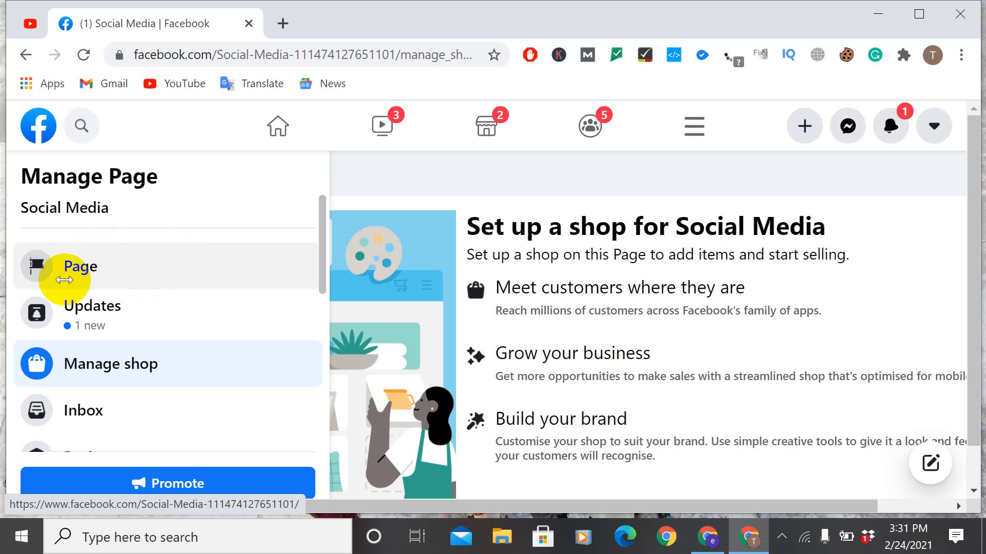
Step: Return from the shop setup to the Social Media Page and start promoting it
click(25, 55)
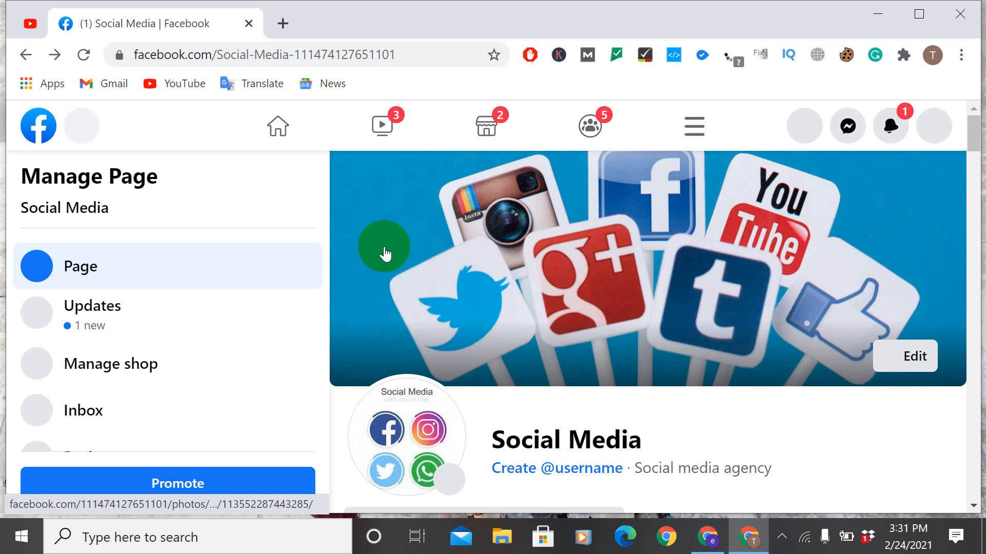
scroll(286, 192, down, 3)
scroll(726, 248, down, 10)
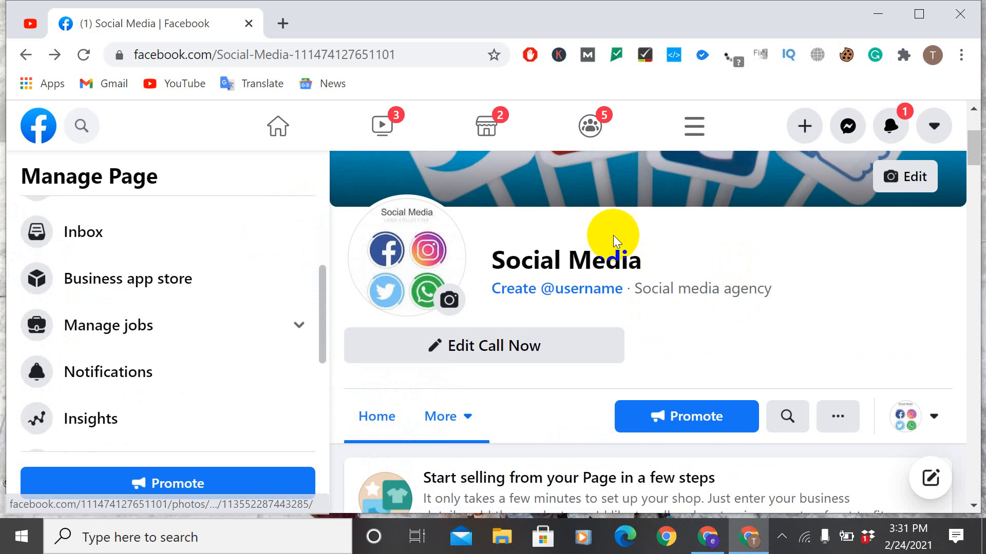
scroll(687, 276, up, 10)
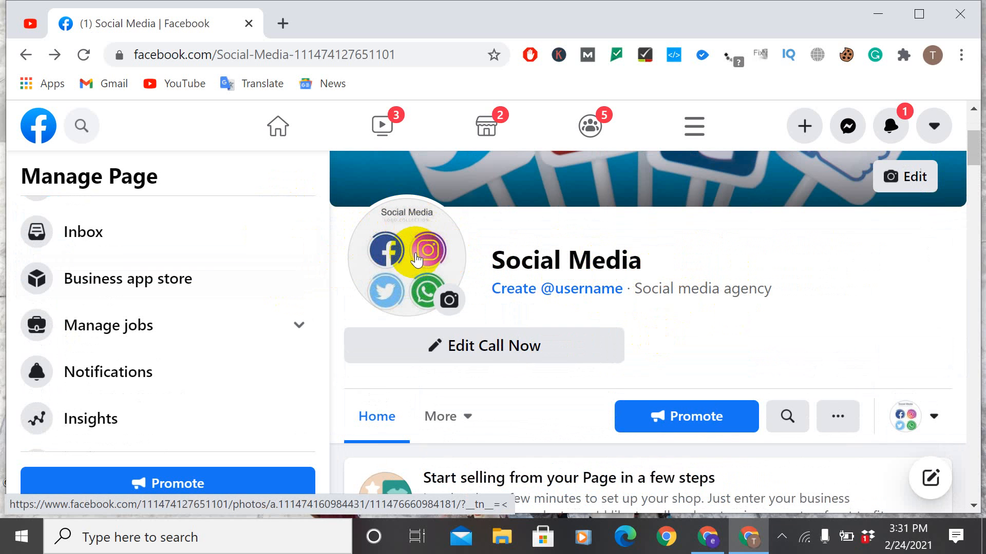
scroll(743, 160, up, 4)
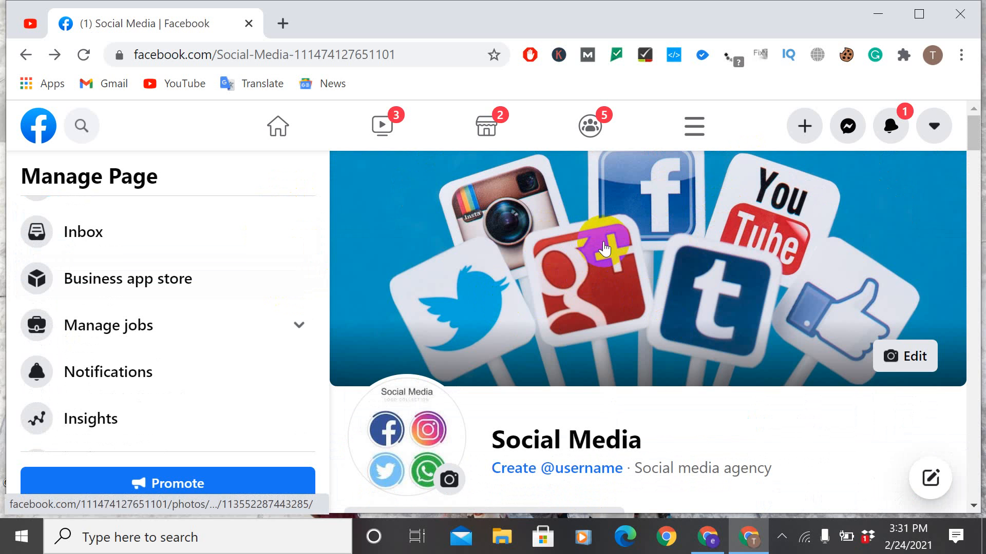
scroll(604, 248, down, 5)
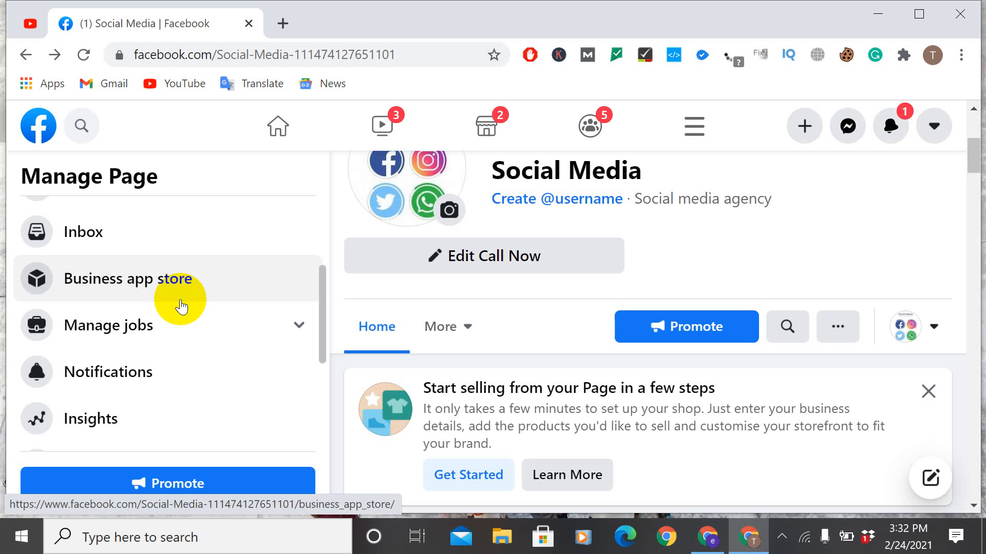
click(696, 328)
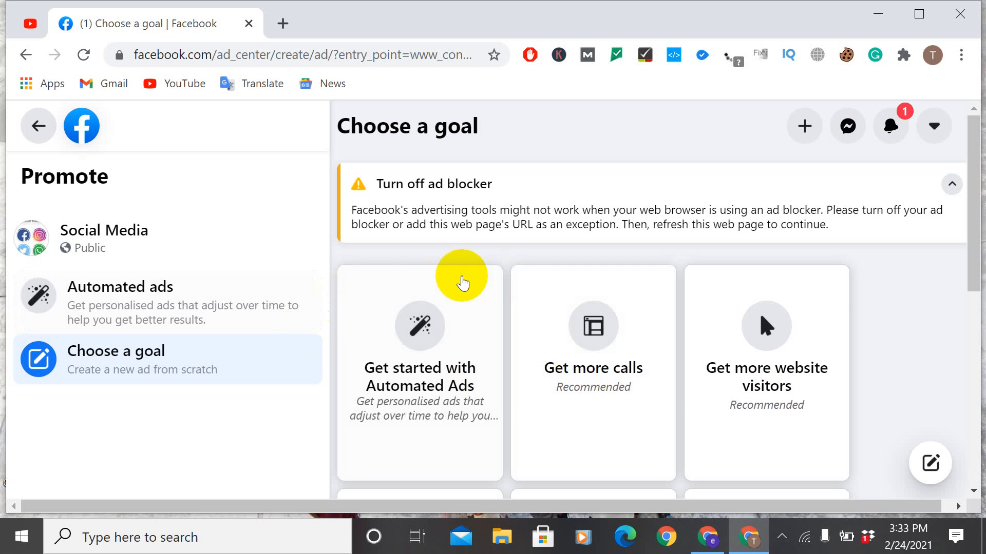
scroll(462, 277, down, 4)
scroll(484, 304, down, 3)
scroll(484, 304, up, 5)
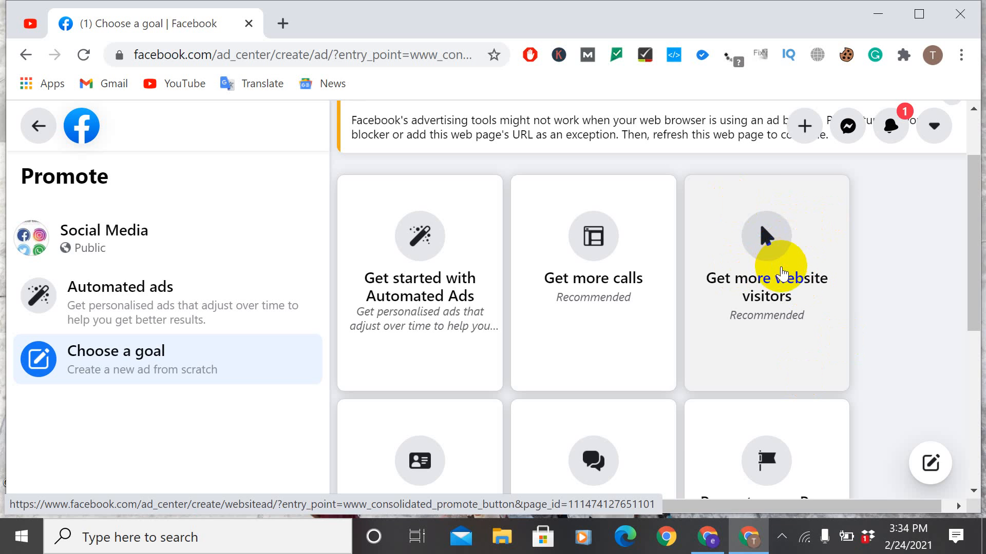
click(781, 274)
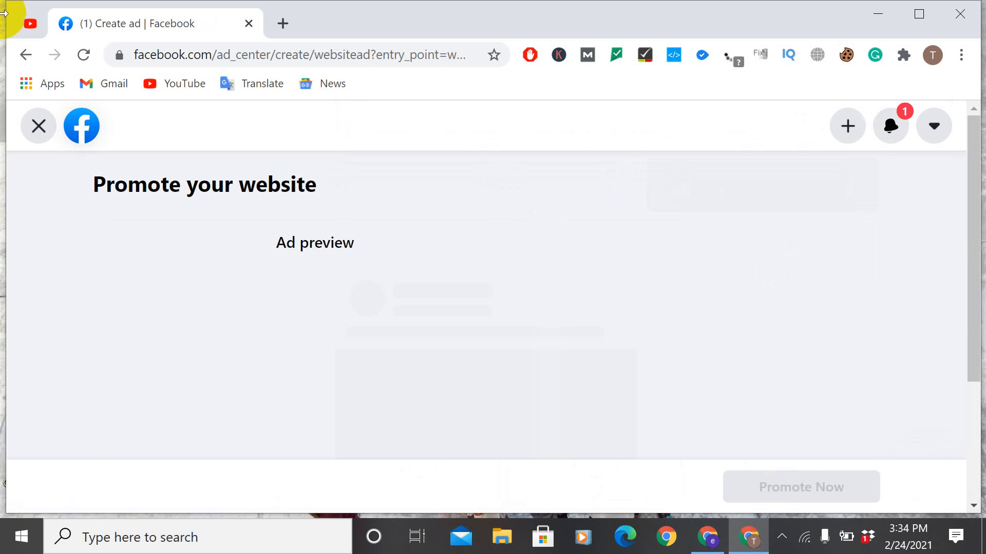
click(39, 132)
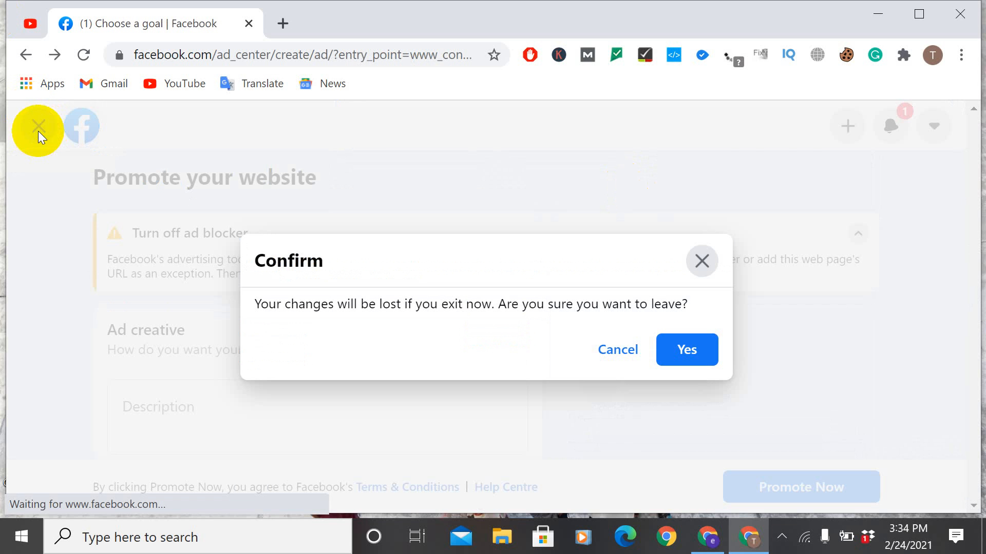
click(673, 349)
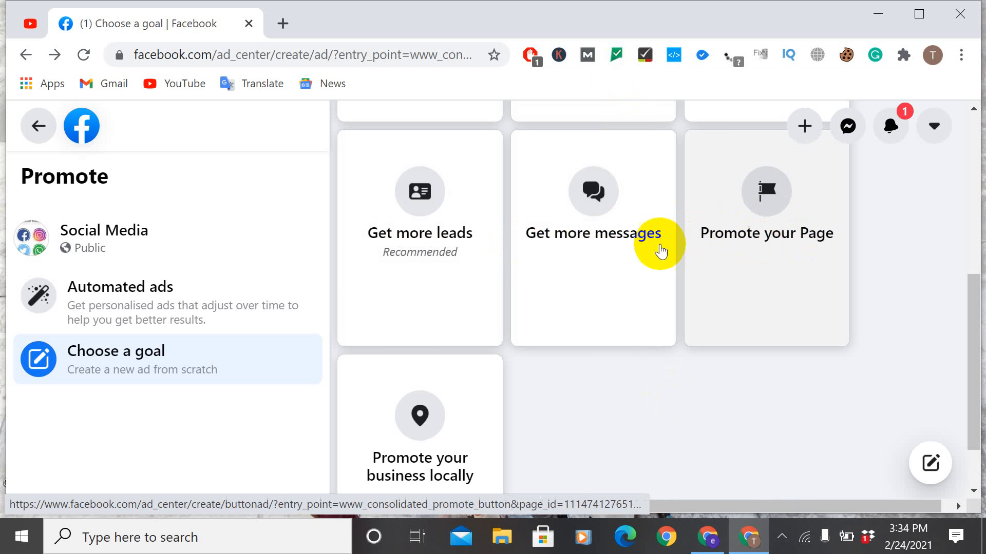
Step: Choose "Get more messages" as the goal for the new ad
scroll(605, 303, down, 1)
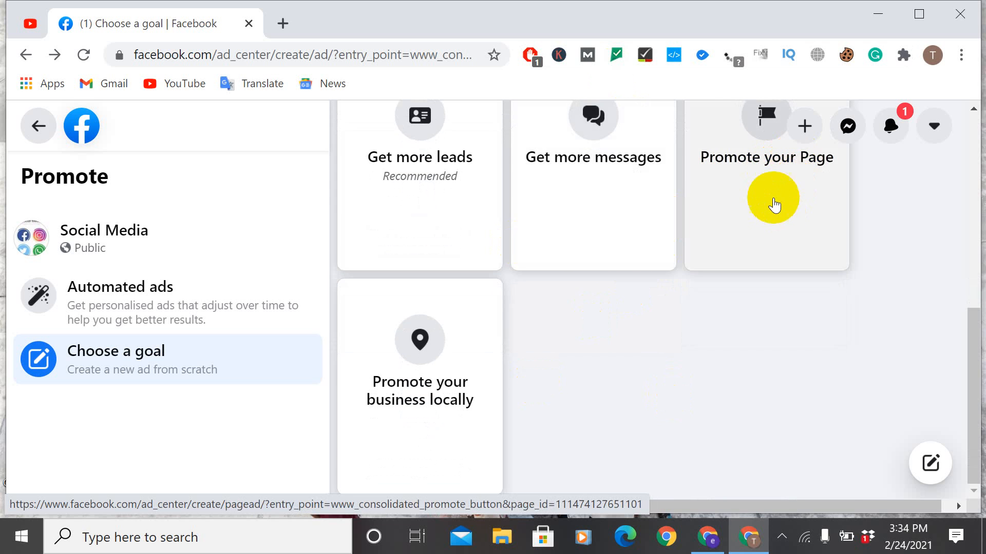
scroll(774, 204, up, 4)
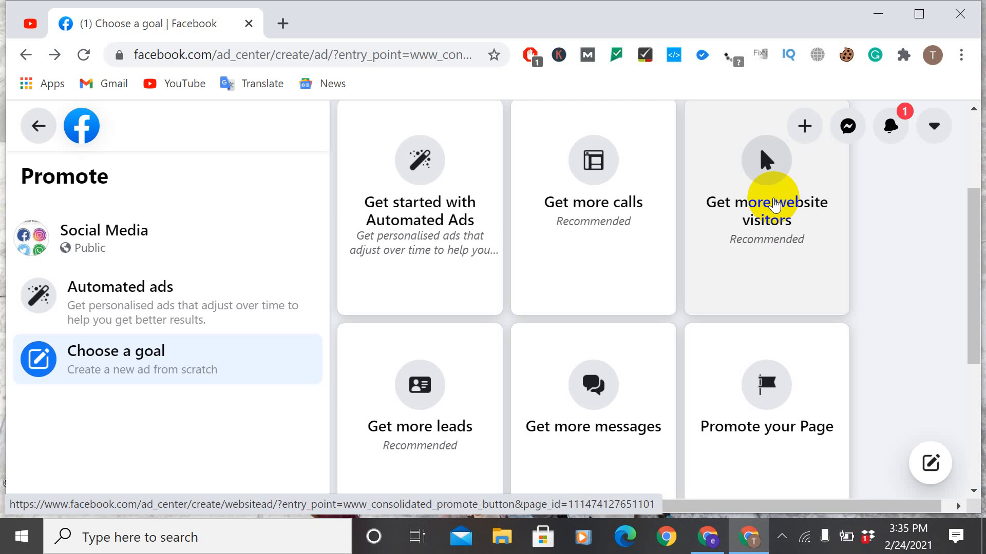
scroll(594, 337, down, 4)
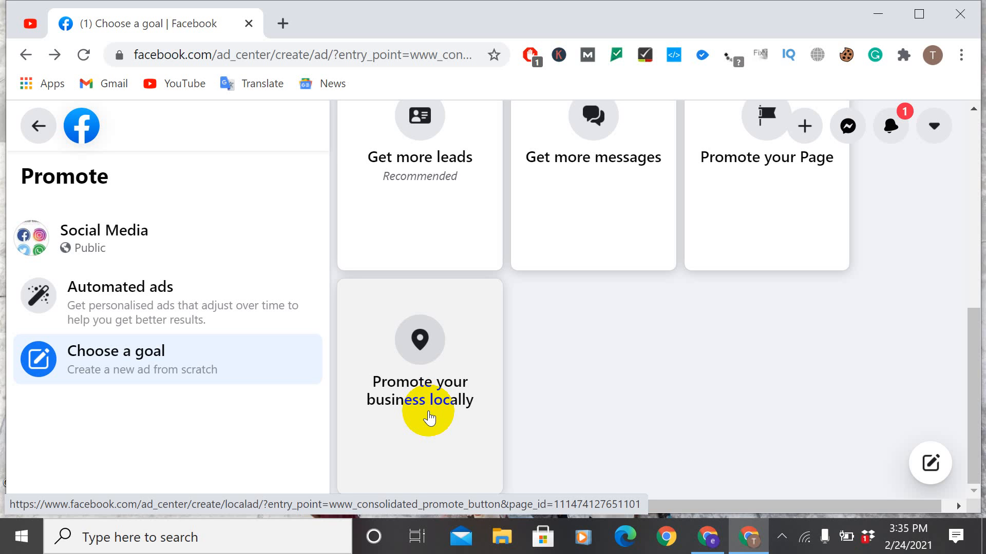
scroll(429, 419, up, 5)
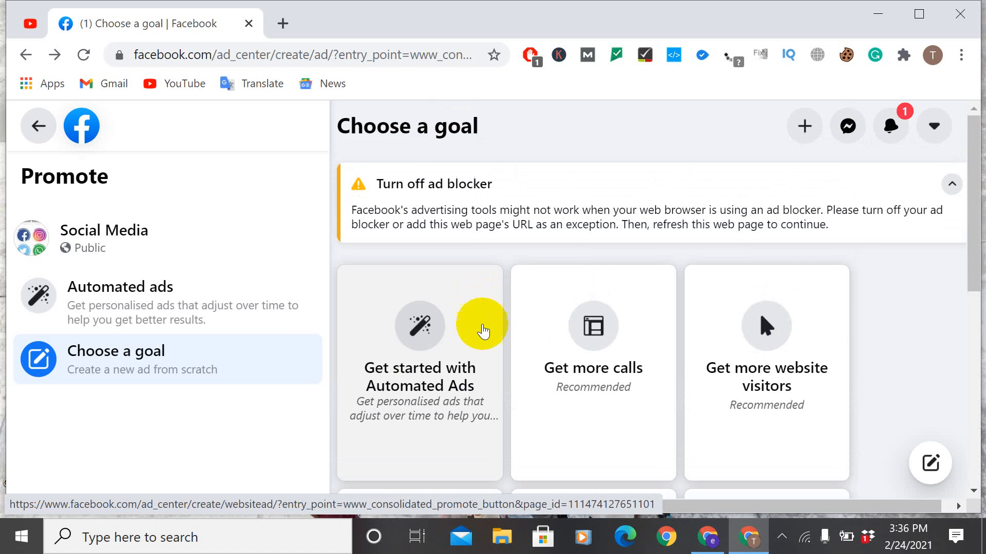
scroll(485, 344, down, 3)
scroll(493, 334, up, 5)
scroll(604, 337, down, 3)
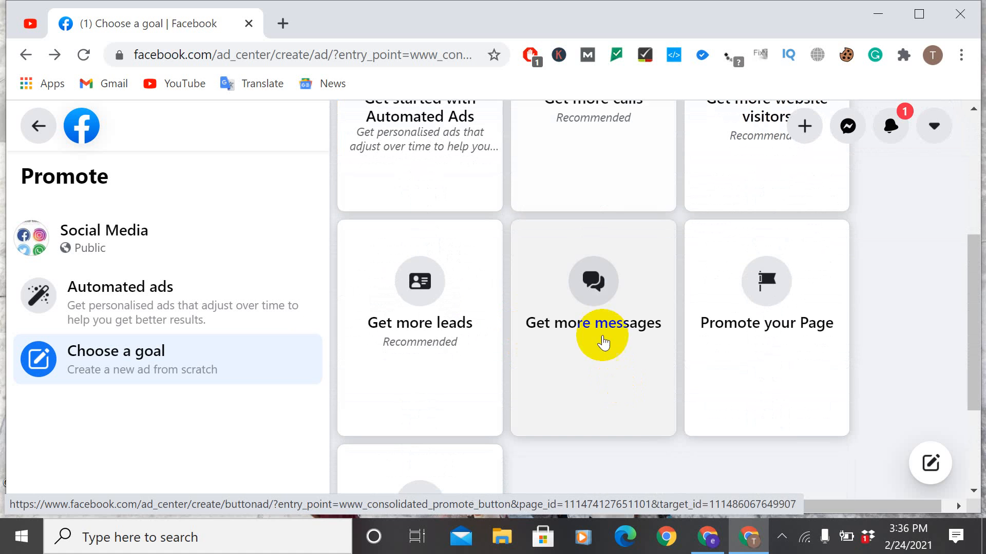
click(578, 295)
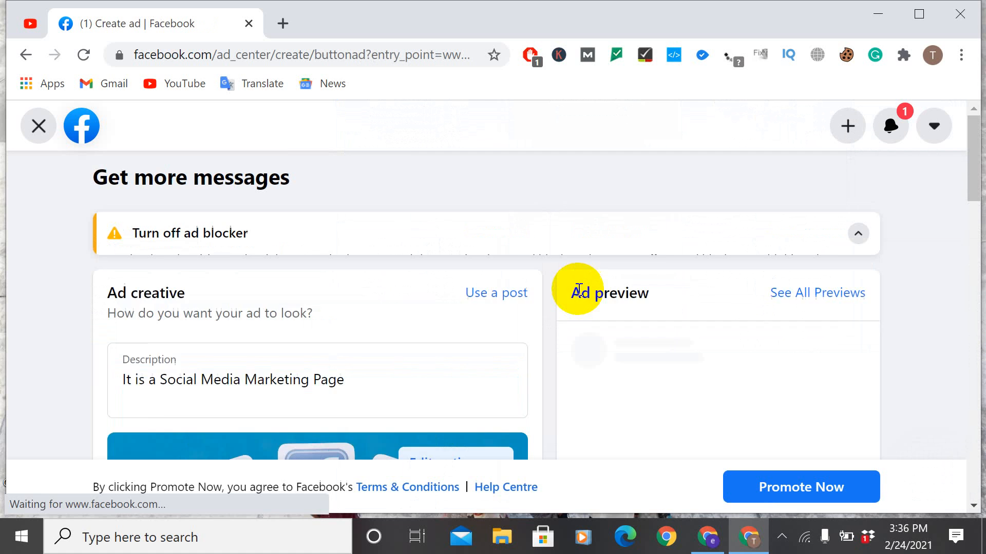
Step: Browse the existing posts for the ad creative and use the one published on 24 Feb
scroll(379, 315, down, 3)
scroll(380, 315, up, 3)
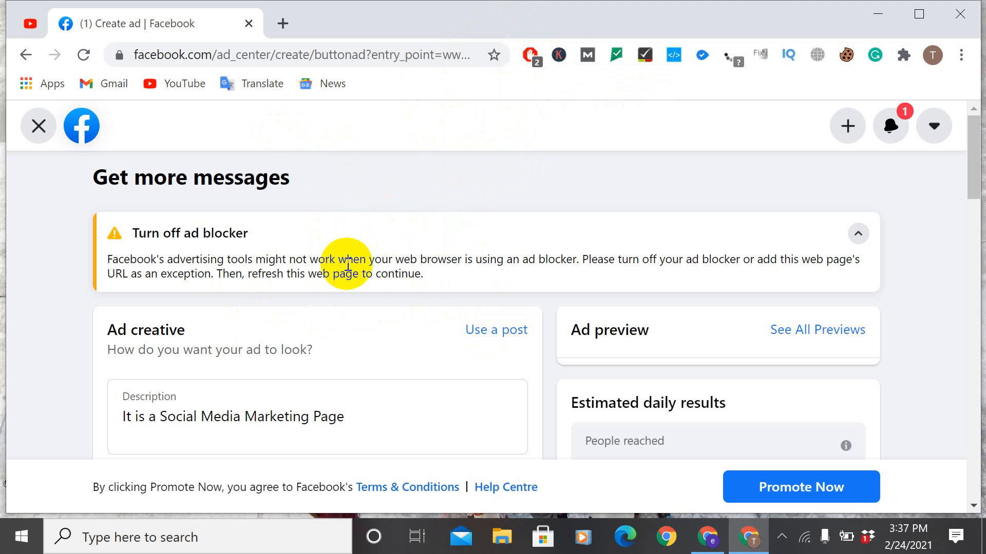
scroll(344, 366, down, 2)
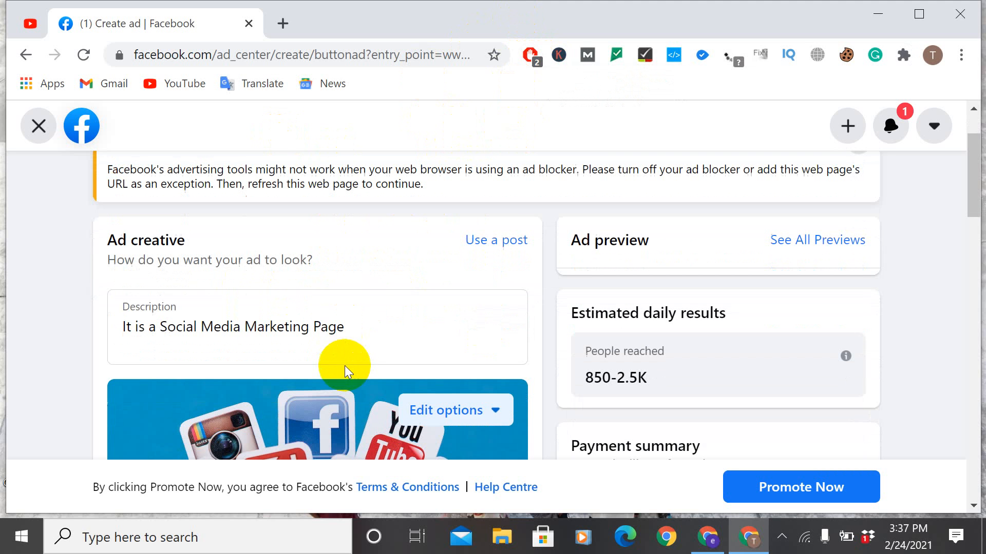
scroll(402, 249, up, 2)
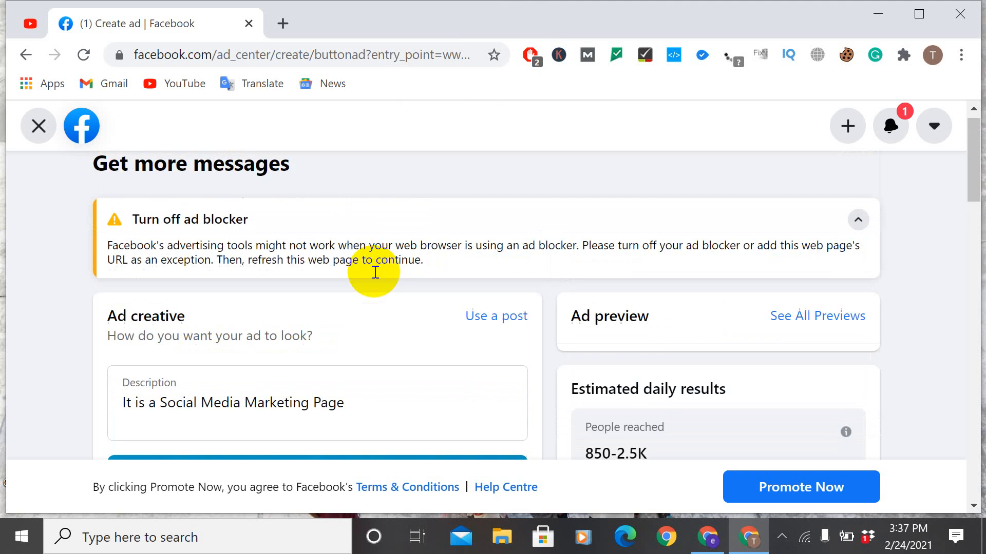
click(501, 330)
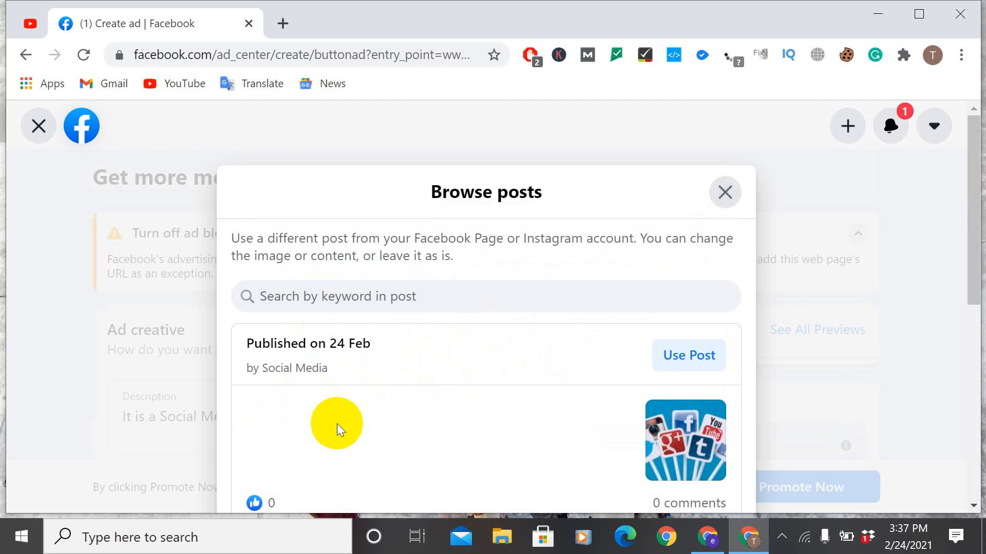
click(677, 354)
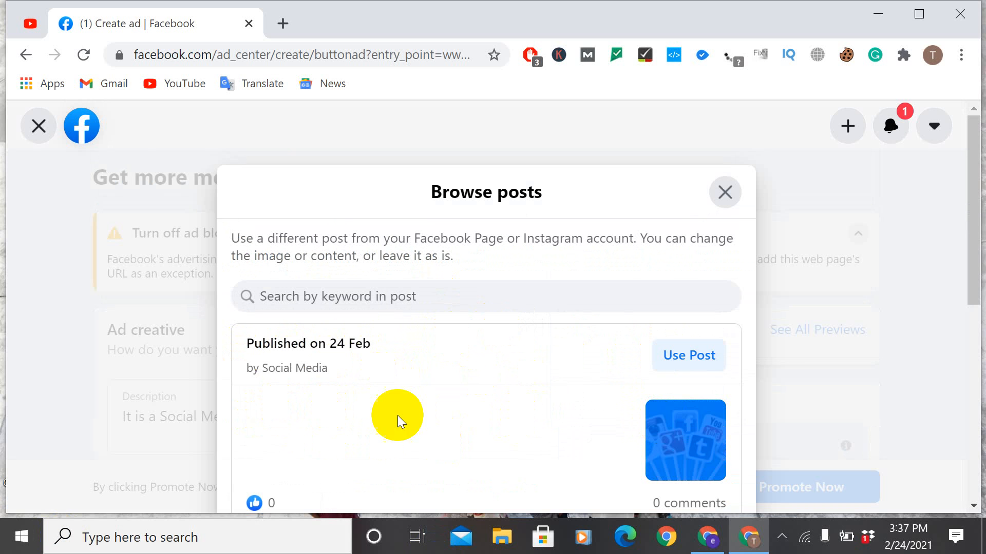
click(340, 292)
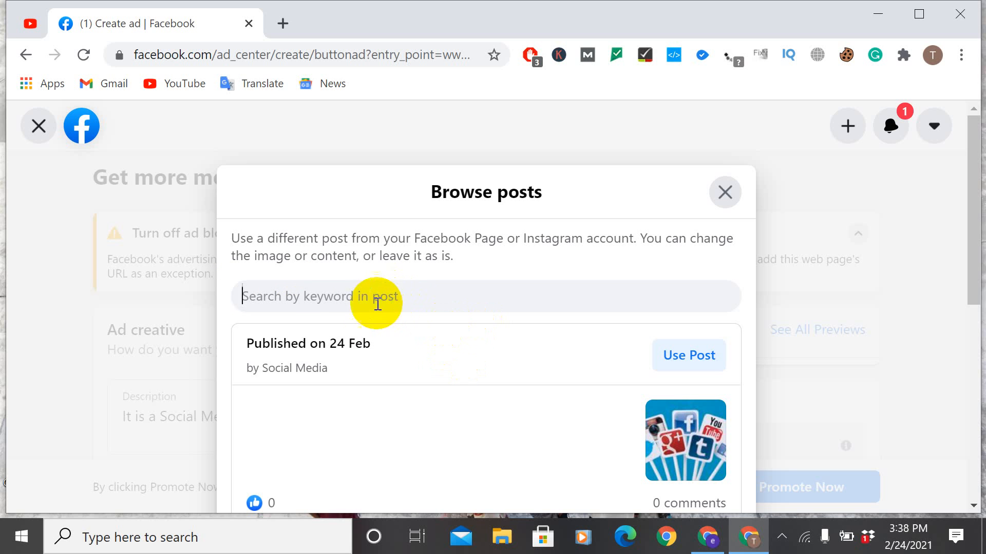
drag(390, 343, 341, 339)
click(358, 292)
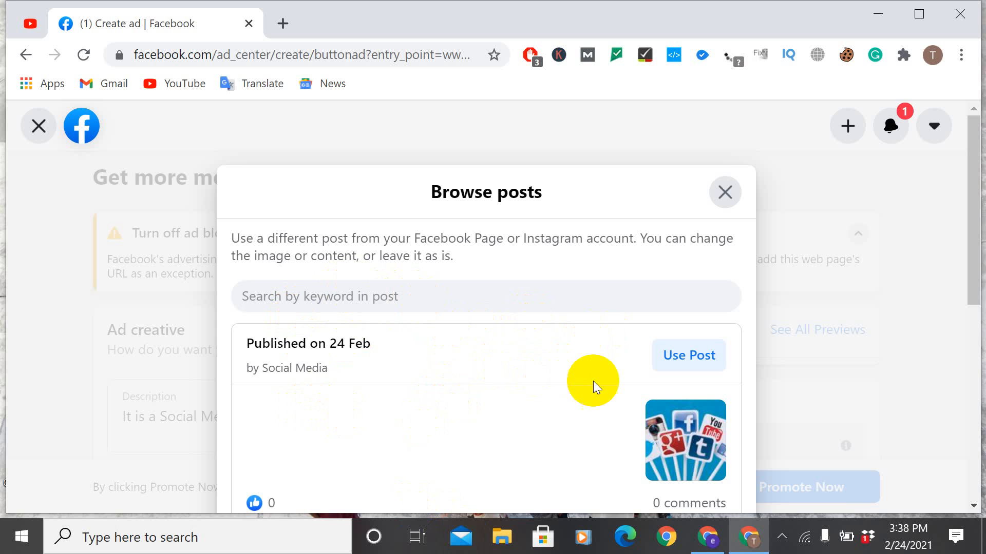
click(704, 359)
Step: Review the ad's description, image, headline, special ad category and audience settings
scroll(311, 390, down, 4)
scroll(273, 322, up, 3)
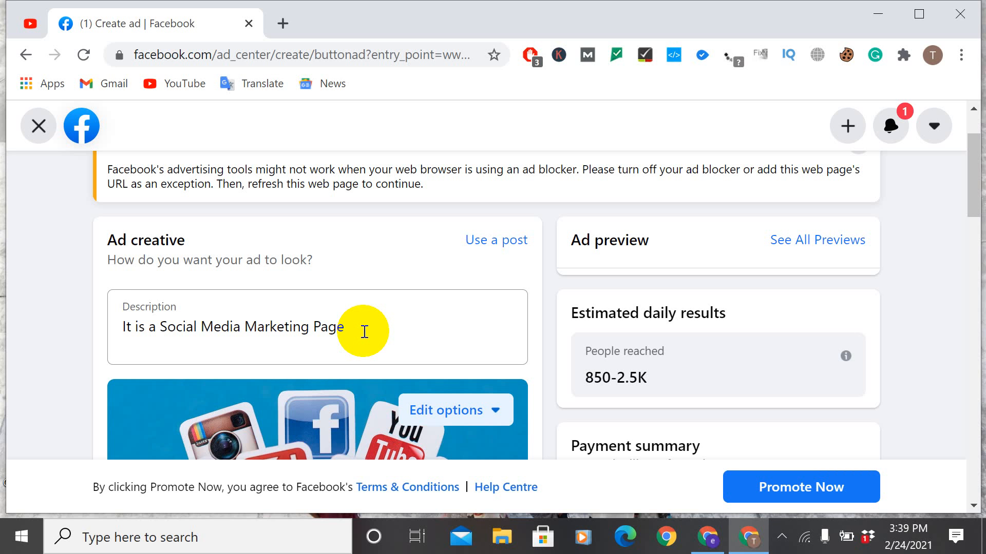
scroll(286, 361, down, 10)
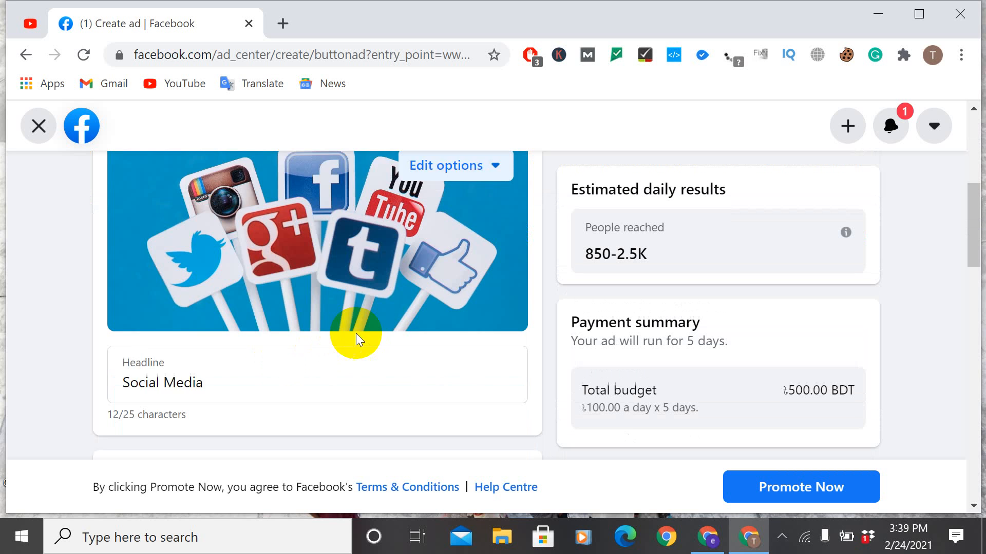
scroll(238, 316, down, 3)
scroll(264, 313, up, 3)
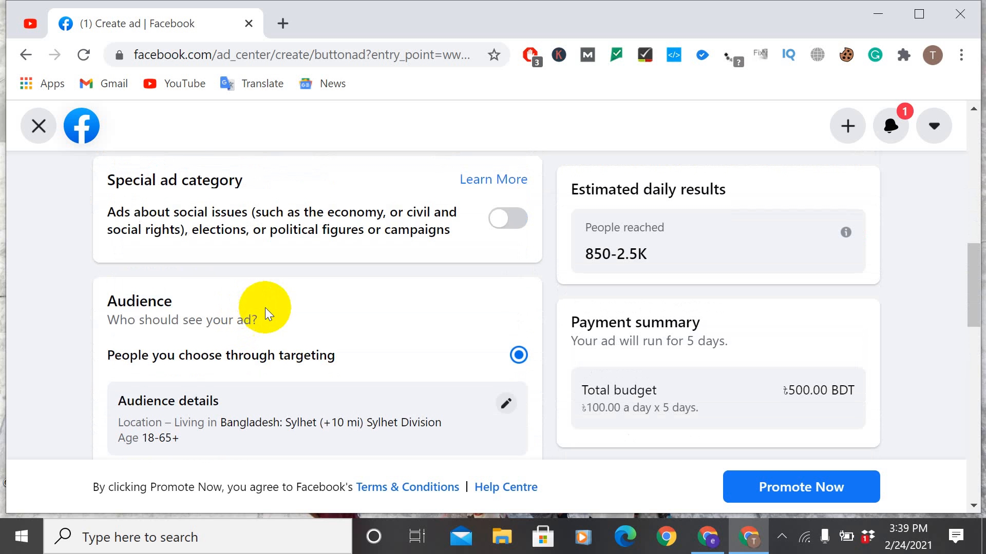
scroll(216, 262, up, 2)
scroll(308, 236, up, 1)
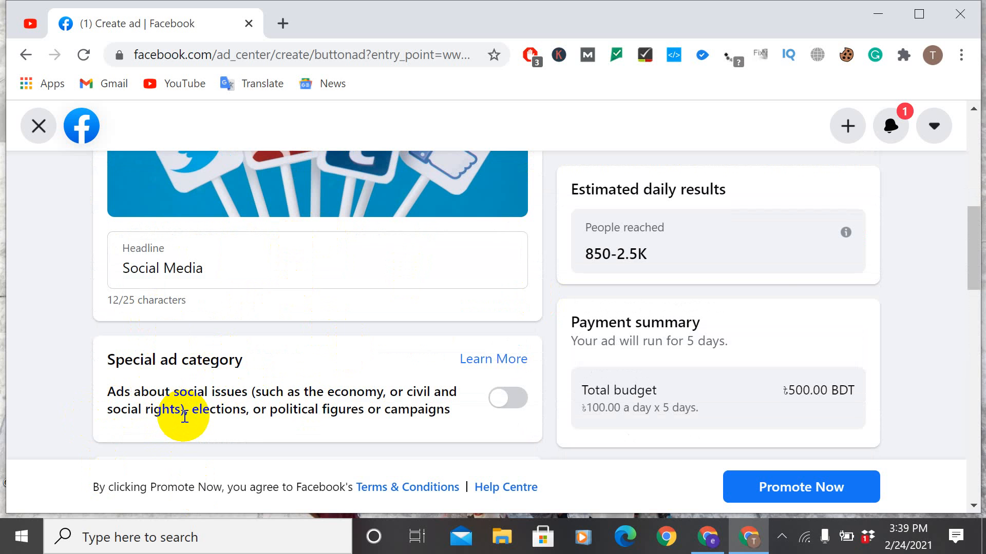
scroll(185, 362, up, 7)
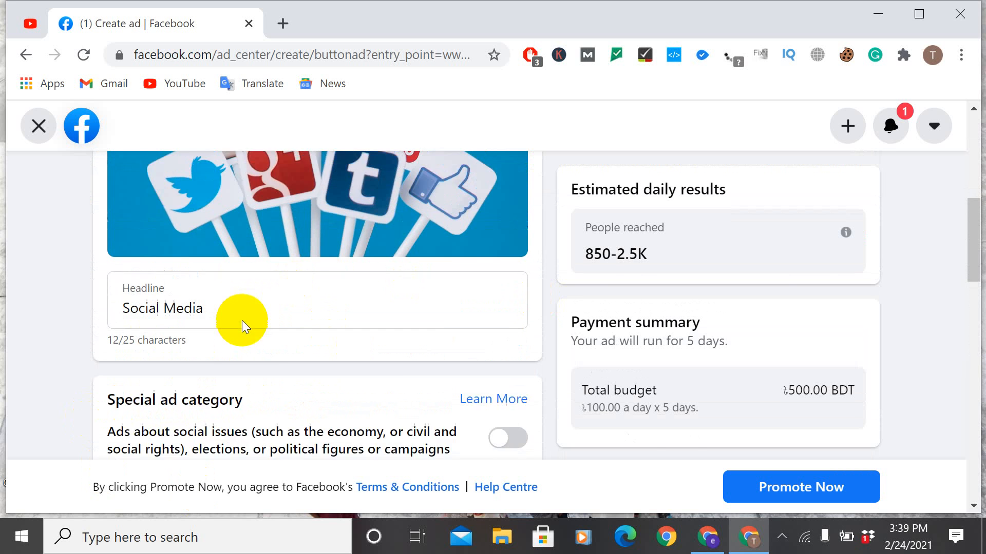
scroll(262, 334, down, 4)
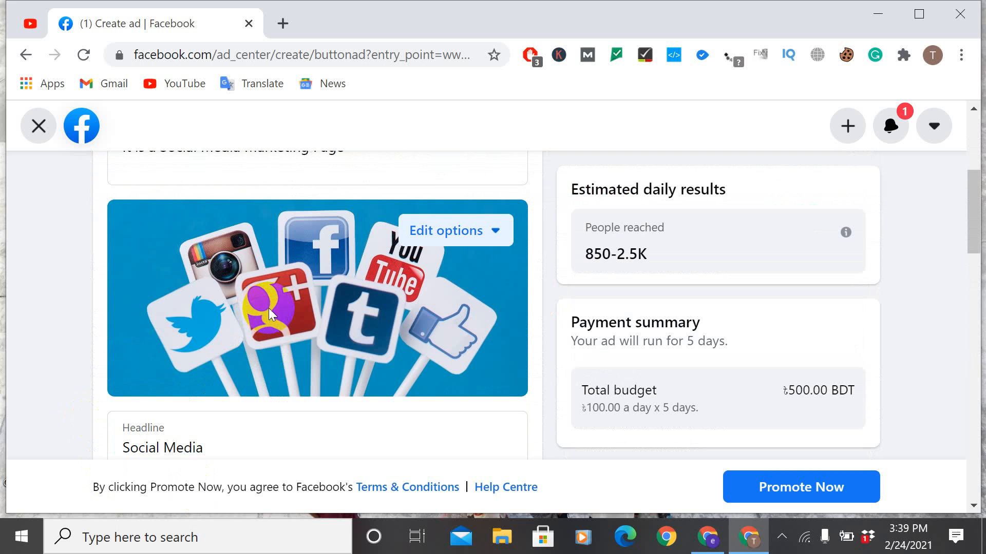
scroll(265, 312, down, 5)
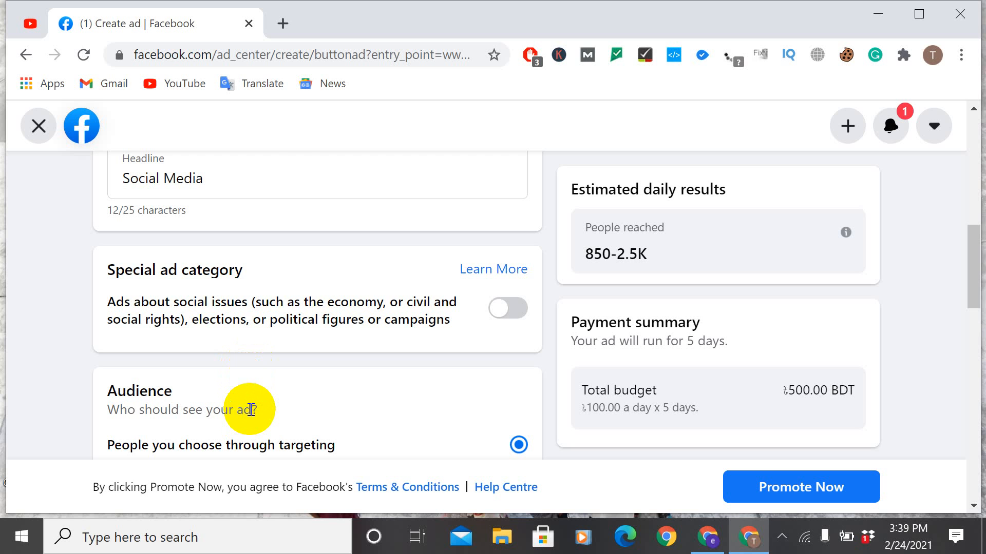
scroll(111, 321, down, 3)
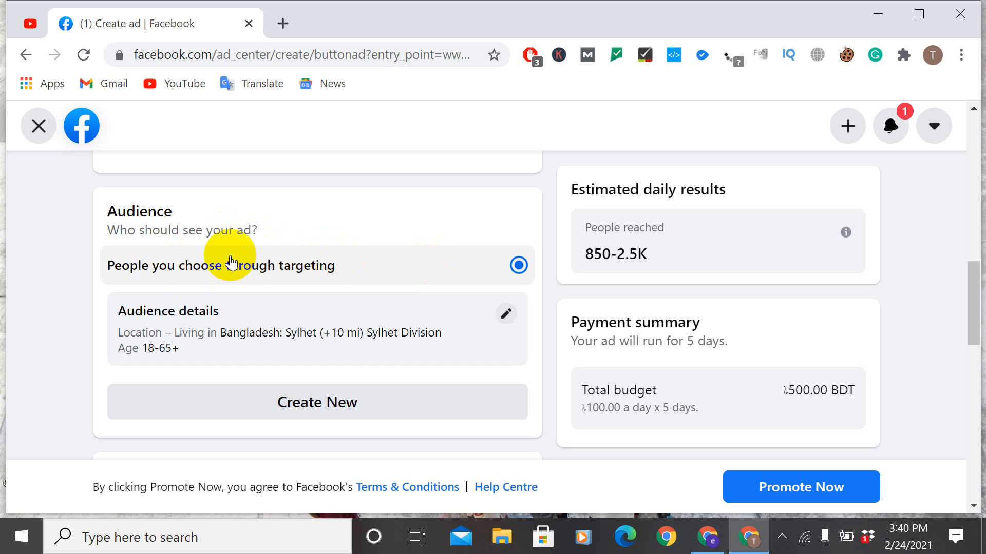
scroll(297, 241, up, 6)
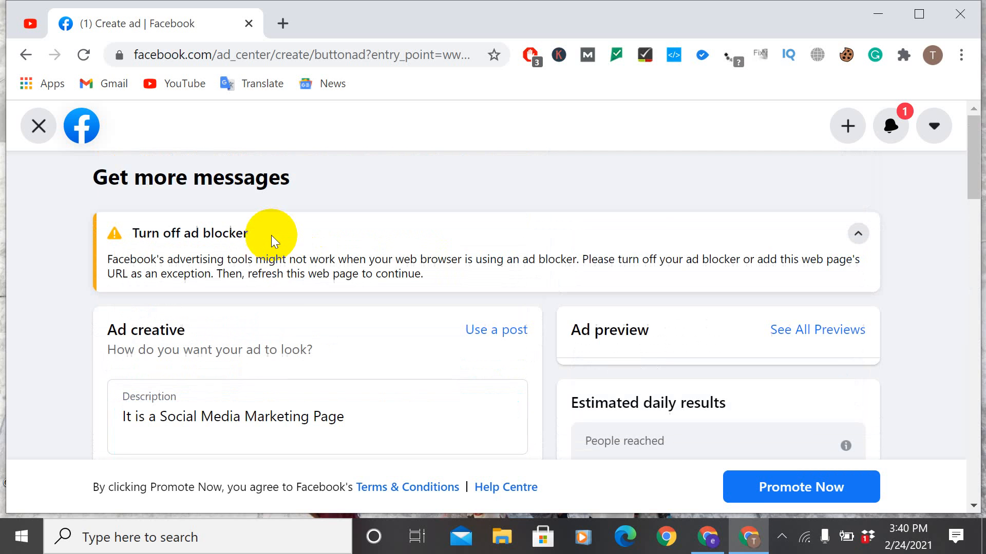
Step: Turn on the special ad category for ads about social issues, elections or political figures
scroll(282, 247, down, 4)
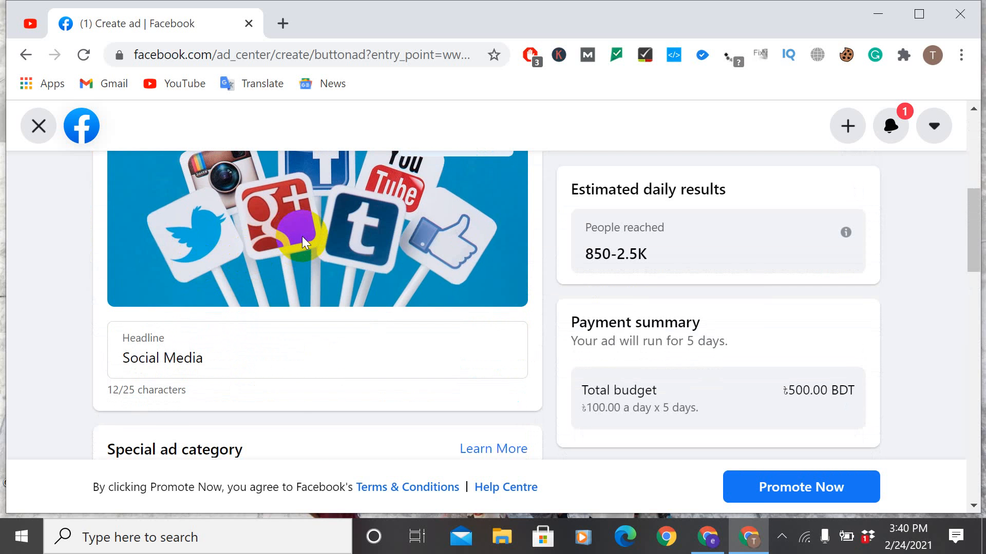
scroll(302, 236, down, 2)
scroll(315, 246, up, 5)
scroll(330, 275, down, 5)
scroll(278, 272, down, 5)
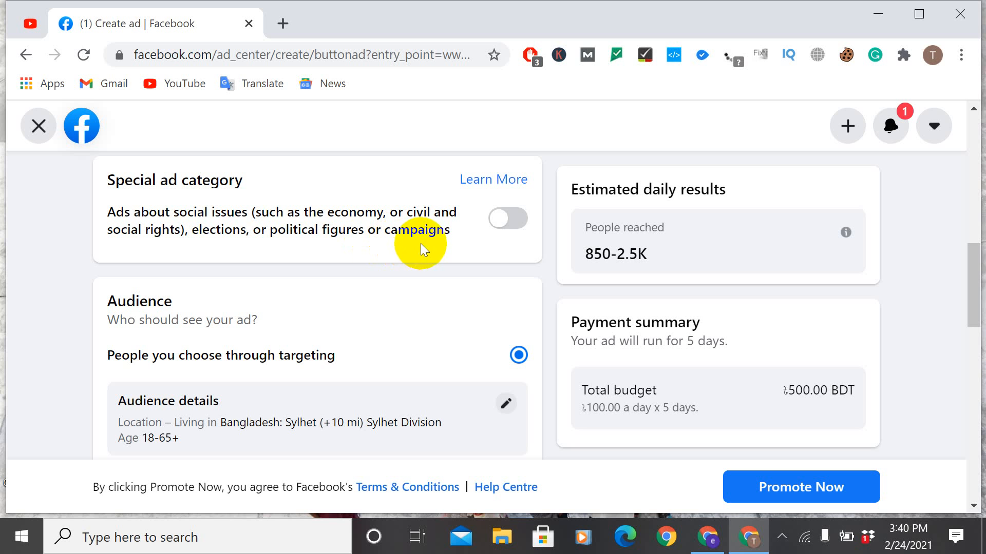
click(513, 219)
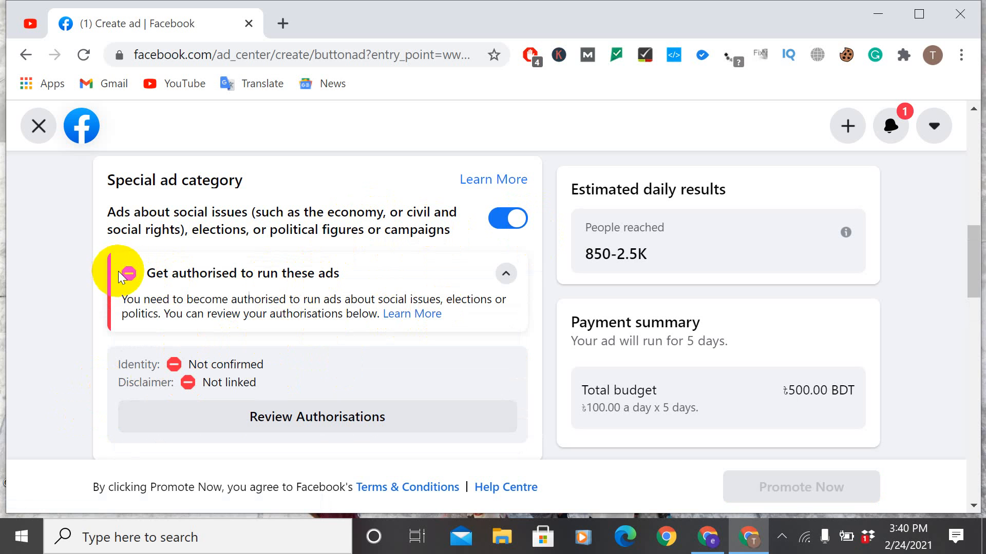
Step: Turn off the special ad category for ads about social issues, elections or political figures
click(507, 219)
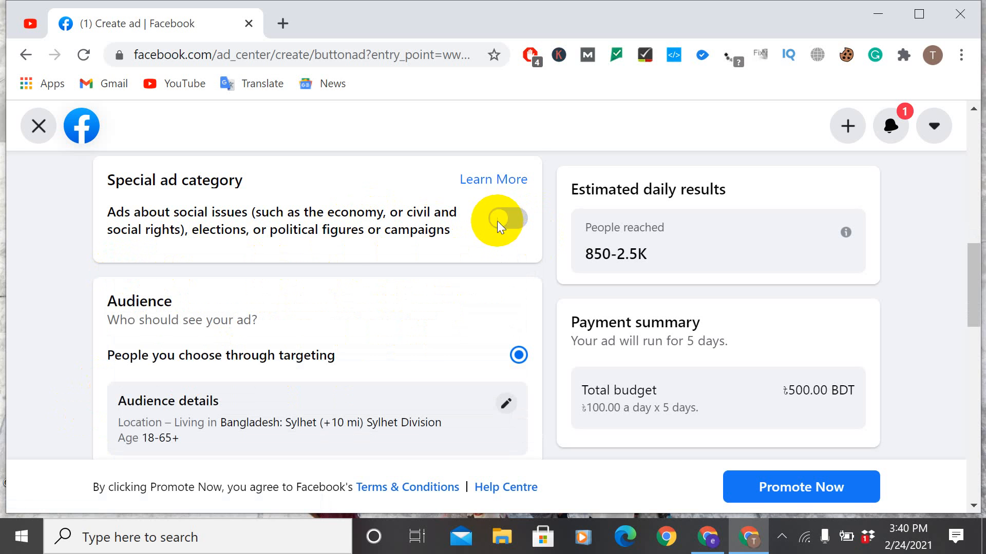
scroll(291, 329, down, 3)
scroll(261, 220, up, 3)
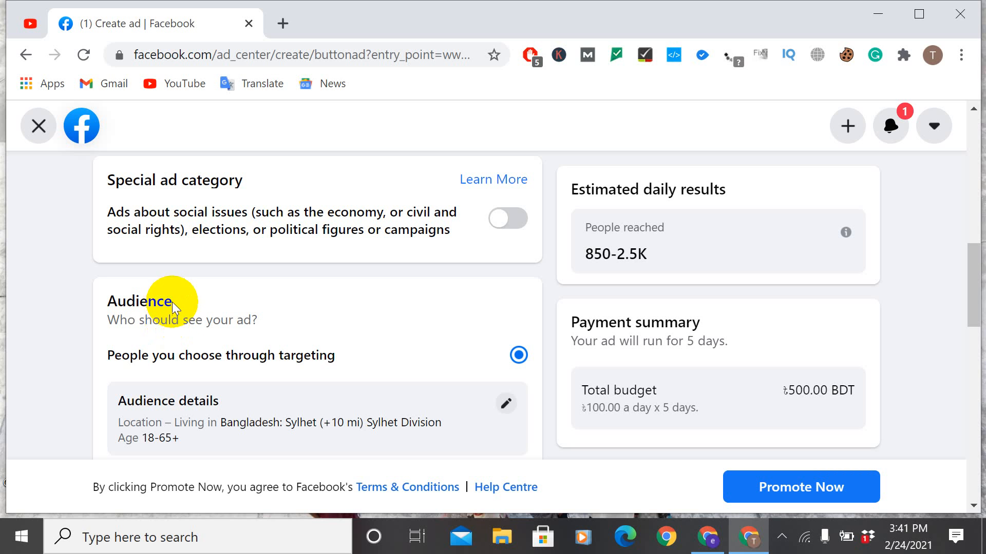
Step: Look through the ad form again from the ad creative and headline down to the audience details
scroll(122, 264, up, 5)
scroll(205, 249, up, 4)
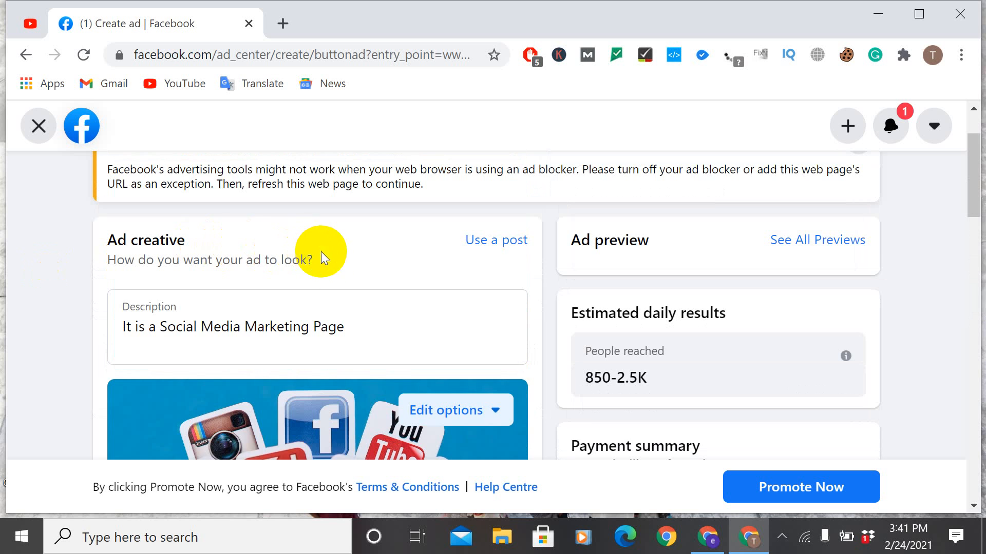
scroll(324, 276, down, 2)
scroll(340, 281, up, 4)
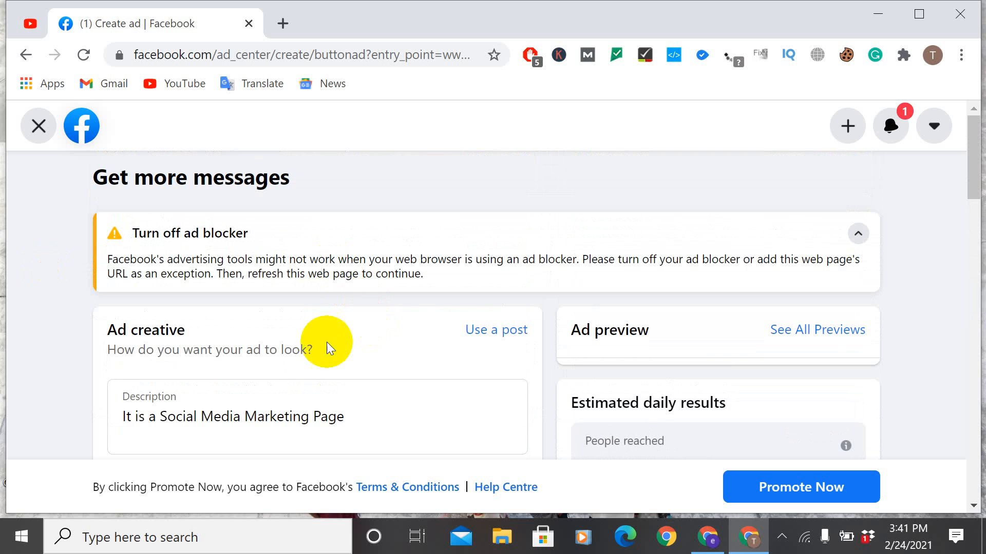
scroll(418, 330, down, 4)
scroll(326, 300, up, 4)
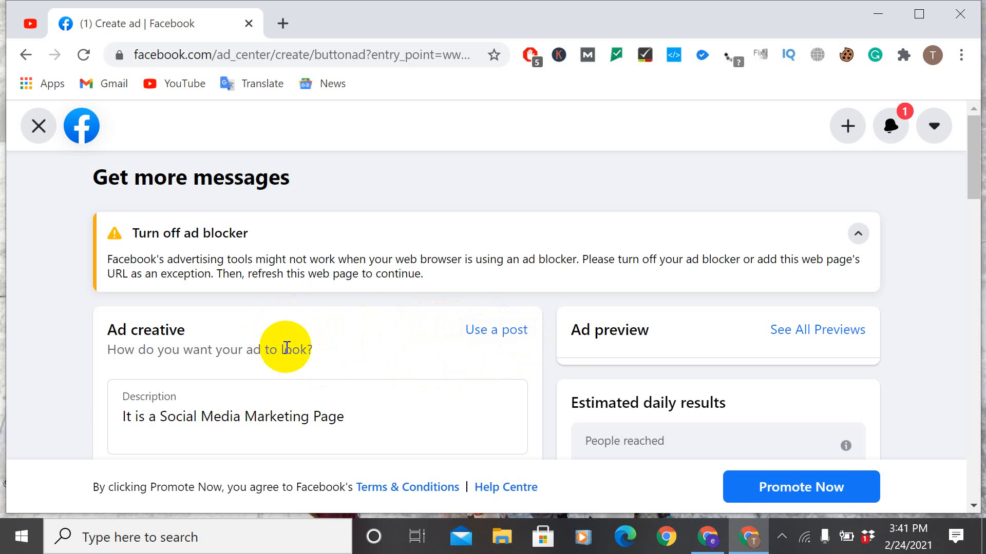
scroll(286, 346, down, 3)
scroll(279, 345, down, 9)
scroll(402, 336, up, 4)
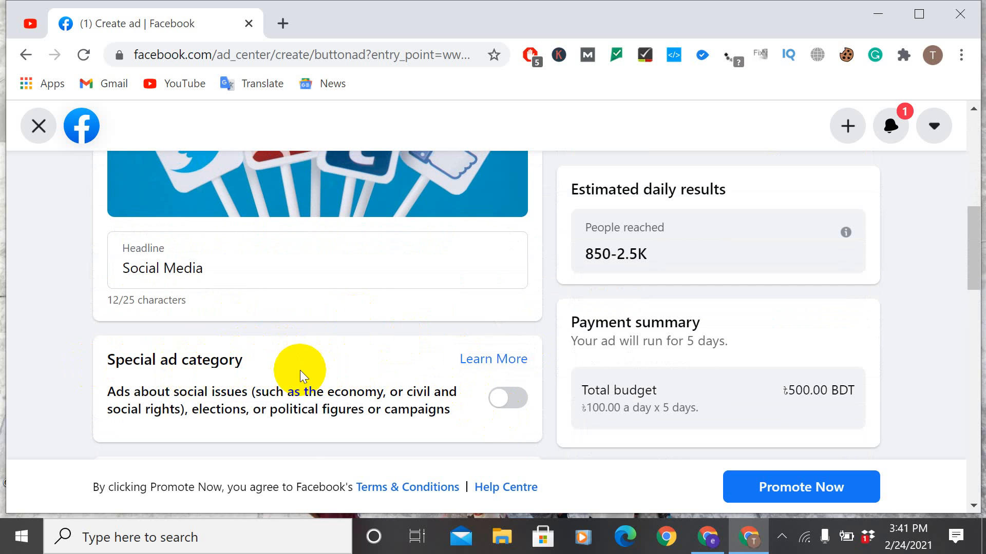
scroll(282, 365, down, 5)
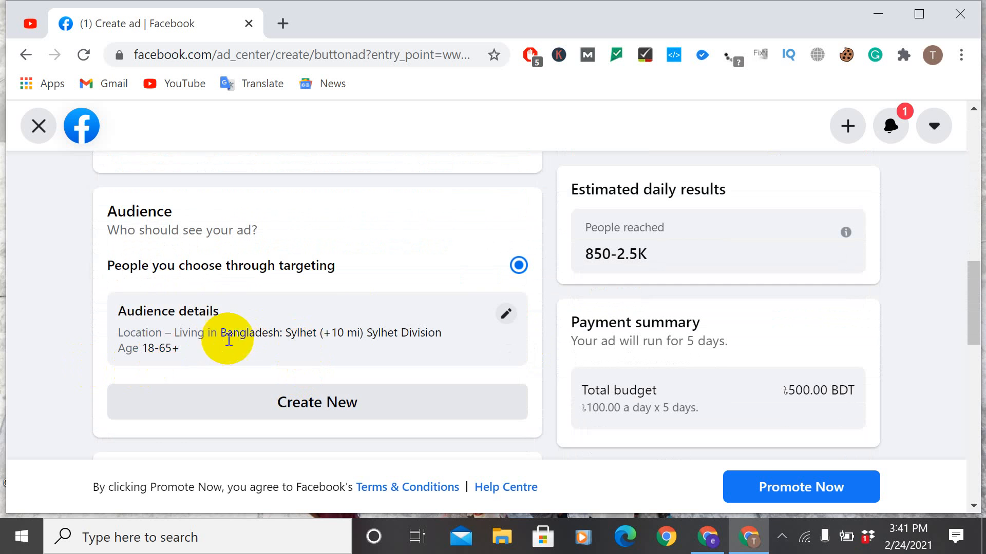
scroll(286, 330, up, 2)
scroll(231, 338, down, 2)
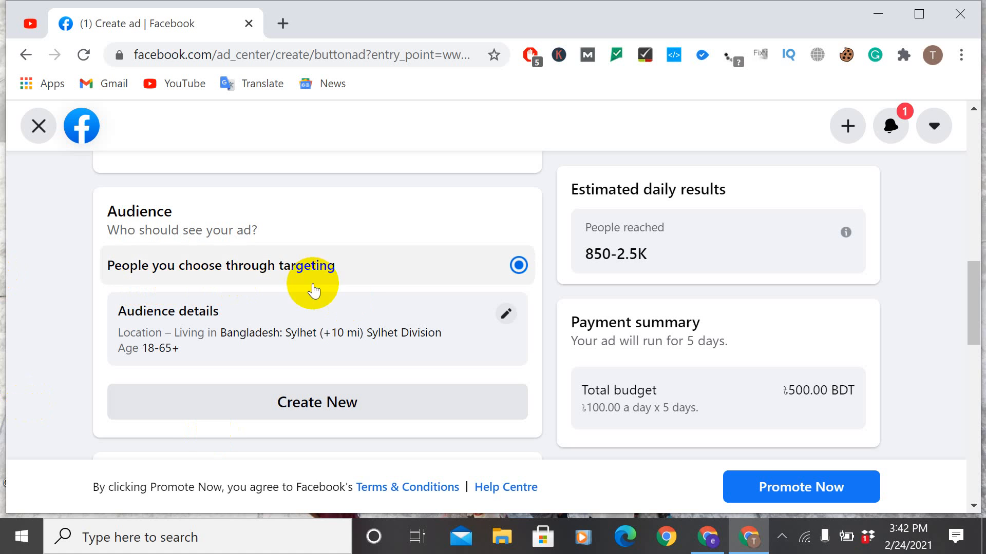
Step: Edit the audience details and set the age range to 16–60
click(506, 314)
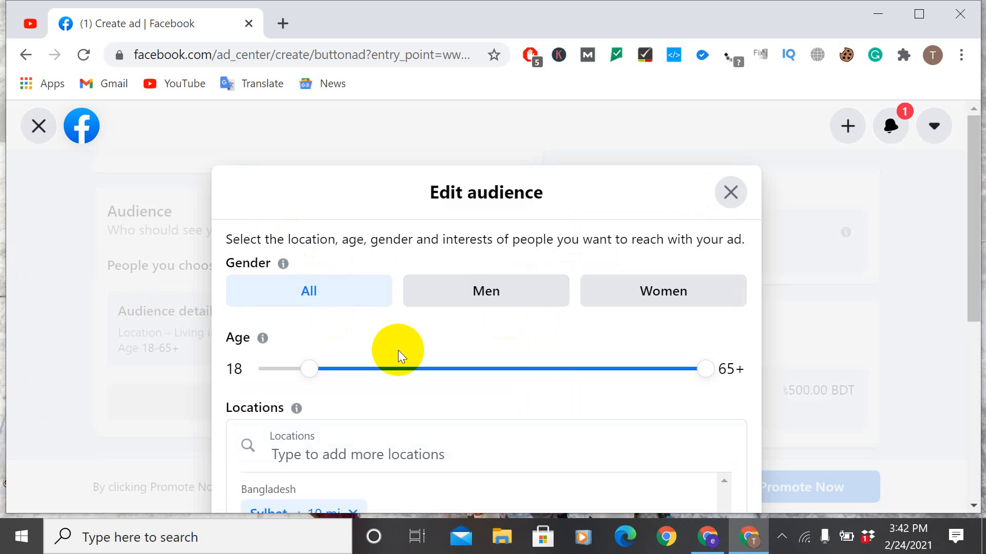
scroll(398, 350, down, 1)
scroll(331, 305, up, 1)
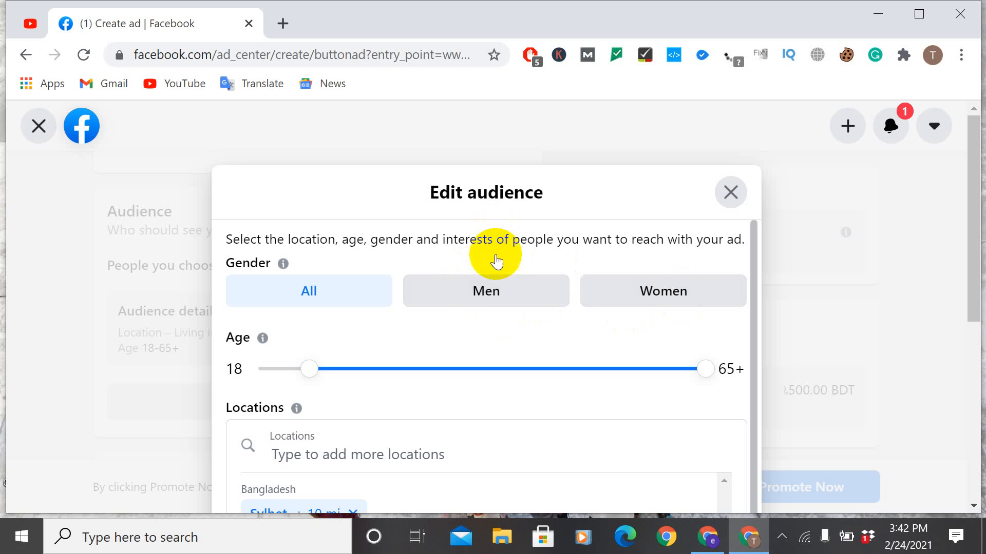
click(482, 291)
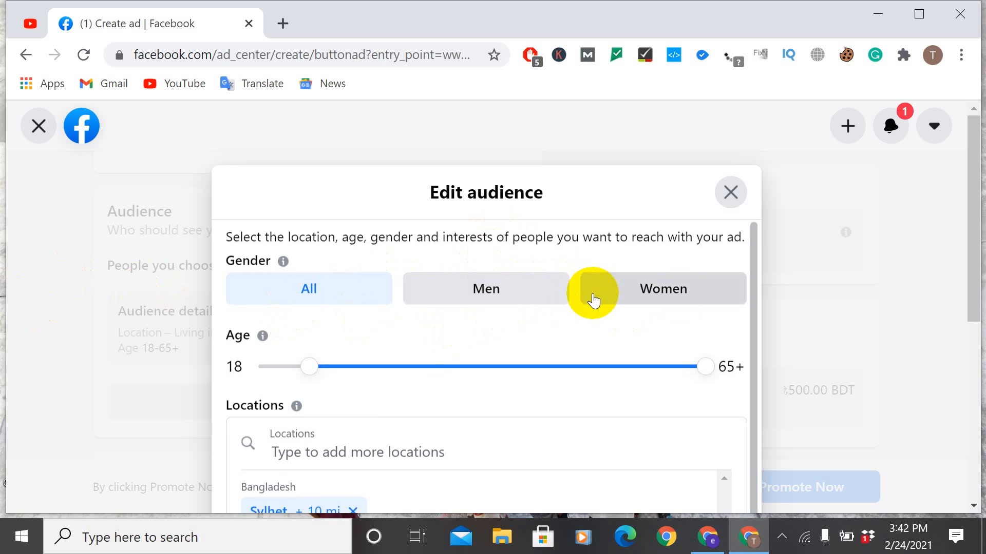
scroll(594, 301, down, 1)
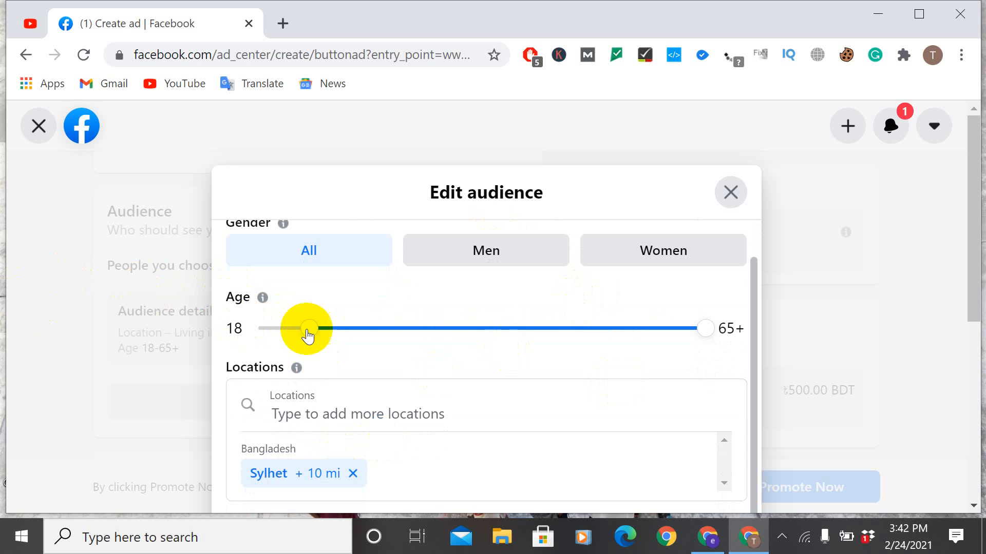
drag(308, 329, 286, 334)
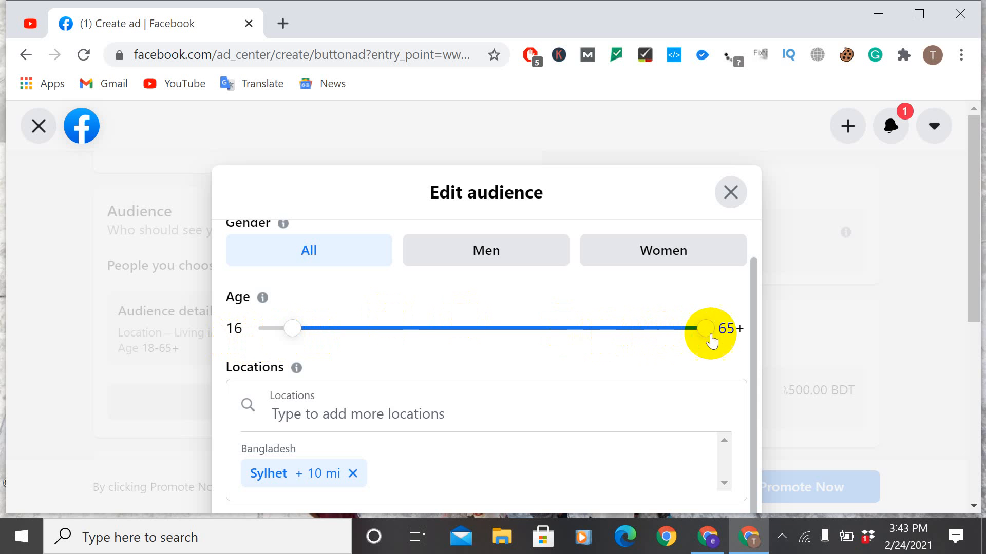
drag(714, 338, 667, 340)
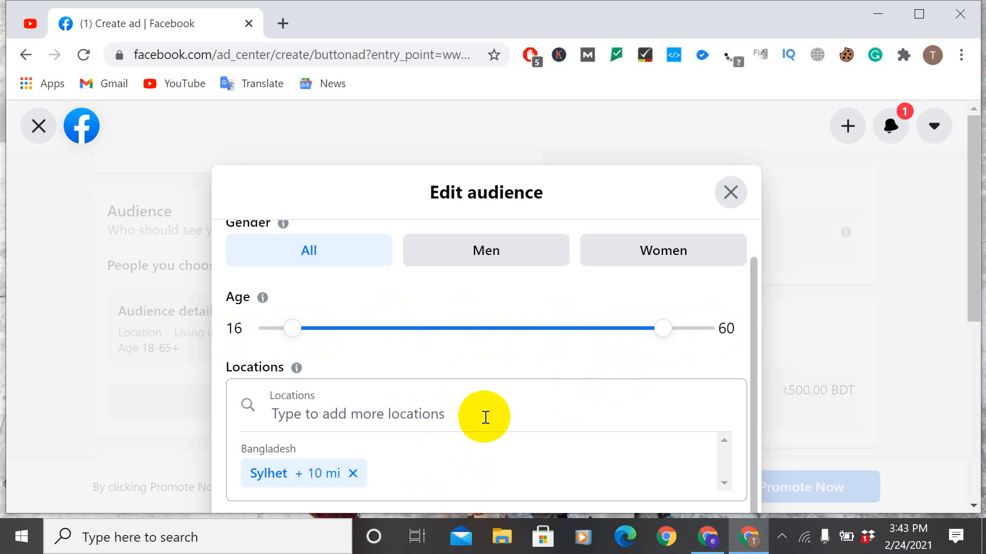
Step: Search the audience locations for "sylhet" and choose Sylhet Division, Bangladesh
click(348, 405)
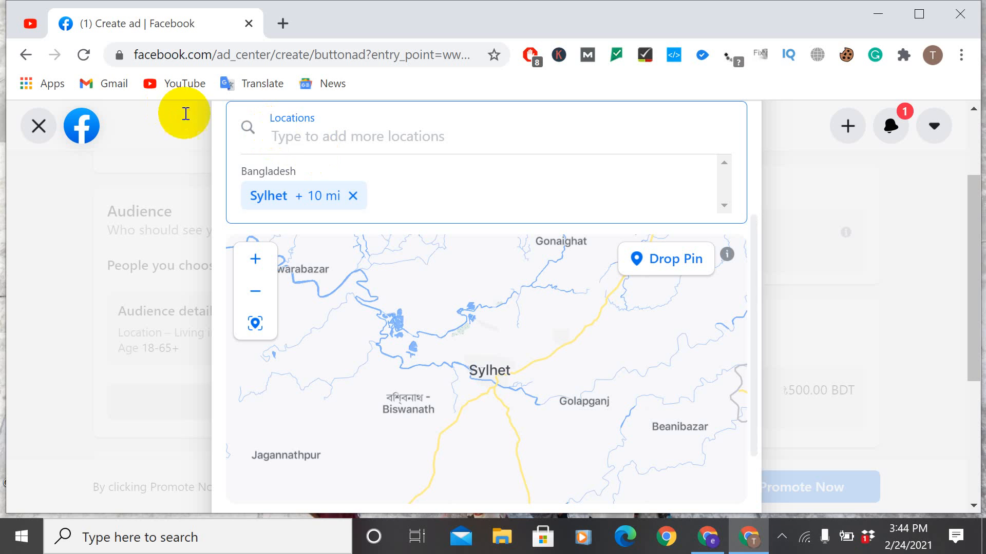
click(331, 137)
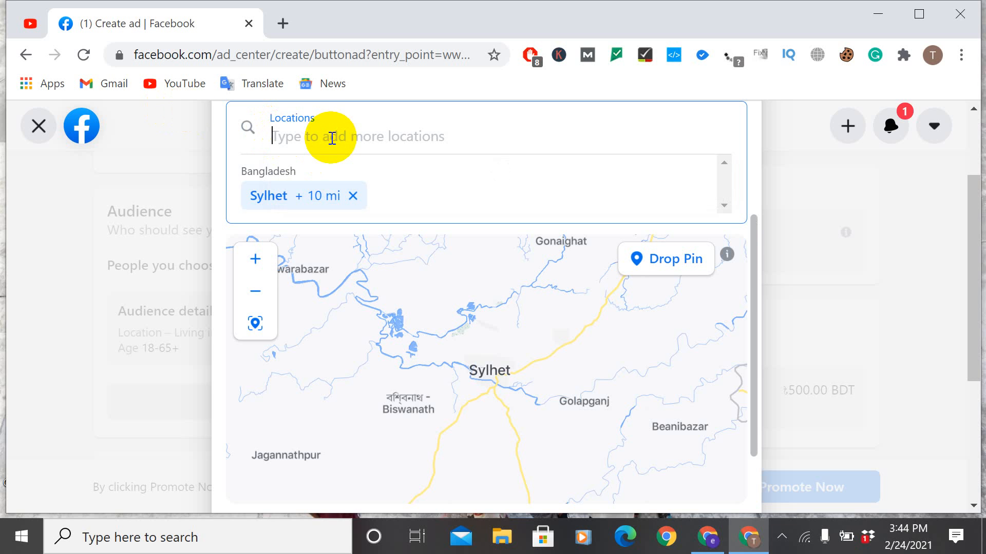
text(sy)
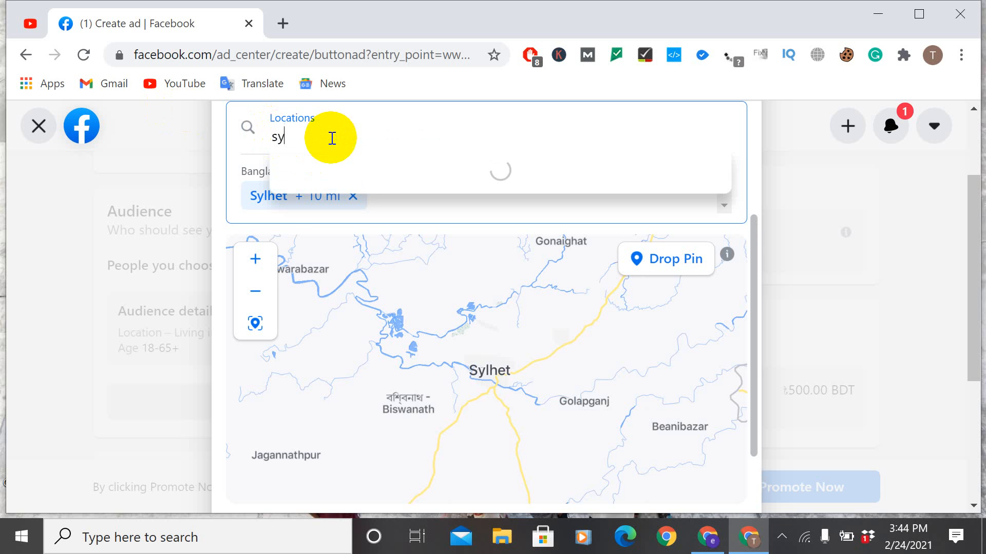
text(lhet)
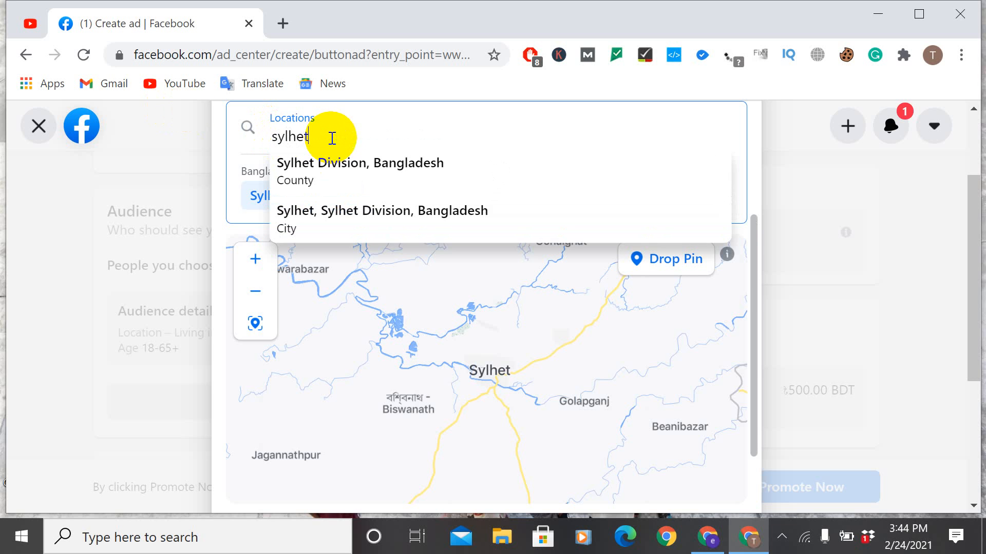
click(365, 160)
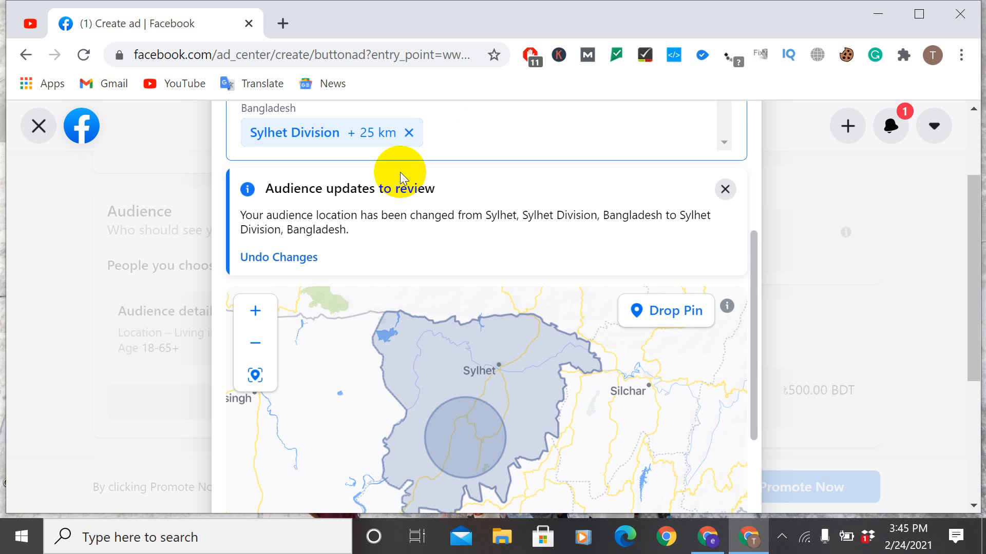
Step: Examine the Sylhet Division location entry and the area it covers on the audience map
scroll(470, 142, down, 2)
scroll(473, 154, up, 3)
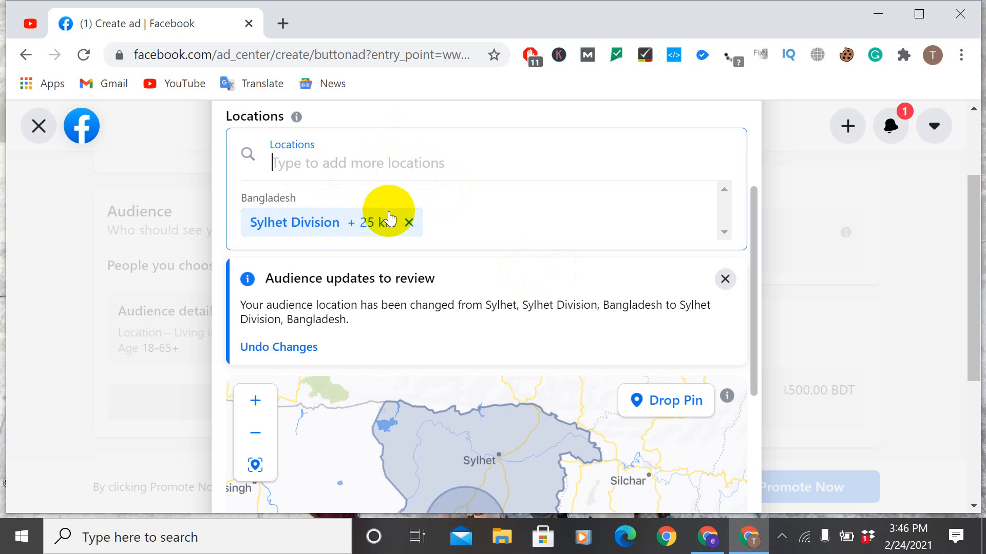
click(323, 164)
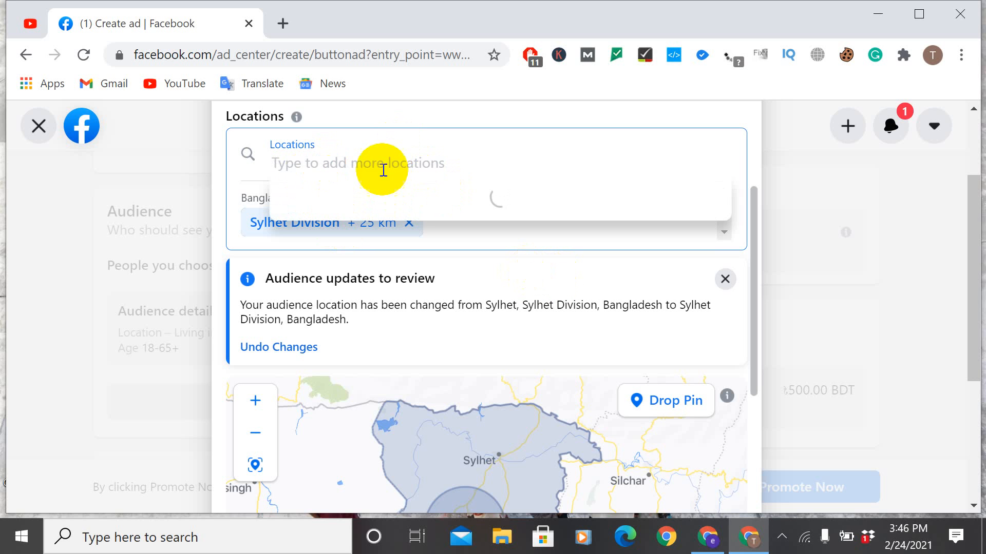
scroll(384, 170, up, 3)
scroll(323, 319, down, 3)
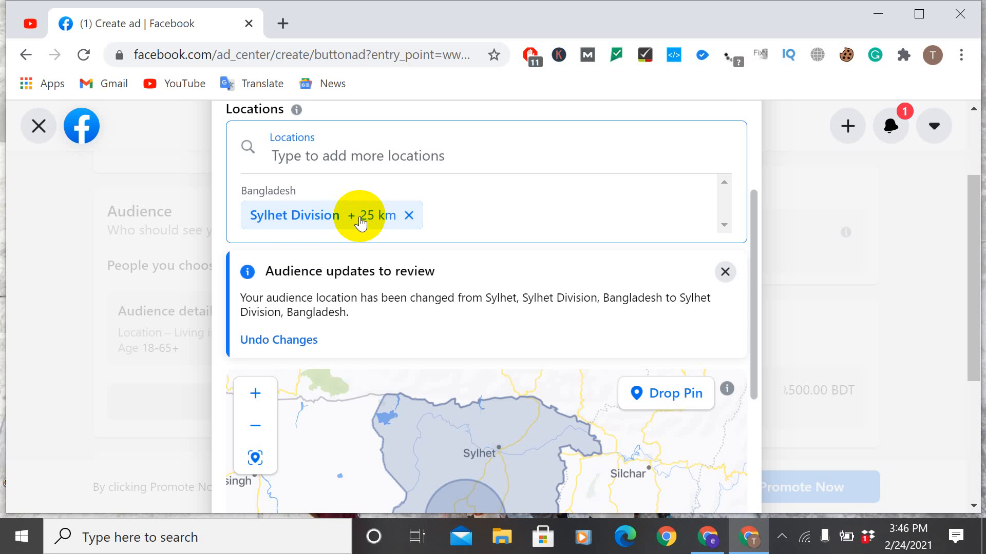
scroll(451, 263, down, 4)
scroll(423, 282, down, 3)
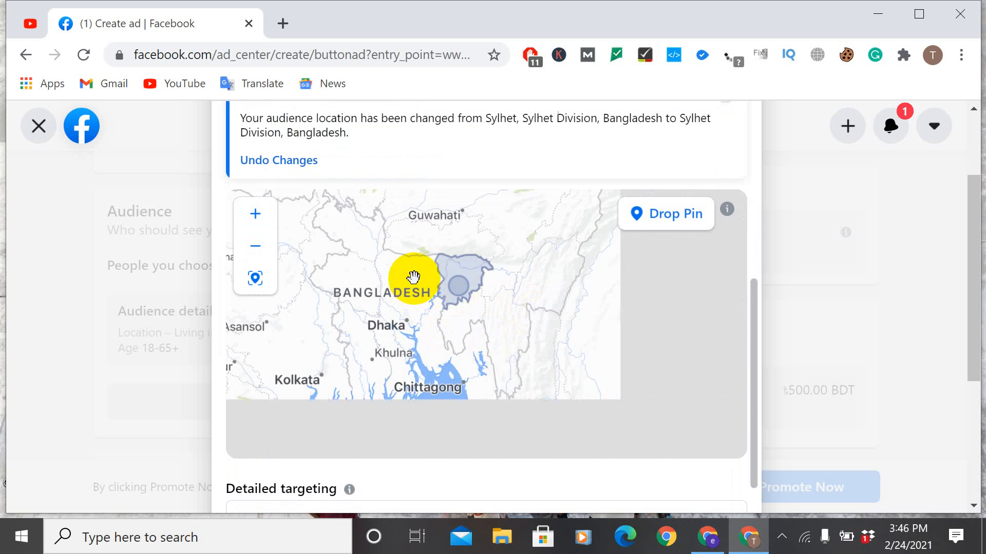
scroll(401, 257, up, 3)
scroll(550, 176, up, 6)
scroll(438, 324, down, 2)
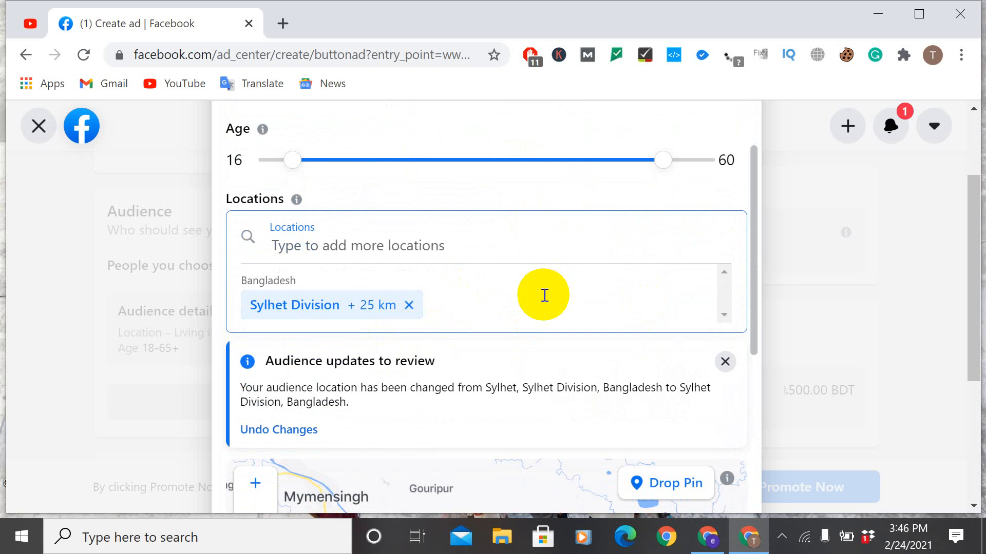
click(716, 317)
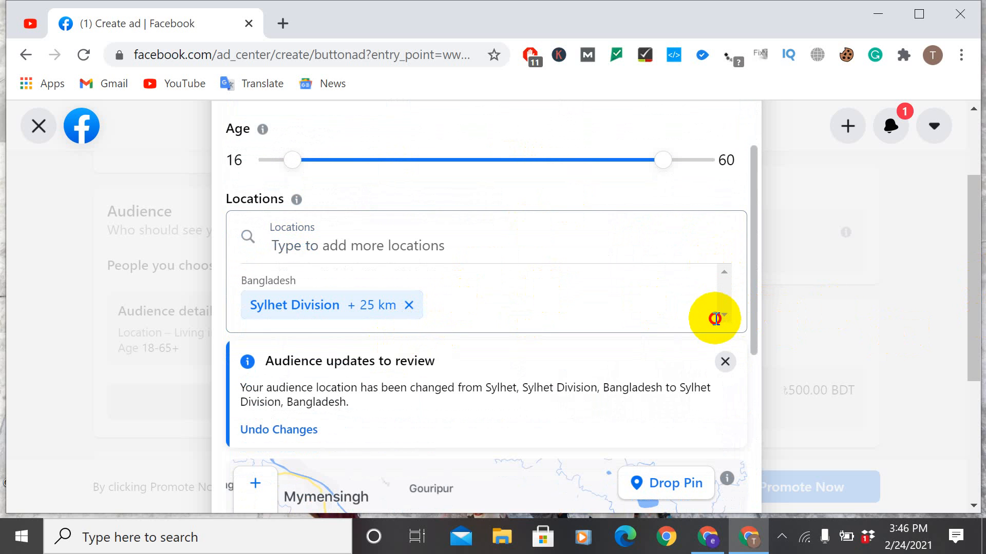
scroll(426, 312, up, 3)
scroll(415, 308, down, 3)
scroll(398, 359, down, 2)
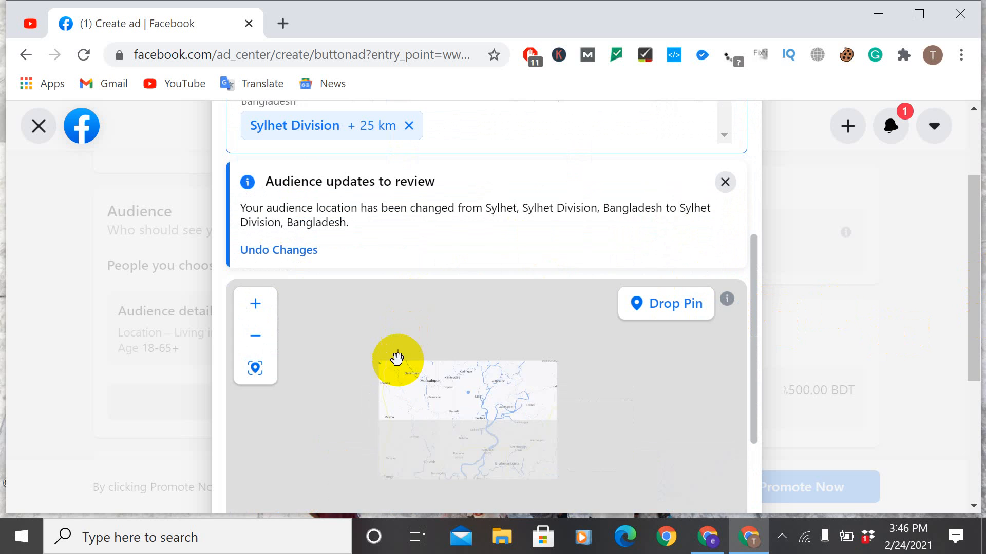
scroll(341, 269, up, 5)
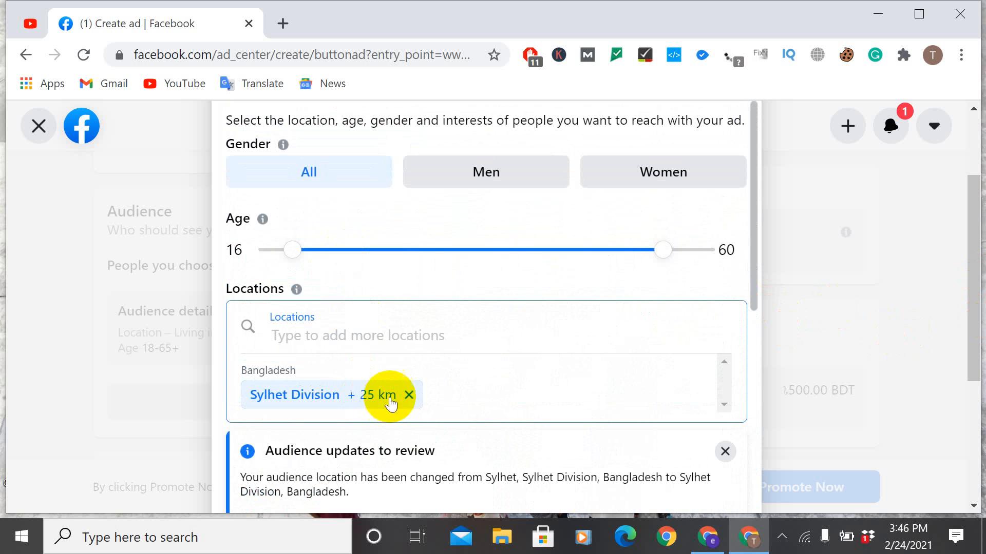
Step: Try to edit the 25 km radius of the Sylhet Division location
click(354, 394)
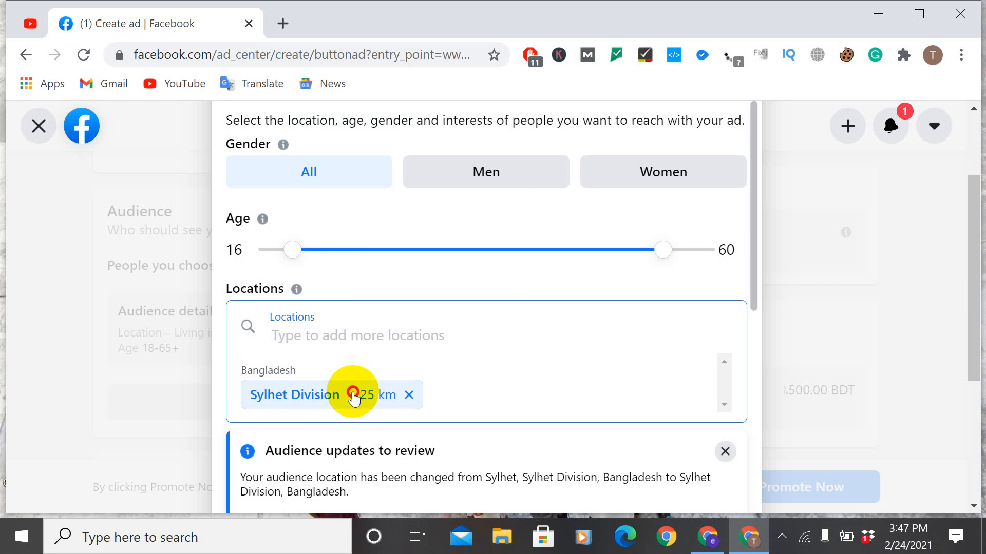
click(353, 394)
click(353, 395)
click(353, 395)
click(359, 395)
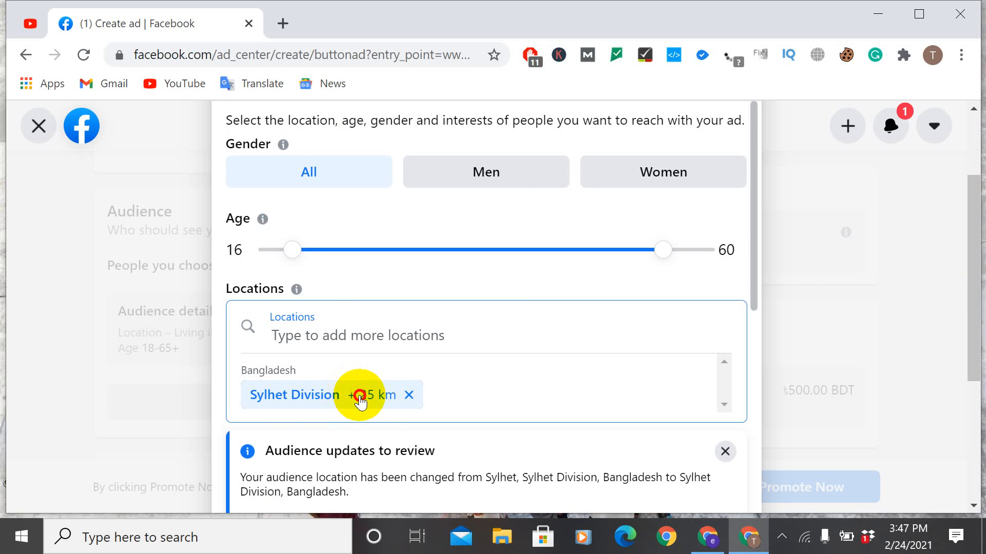
Step: Undo the audience location change to Sylhet Division
scroll(418, 389, down, 7)
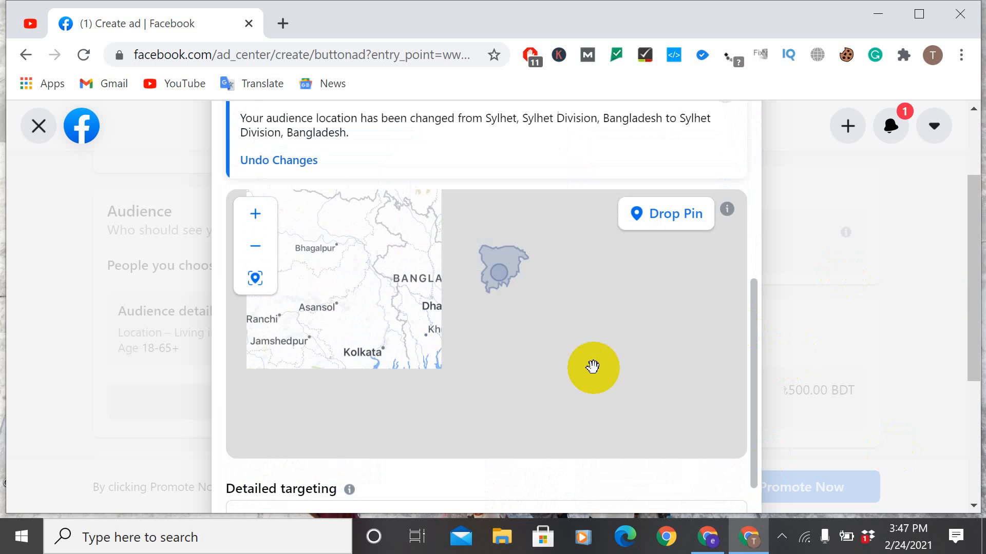
scroll(590, 368, down, 4)
scroll(354, 398, up, 7)
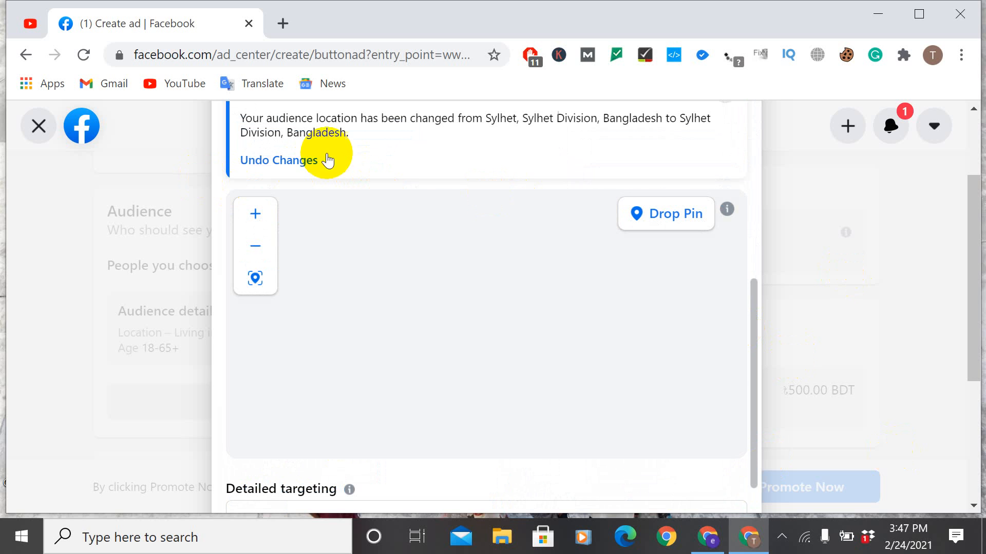
click(298, 160)
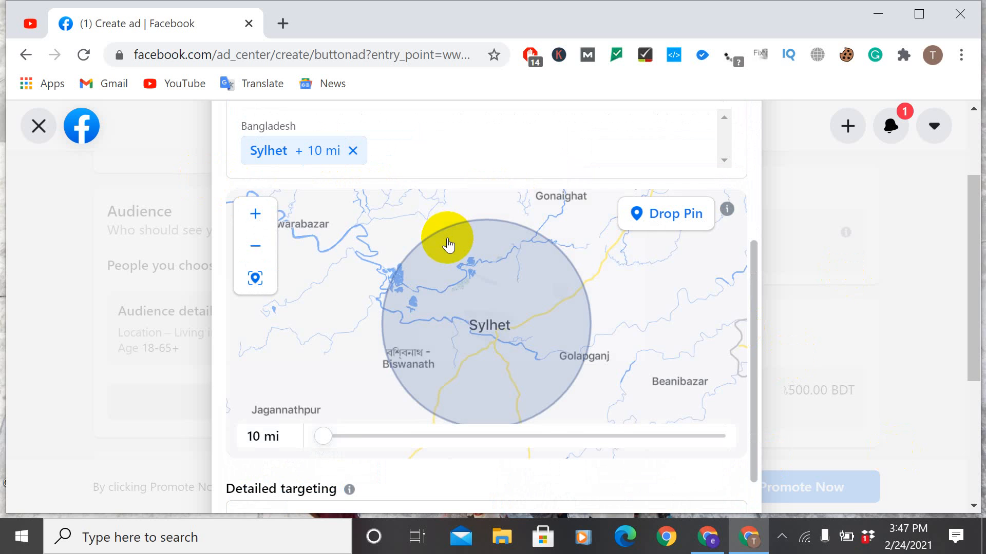
Step: Extend the radius around the Sylhet location to 50 mi and check its coverage on the map
scroll(447, 245, up, 1)
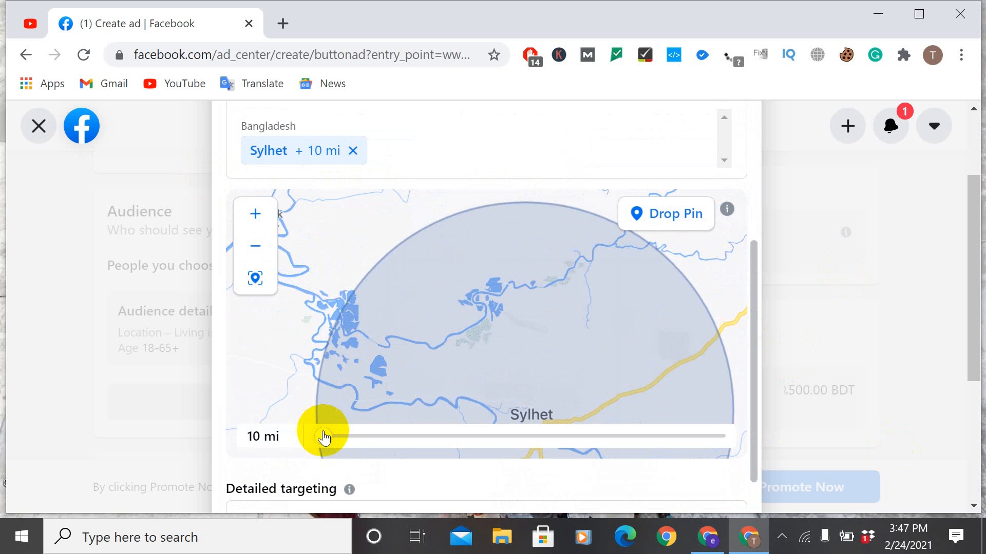
drag(323, 436, 732, 458)
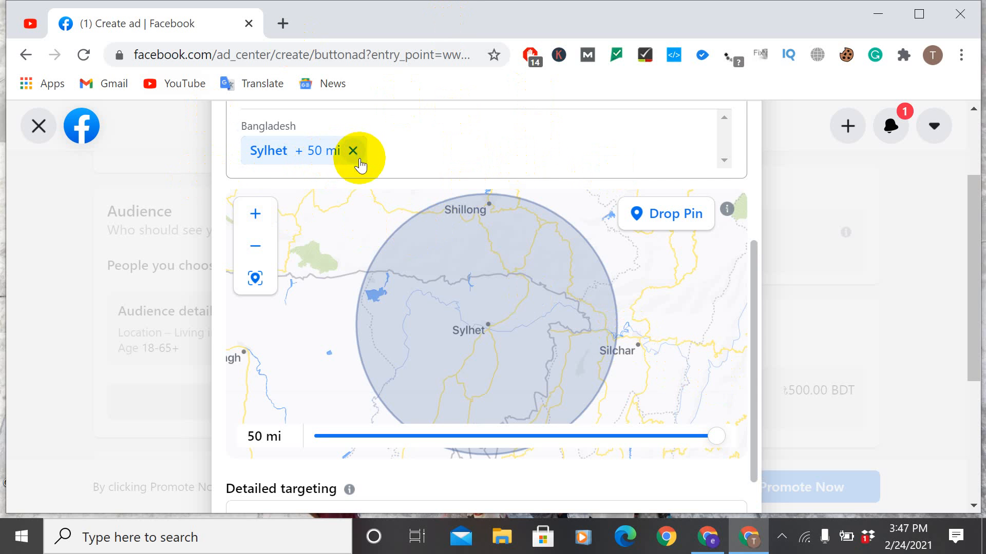
scroll(469, 315, down, 3)
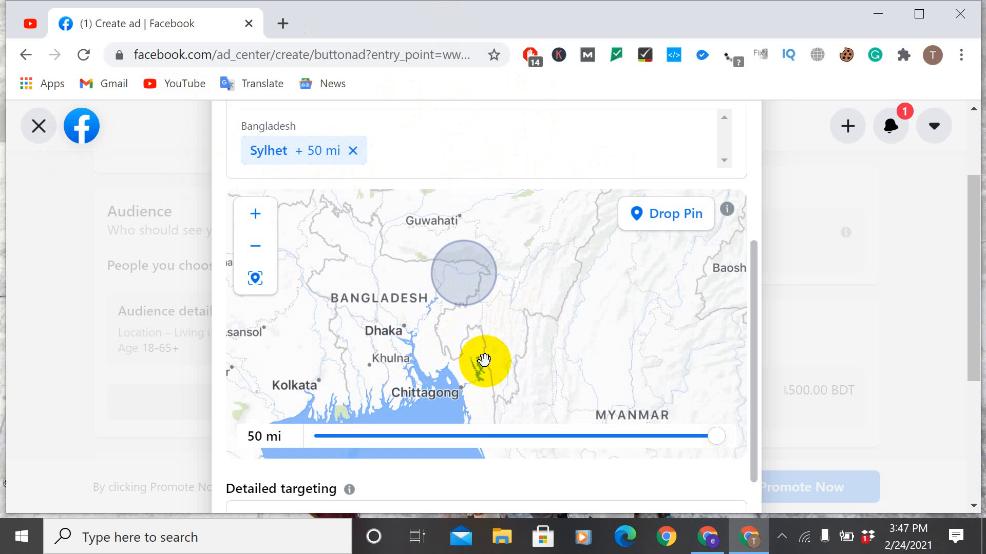
Step: Reduce the radius around the Sylhet location to 25 mi and save the audience
click(973, 506)
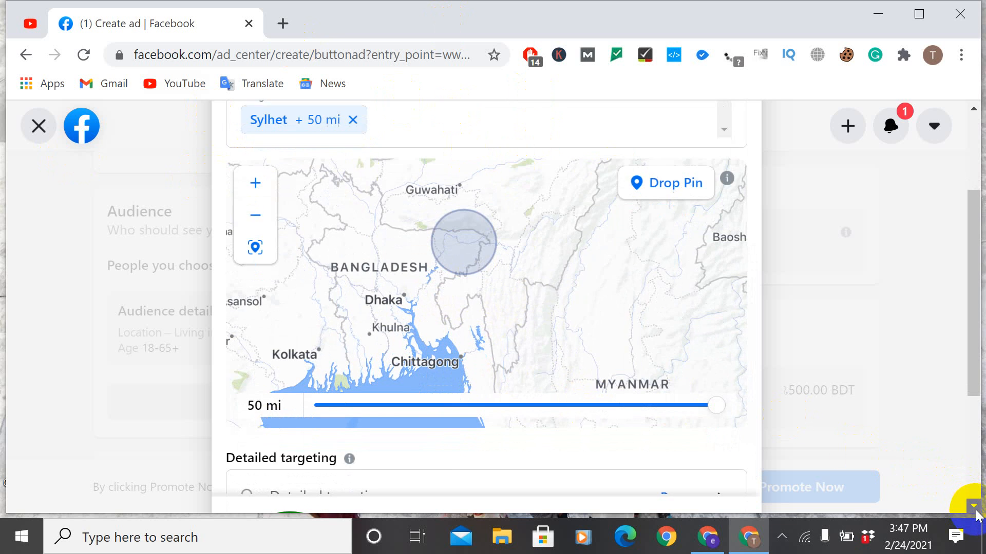
scroll(973, 506, down, 4)
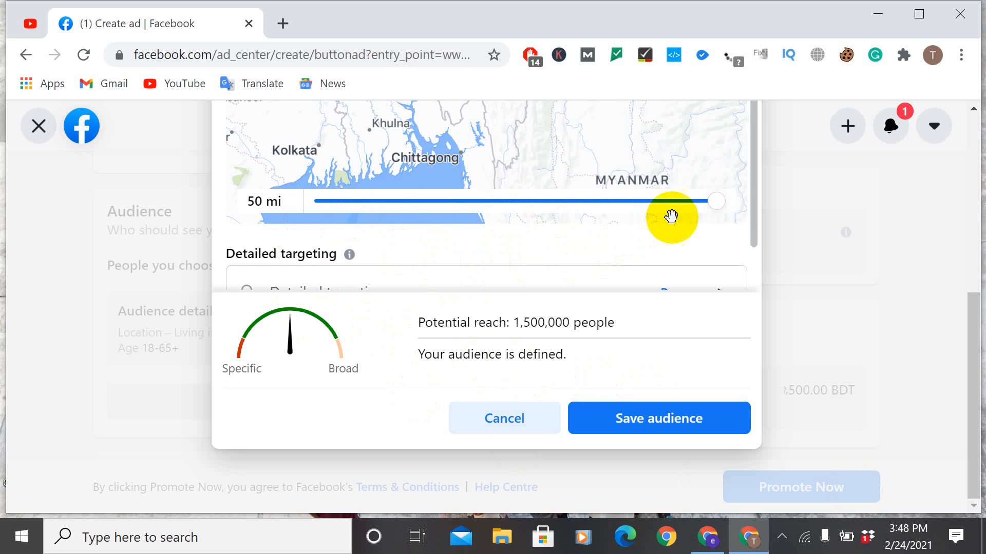
drag(720, 206, 470, 227)
click(402, 214)
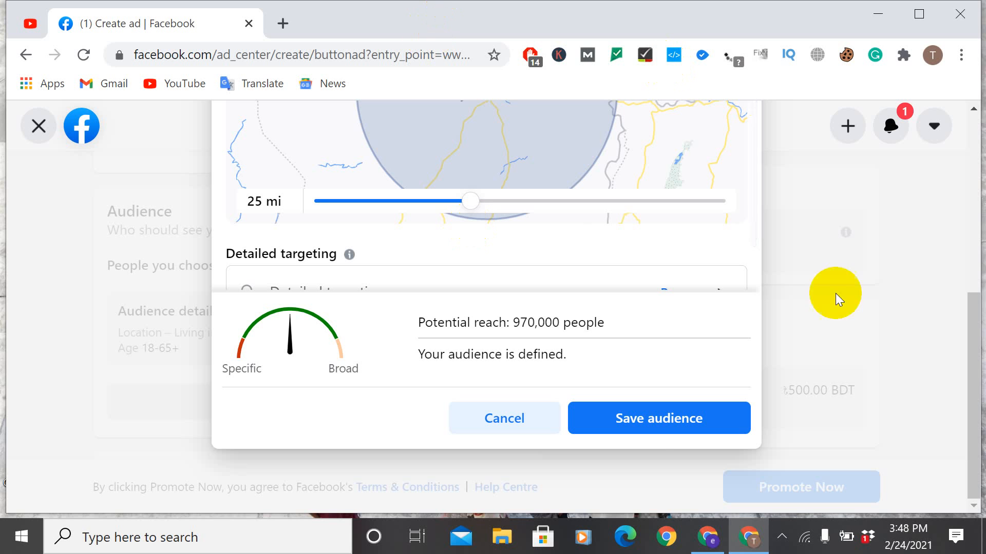
click(662, 426)
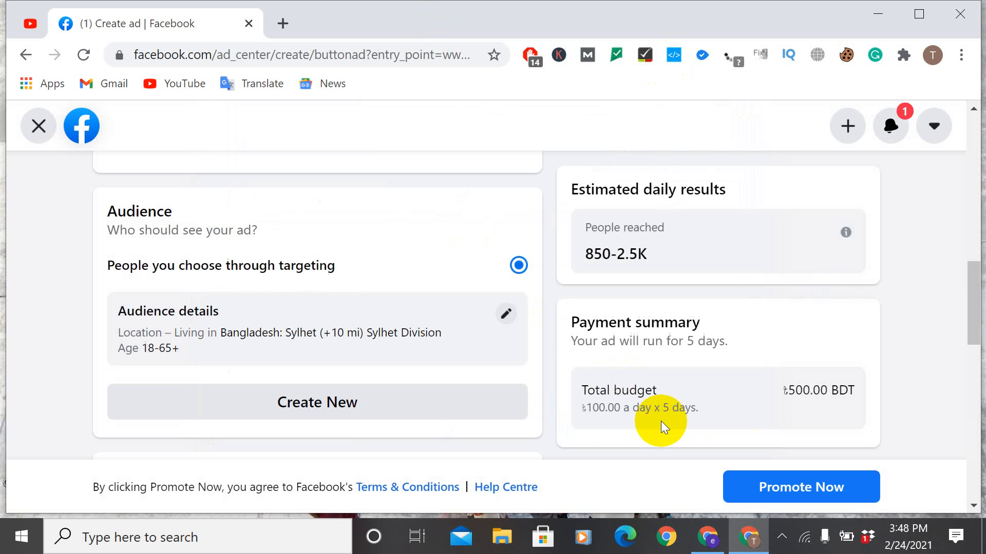
Step: Review the ad's audience details, estimated daily results, payment summary, duration and daily budget sections
scroll(411, 408, down, 3)
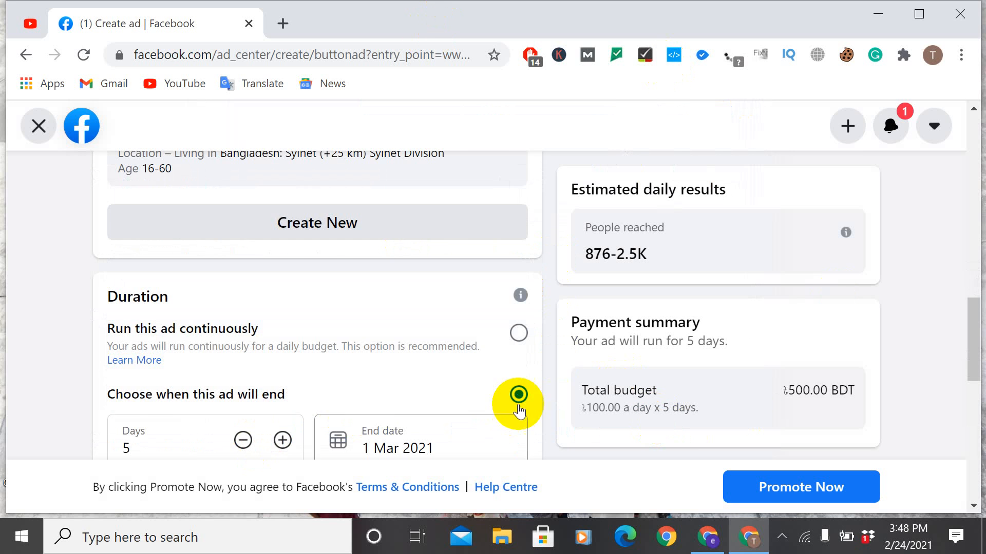
scroll(708, 308, up, 3)
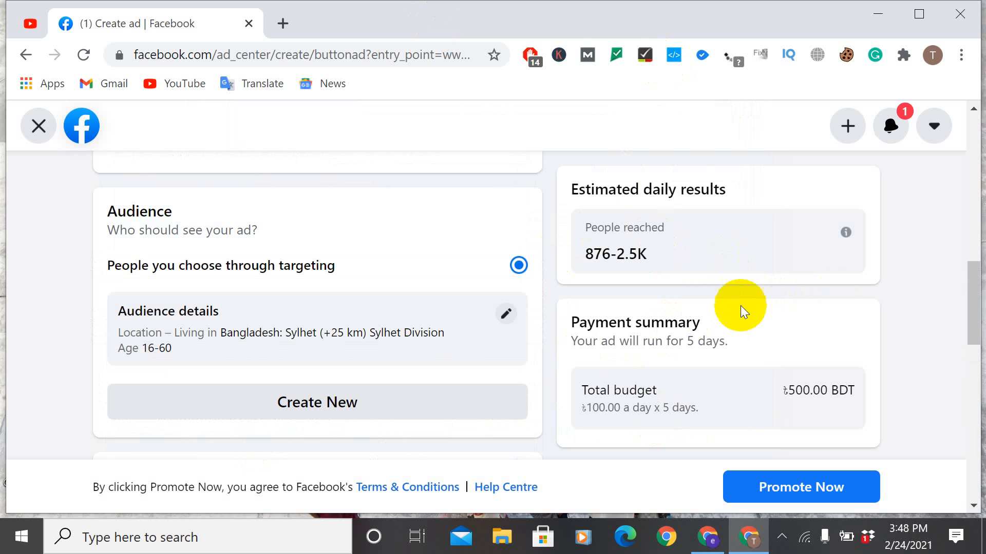
drag(786, 391, 645, 392)
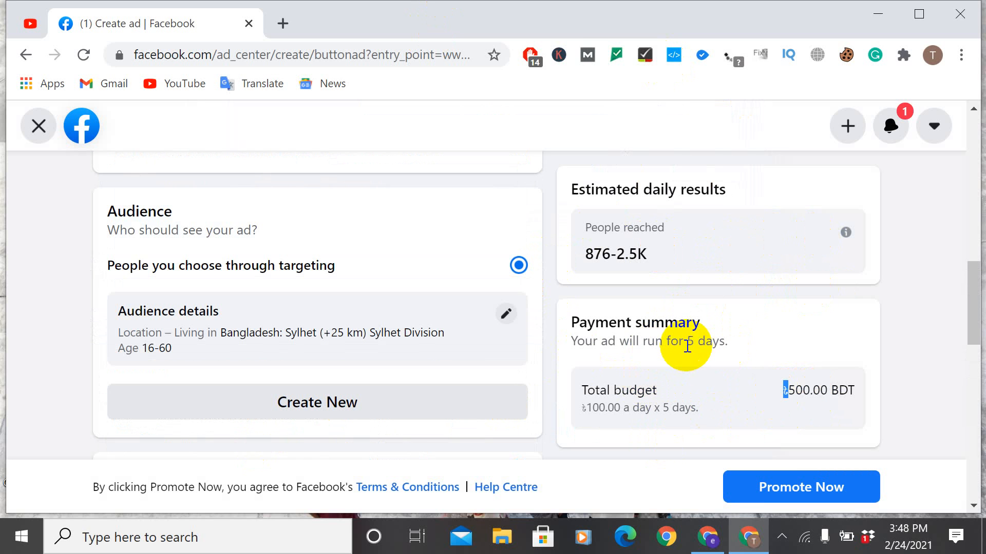
scroll(729, 293, up, 5)
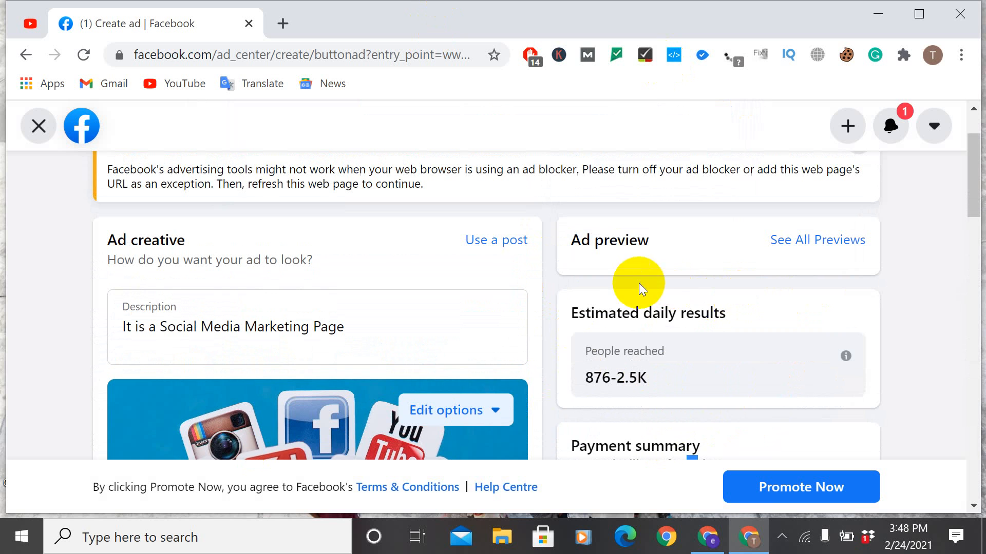
scroll(666, 316, down, 2)
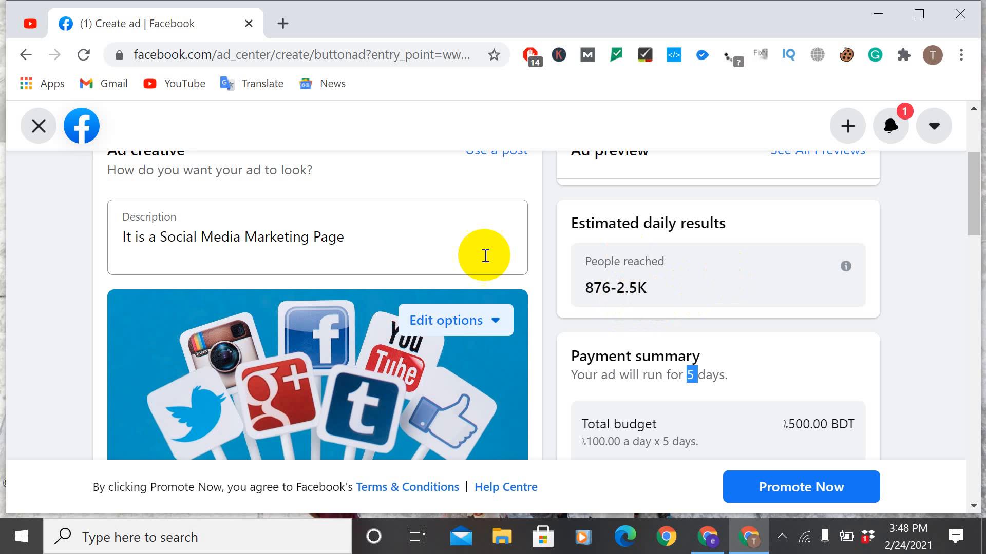
scroll(716, 292, down, 3)
scroll(304, 316, down, 5)
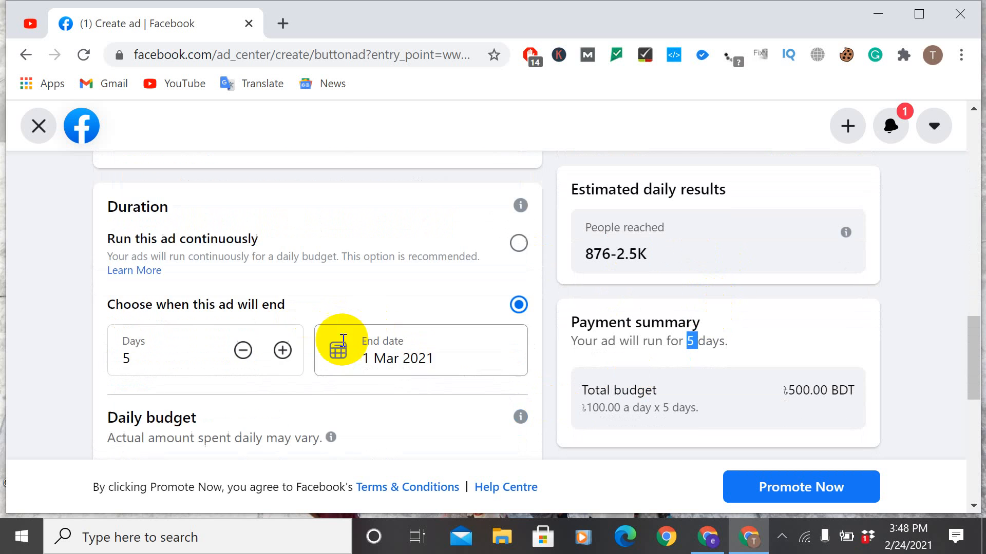
scroll(297, 323, down, 4)
scroll(325, 314, up, 3)
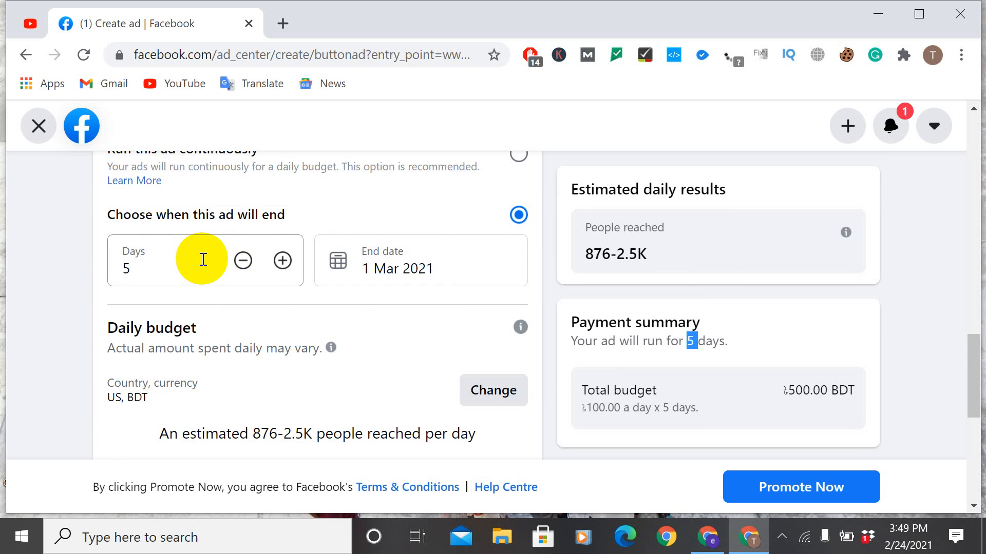
scroll(304, 264, up, 3)
scroll(304, 253, down, 2)
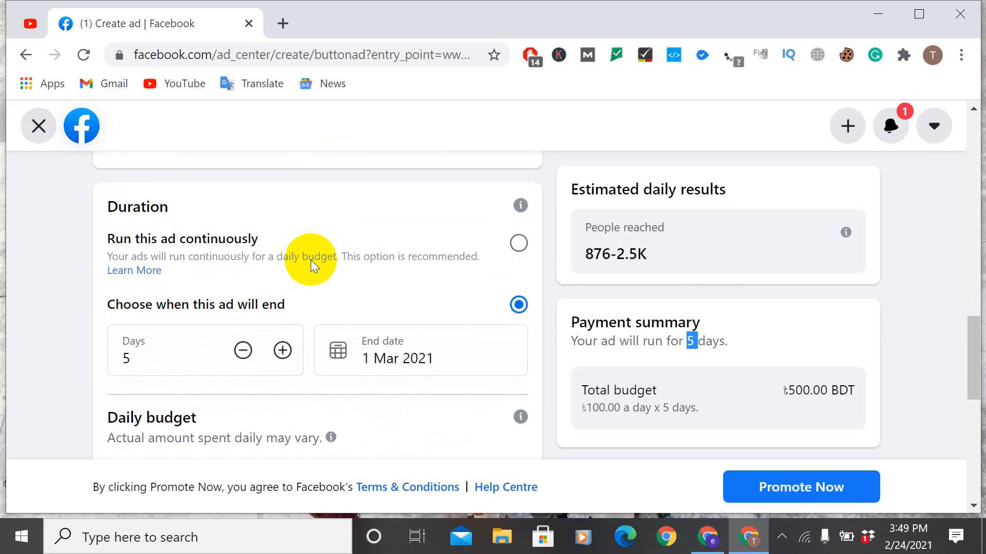
scroll(310, 259, down, 3)
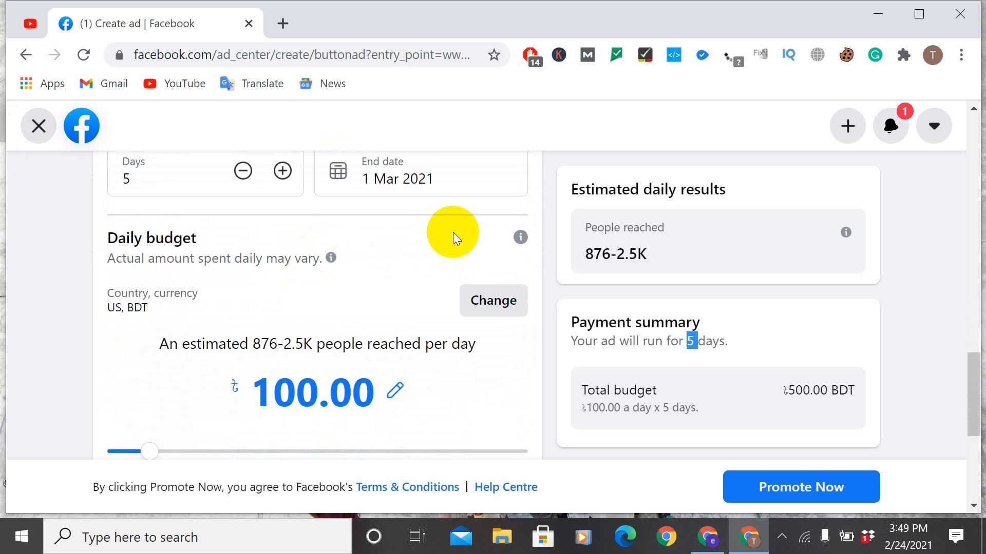
scroll(263, 363, down, 2)
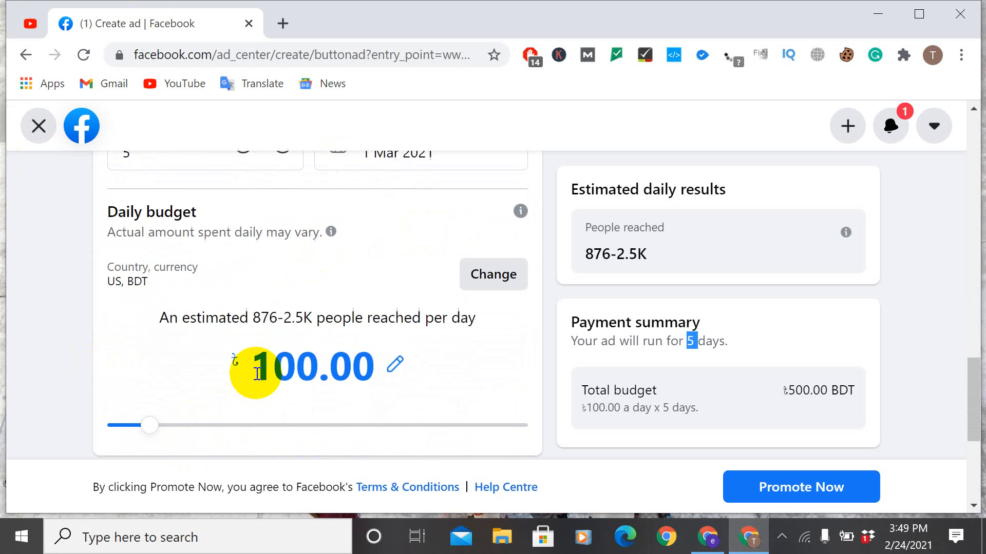
Step: Increase the ad's duration to 11 days
scroll(264, 277, up, 5)
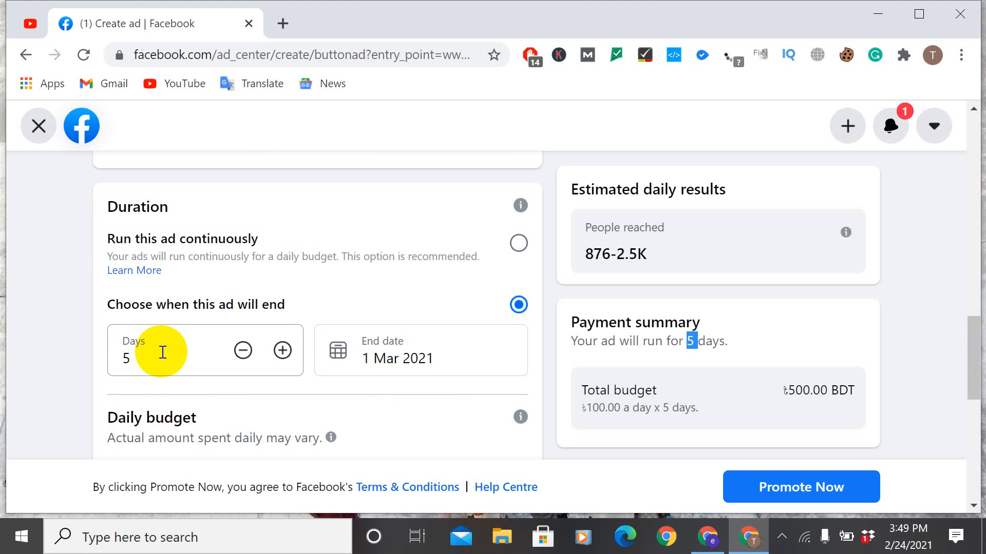
click(281, 351)
double_click(281, 351)
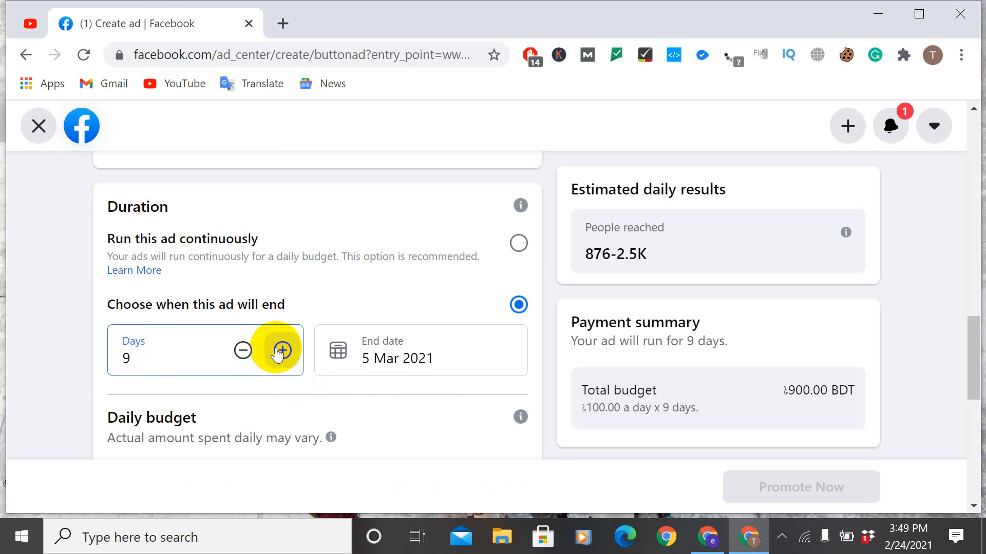
click(282, 351)
click(281, 351)
Step: Open the location and currency settings of the daily budget and set the currency to US Dollar
scroll(330, 352, down, 3)
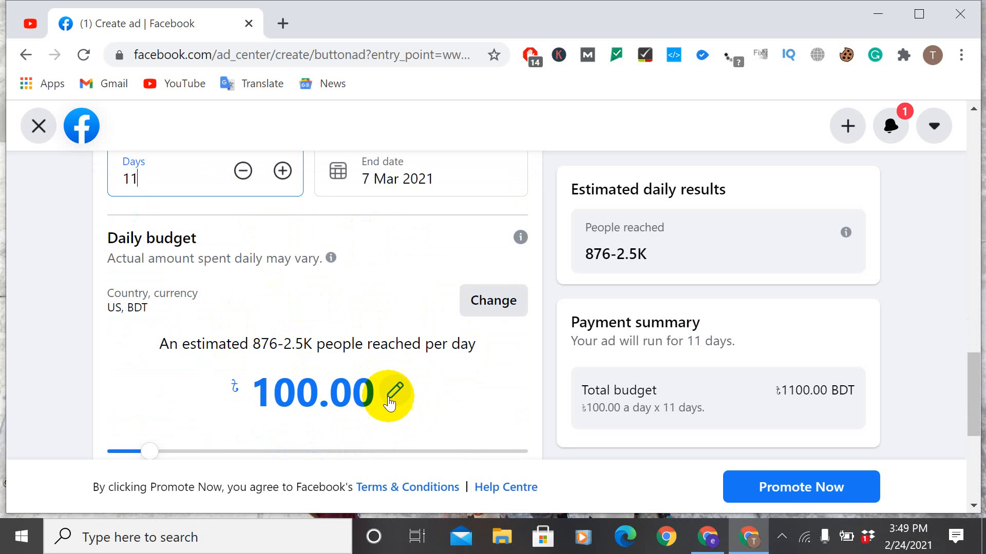
click(490, 301)
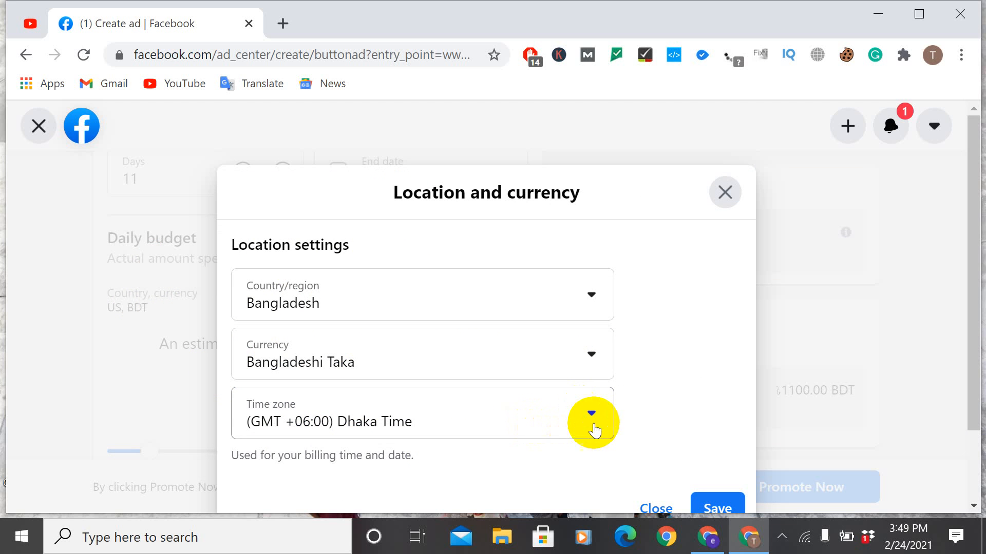
click(598, 354)
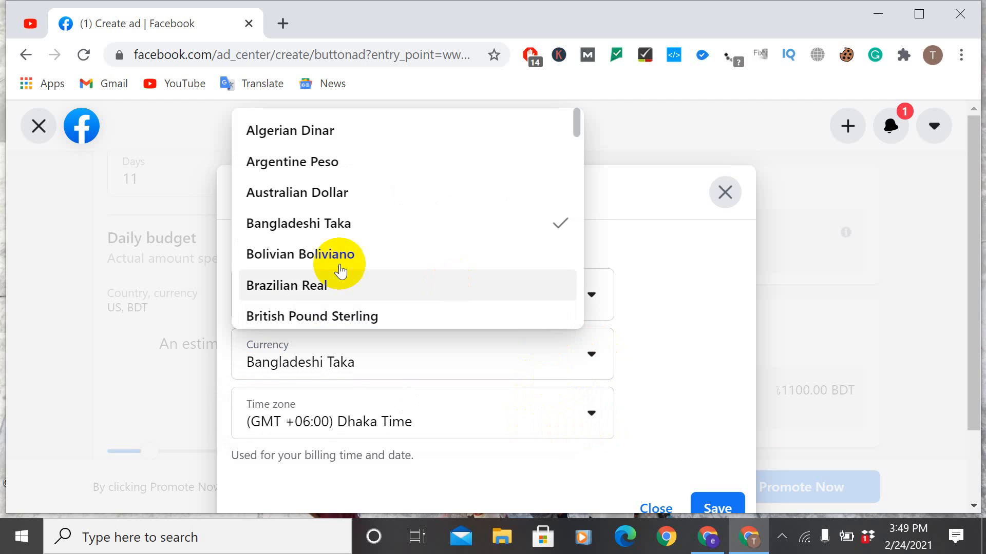
scroll(339, 242, down, 5)
scroll(341, 235, up, 5)
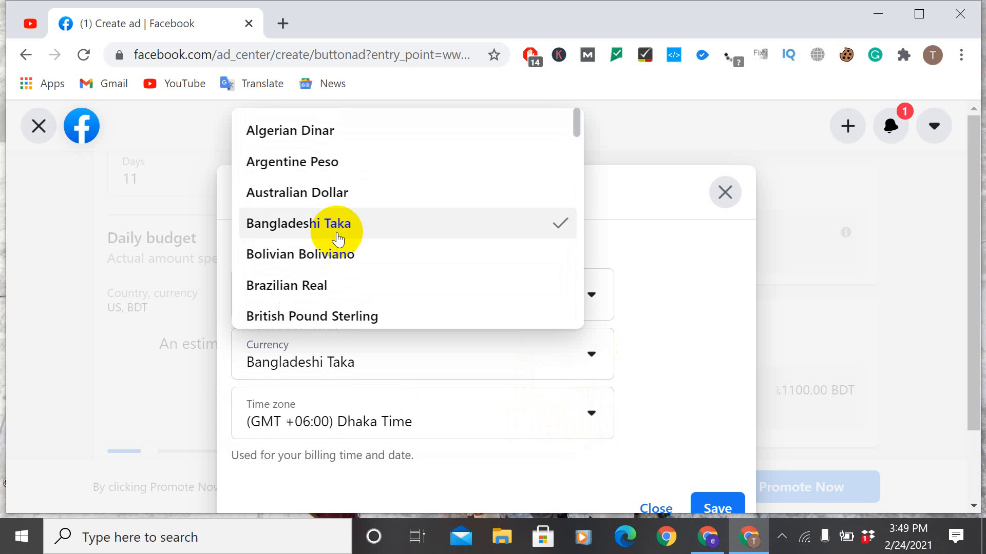
scroll(341, 254, down, 20)
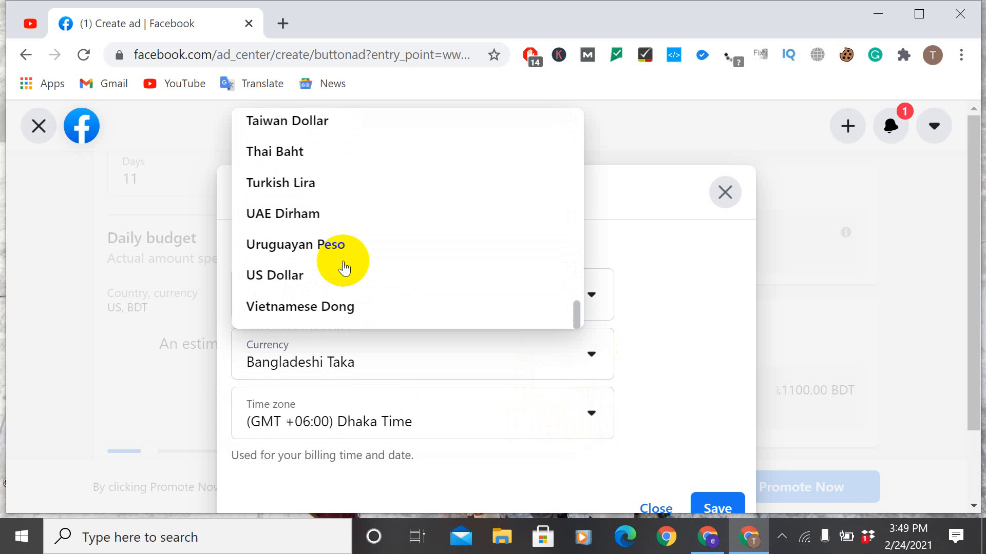
scroll(343, 262, up, 10)
scroll(341, 256, down, 10)
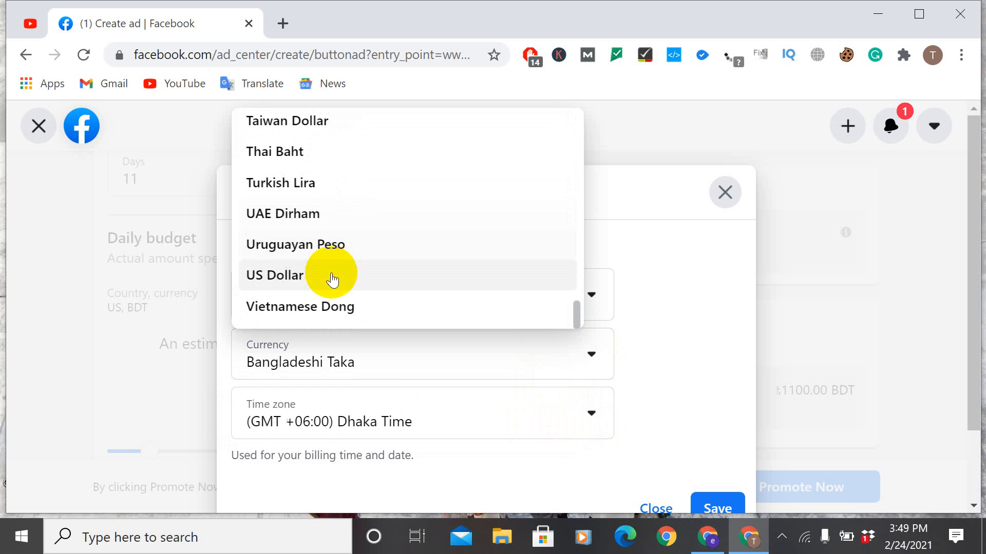
click(319, 276)
Step: Set the country/region in the location settings to United States of America
scroll(513, 391, down, 2)
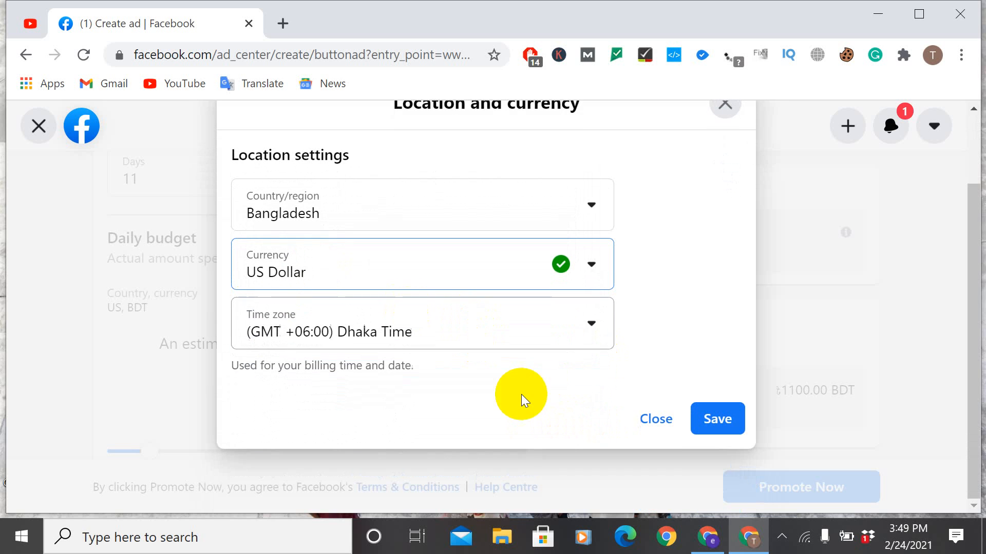
click(591, 210)
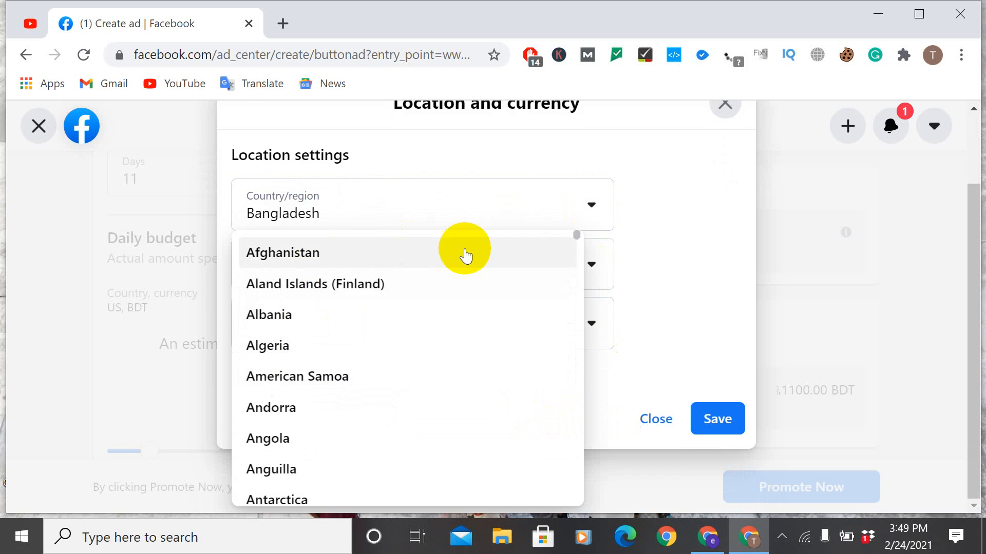
click(588, 206)
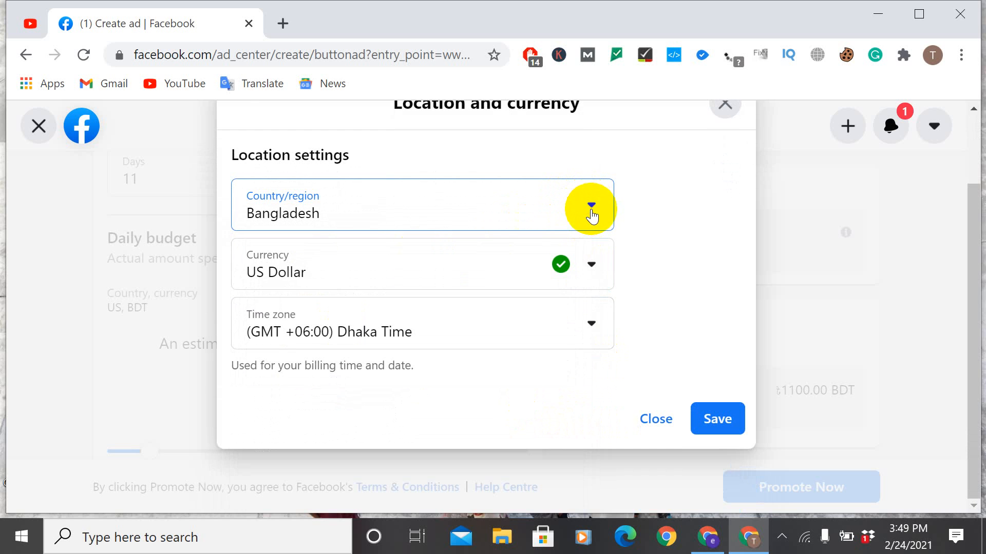
click(592, 216)
scroll(326, 411, down, 10)
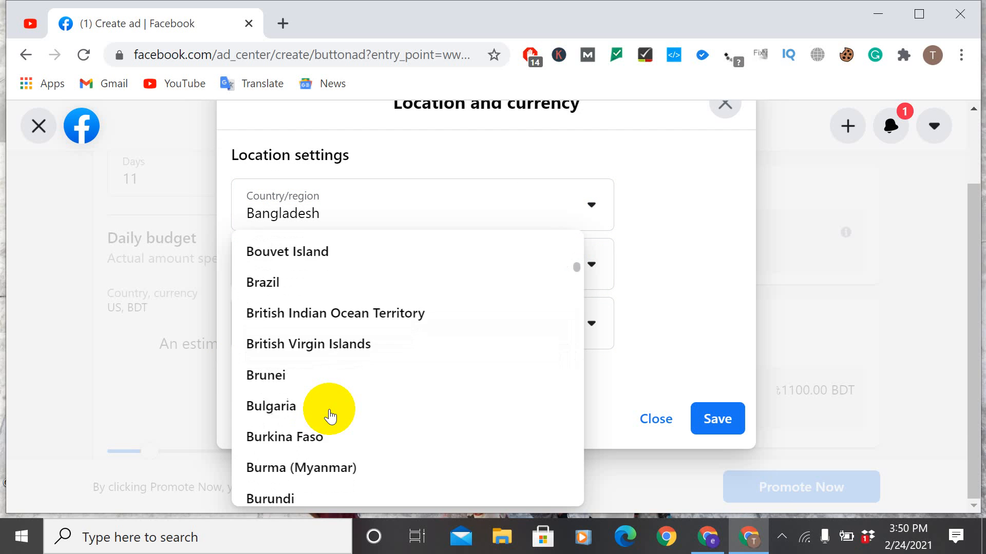
scroll(330, 417, down, 20)
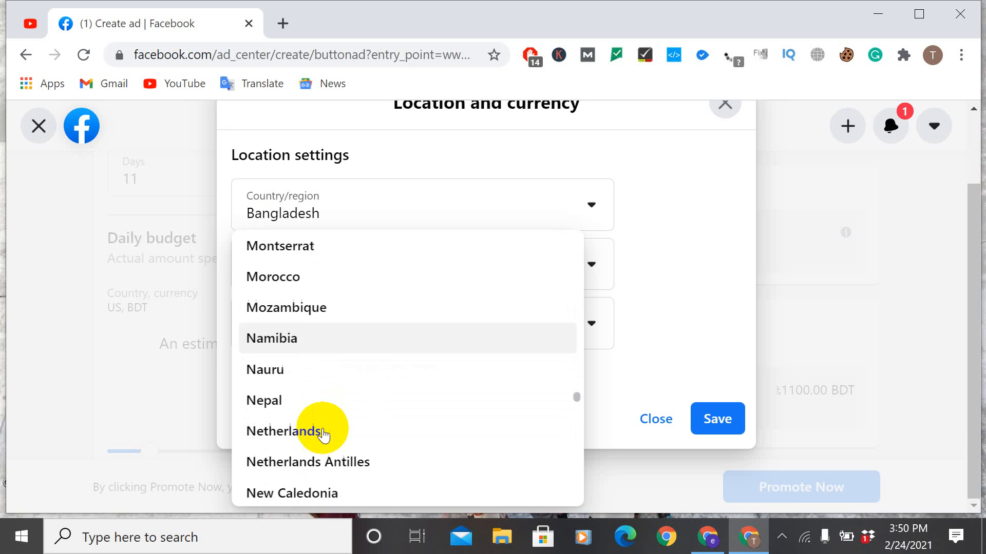
scroll(325, 421, down, 10)
scroll(323, 418, down, 20)
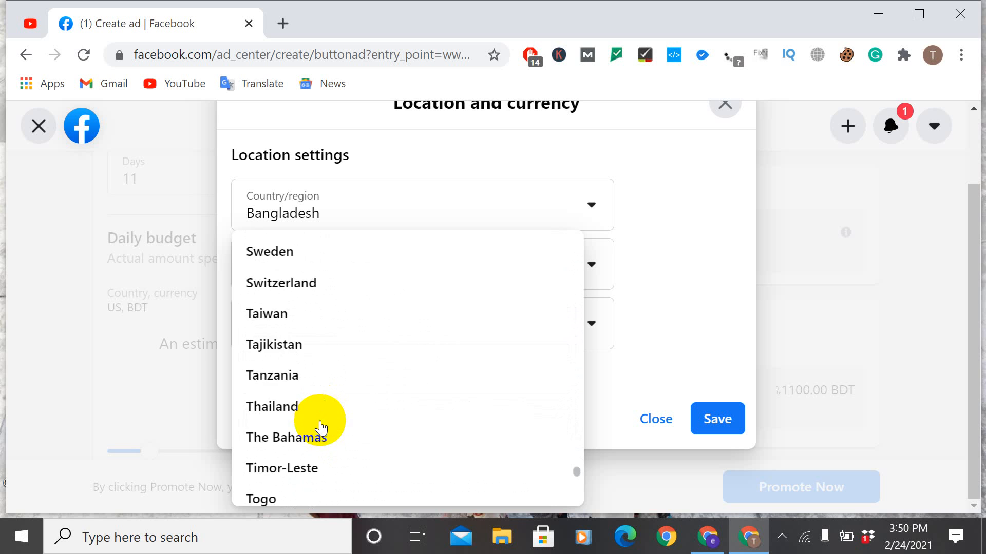
scroll(321, 426, down, 15)
scroll(315, 440, up, 4)
scroll(315, 402, down, 1)
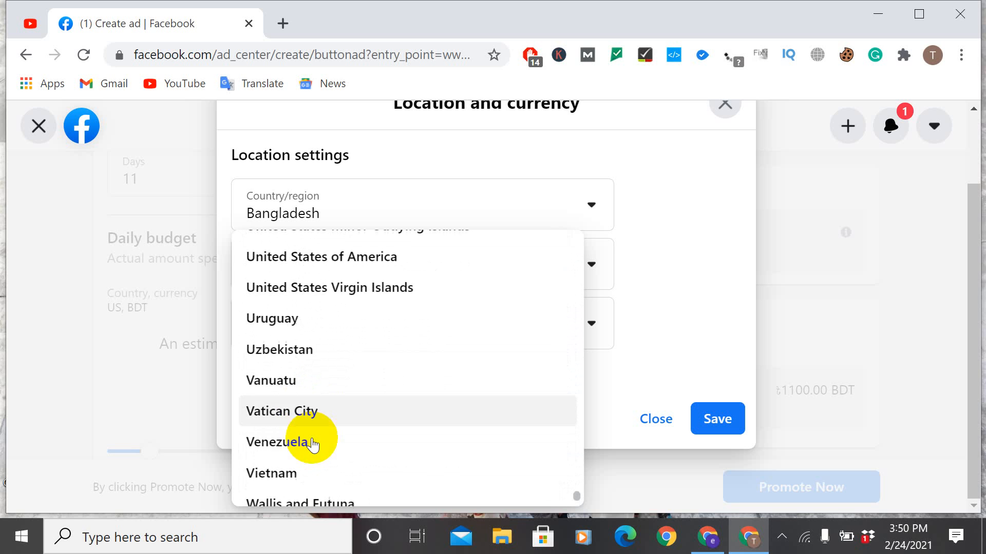
scroll(312, 442, down, 5)
scroll(325, 341, up, 6)
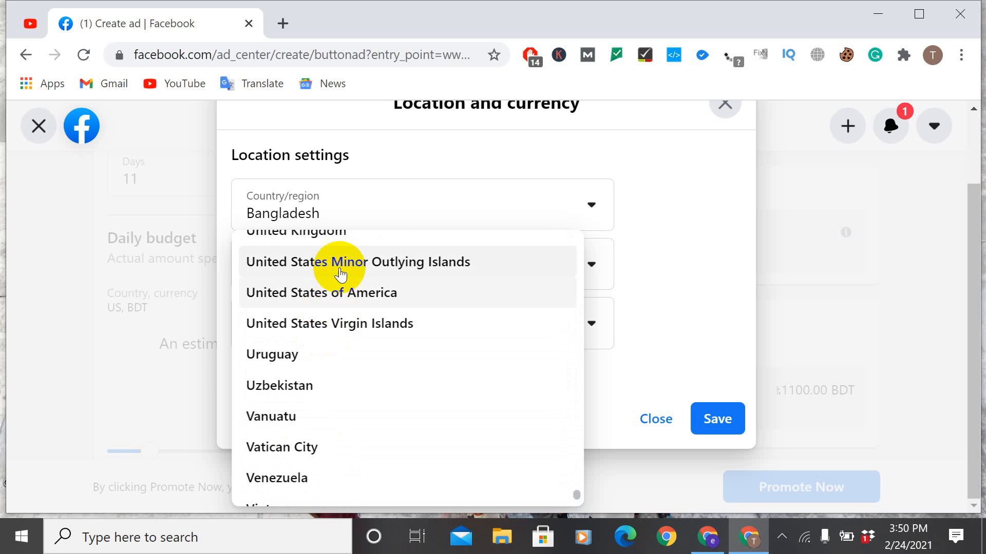
click(345, 288)
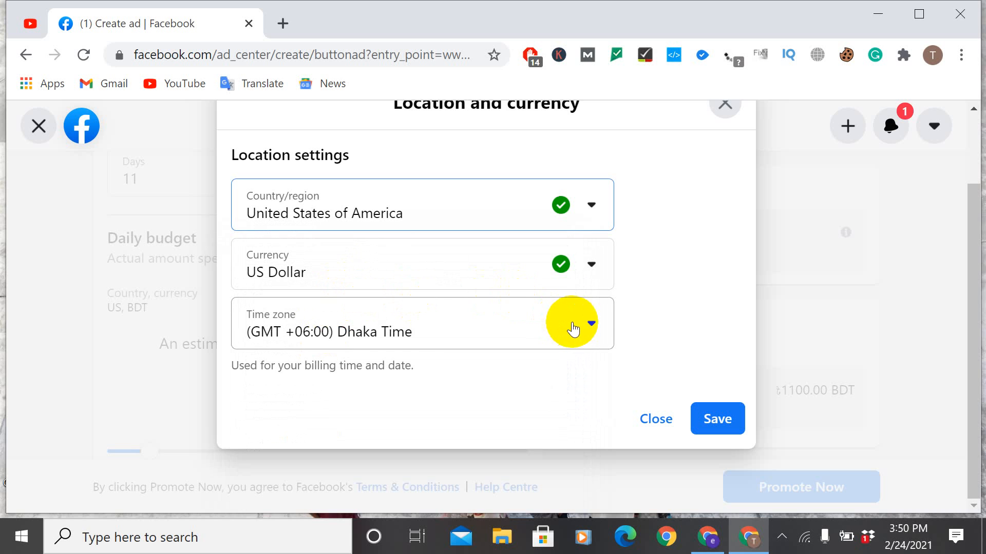
Step: Set the billing time zone in the location settings to (GMT -05:00) Jamaica Time
click(585, 323)
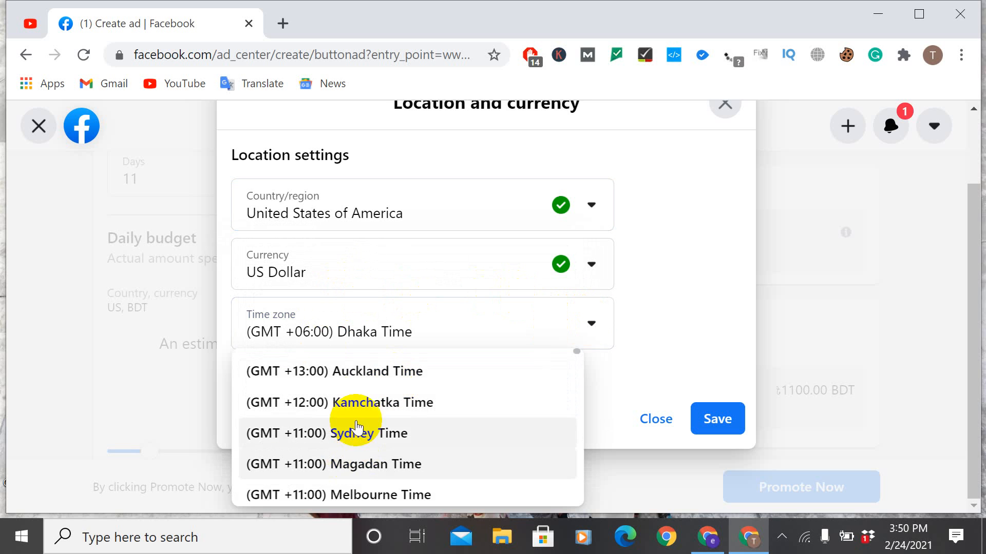
scroll(354, 429, down, 6)
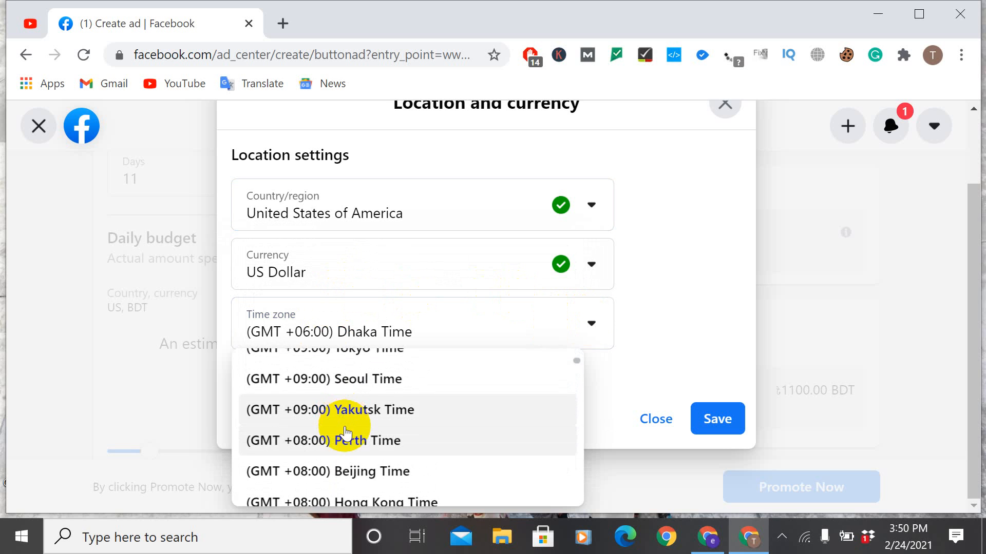
scroll(345, 434, down, 8)
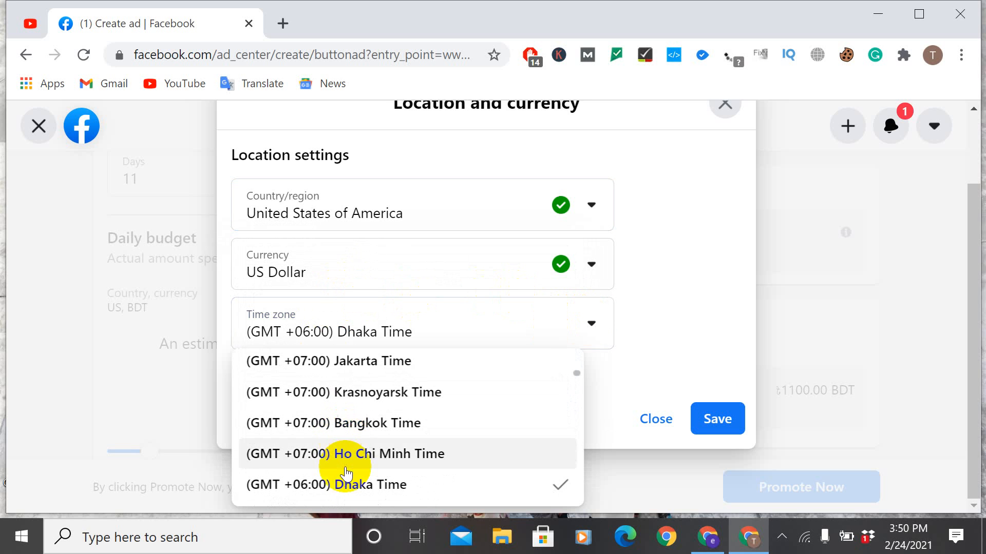
scroll(347, 470, down, 6)
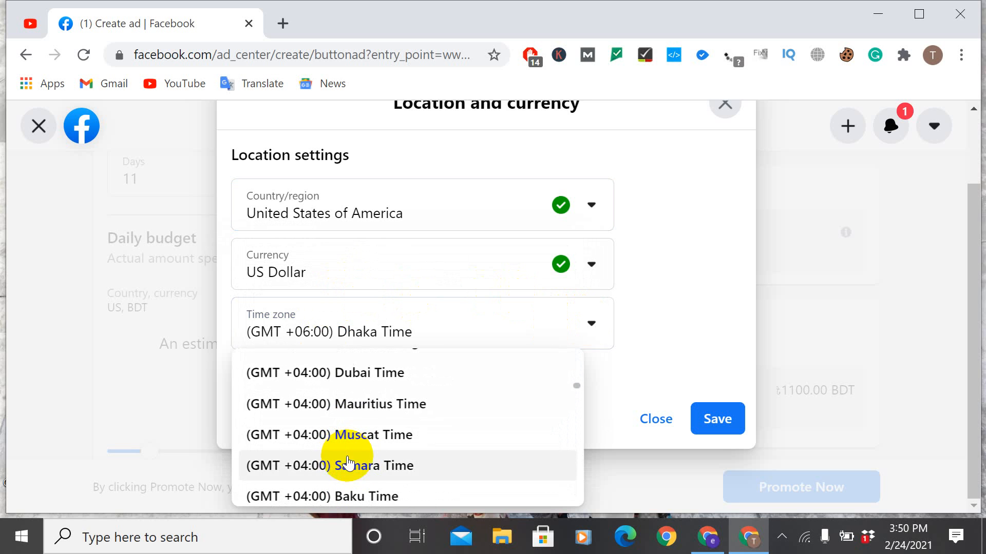
scroll(357, 472, down, 8)
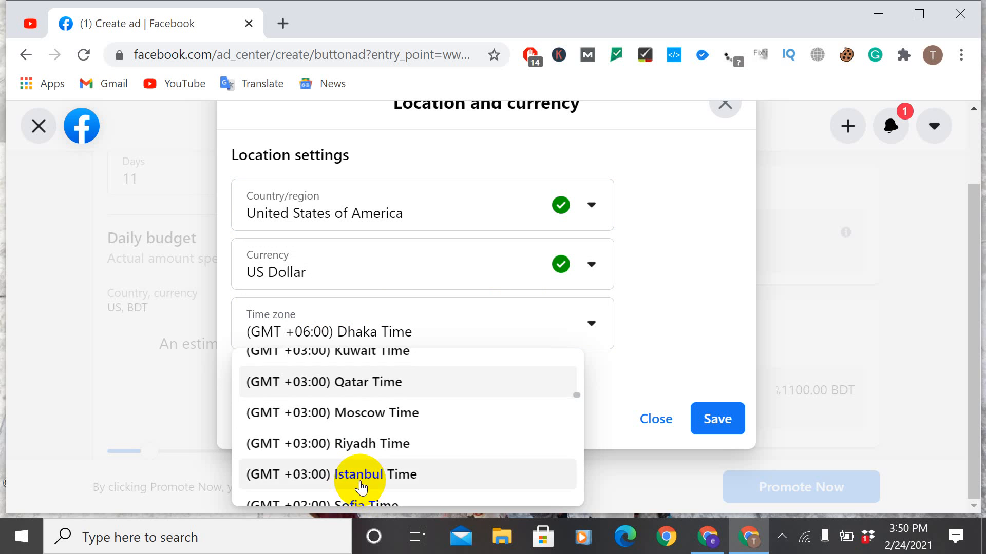
scroll(358, 485, down, 3)
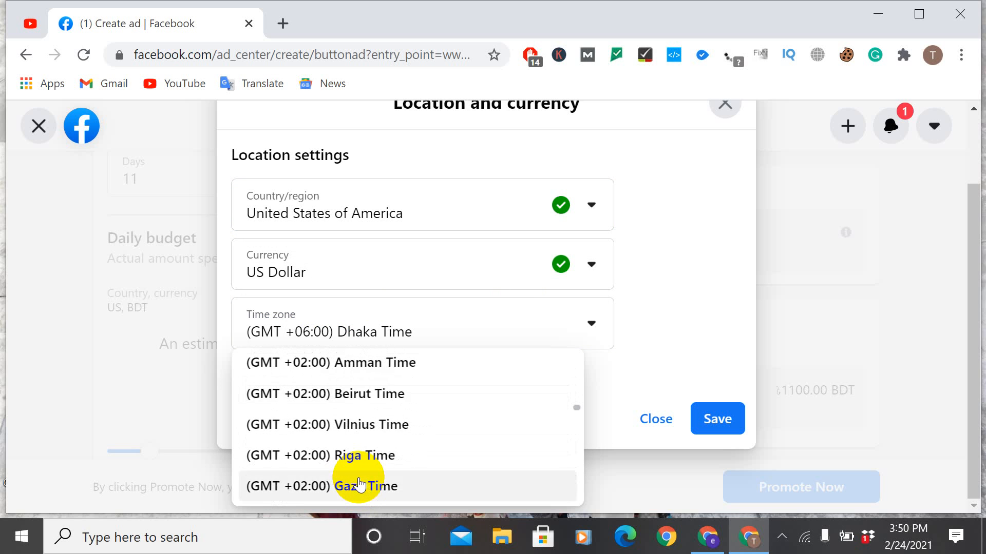
scroll(359, 485, down, 5)
scroll(359, 485, down, 8)
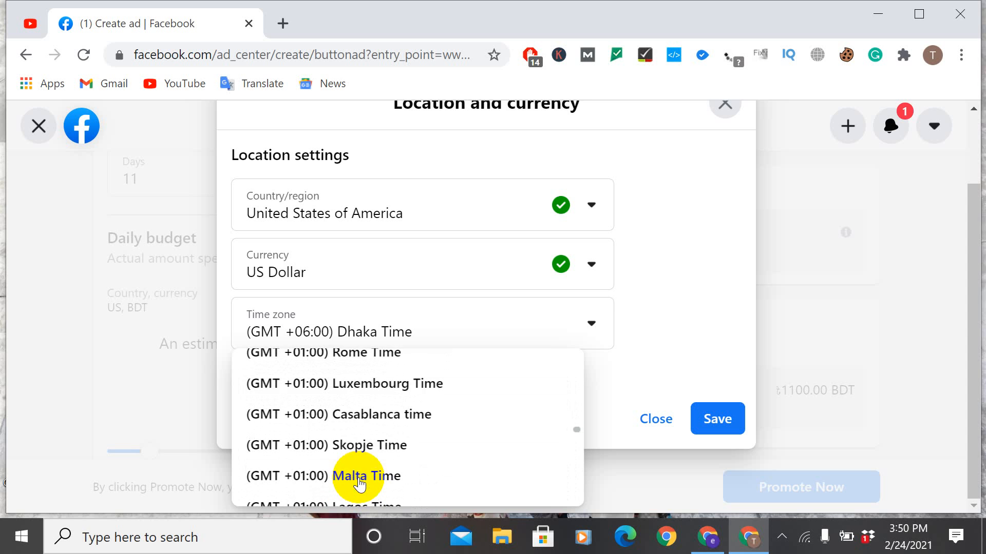
scroll(358, 481, down, 10)
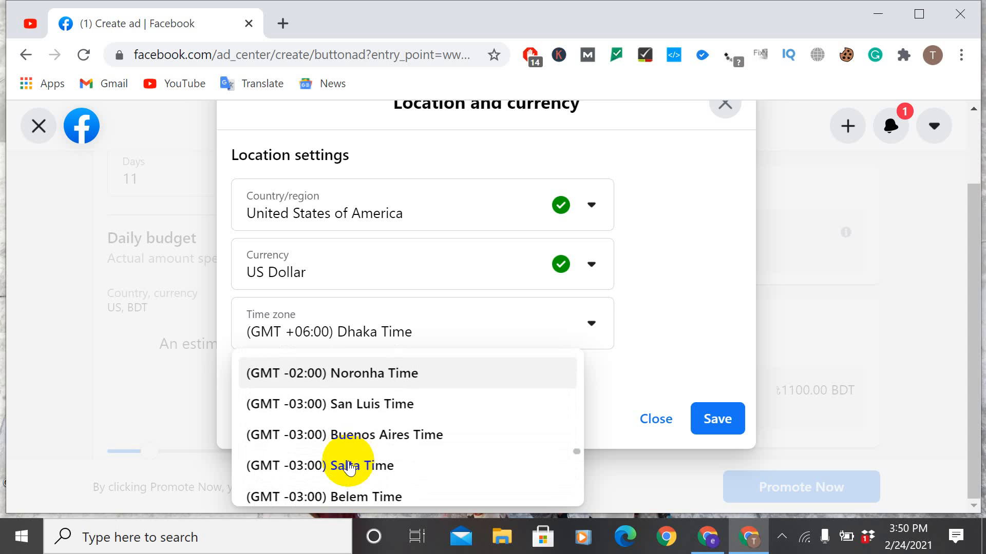
scroll(350, 467, down, 8)
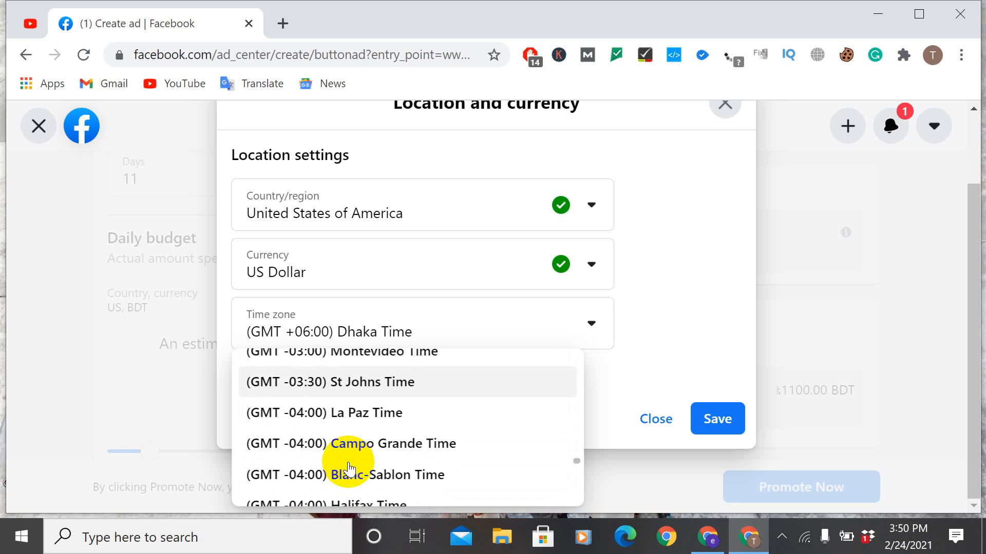
scroll(348, 468, down, 3)
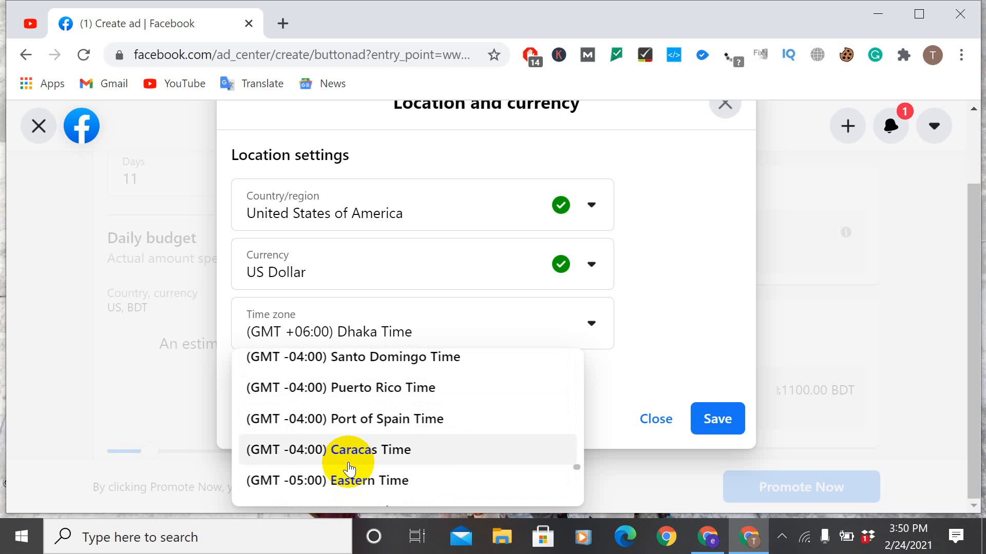
scroll(352, 457, down, 3)
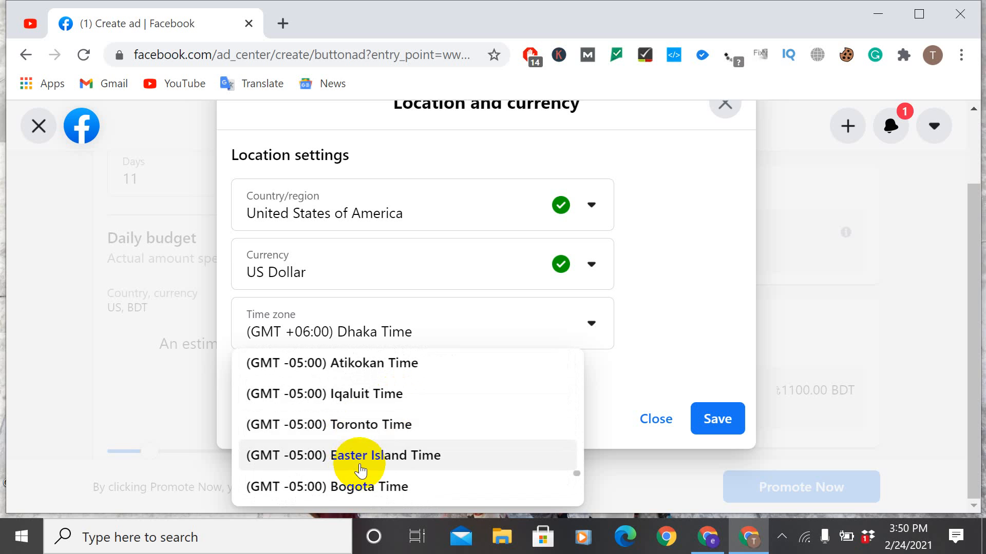
scroll(360, 470, down, 2)
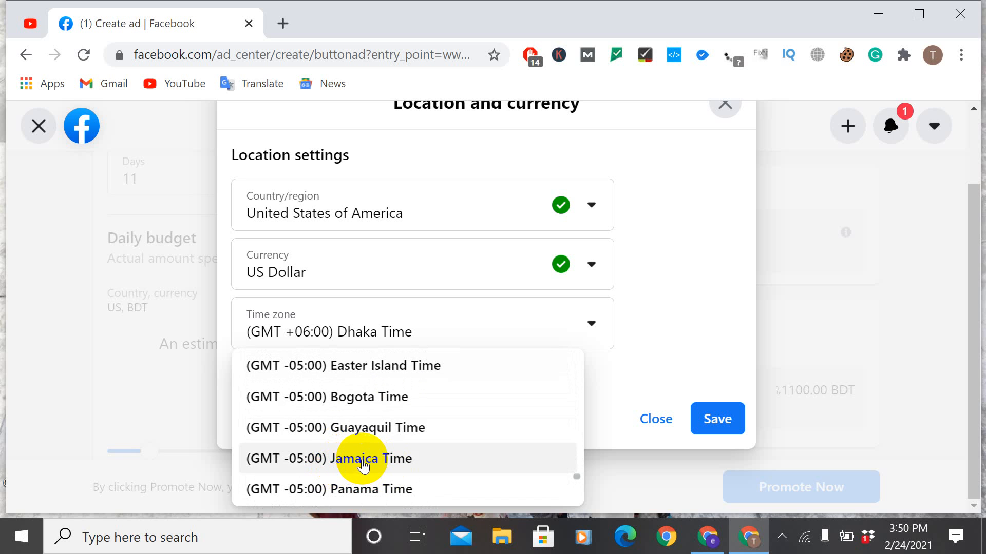
click(362, 465)
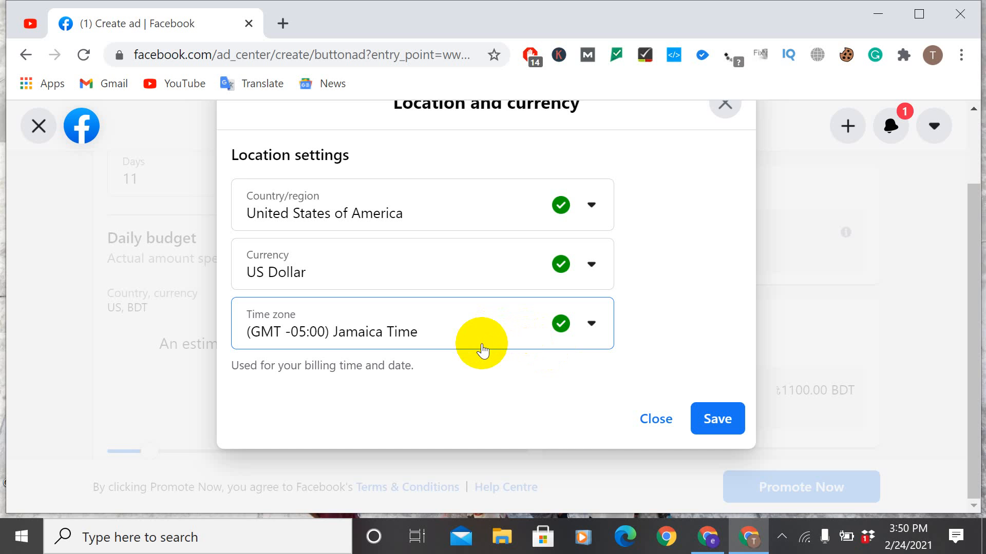
Step: Look through the available billing time zones in the location settings for another US-appropriate option
click(591, 324)
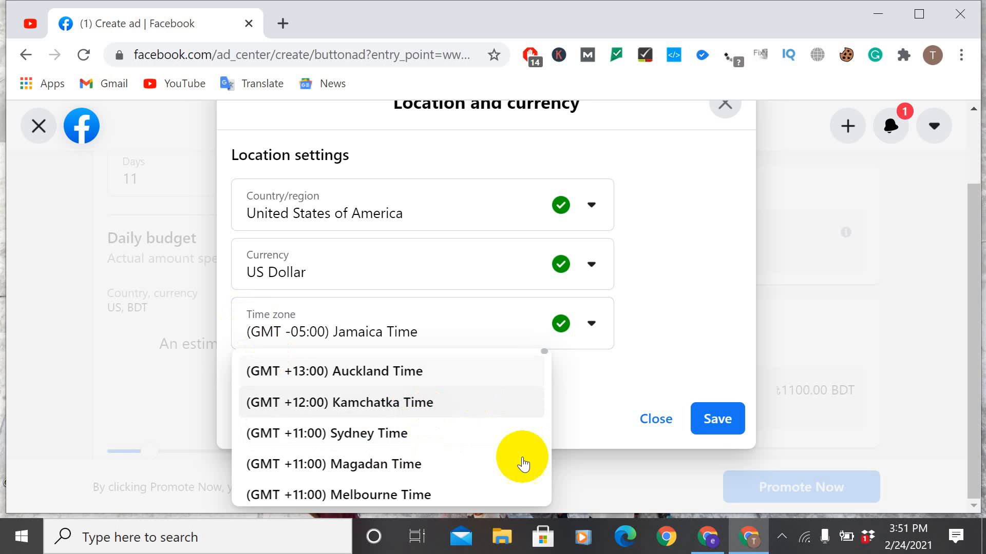
scroll(503, 433, down, 5)
scroll(374, 418, up, 4)
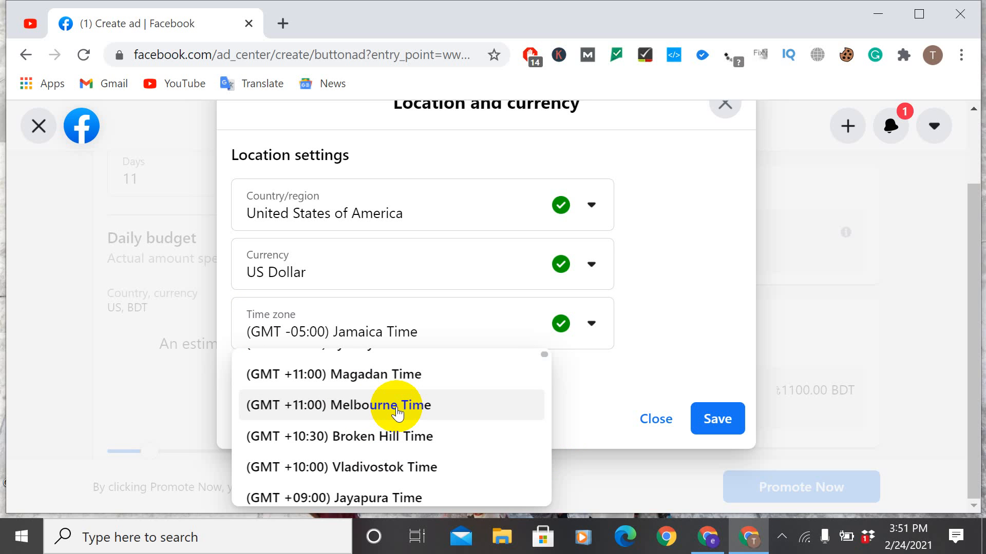
scroll(397, 413, down, 15)
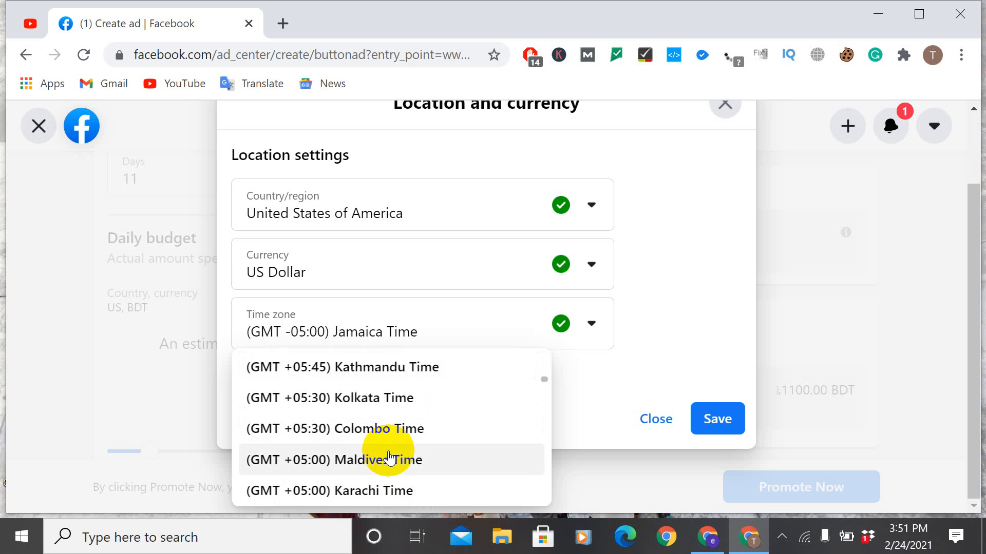
scroll(361, 422, down, 12)
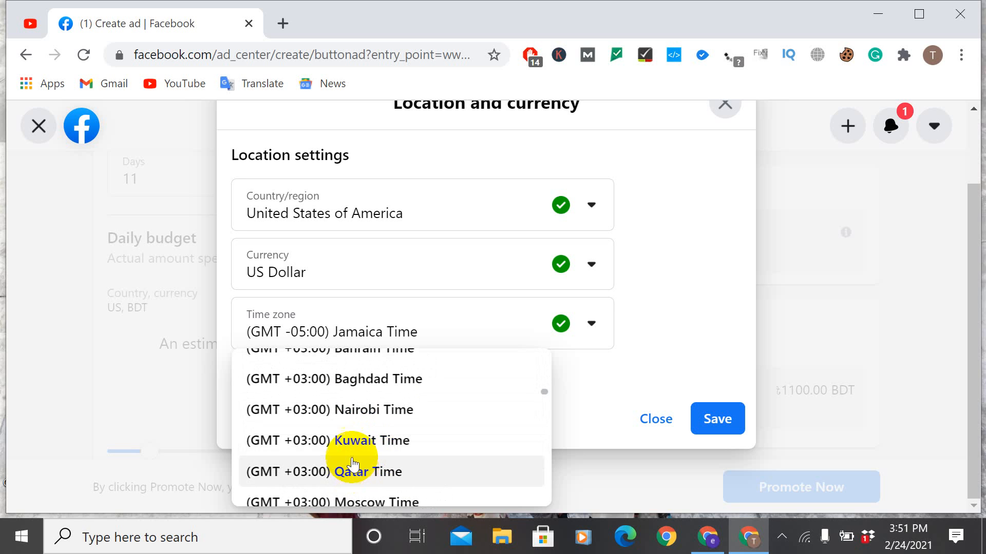
scroll(359, 437, up, 15)
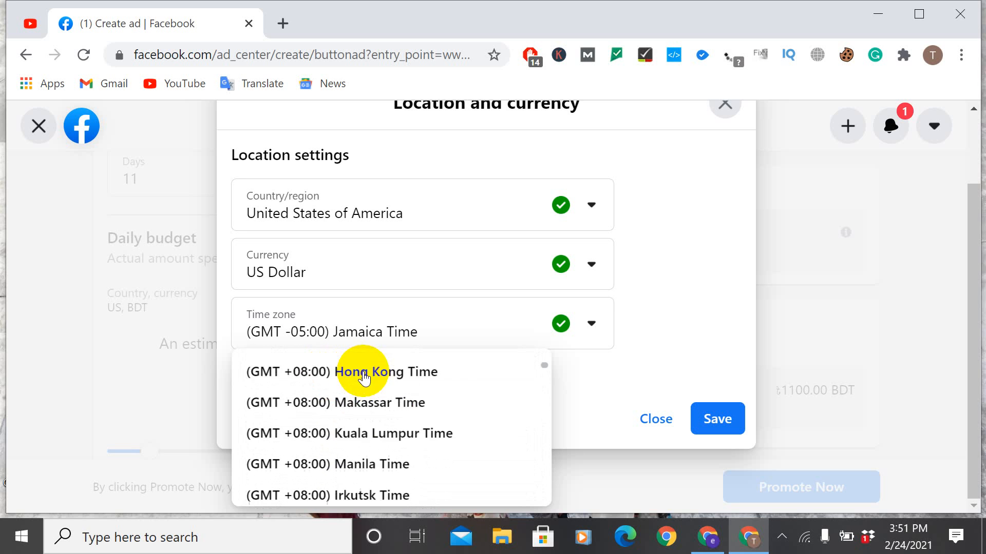
scroll(402, 396, down, 10)
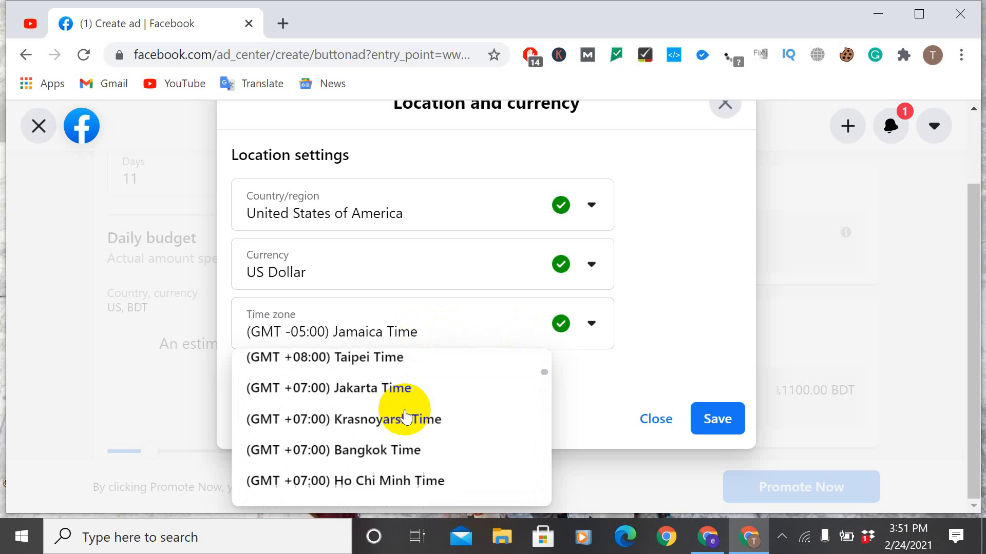
scroll(403, 445, down, 10)
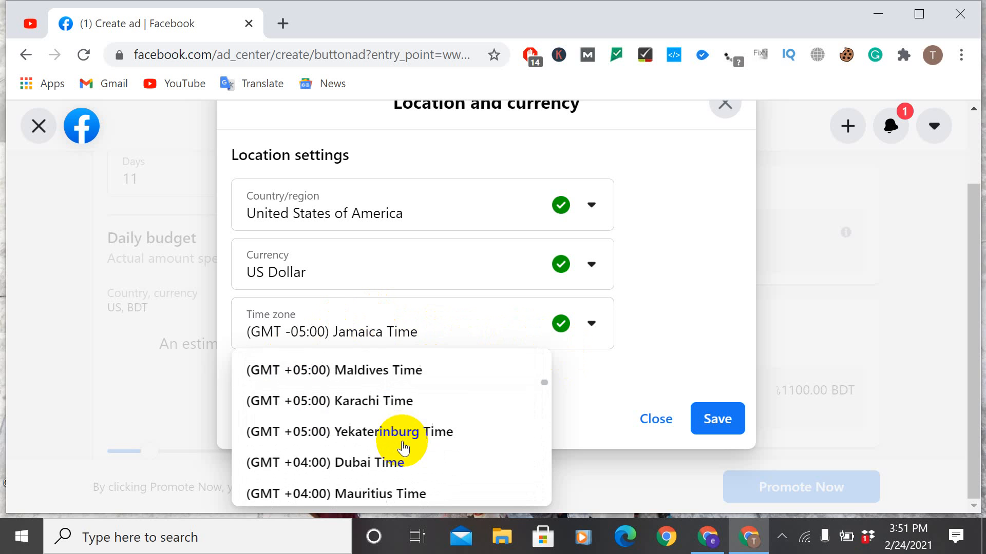
scroll(392, 455, down, 10)
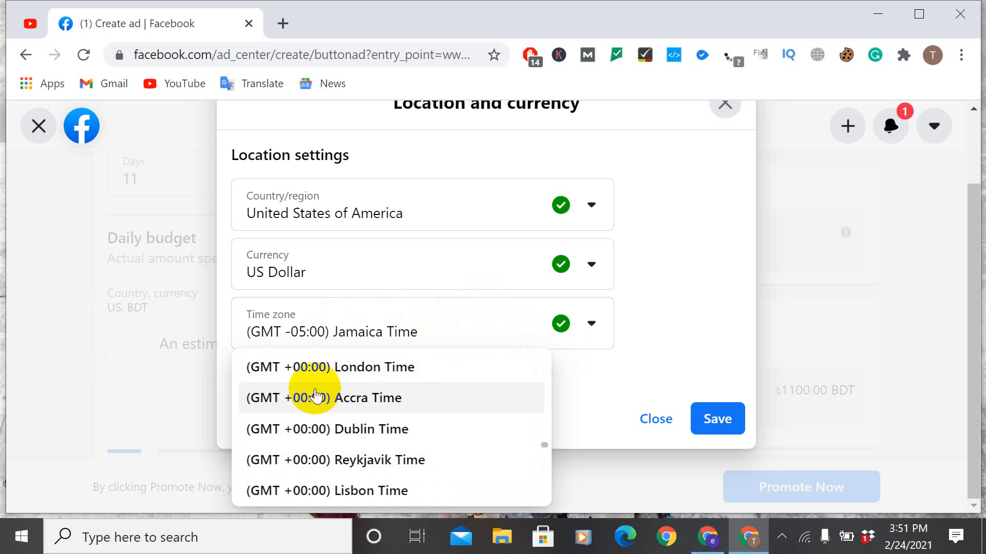
scroll(352, 458, down, 8)
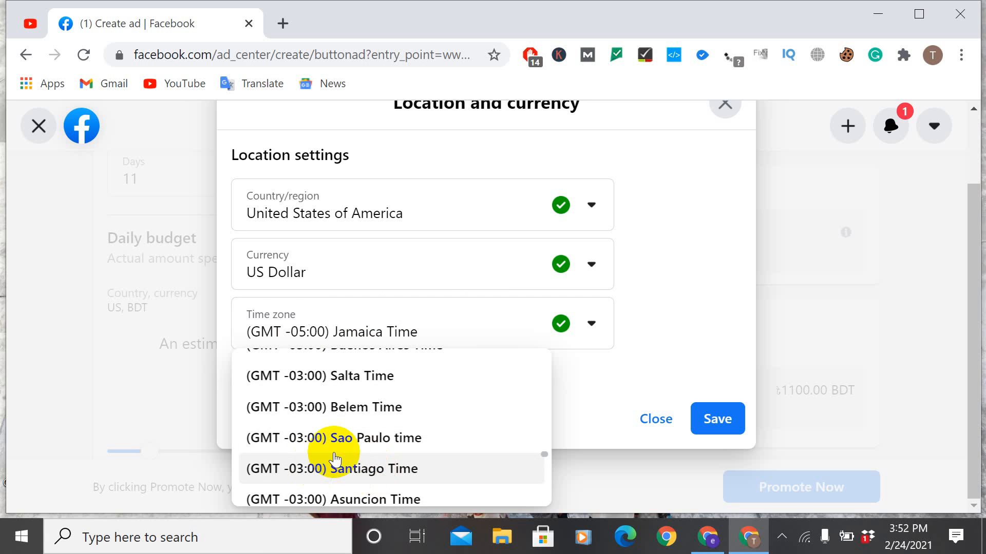
scroll(343, 461, down, 2)
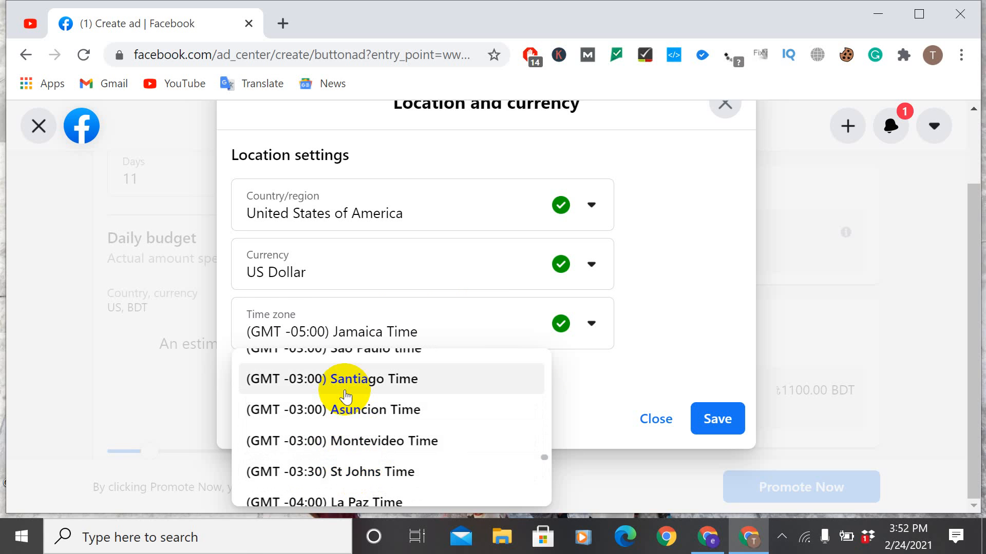
scroll(381, 450, down, 5)
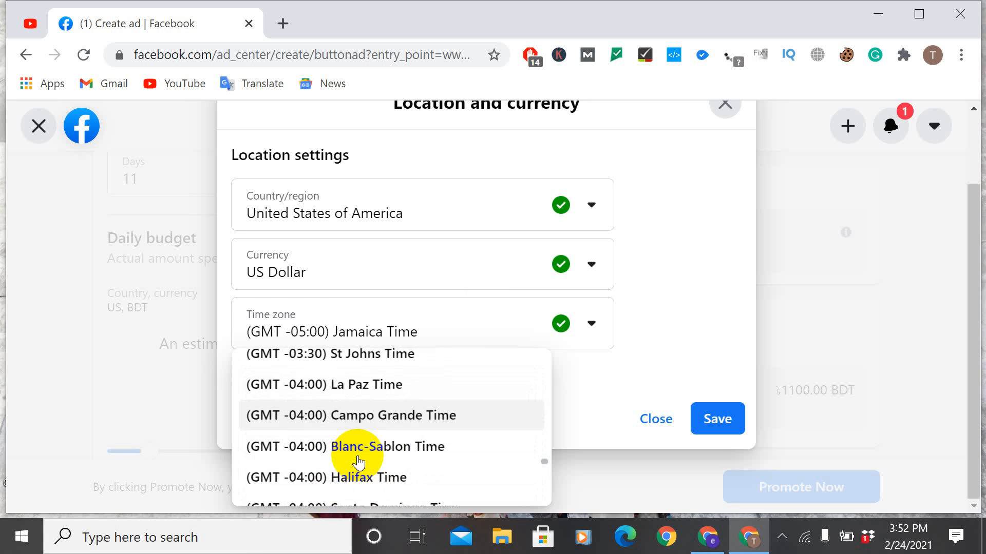
scroll(408, 478, down, 2)
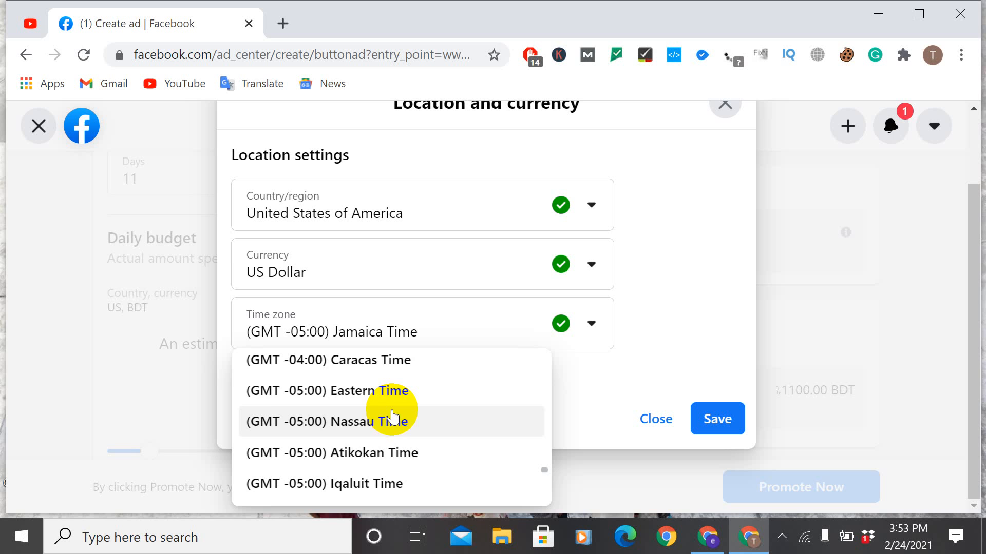
scroll(406, 406, down, 5)
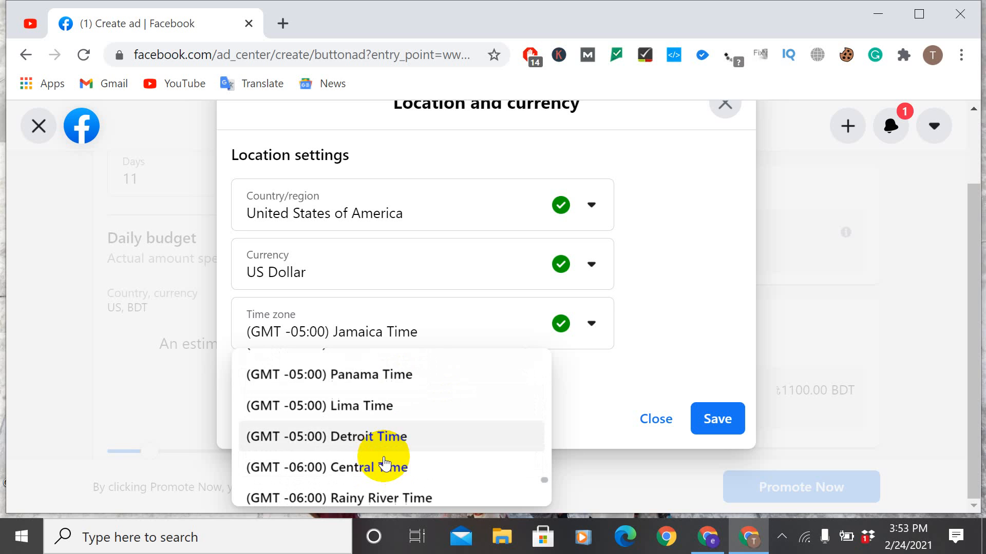
scroll(385, 462, down, 3)
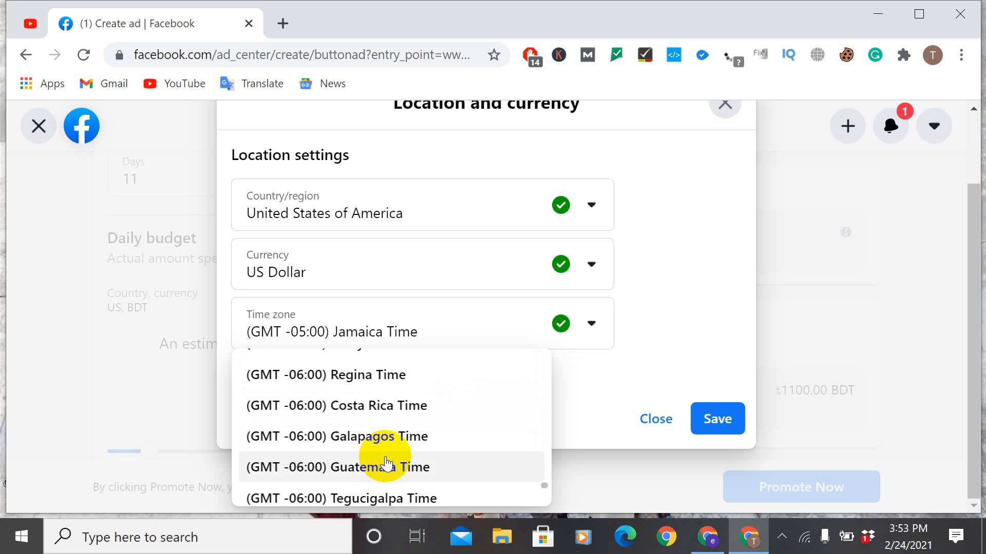
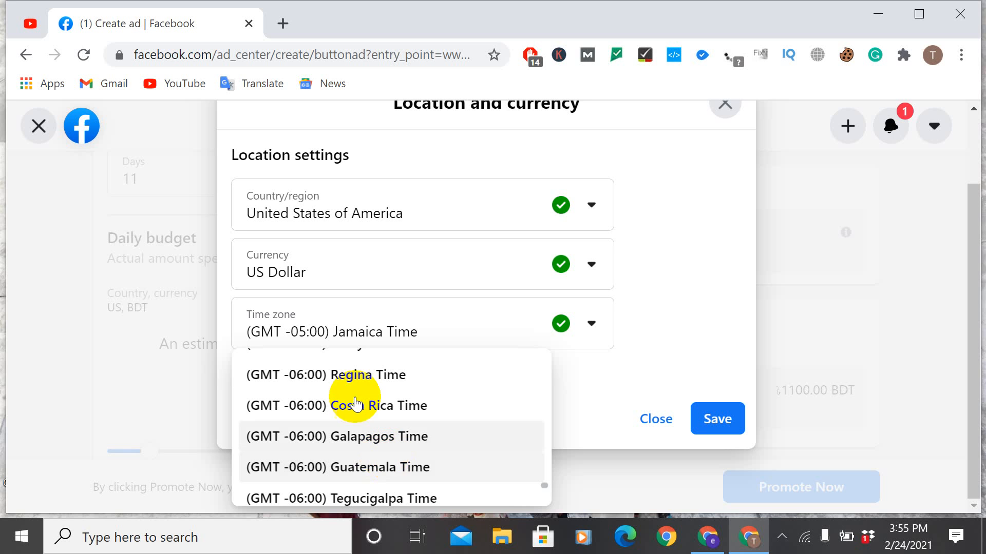
Step: Look through the remaining billing time zones, and close the location and currency settings without saving
scroll(412, 458, down, 3)
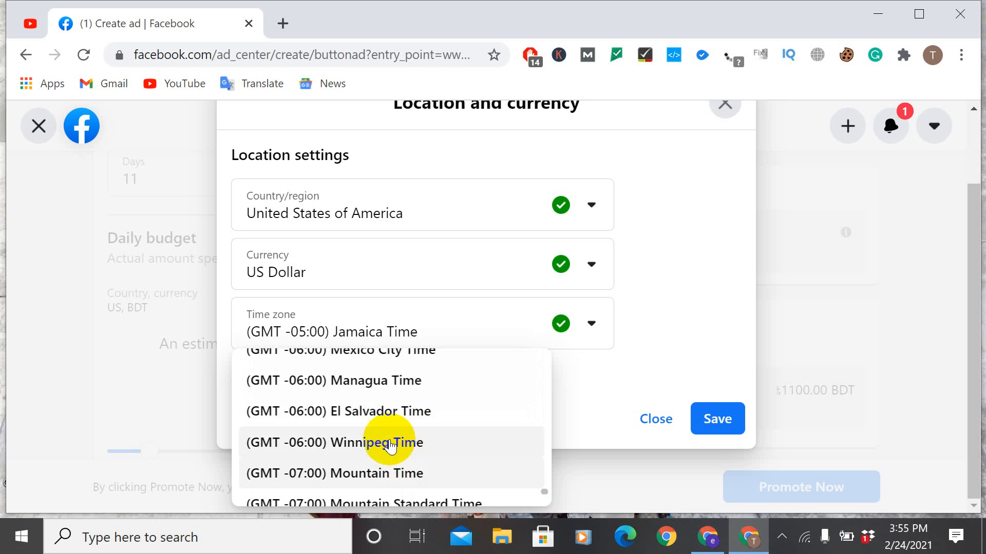
scroll(411, 457, down, 3)
scroll(408, 440, down, 1)
scroll(408, 444, down, 1)
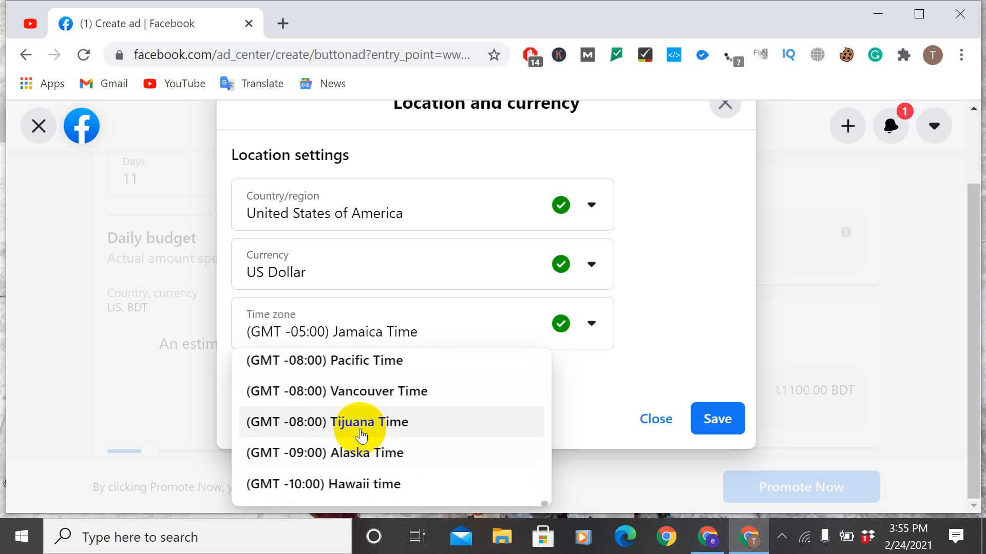
scroll(388, 429, up, 3)
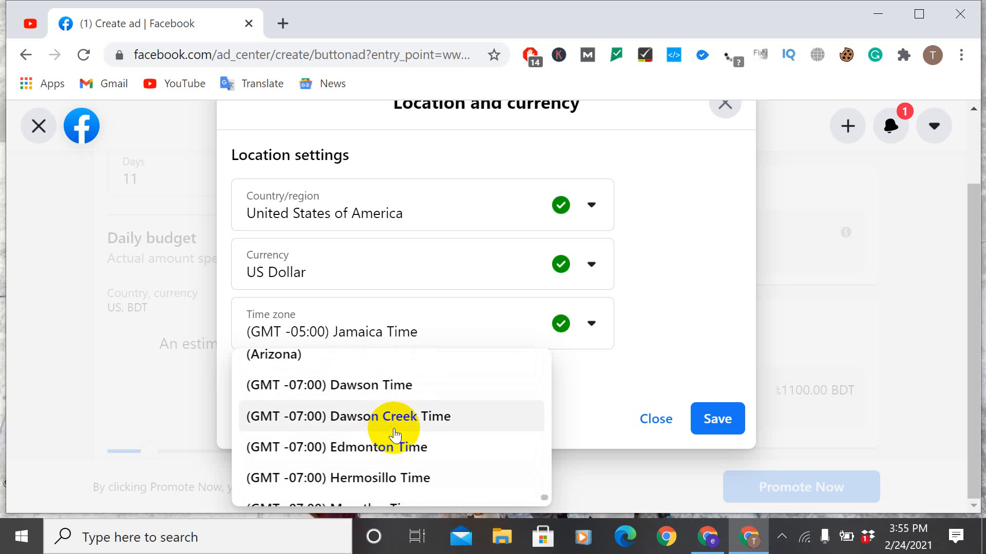
scroll(409, 441, up, 5)
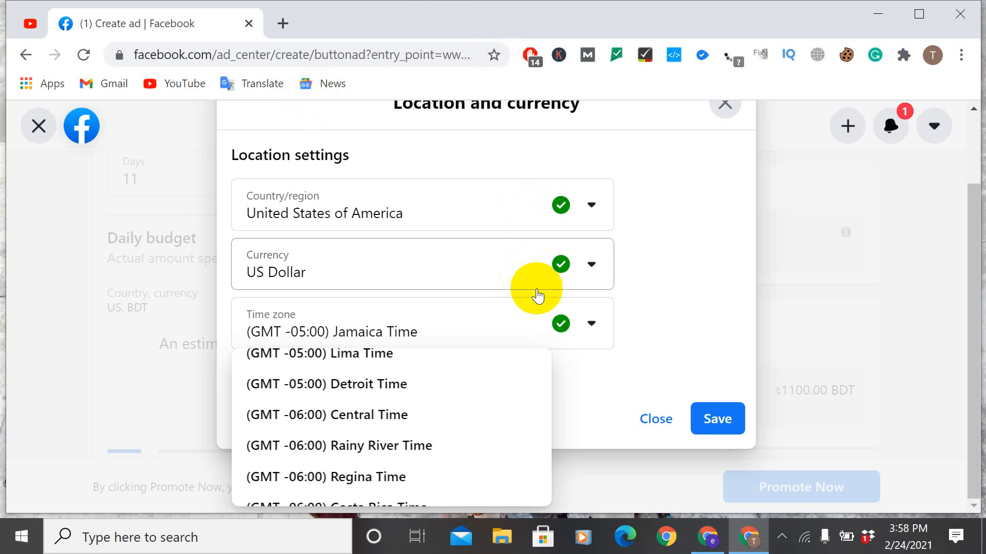
click(656, 418)
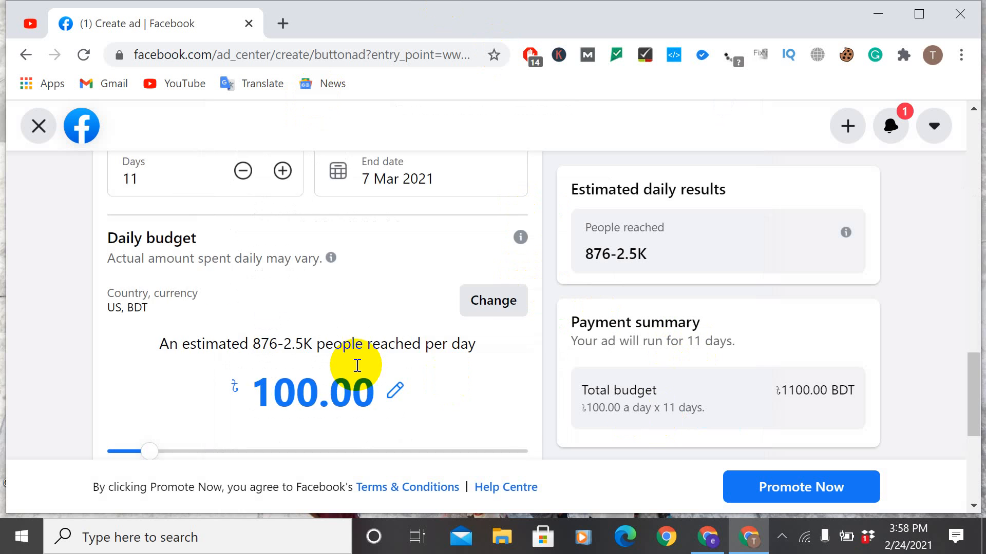
Step: Set the ad's daily budget to 130.00 BDT and open the amount for direct editing
scroll(360, 349, down, 3)
scroll(220, 214, up, 3)
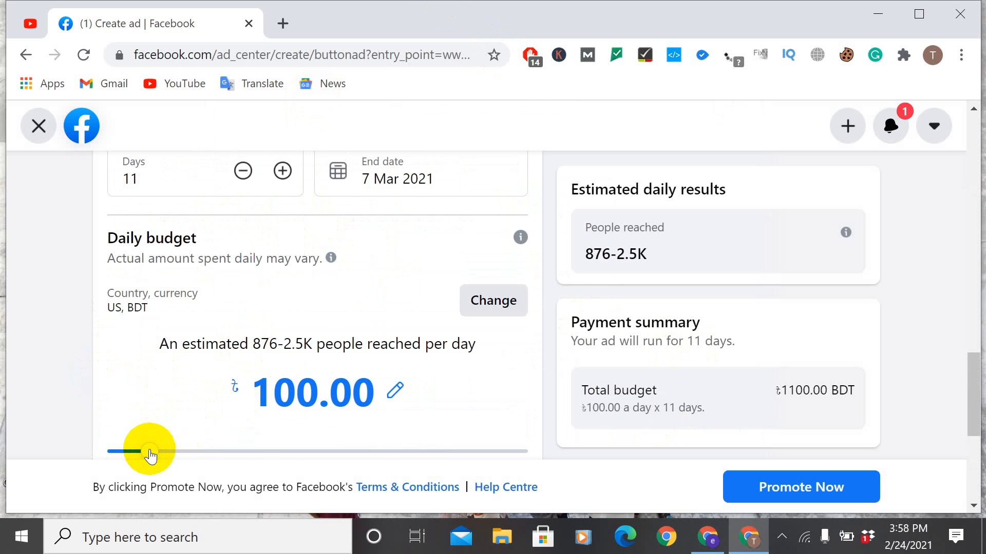
drag(150, 451, 200, 457)
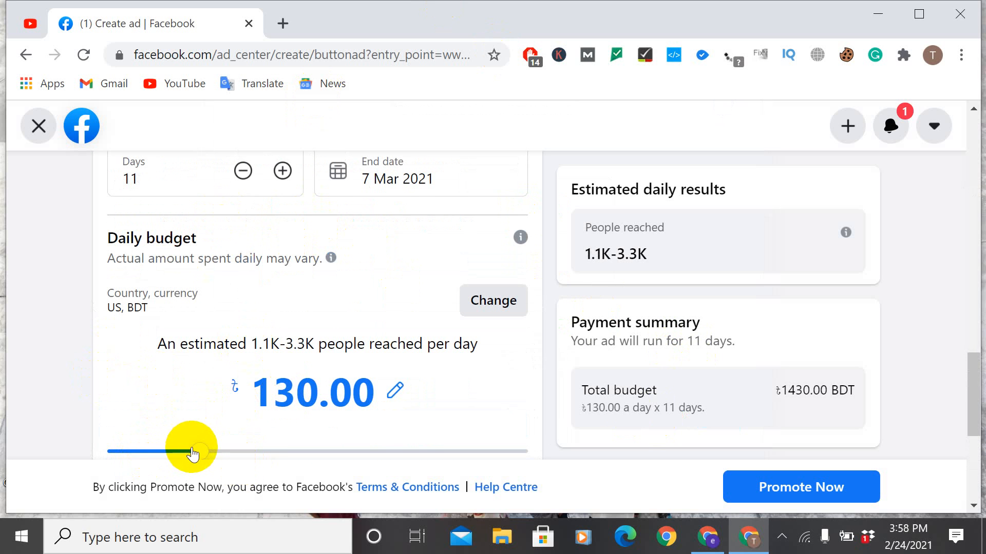
scroll(241, 344, up, 3)
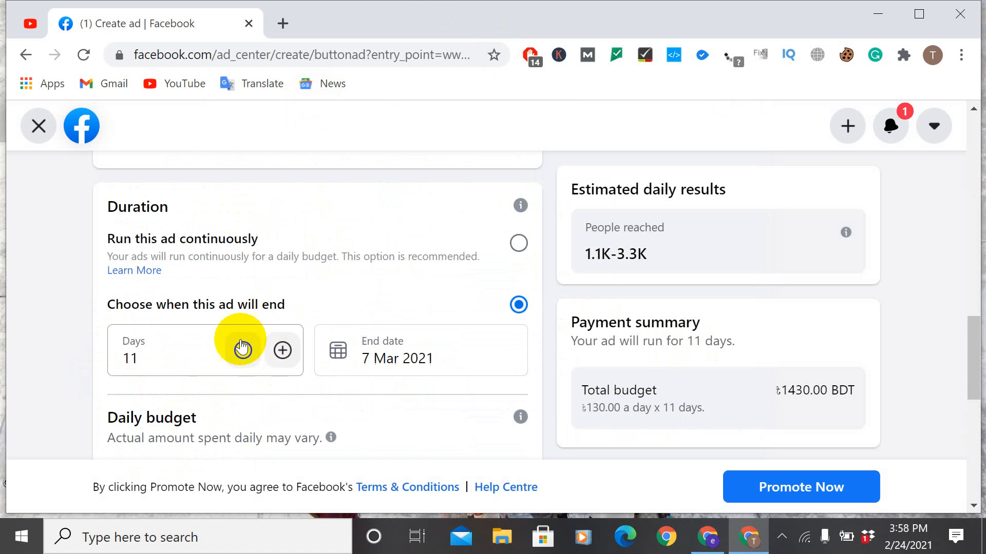
scroll(257, 340, down, 3)
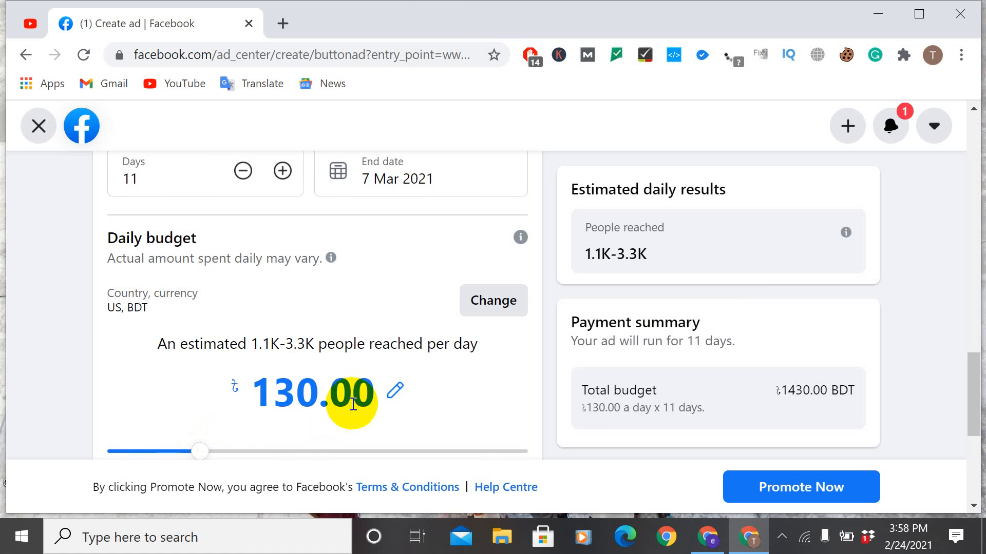
click(394, 390)
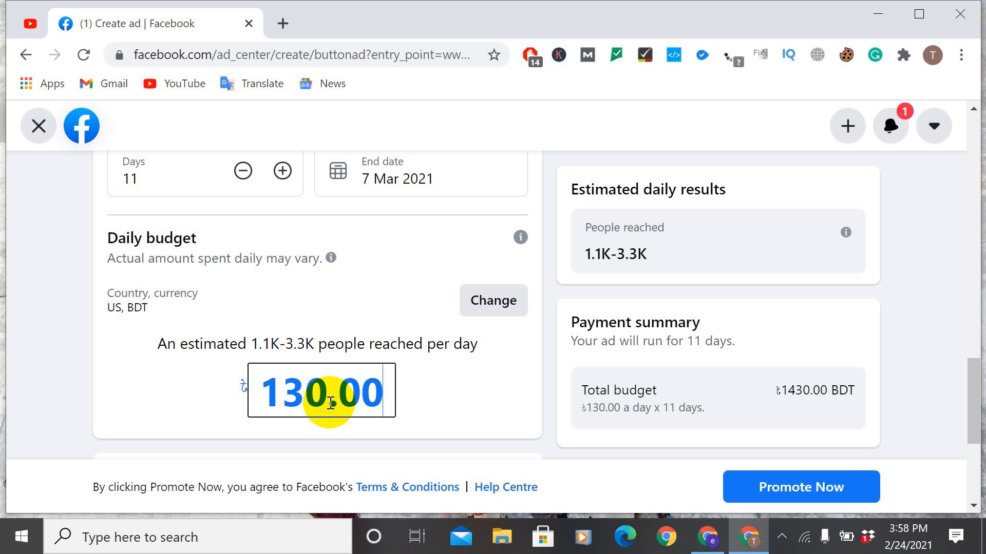
Step: Review the daily budget, placements and payment method sections of the ad
scroll(451, 446, down, 5)
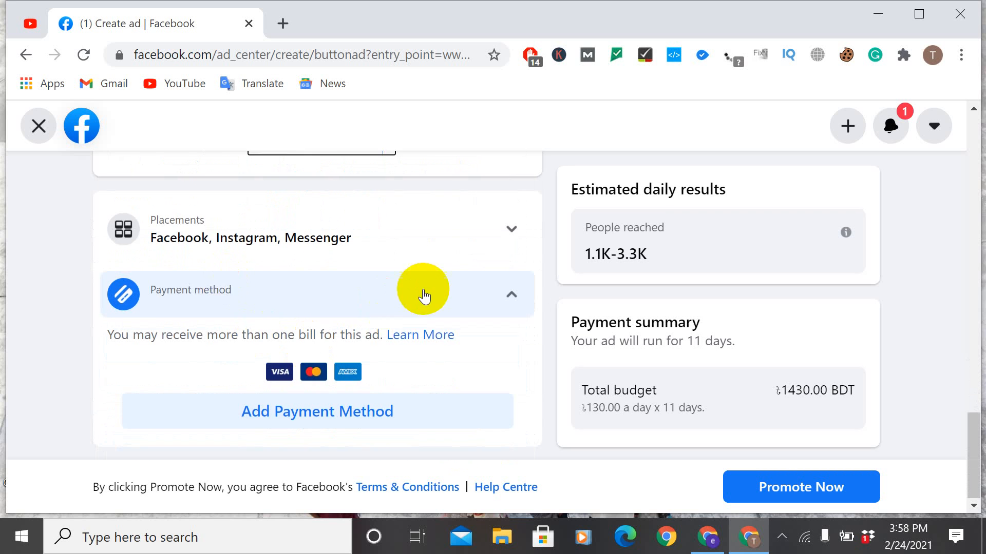
scroll(423, 288, up, 3)
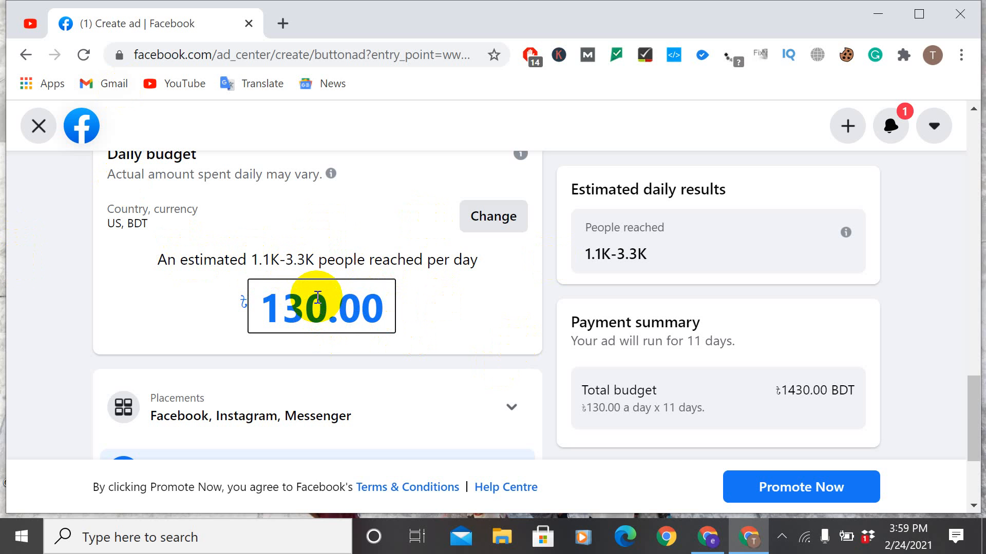
scroll(369, 306, down, 4)
scroll(301, 306, up, 5)
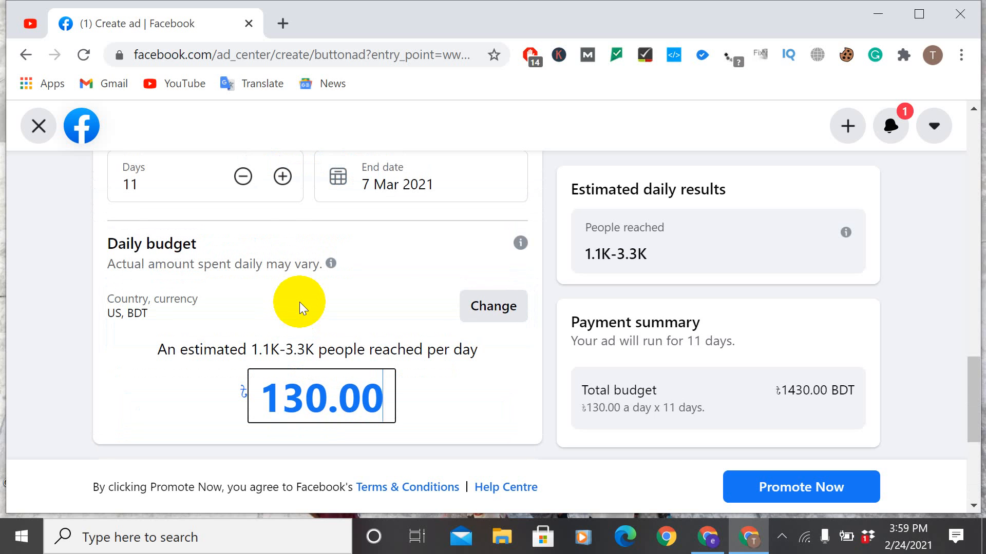
scroll(324, 303, down, 1)
scroll(324, 302, down, 2)
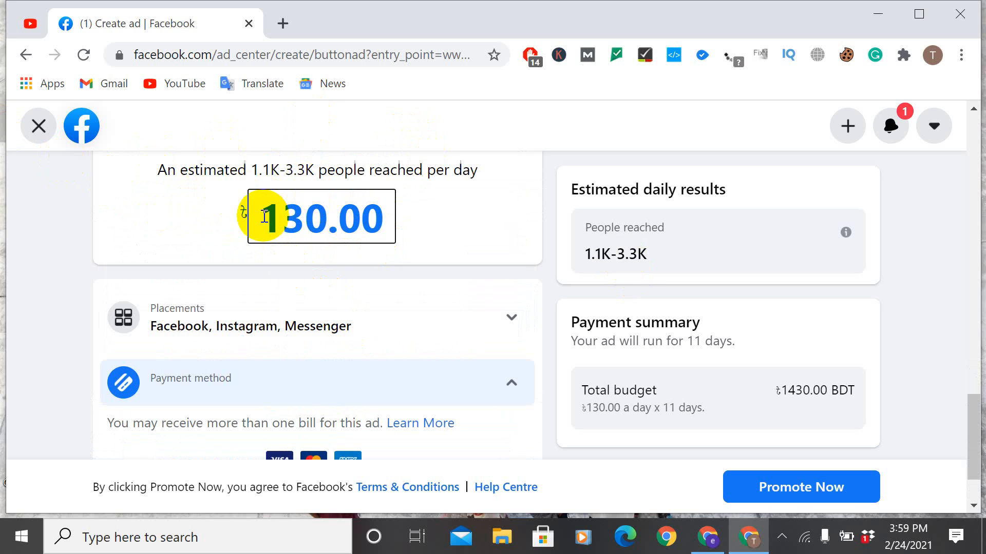
scroll(271, 302, down, 2)
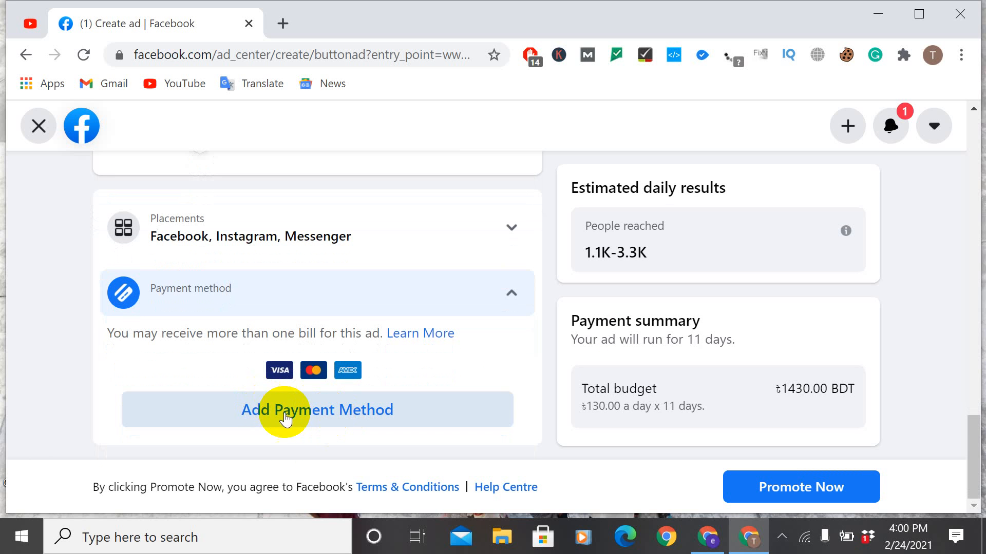
Step: Start adding a debit or credit card with an ad credit to claim, and continue to the card details form
click(285, 412)
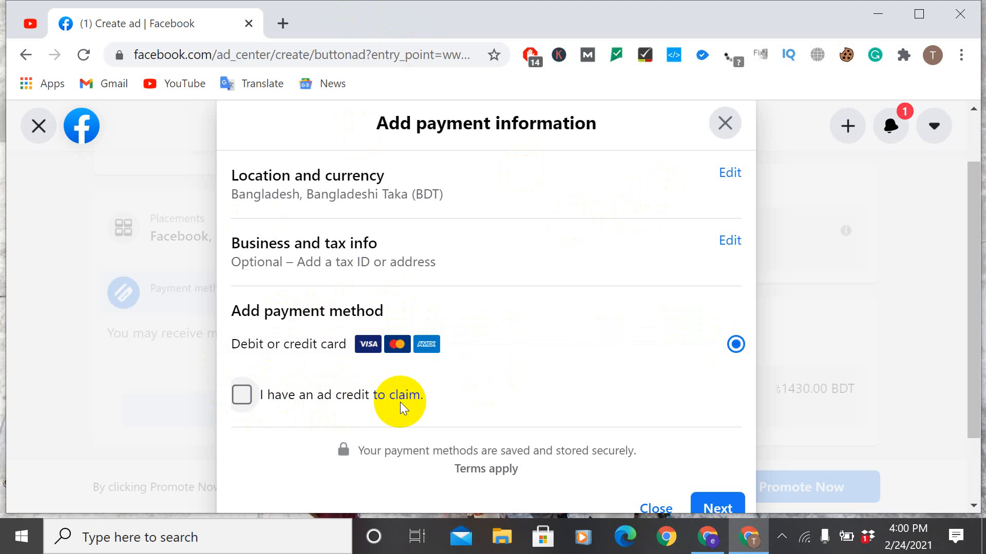
click(242, 395)
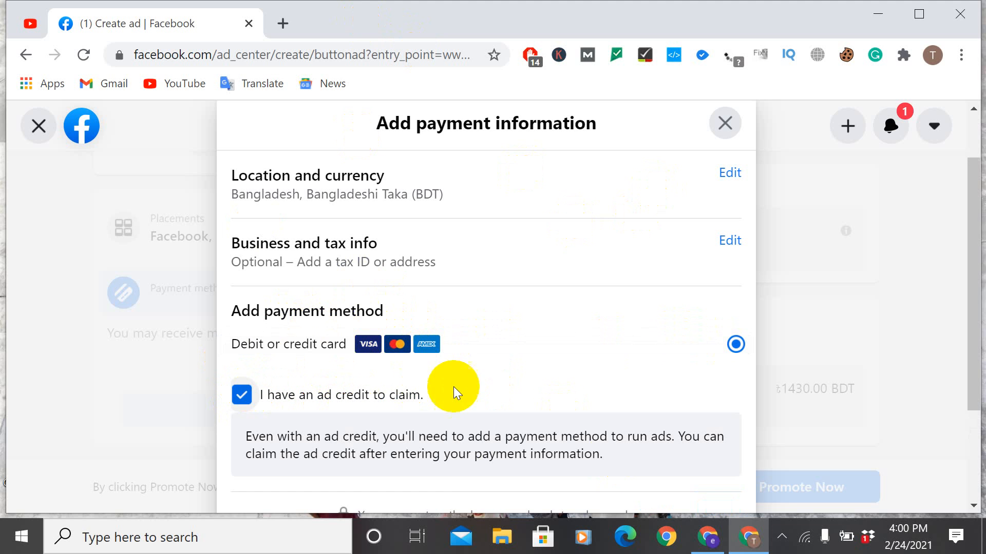
scroll(453, 387, down, 3)
click(722, 417)
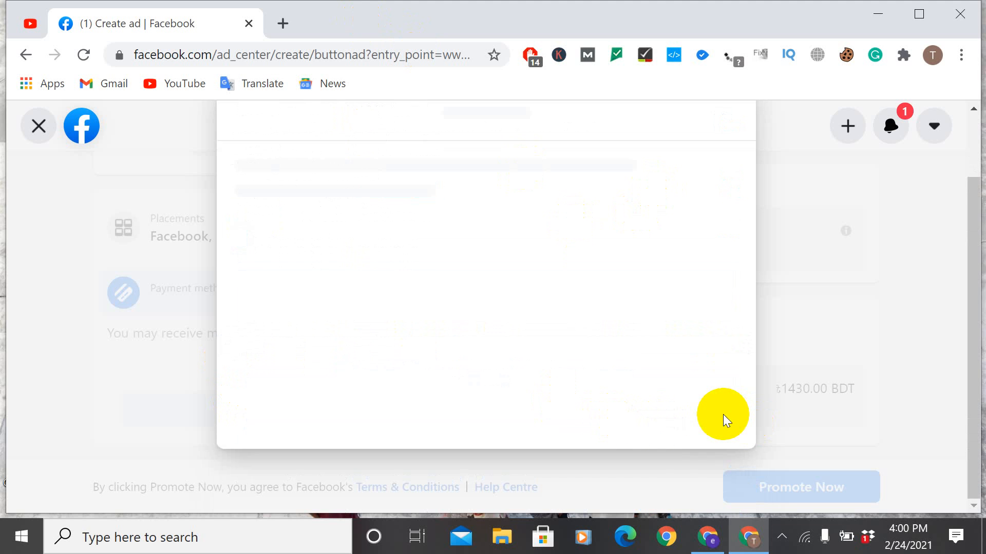
scroll(308, 344, down, 3)
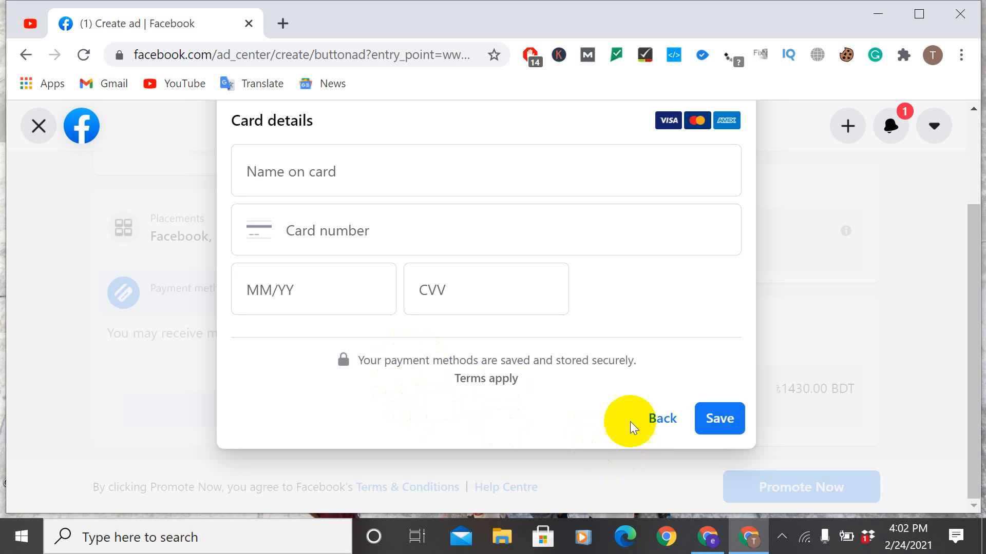
Step: Go back from the card details and exit the ad creation, discarding the changes
click(658, 420)
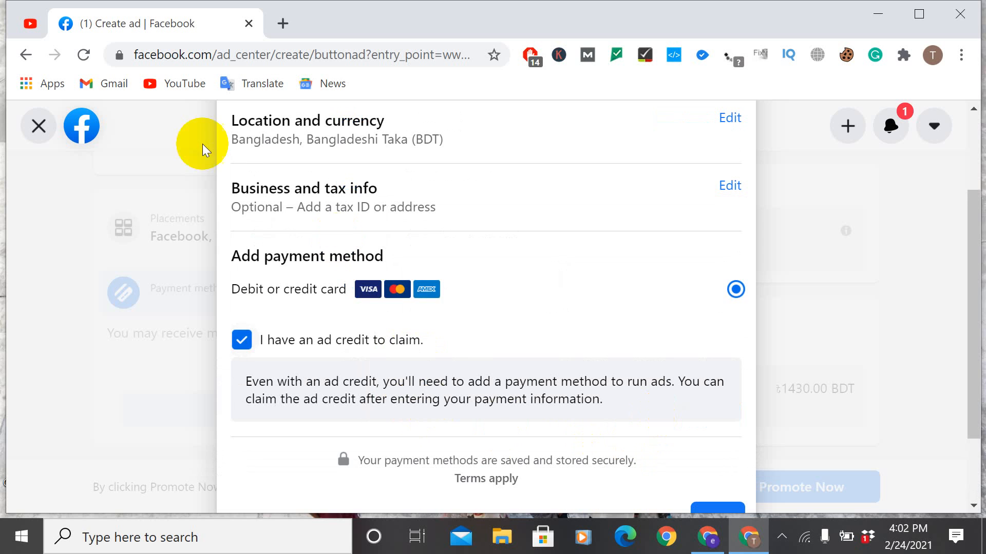
click(44, 128)
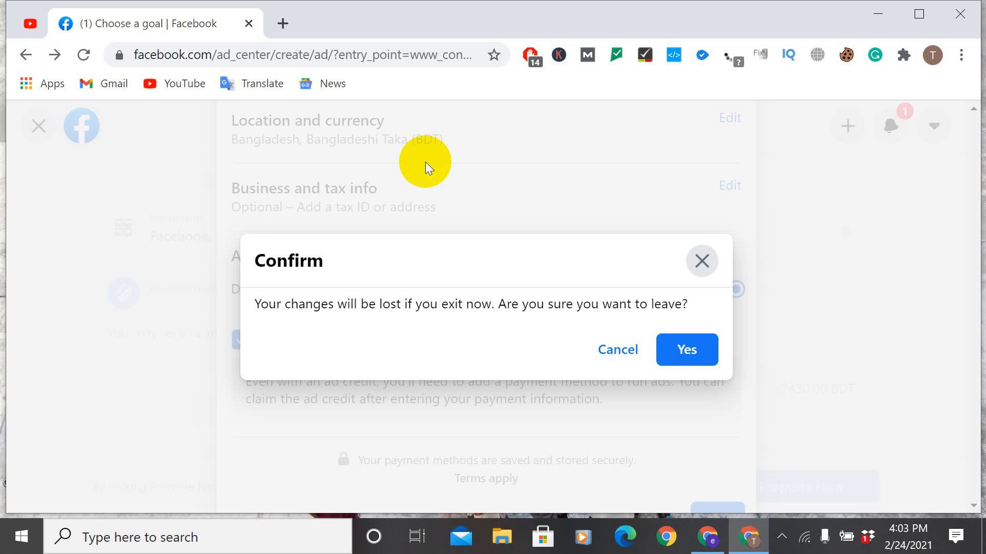
click(688, 349)
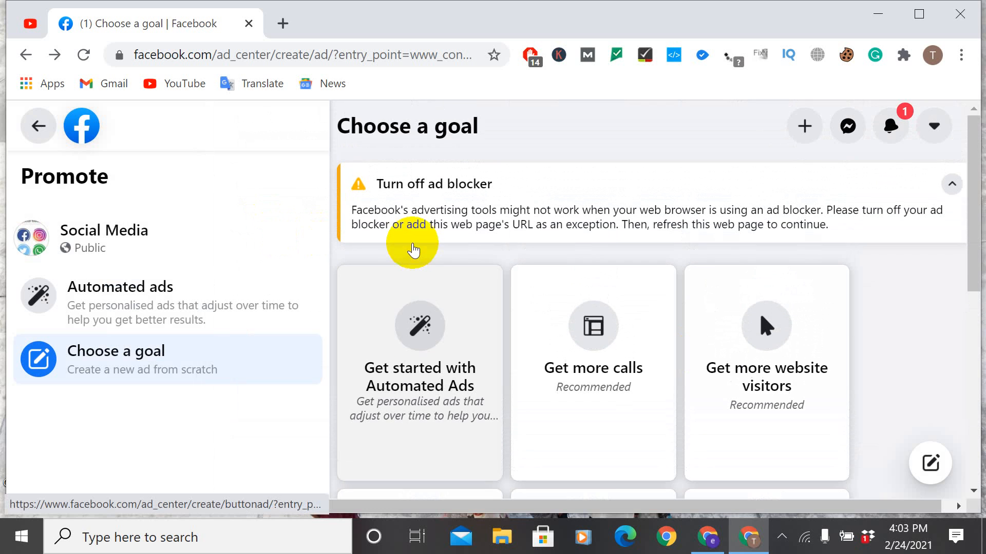
Step: Return to the Social Media Page and reopen the choice of promotion goals from there
scroll(419, 232, down, 2)
scroll(419, 232, up, 3)
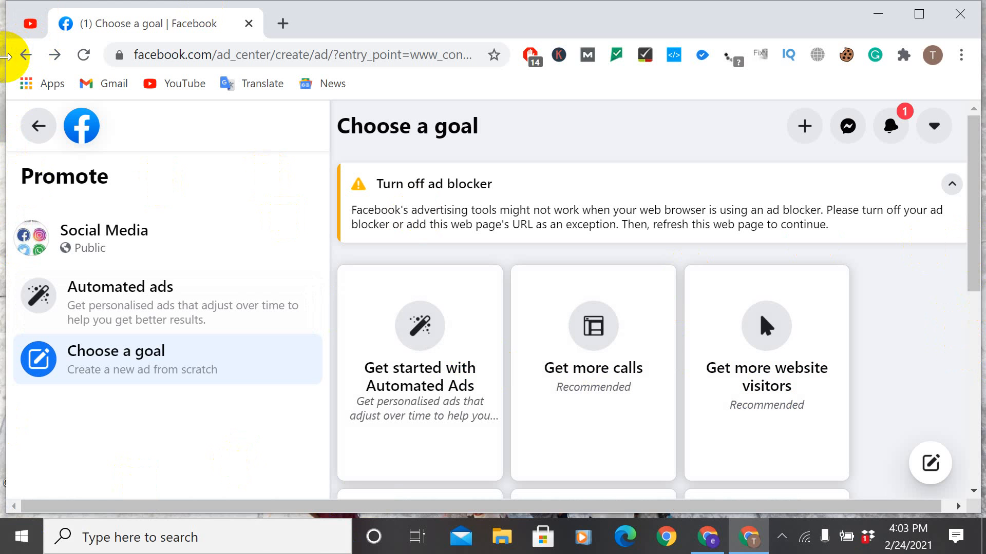
click(25, 56)
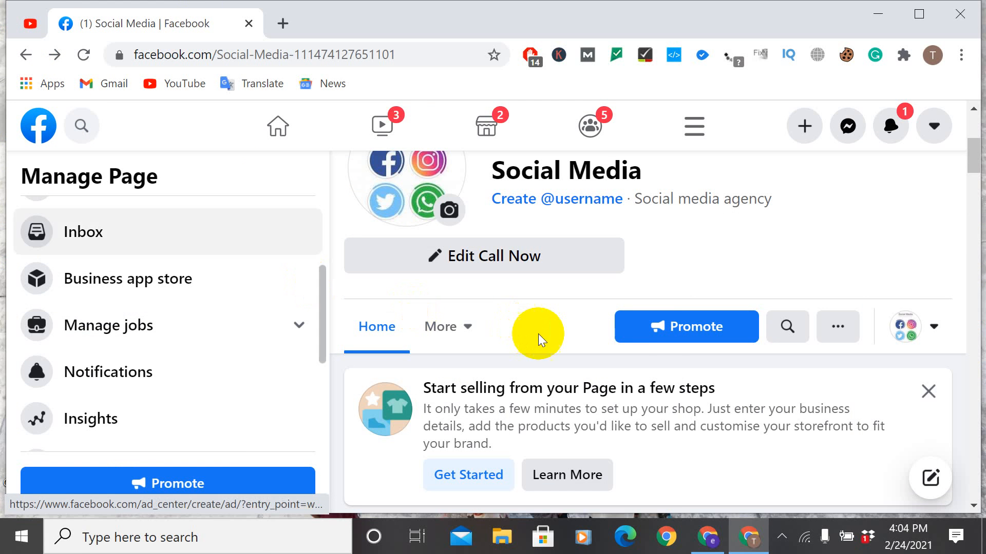
click(674, 338)
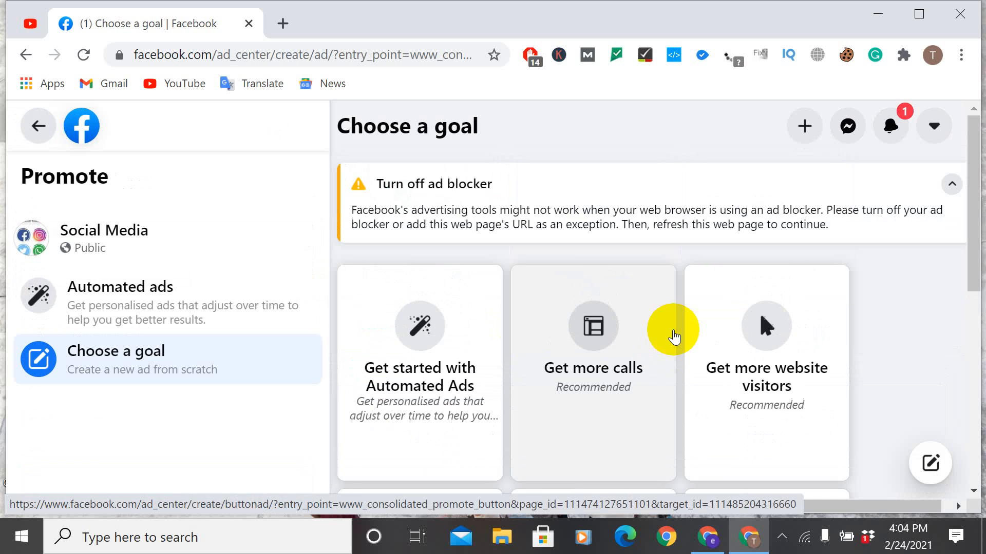
Step: Choose Automated Ads as the promotion goal and get started with the personalised plan
scroll(674, 337, down, 5)
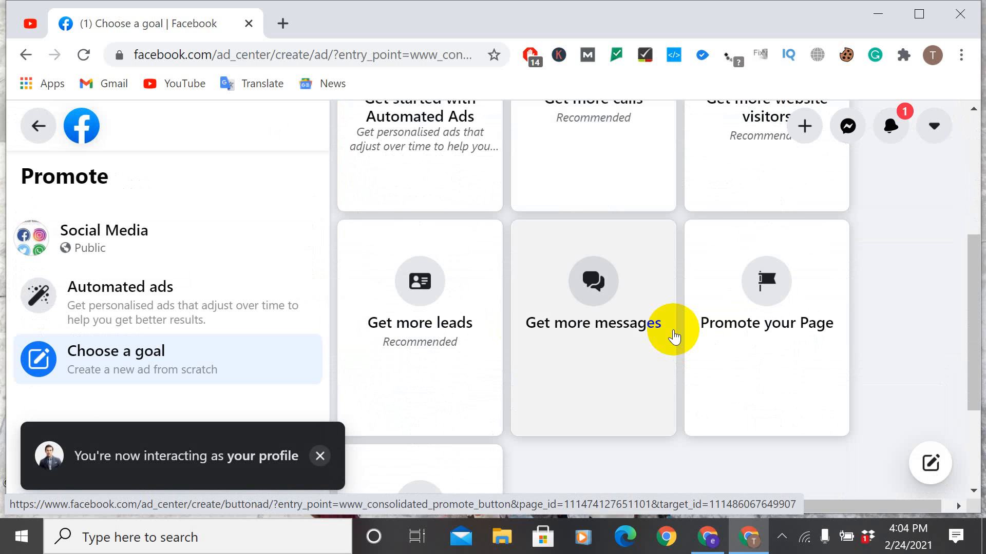
scroll(672, 333, up, 2)
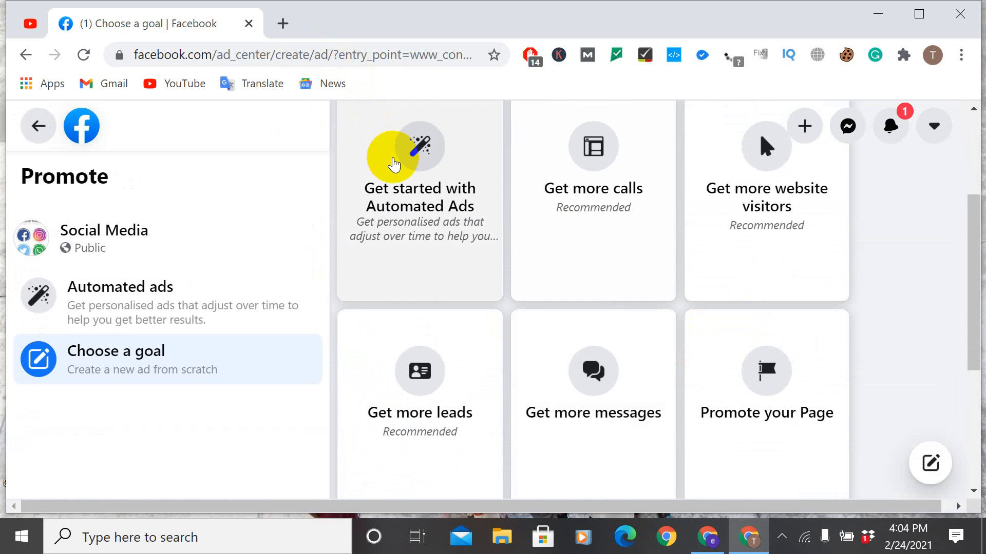
click(394, 164)
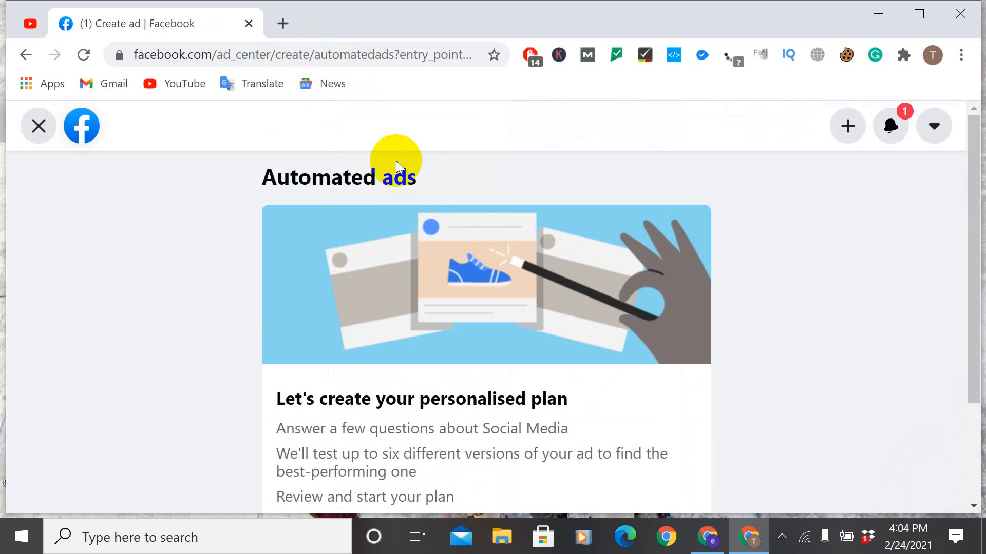
scroll(403, 185, down, 3)
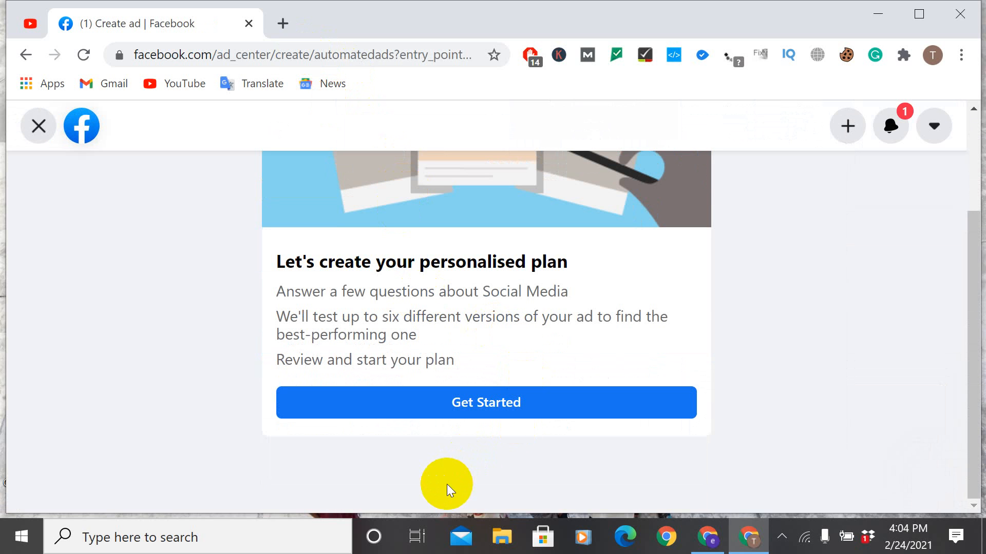
click(474, 405)
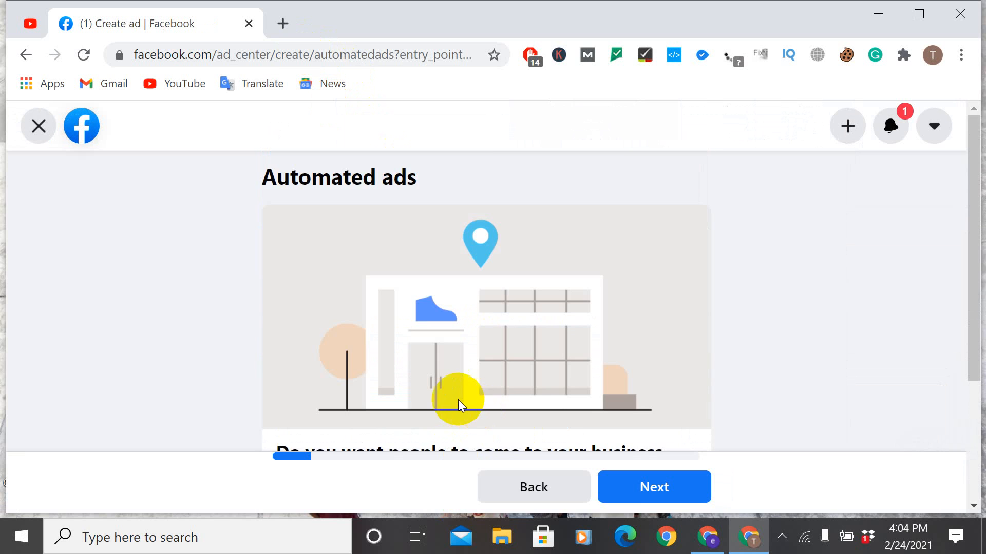
Step: Answer Yes to wanting people to come to the business location and continue to the website question
scroll(462, 403, down, 3)
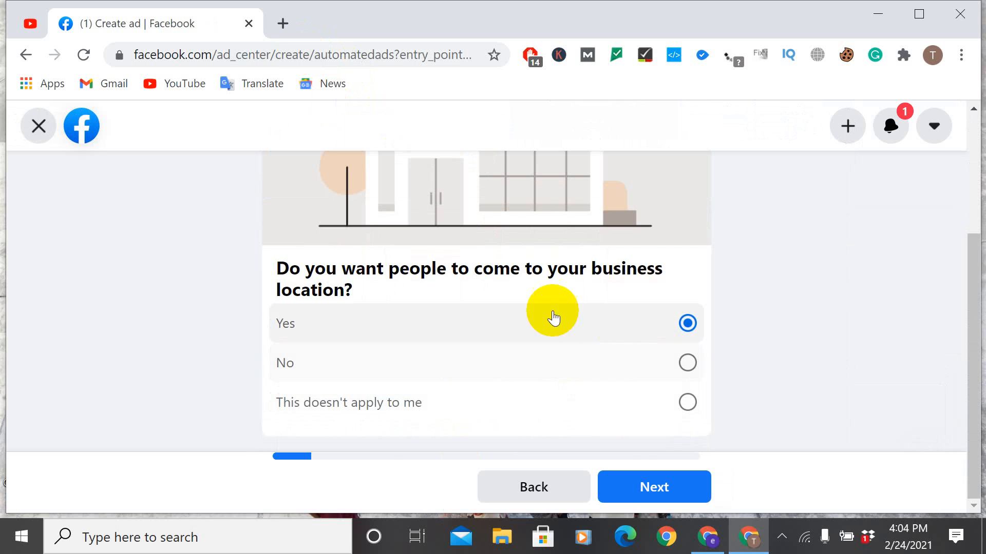
scroll(468, 311, up, 3)
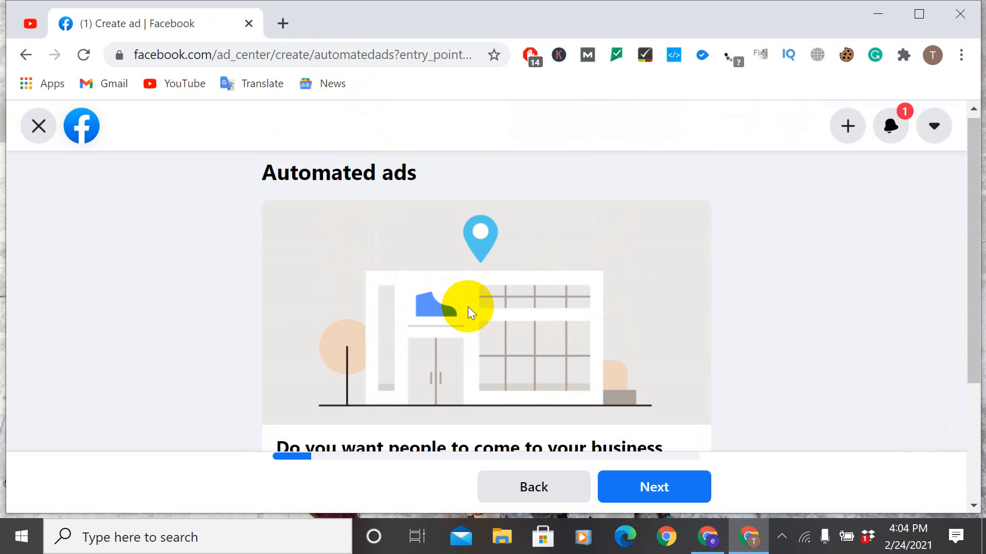
scroll(467, 307, down, 3)
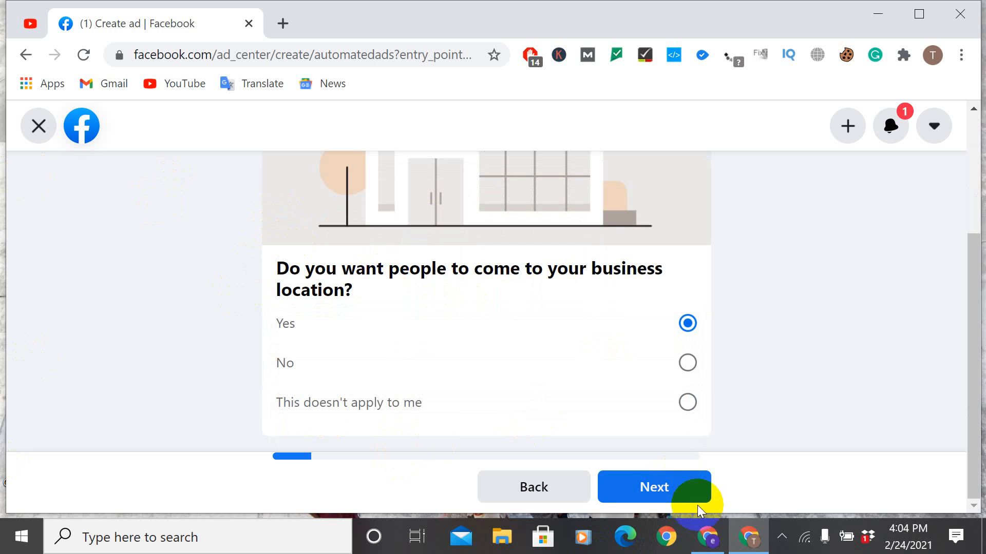
click(666, 479)
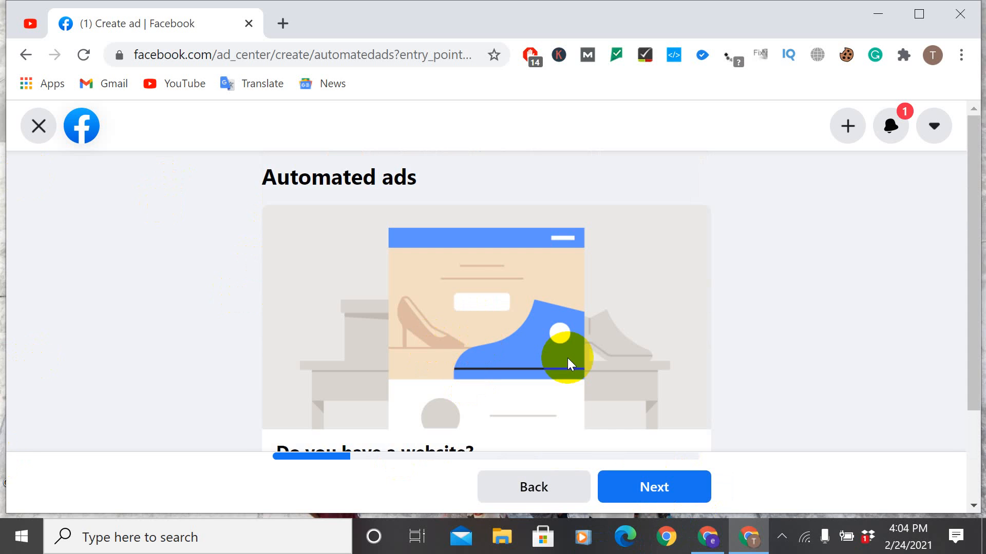
scroll(567, 358, down, 2)
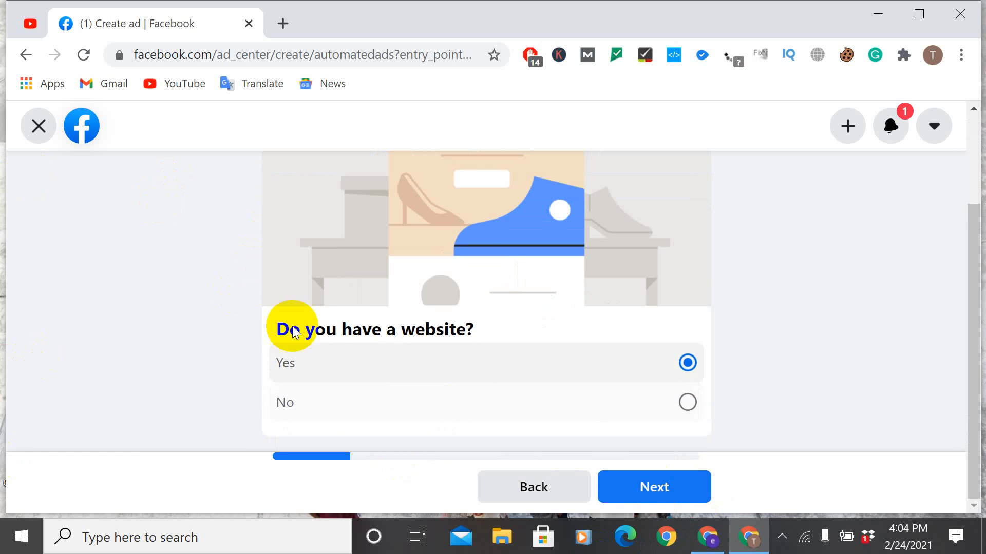
Step: Answer Yes to having a website, people buying products there, booking appointments there, and getting leads through it
click(667, 492)
scroll(513, 323, down, 2)
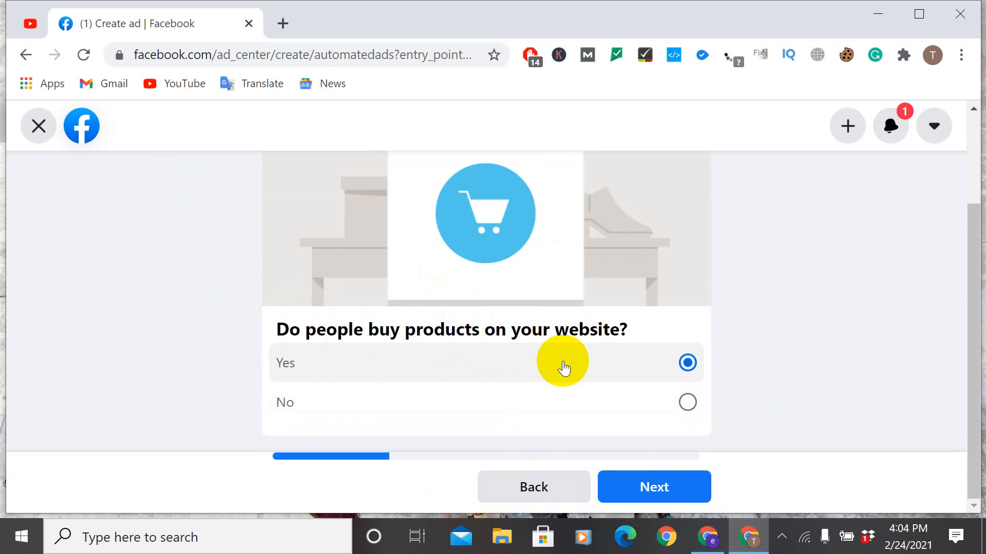
click(666, 492)
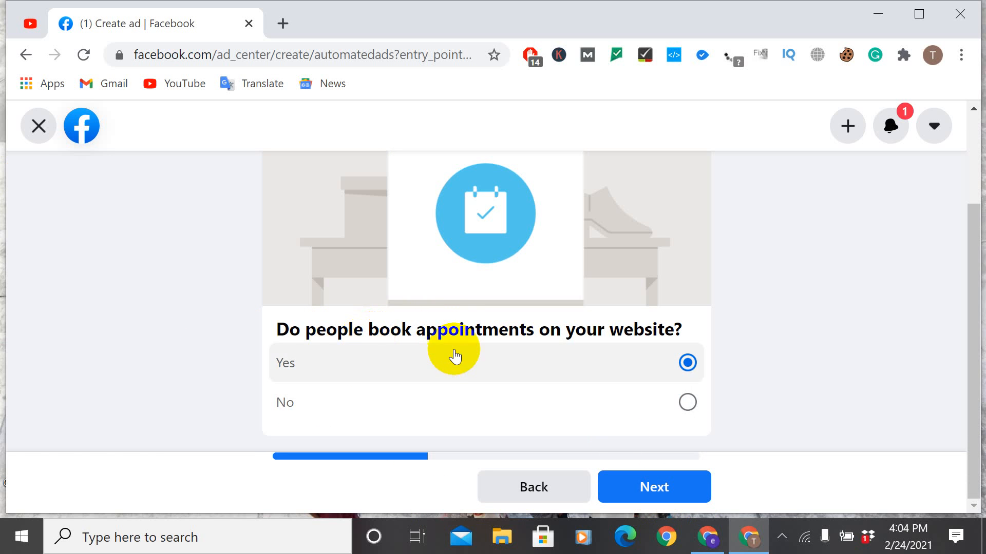
click(658, 490)
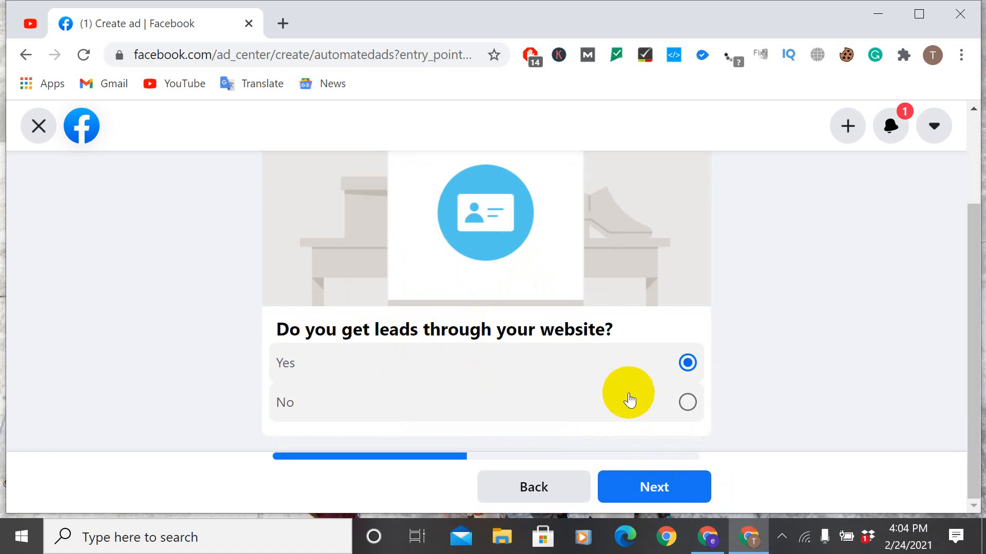
click(652, 485)
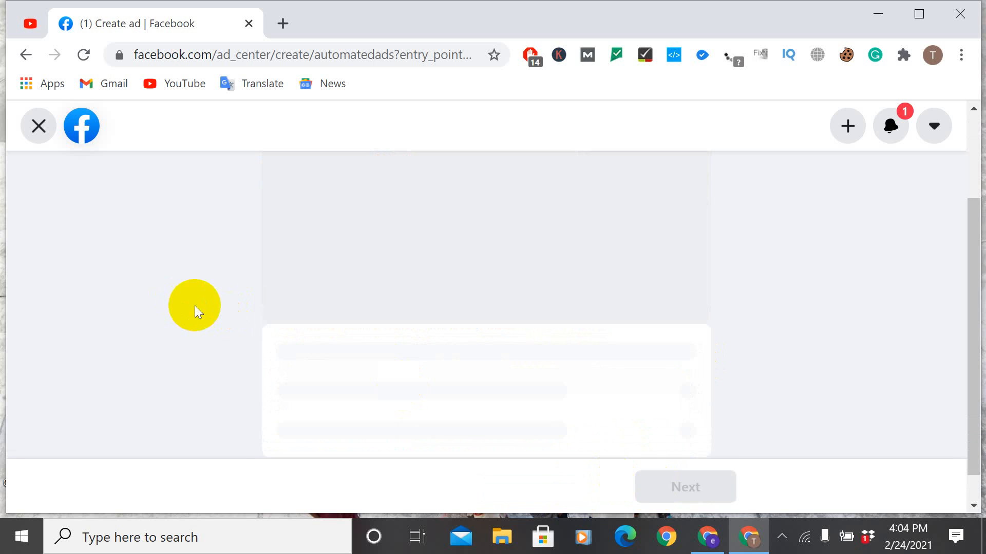
Step: Answer Yes to wanting contact, keep the option for people to share their contact information, and continue to the audience topics
scroll(436, 306, down, 3)
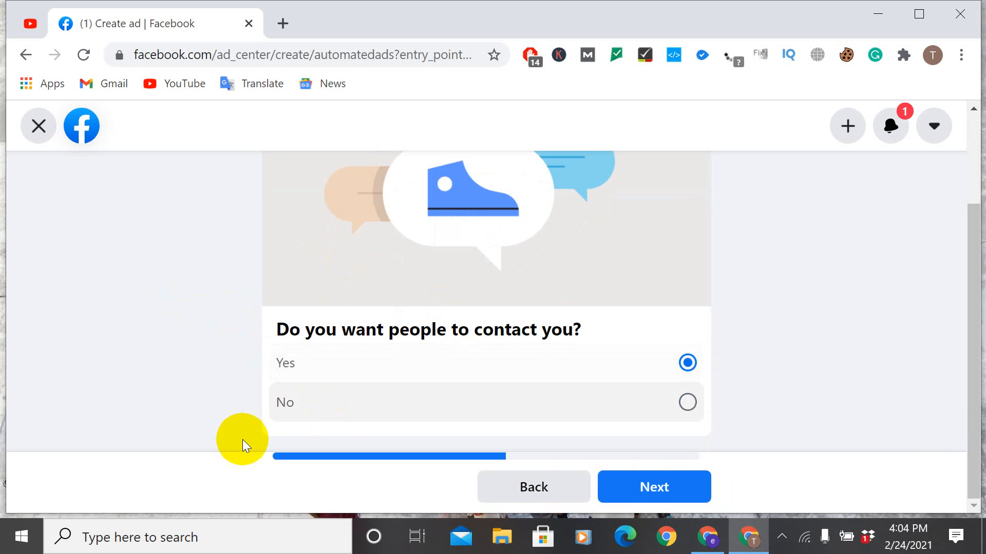
click(647, 487)
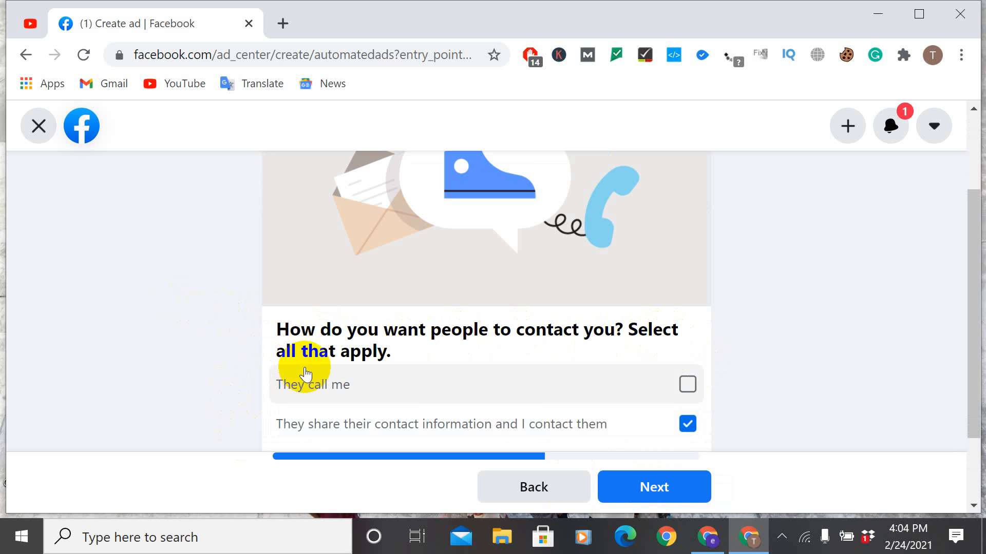
scroll(567, 440, down, 2)
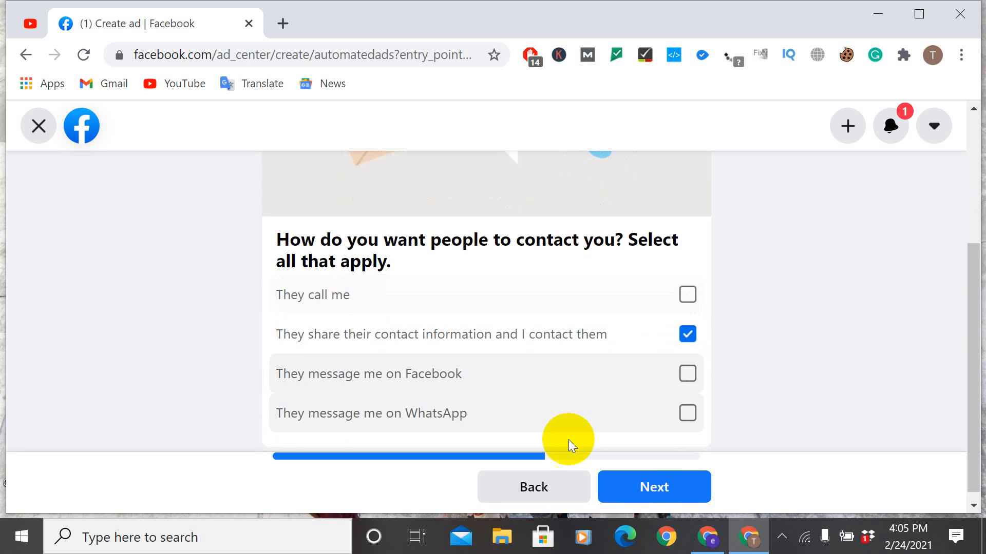
click(653, 486)
scroll(541, 362, down, 3)
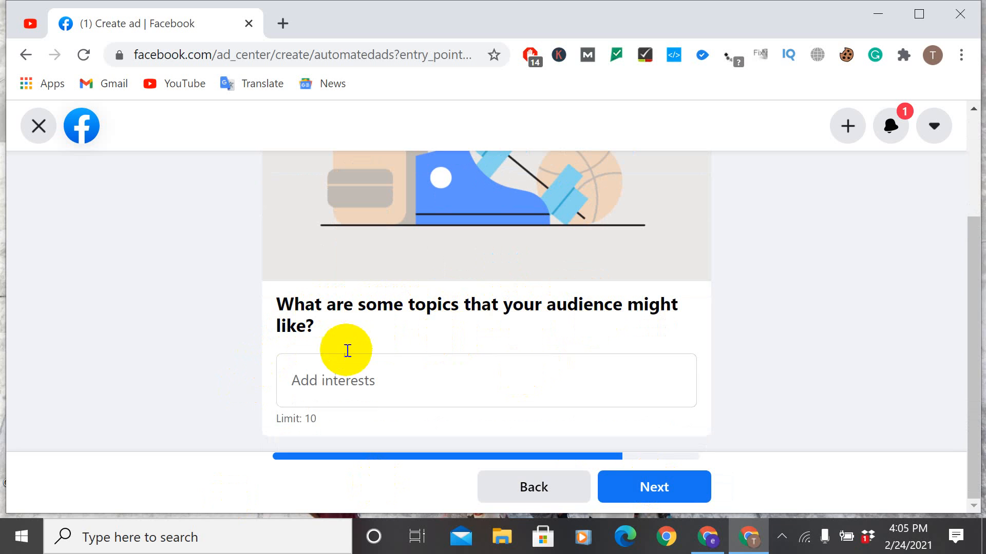
click(341, 379)
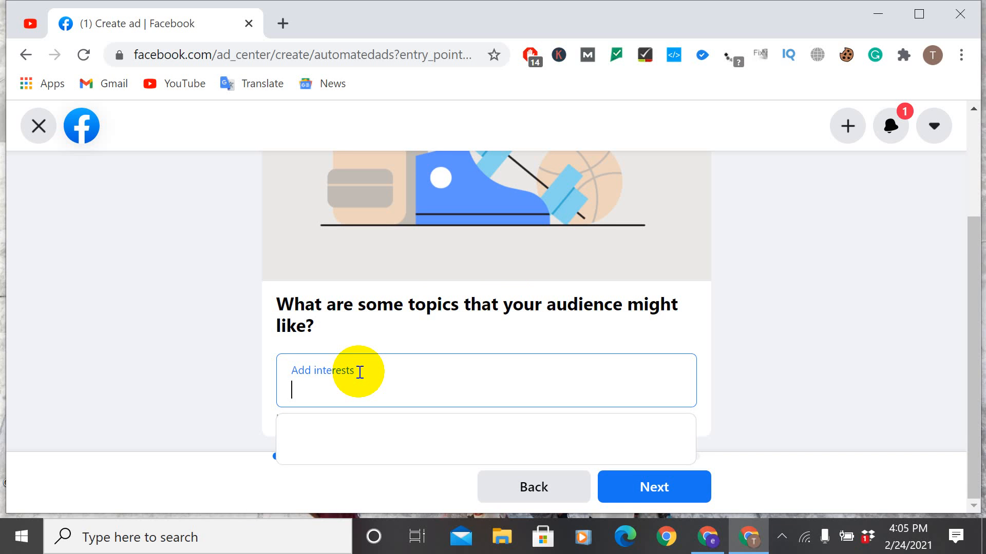
text(spors)
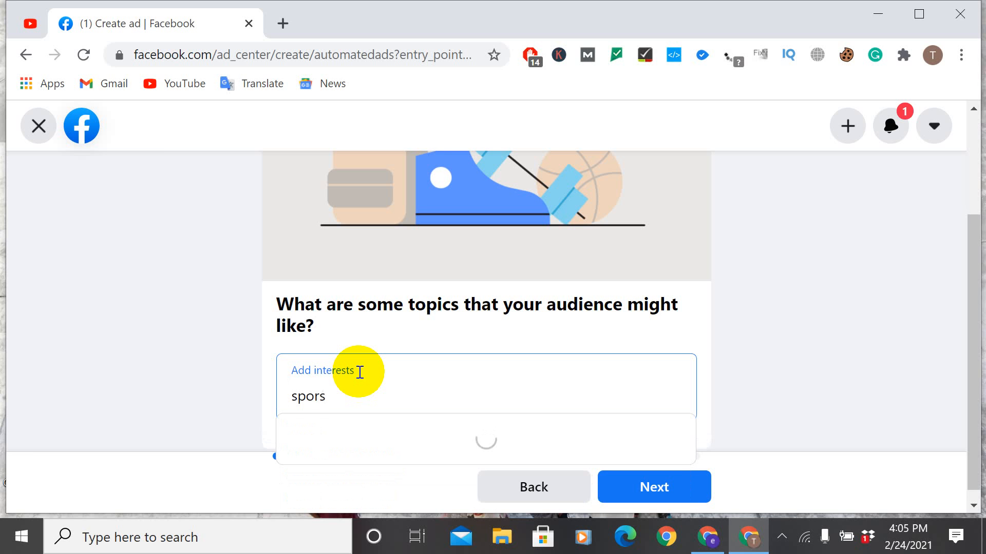
key(BackSpace)
key(BackSpace)
key(BackSpace)
key(BackSpace)
key(BackSpace)
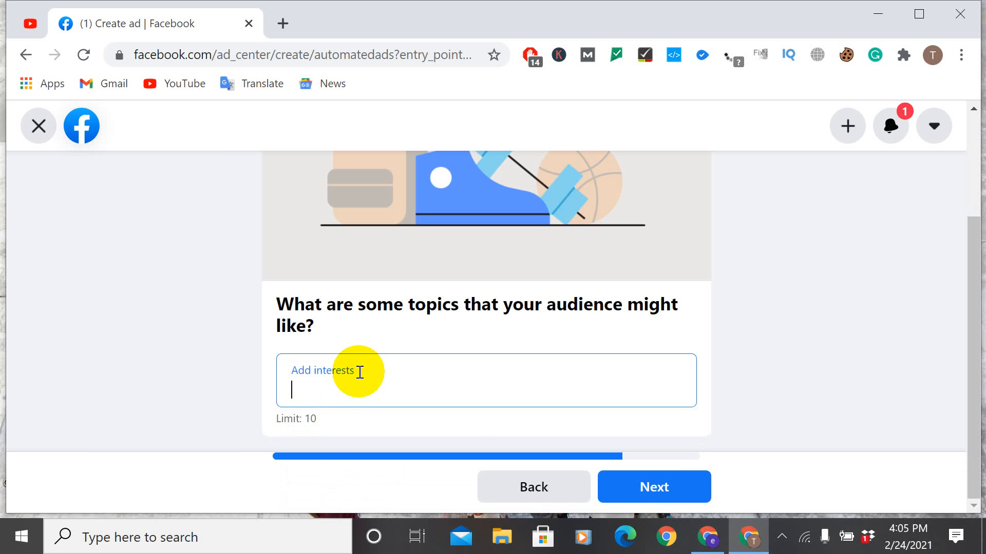
text(s)
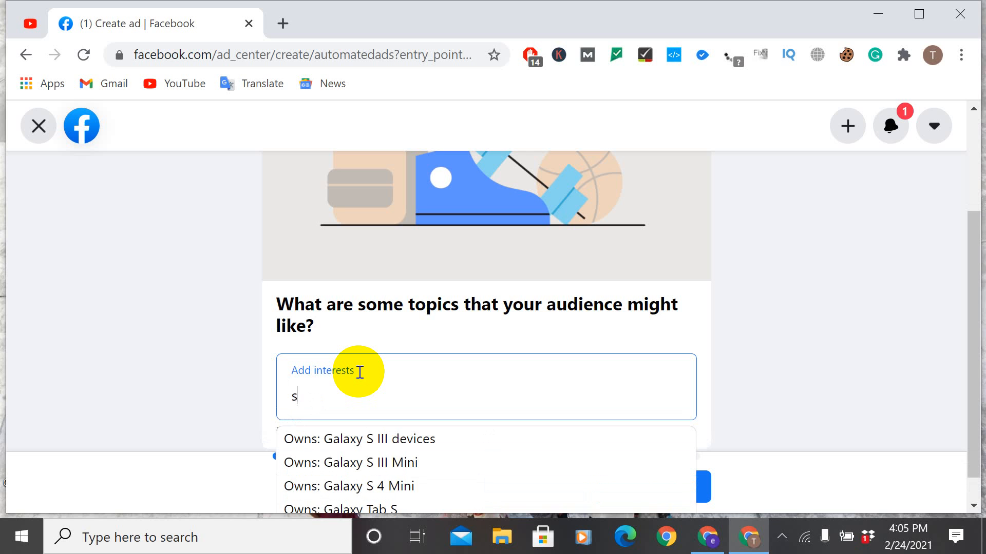
key(BackSpace)
Step: Enter "youtuve promotion,boshting,seo,etc" as the audience interests and continue to the ad versions
text(youtuve)
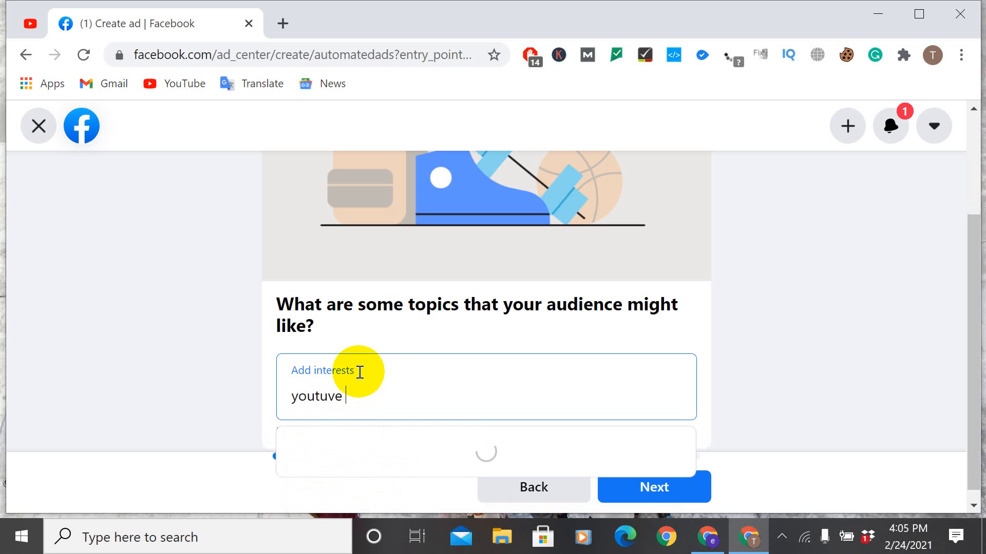
text( promotion,boshi)
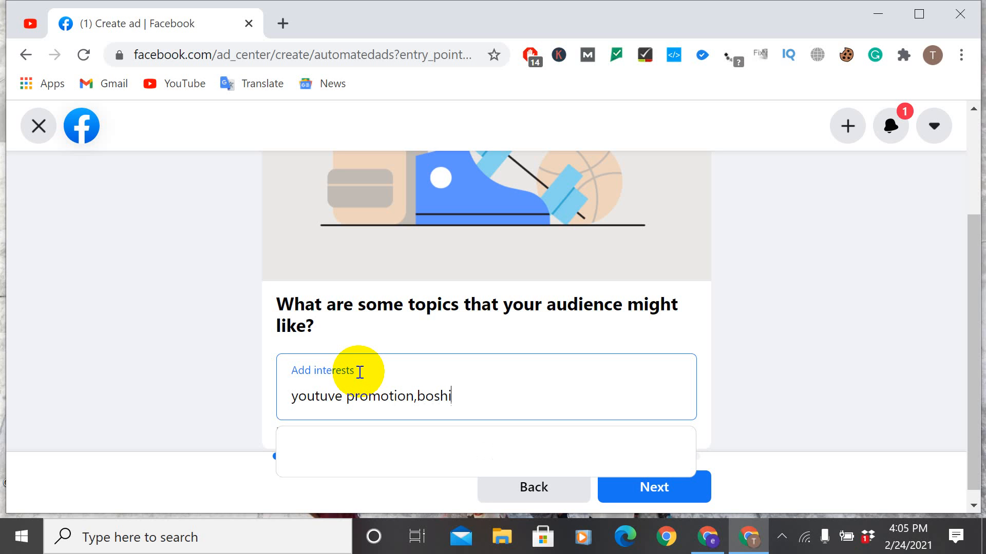
key(BackSpace)
text(ting,seo,etc)
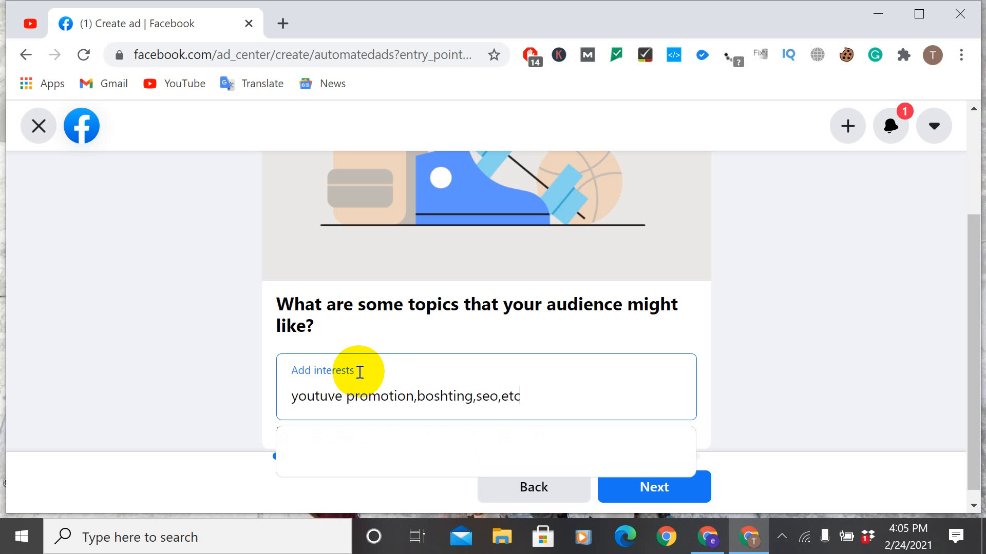
scroll(372, 369, down, 1)
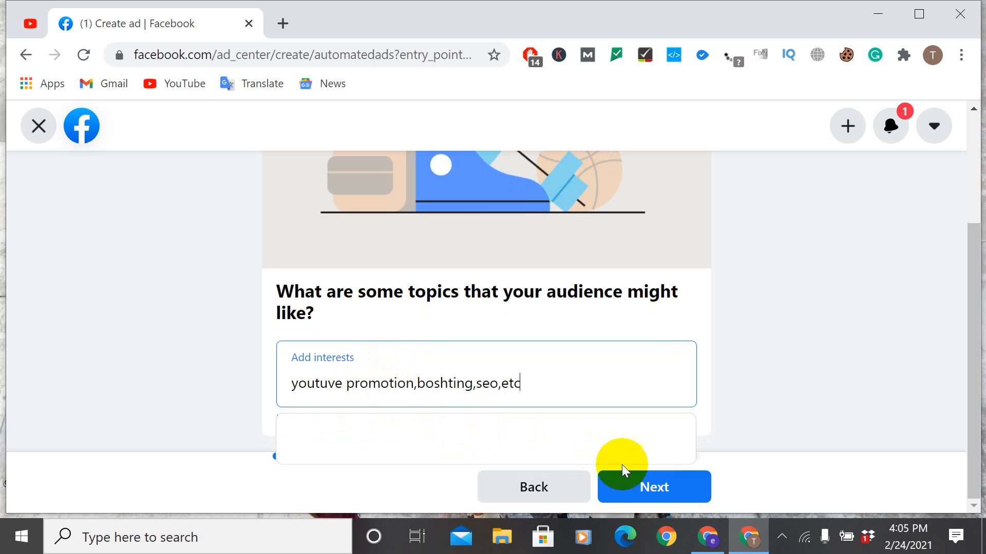
click(673, 494)
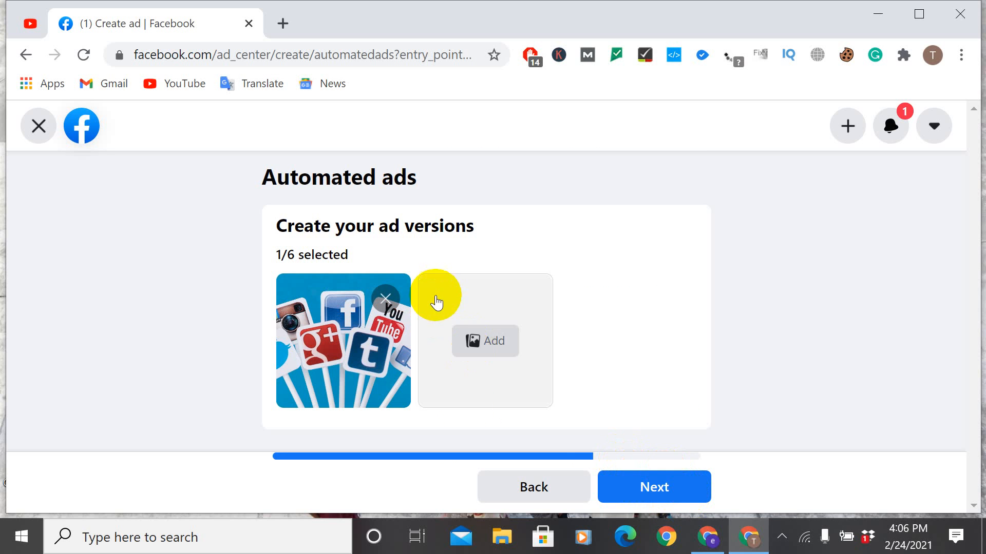
Step: Continue with the existing ad version and look through the goal, contact form and payment sections of the Automated ads setup
click(653, 496)
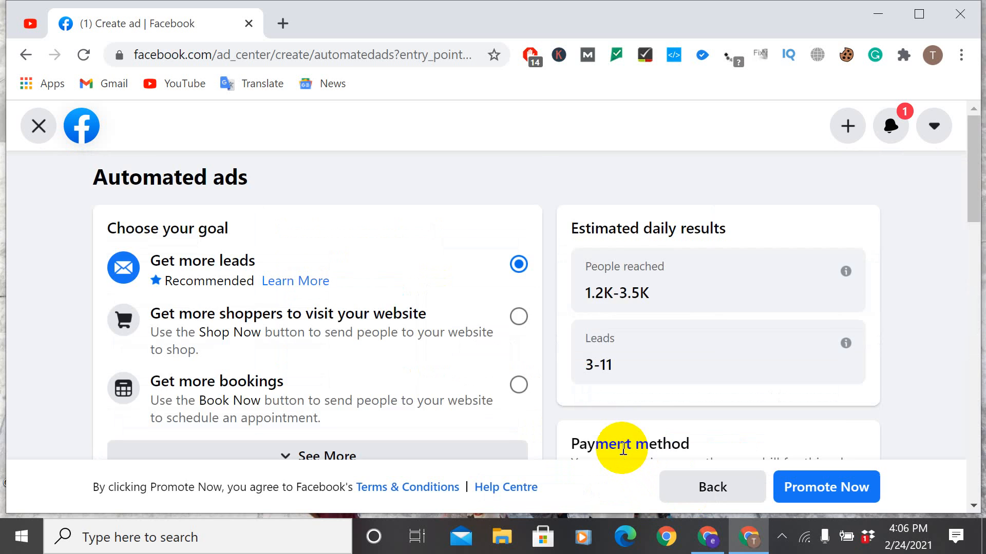
scroll(623, 448, down, 3)
scroll(623, 449, up, 3)
scroll(596, 472, down, 6)
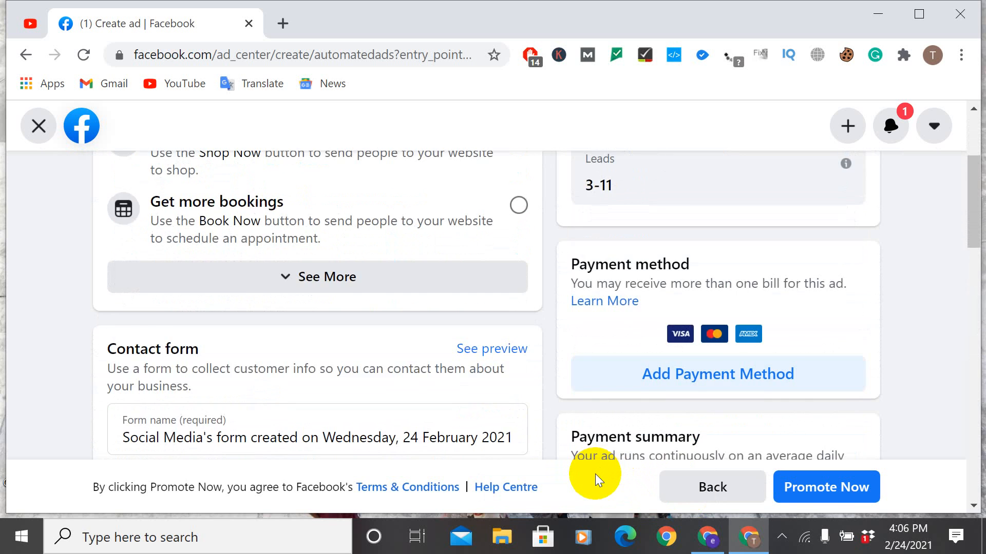
scroll(604, 479, up, 6)
scroll(511, 415, down, 3)
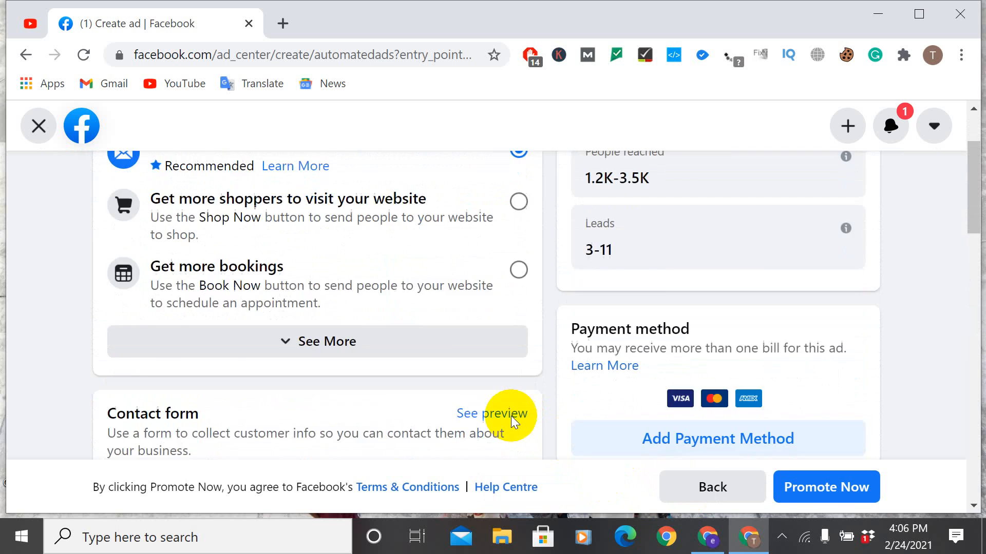
scroll(417, 379, down, 3)
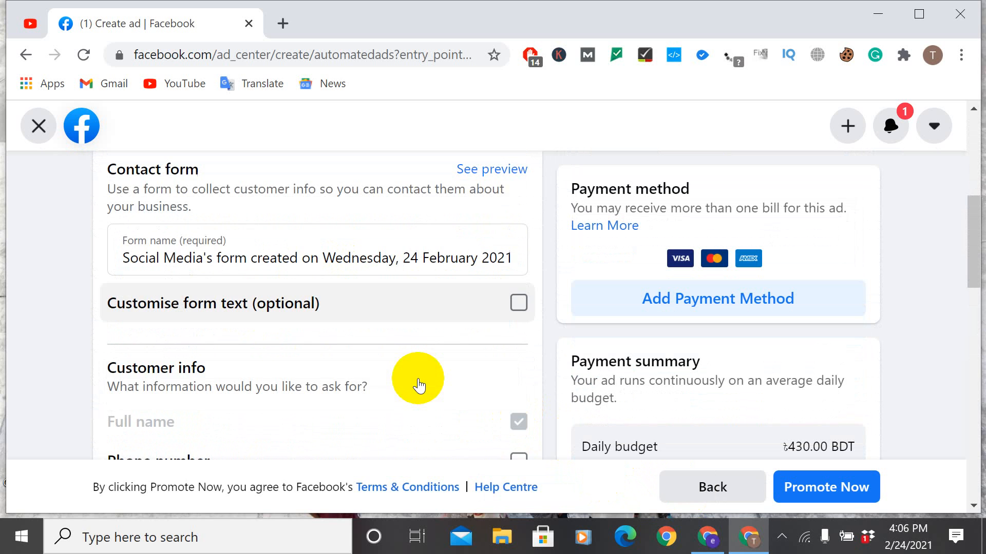
scroll(353, 349, up, 6)
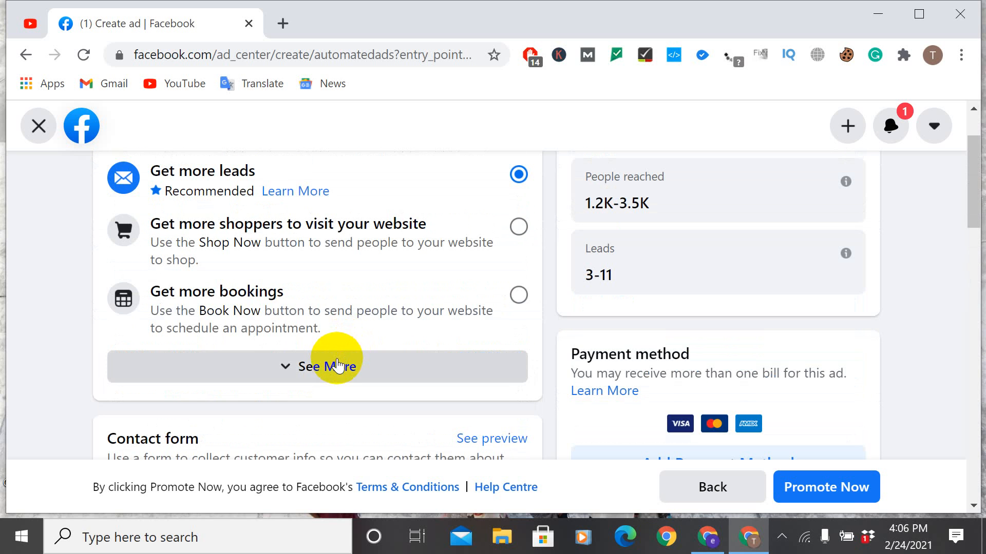
Step: Choose Get more bookings as the goal, and exit the Automated ads setup, discarding the changes
click(302, 309)
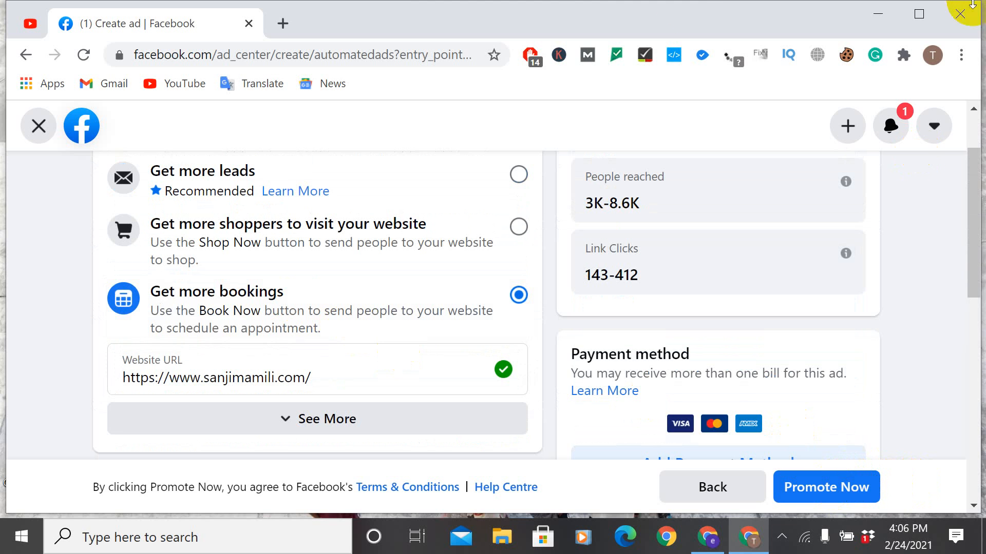
scroll(657, 246, up, 2)
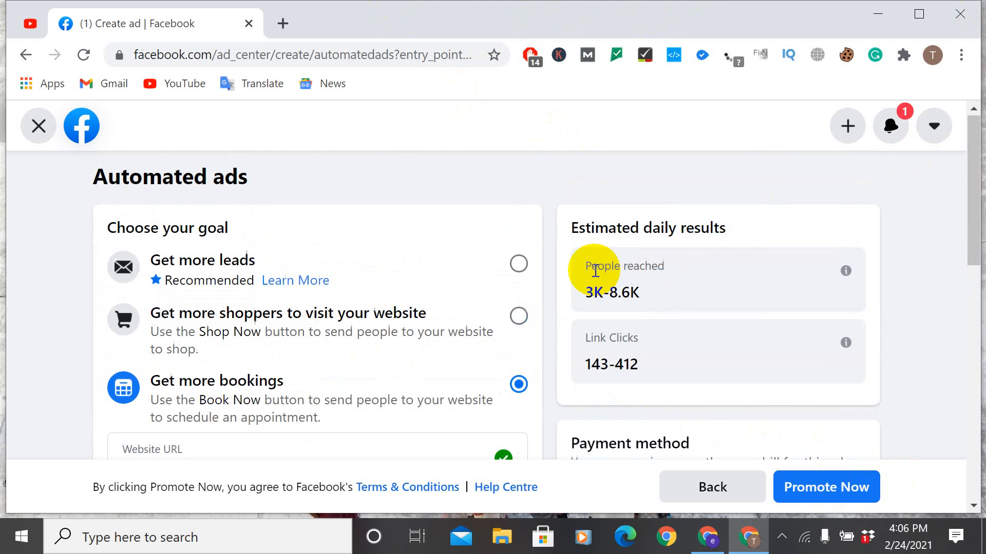
click(34, 128)
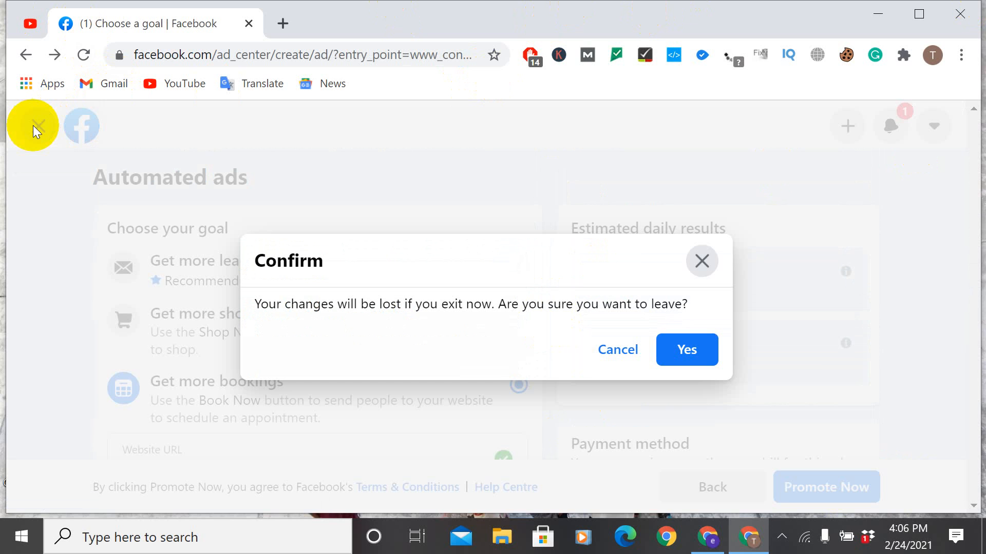
click(691, 351)
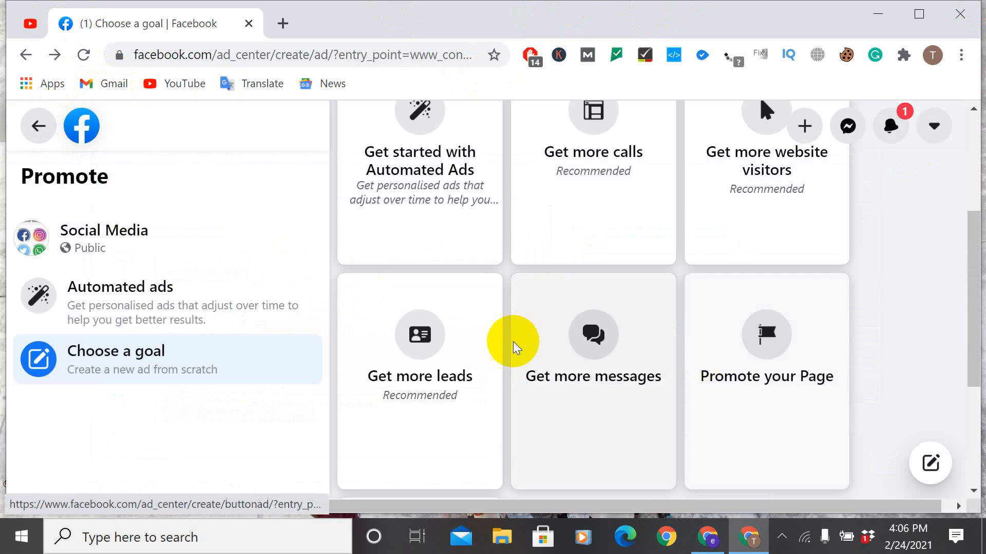
Step: Open the Get more calls promotion to view its ad creative, and leave it, discarding the changes
scroll(514, 339, up, 4)
click(582, 396)
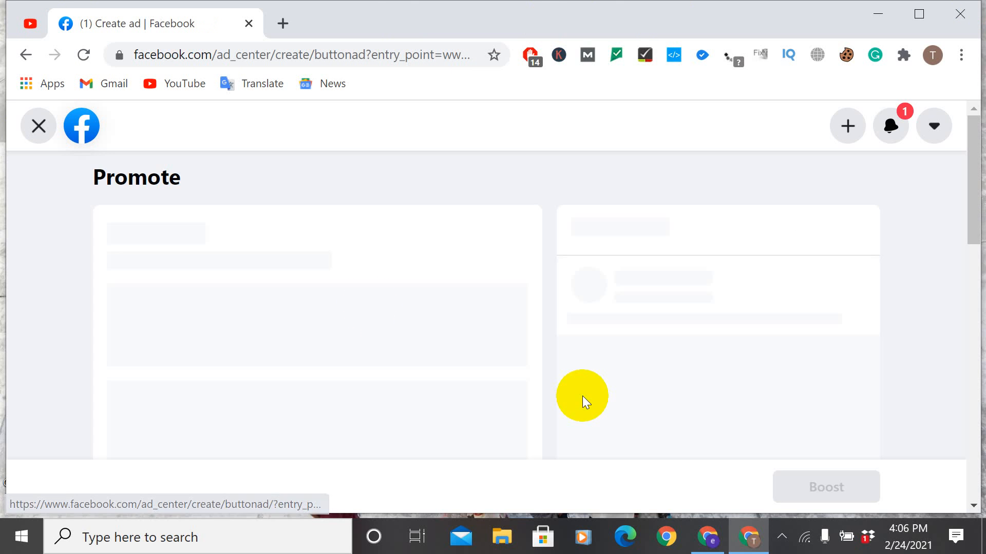
scroll(462, 319, down, 5)
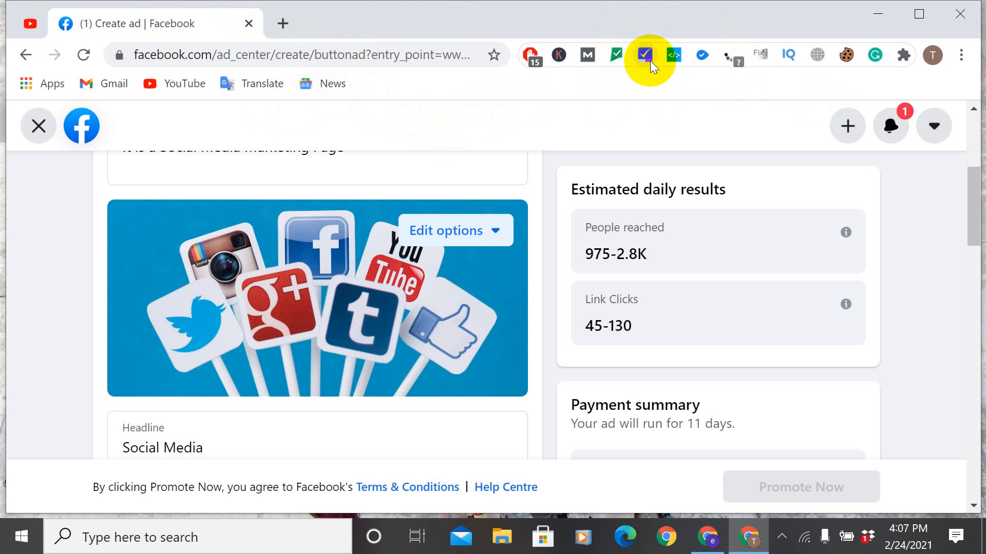
click(38, 124)
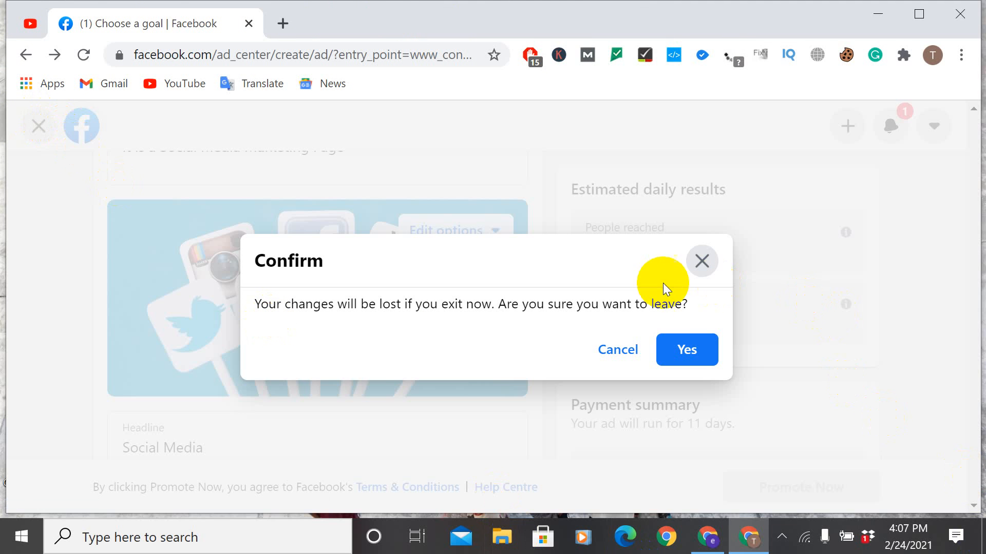
click(686, 349)
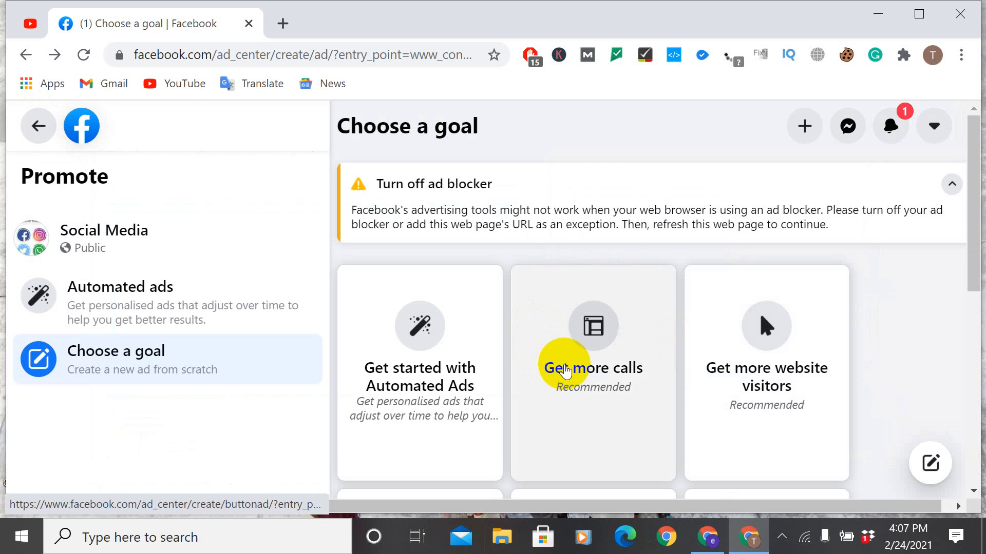
Step: Choose Get more calls as the promotion goal again and examine the ad creative's description
click(564, 369)
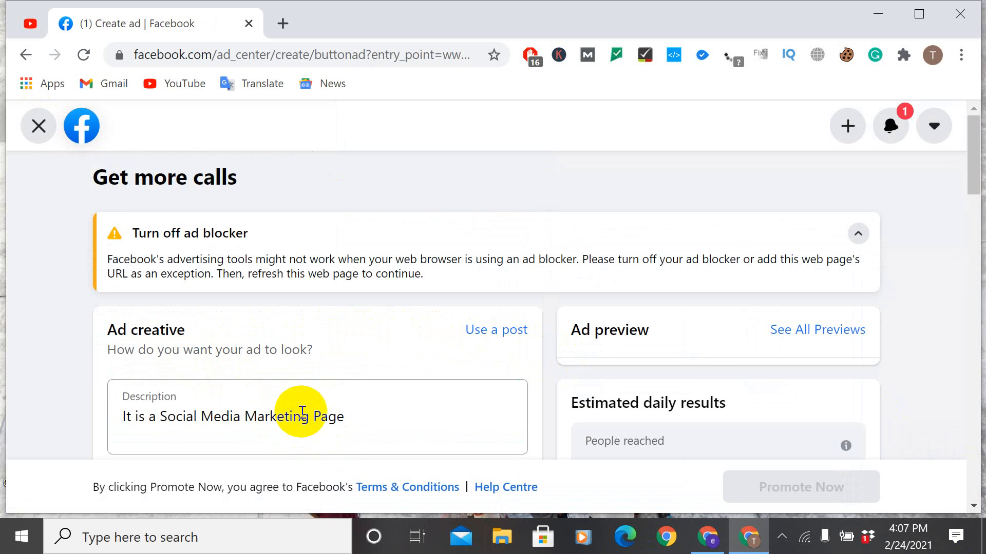
double_click(176, 416)
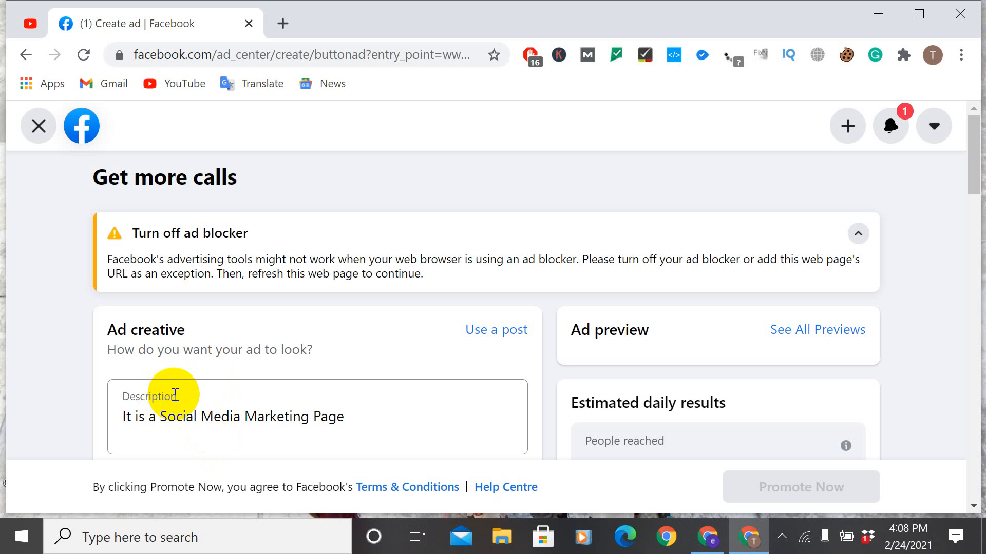
double_click(223, 400)
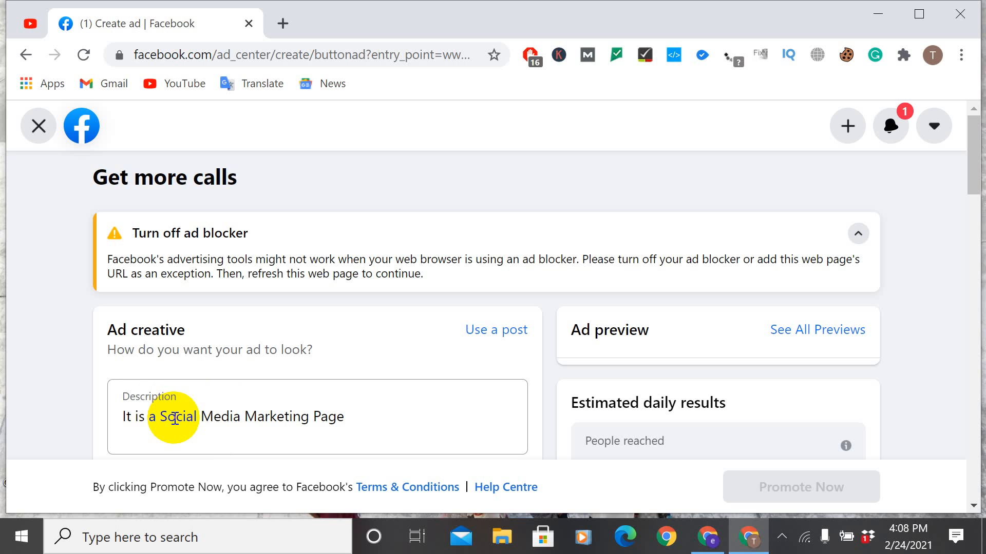
double_click(181, 421)
click(198, 417)
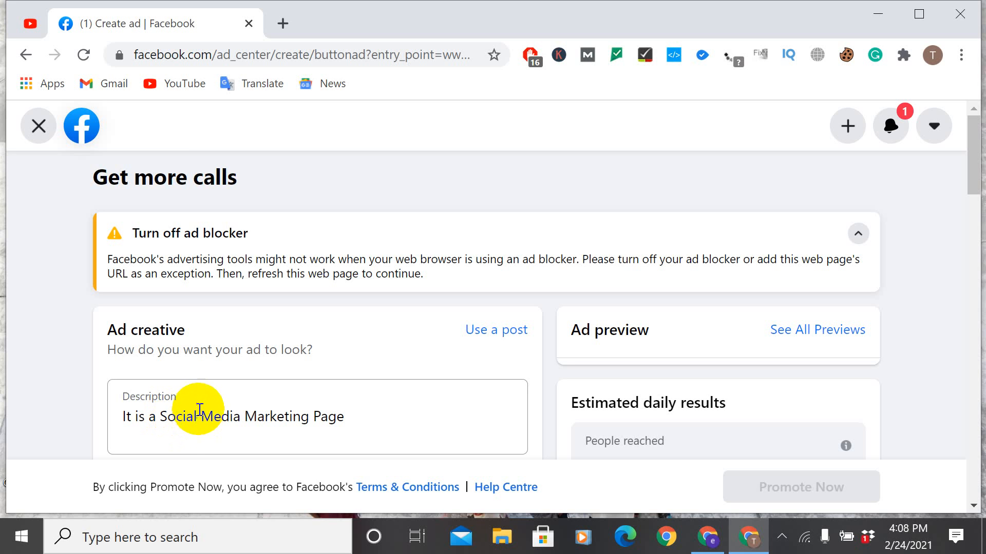
double_click(193, 418)
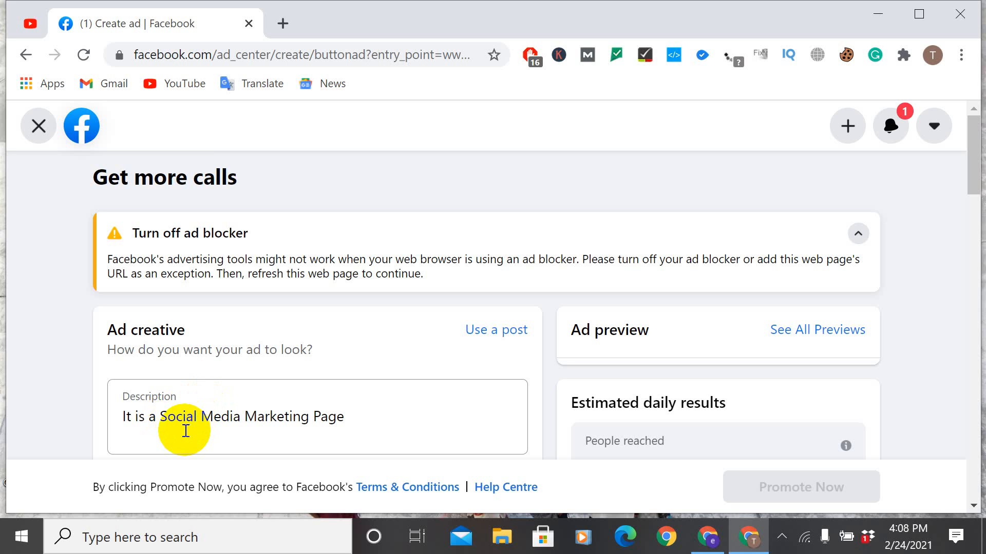
Step: Examine the ad creative's description, image and headline in the Get more calls promotion
double_click(215, 414)
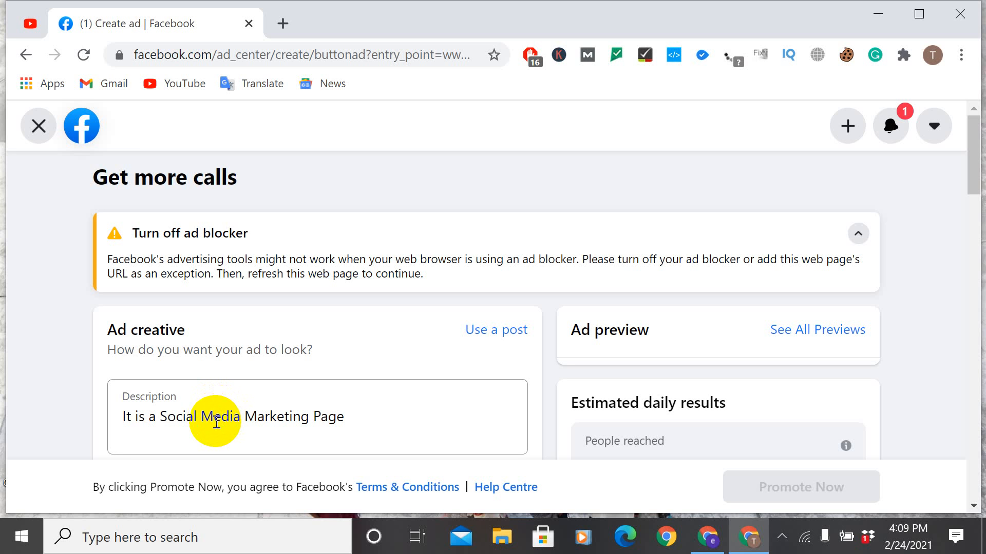
double_click(280, 406)
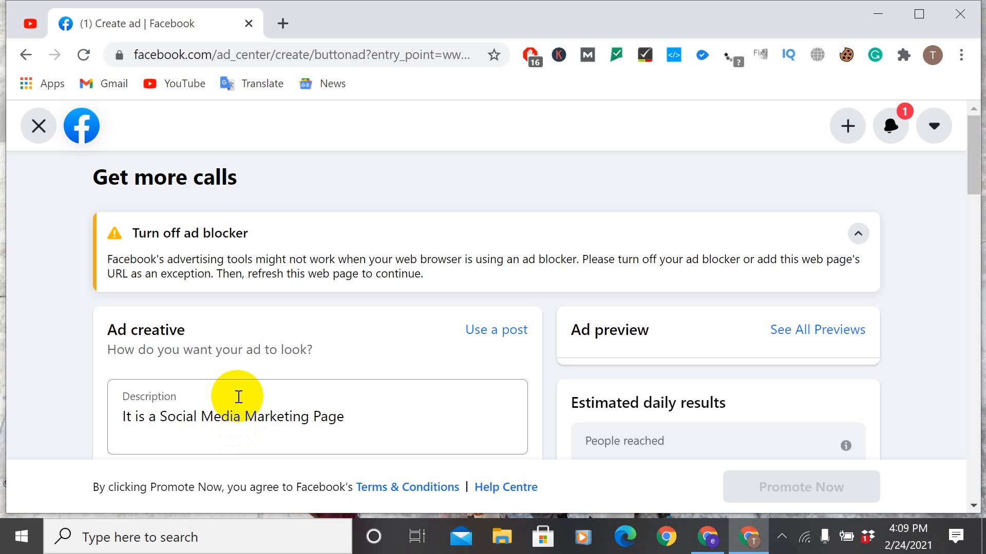
double_click(191, 427)
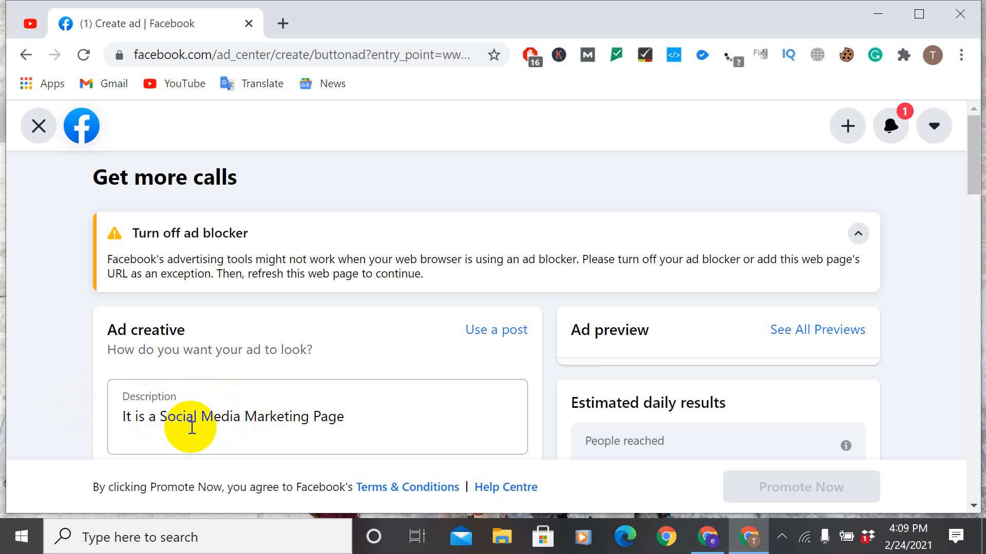
scroll(378, 377, down, 3)
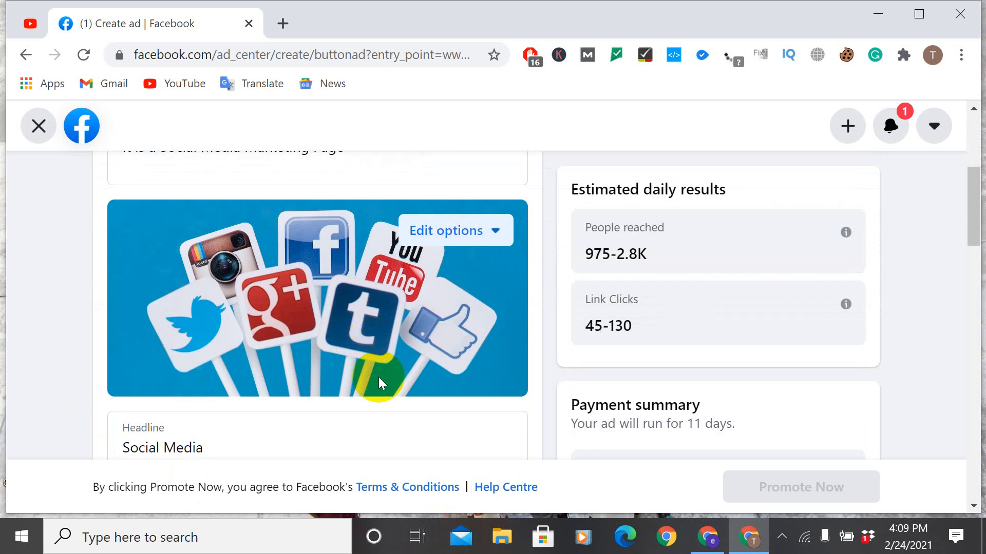
scroll(357, 377, up, 3)
Step: Look through the existing posts that can serve as the ad, and leave the promotion, discarding the changes
click(507, 331)
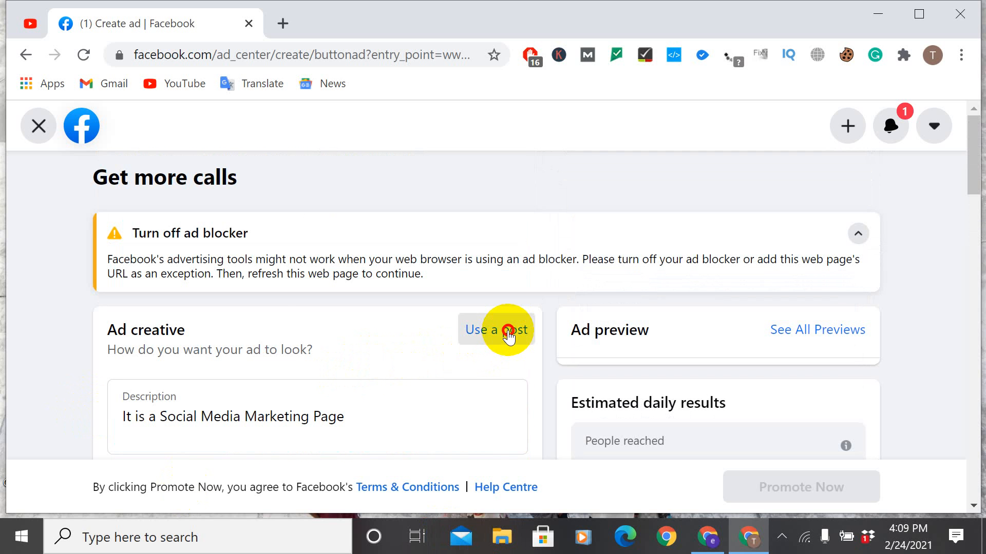
scroll(294, 265, down, 4)
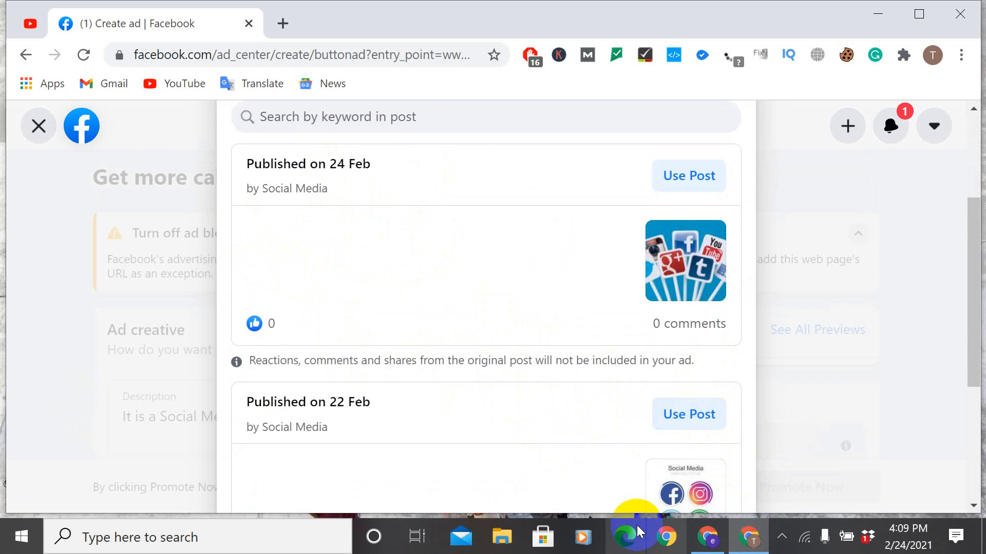
click(39, 134)
click(690, 359)
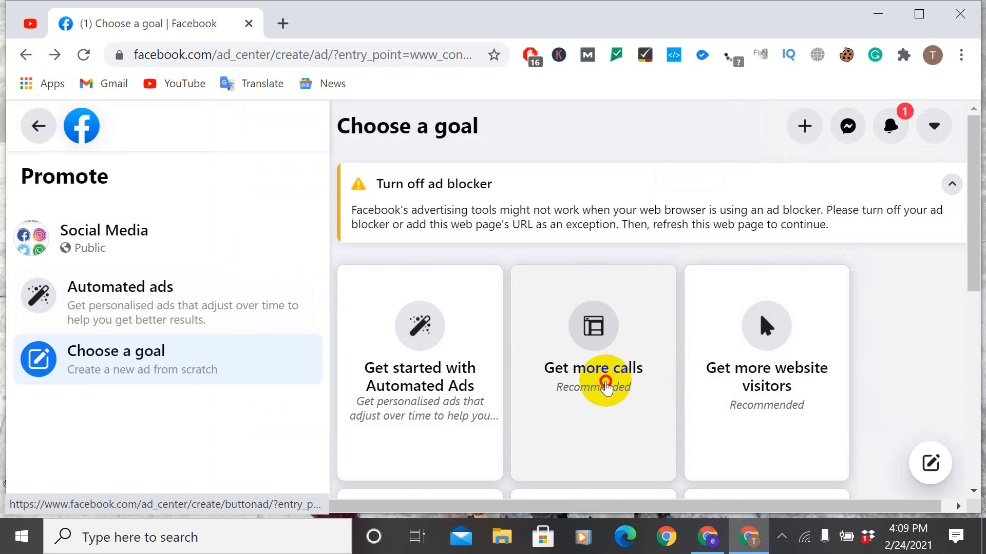
Step: Reopen the Get more calls promotion and examine its ad creative, special ad category and audience sections
click(602, 382)
scroll(308, 390, down, 10)
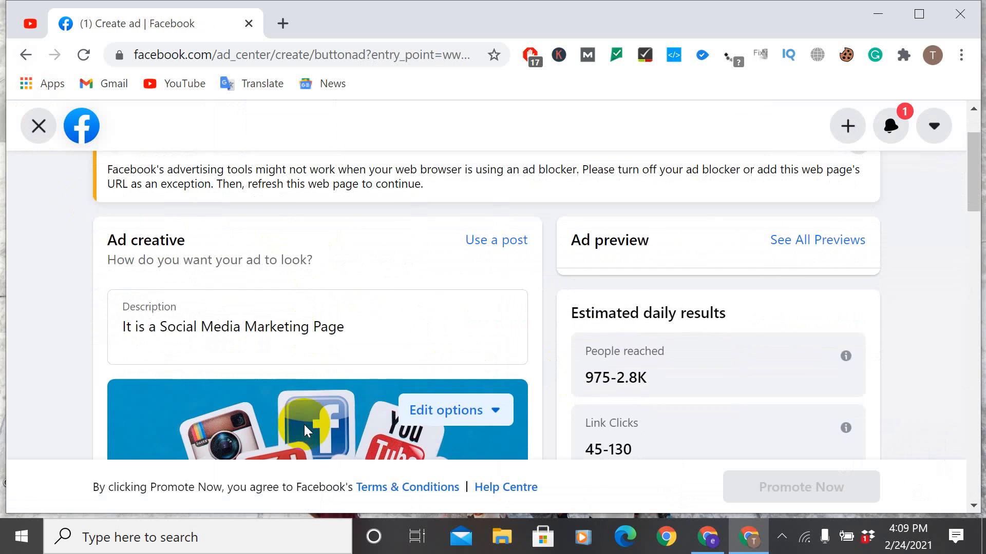
scroll(260, 390, up, 2)
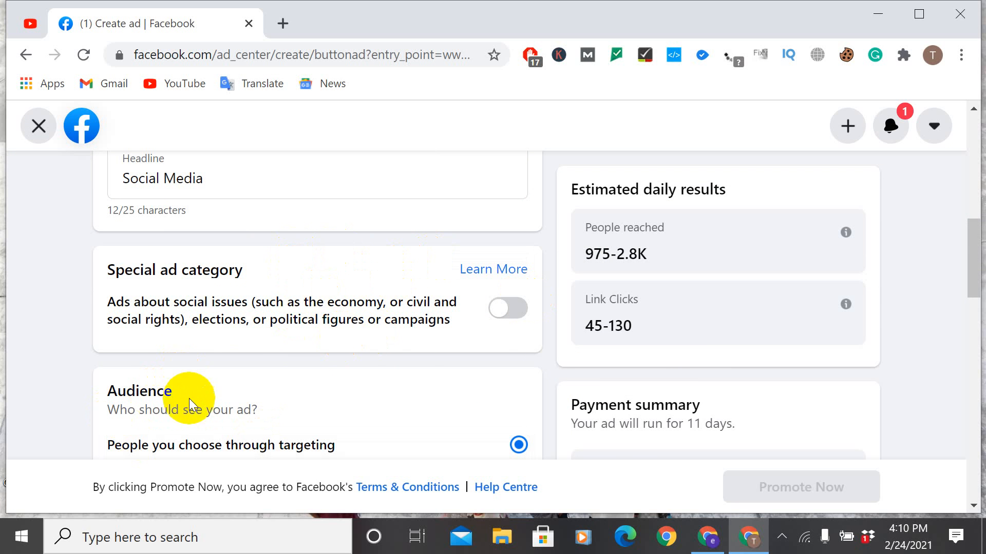
scroll(181, 396, down, 3)
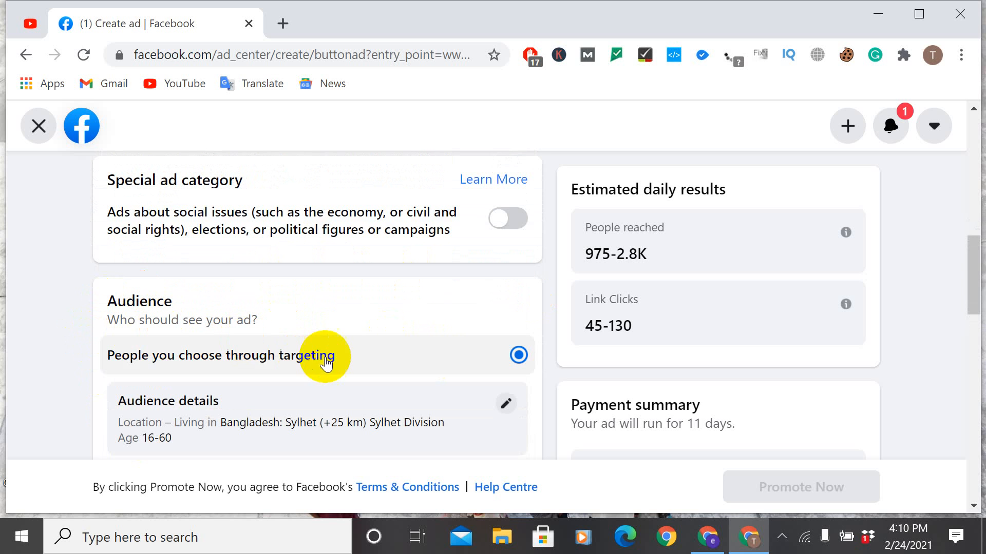
scroll(396, 392, down, 2)
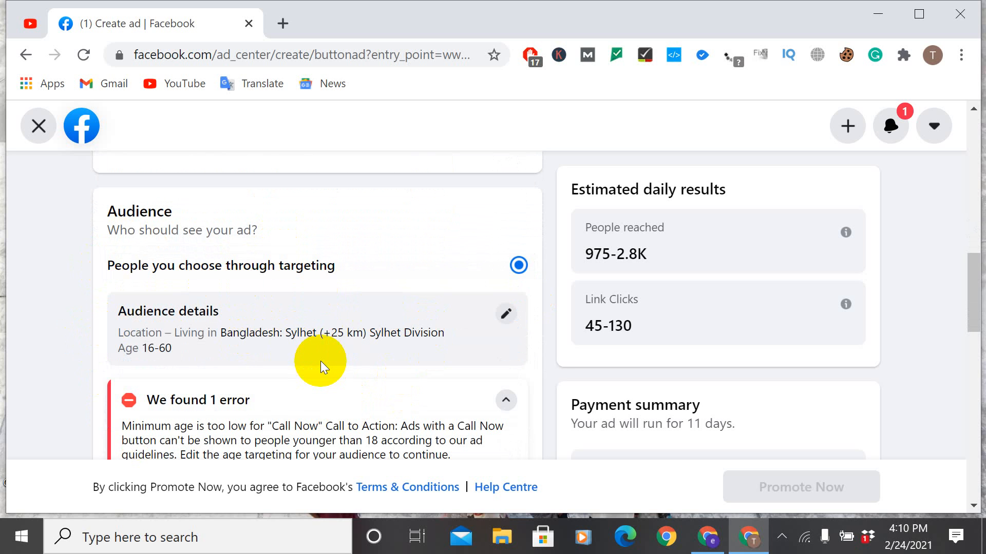
Step: Open the audience details for editing and set the age range to 13–54, trying minimum ages of 41 and 31 first
click(505, 316)
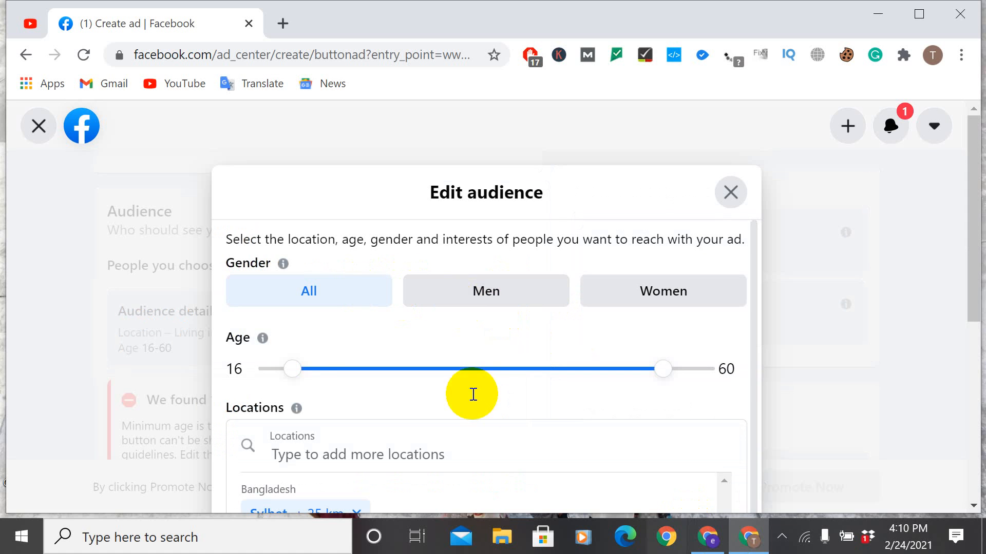
scroll(495, 369, down, 1)
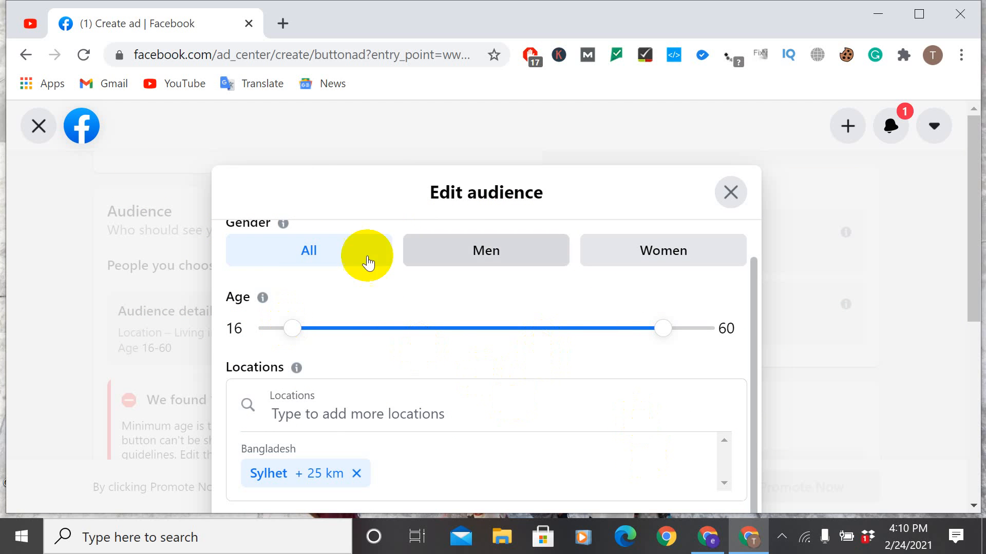
drag(288, 333, 503, 331)
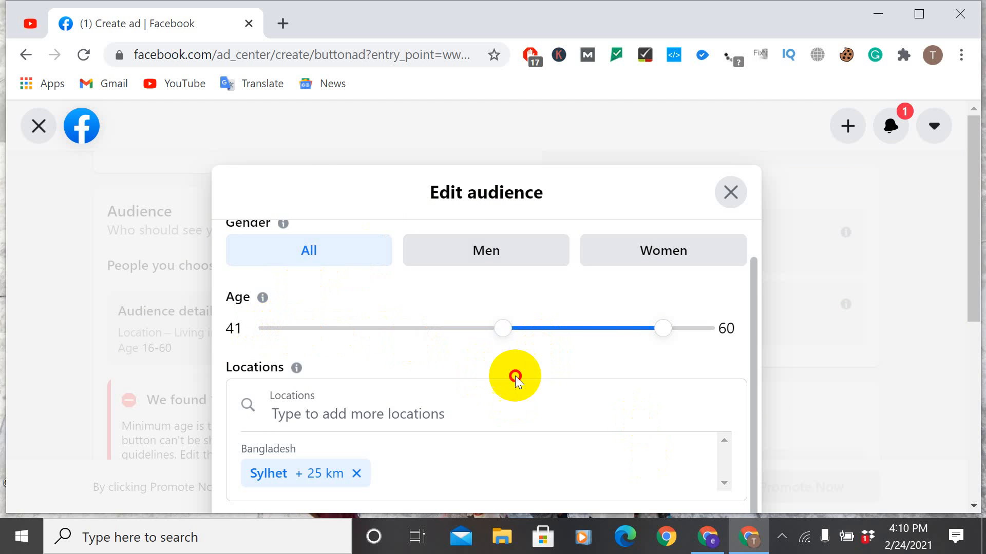
drag(515, 376, 418, 360)
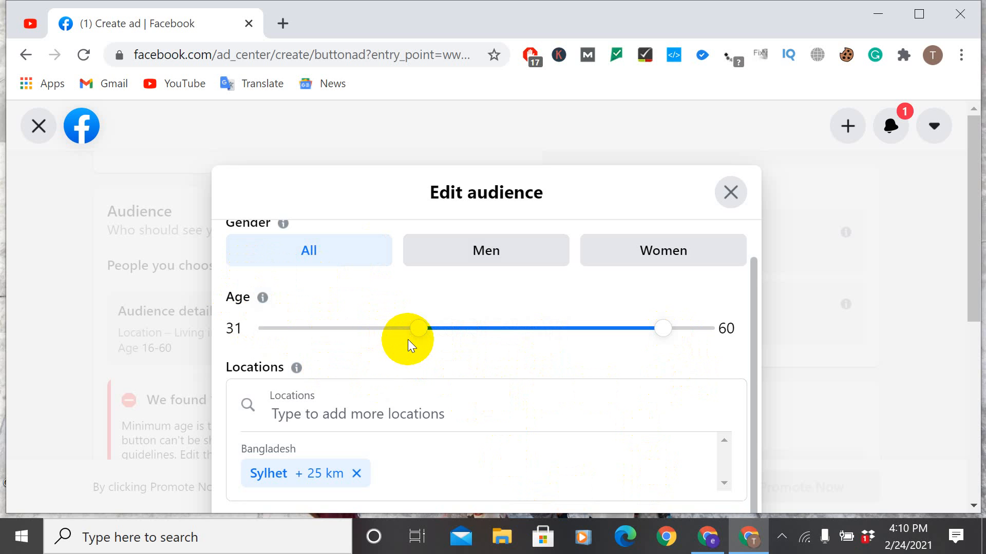
drag(425, 336, 193, 306)
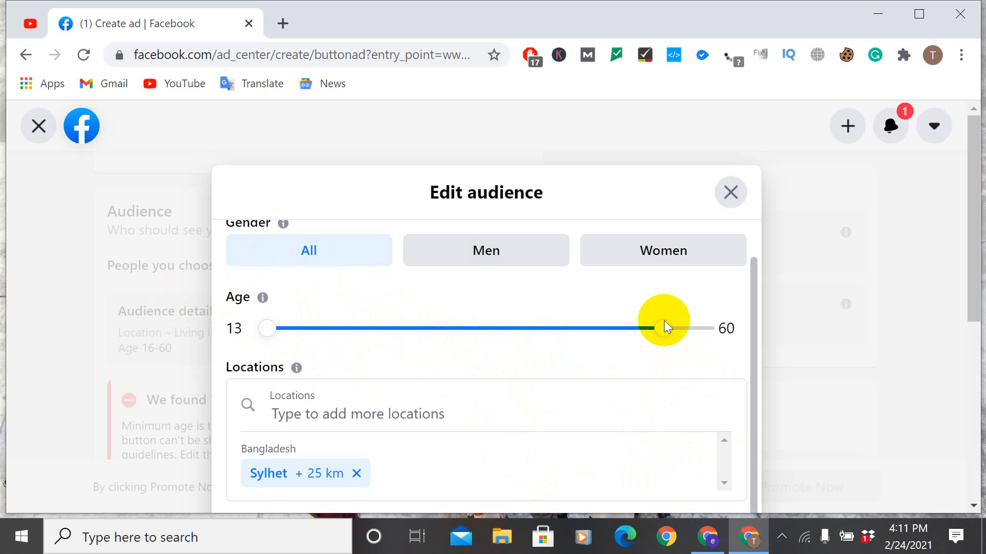
drag(659, 338, 614, 328)
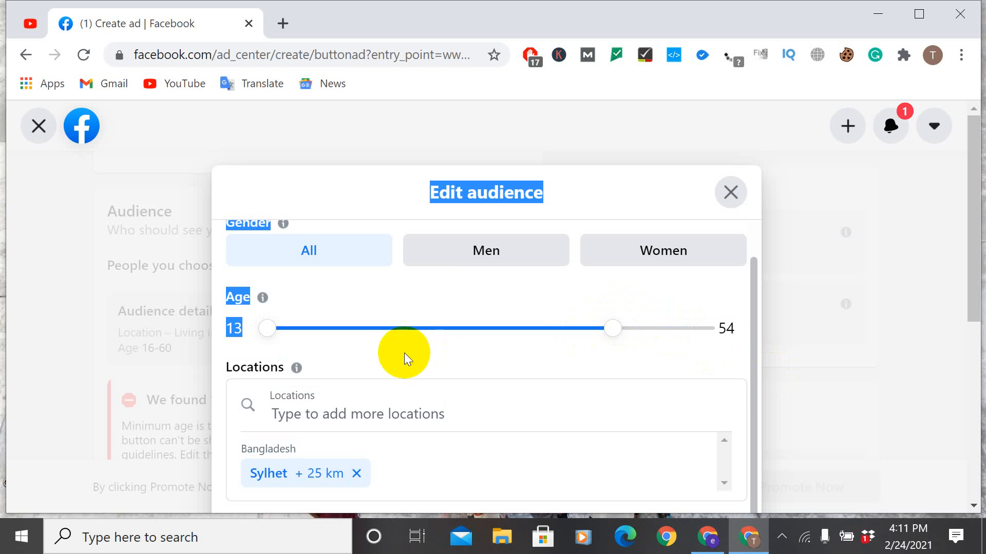
Step: Widen the targeting radius around Sylhet to 59 km, and exit the promotion, discarding the changes
click(373, 420)
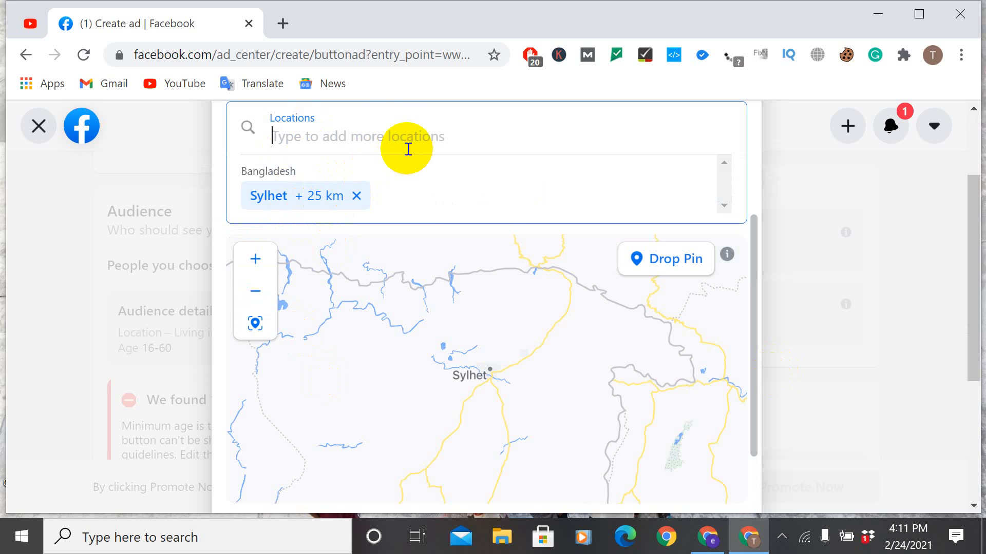
click(325, 197)
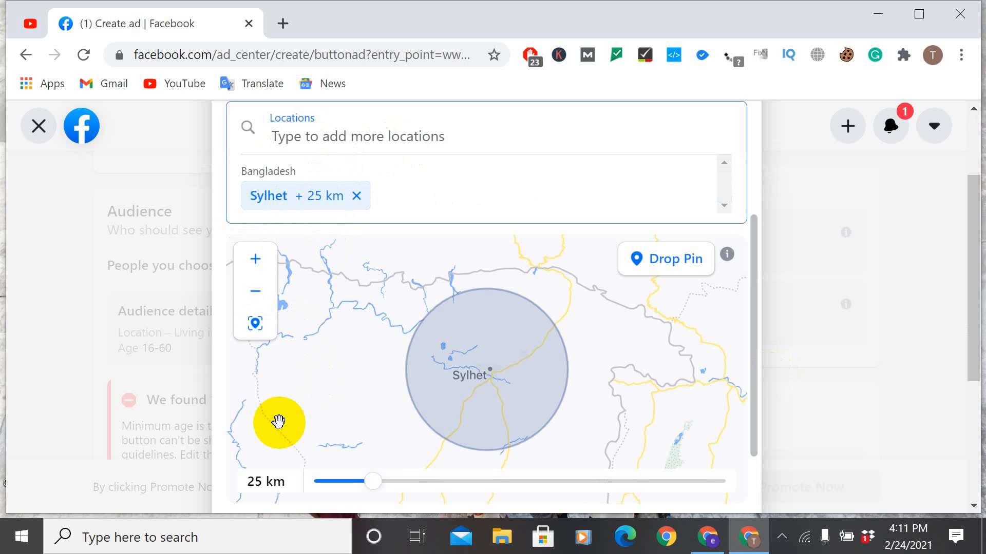
drag(369, 480, 562, 511)
scroll(575, 411, down, 5)
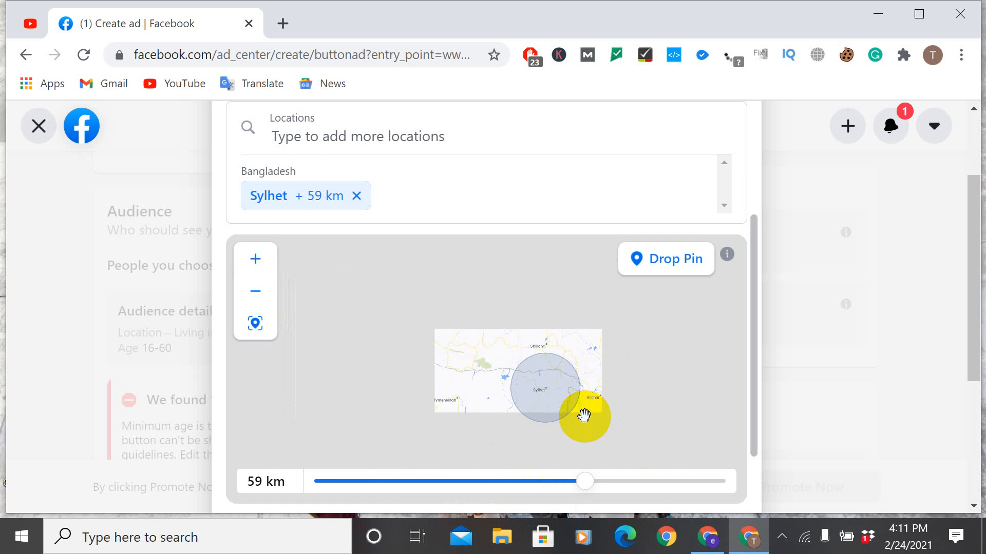
scroll(592, 422, up, 2)
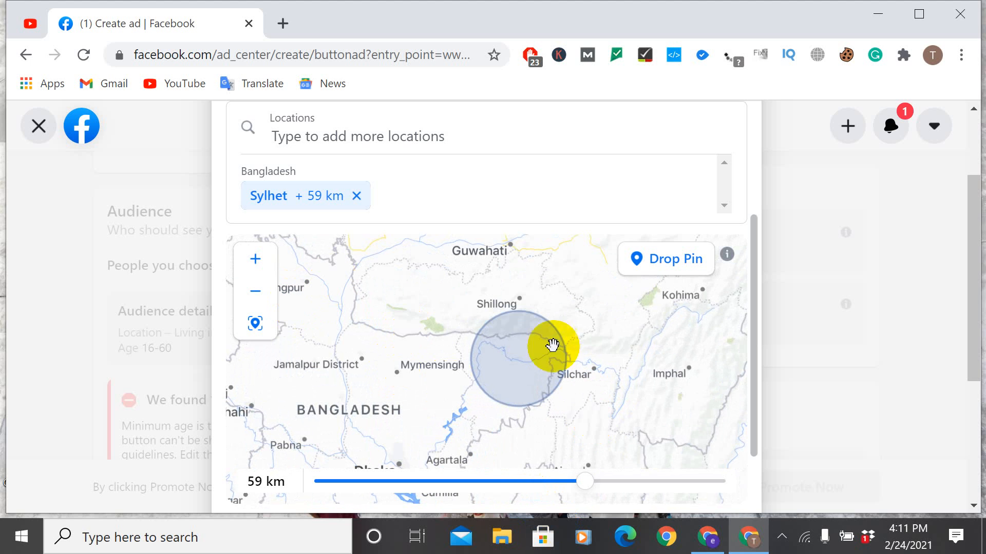
click(39, 126)
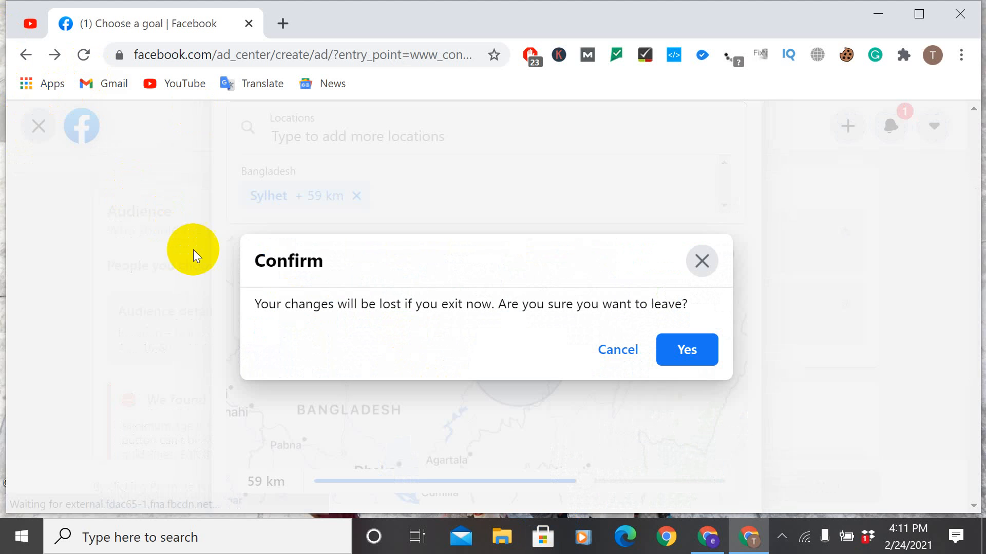
click(689, 351)
Step: Choose Get more leads as the goal and look through its contact form, customer info and short-answer question settings
scroll(691, 390, down, 5)
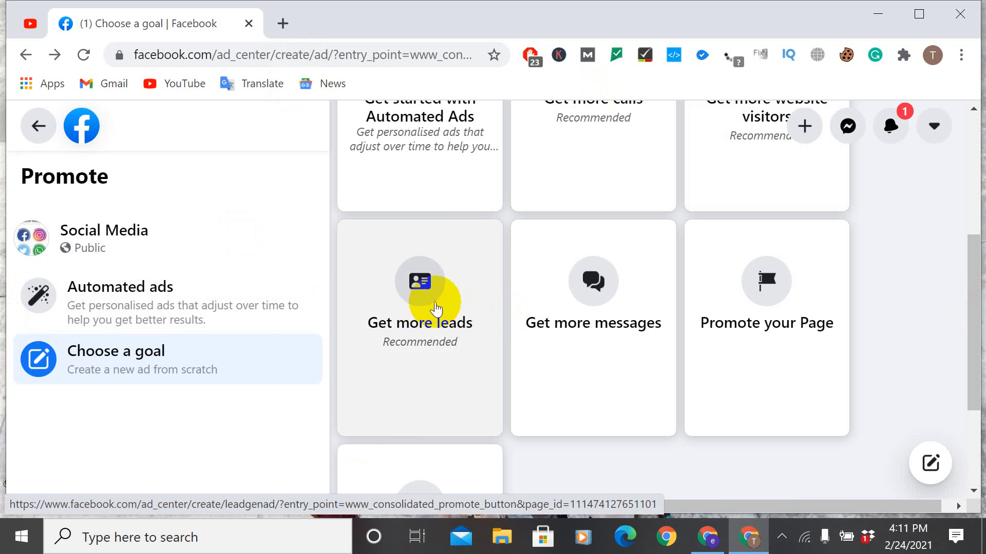
click(436, 309)
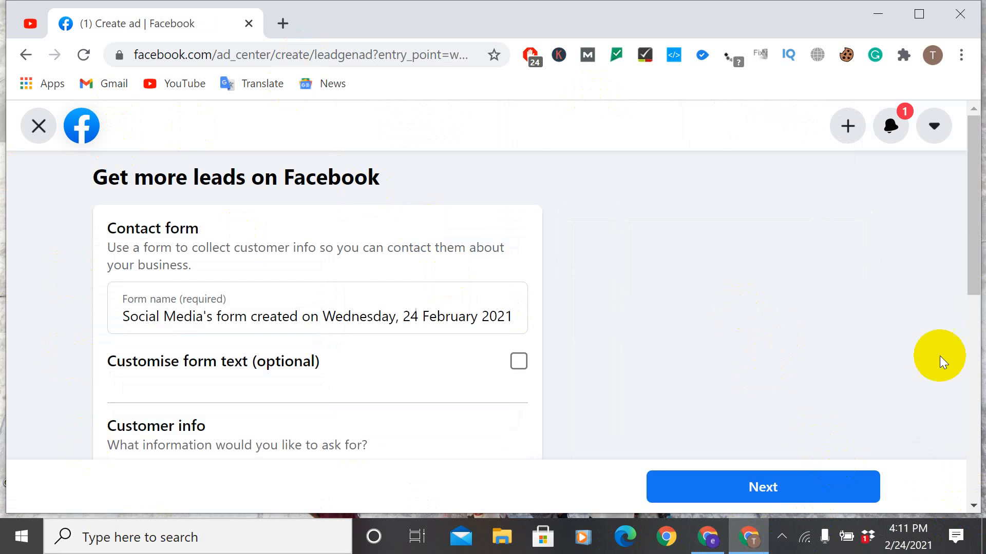
scroll(720, 156, down, 5)
scroll(631, 81, up, 2)
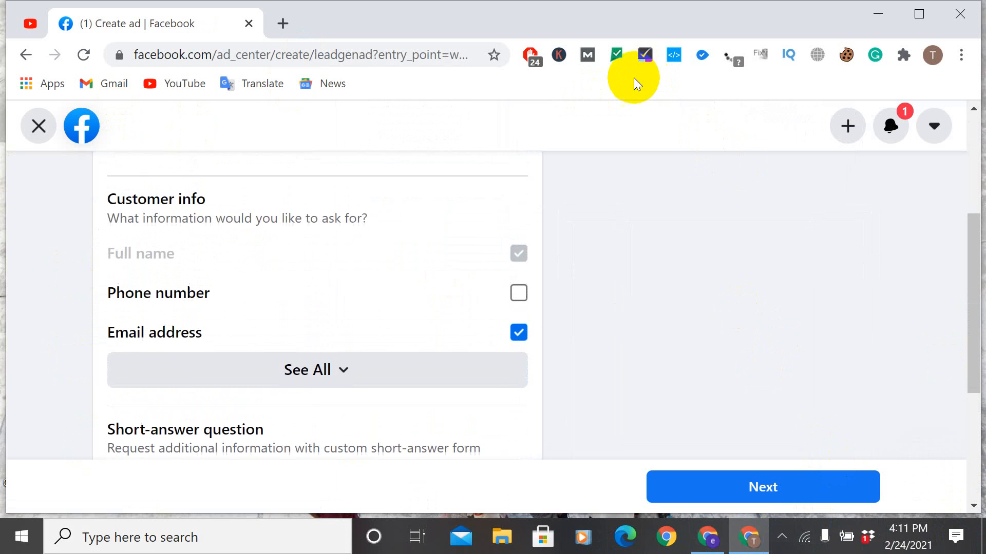
scroll(374, 260, down, 5)
scroll(365, 240, down, 2)
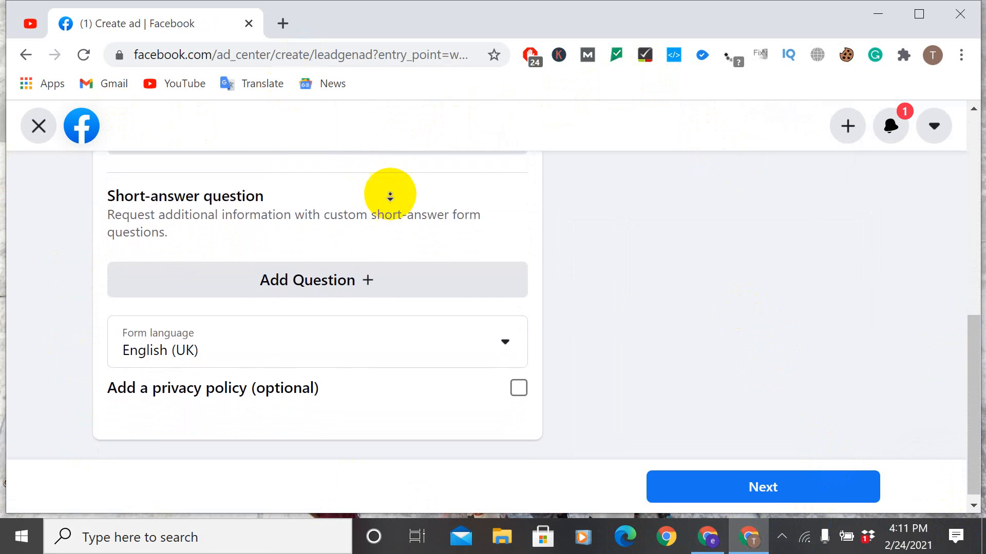
Step: Show all customer info fields available for the lead form, and exit the promotion, discarding the changes
scroll(454, 229, up, 3)
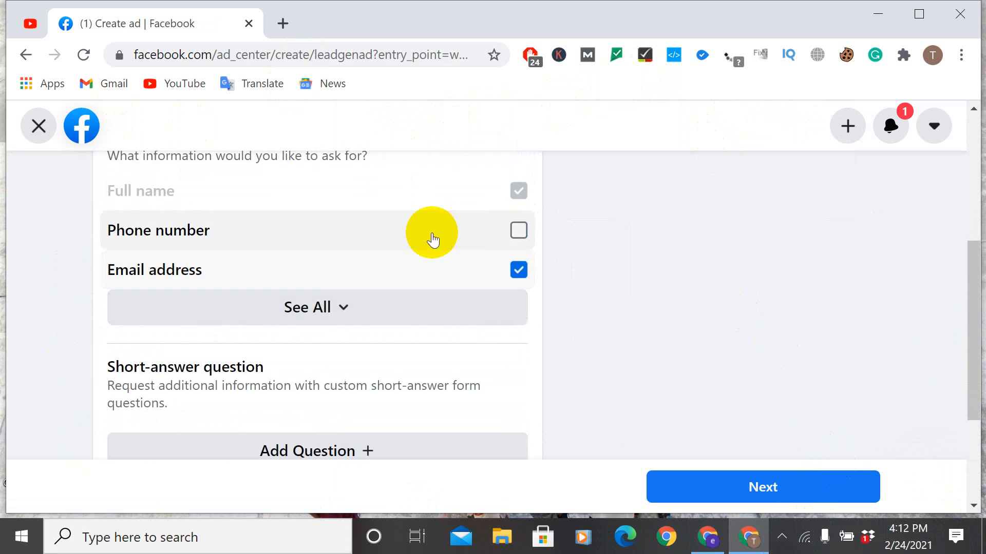
click(319, 308)
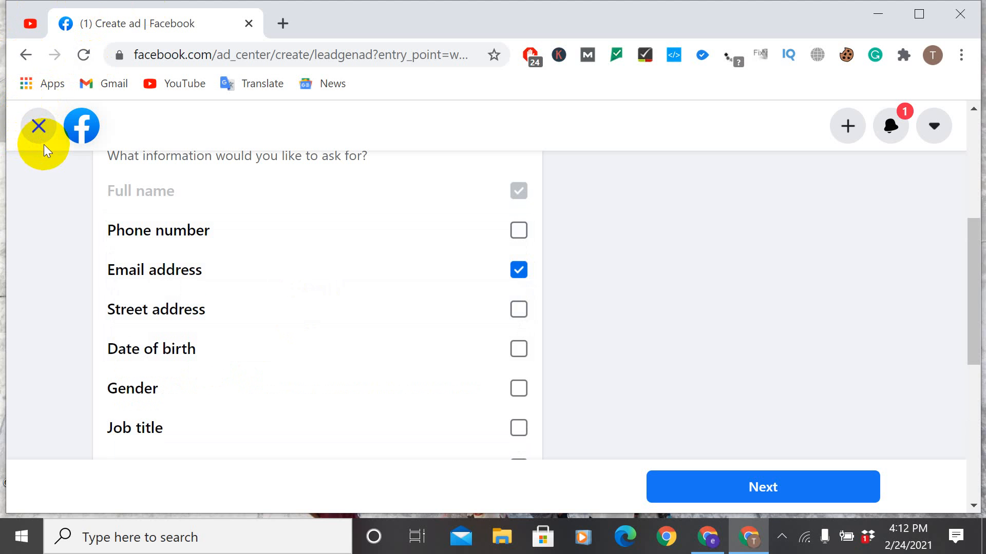
click(41, 126)
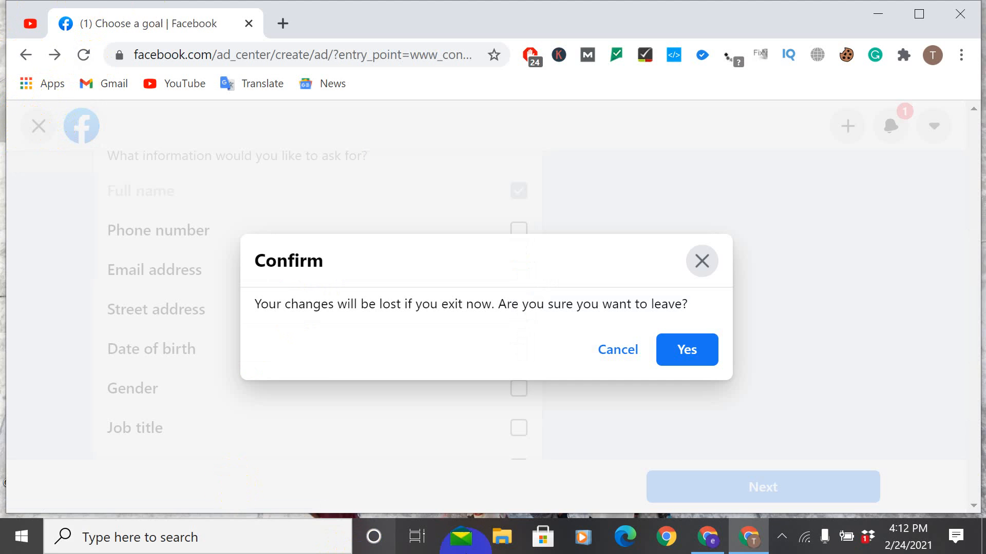
click(713, 348)
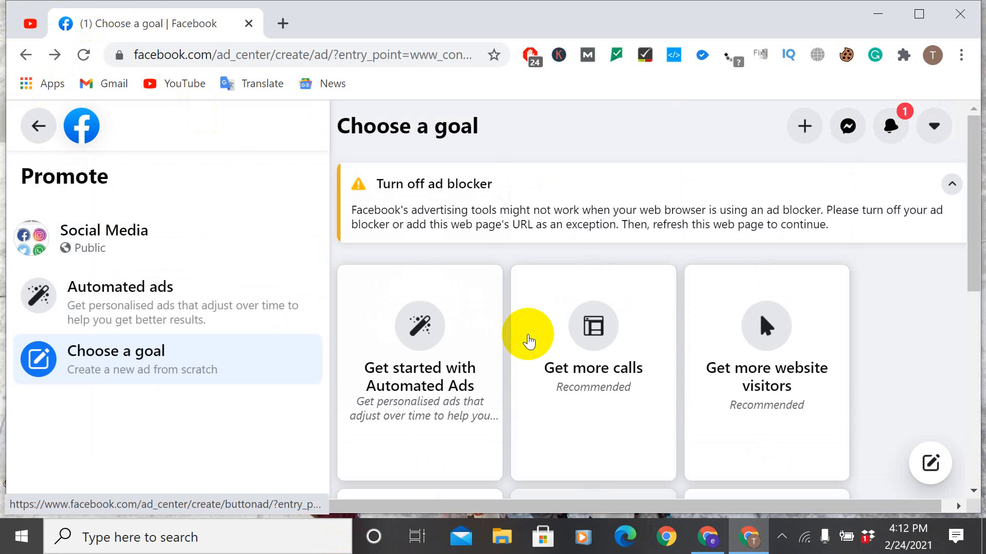
Step: Choose Promote your Page as the goal and examine its ad creative, audience, duration, daily budget and payment summary
scroll(575, 341, down, 5)
click(793, 223)
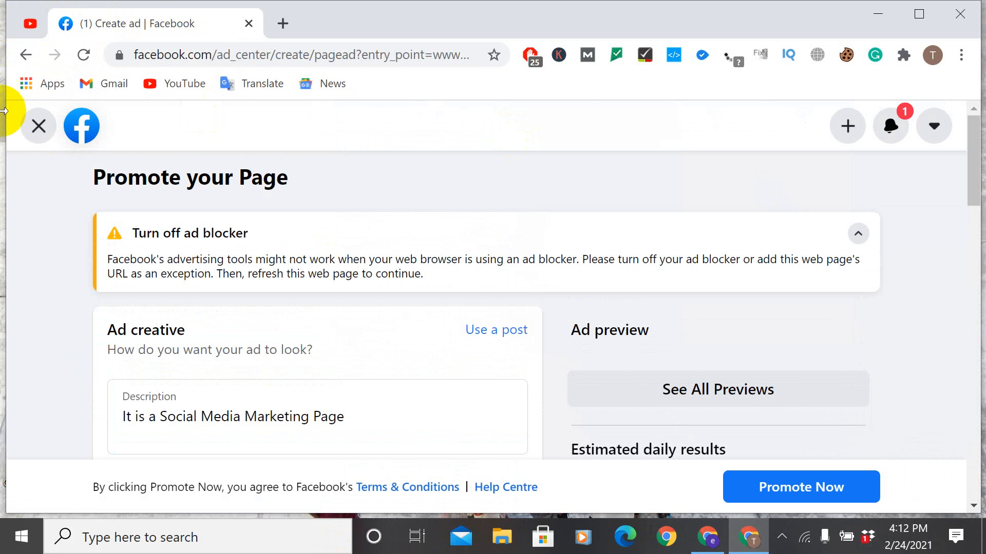
scroll(700, 367, down, 6)
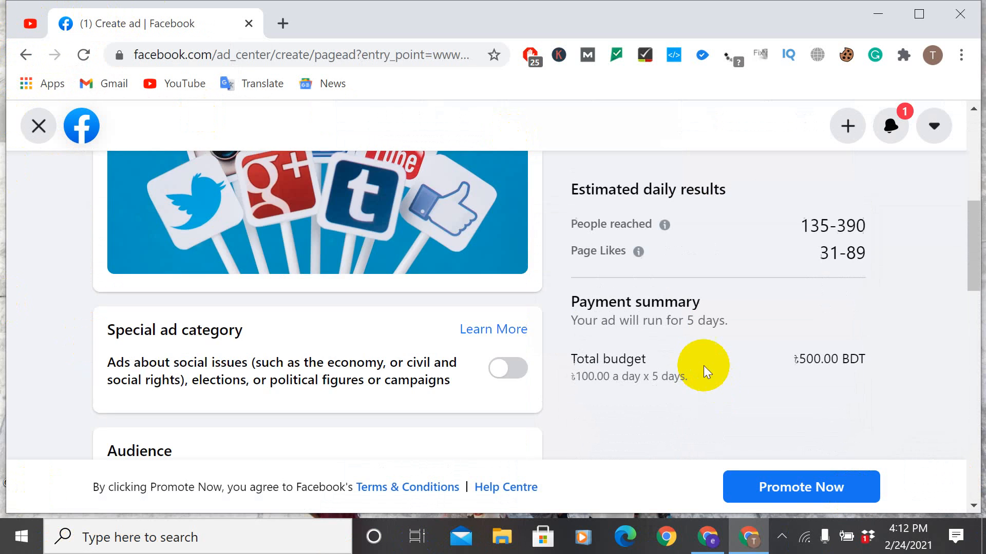
scroll(332, 164, down, 5)
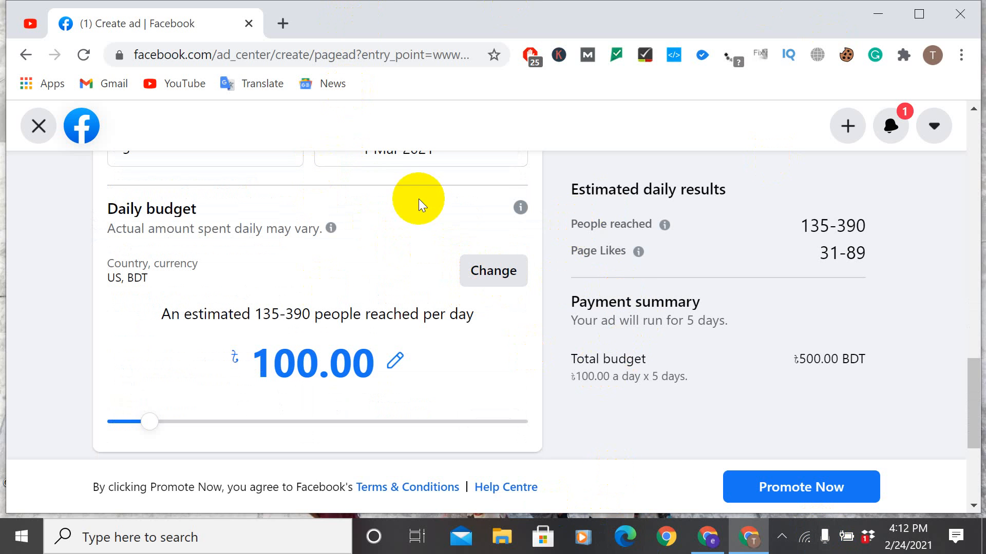
scroll(534, 318, up, 5)
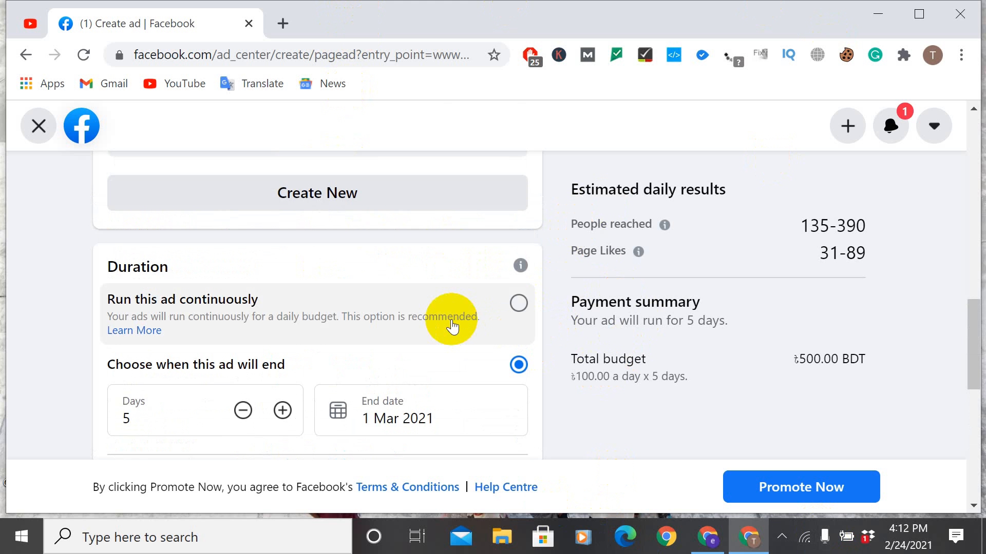
scroll(452, 325, down, 3)
scroll(451, 320, up, 5)
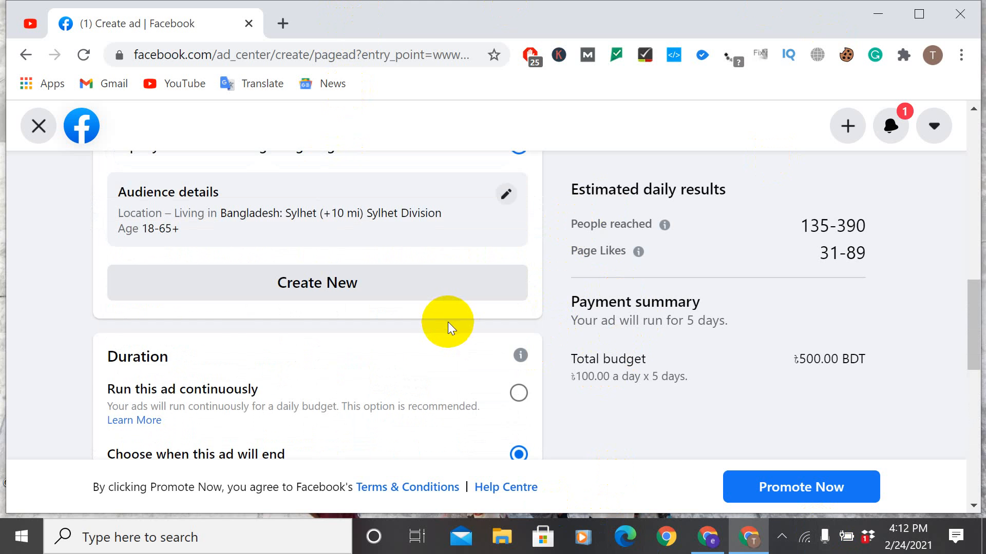
Step: Examine the special ad category, audience and duration sections of the Page promotion
scroll(448, 323, up, 2)
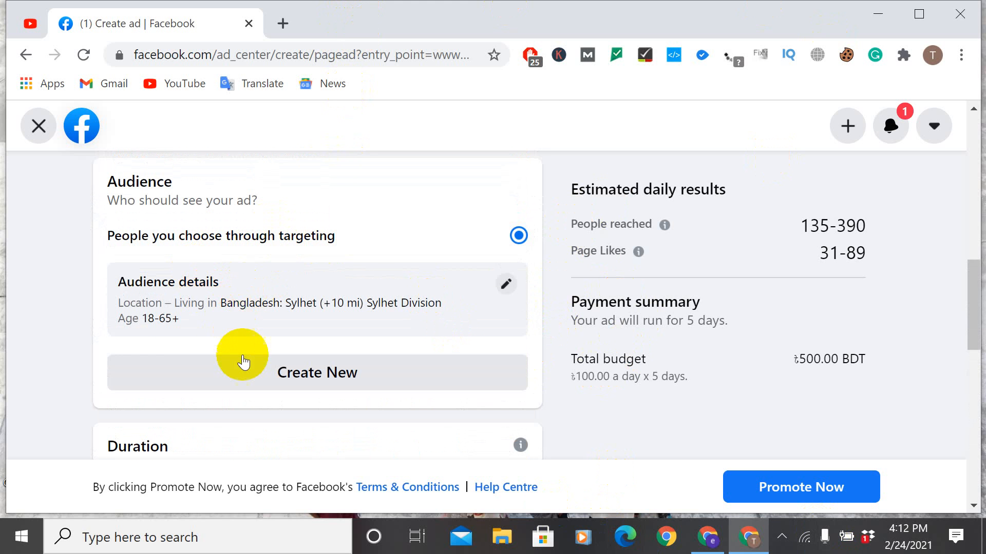
scroll(314, 349, down, 3)
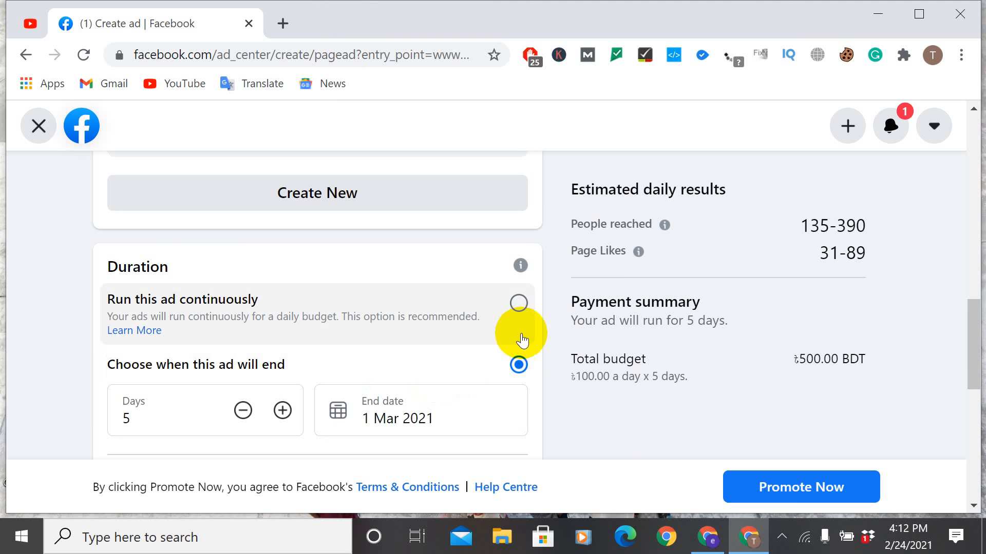
scroll(473, 282, up, 3)
scroll(470, 283, up, 3)
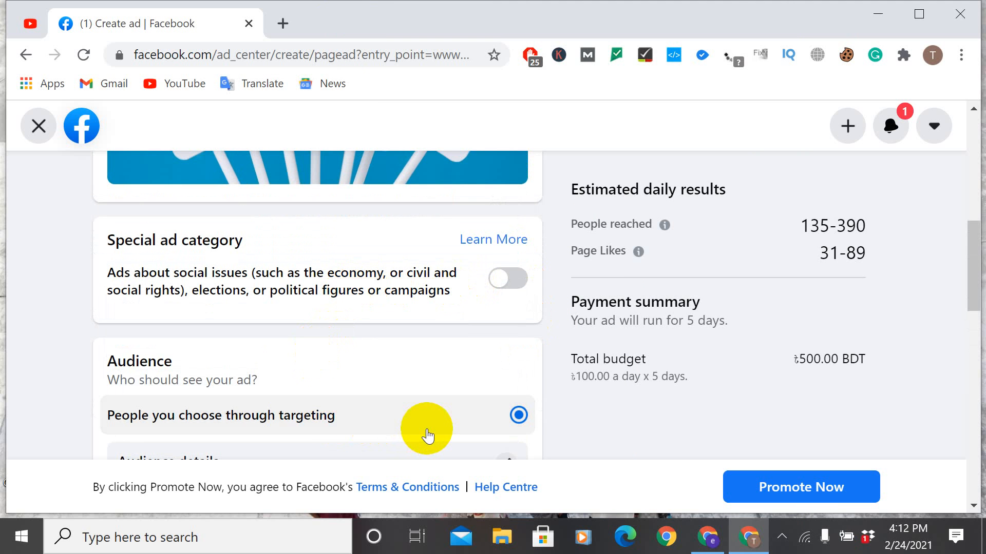
scroll(507, 442, down, 3)
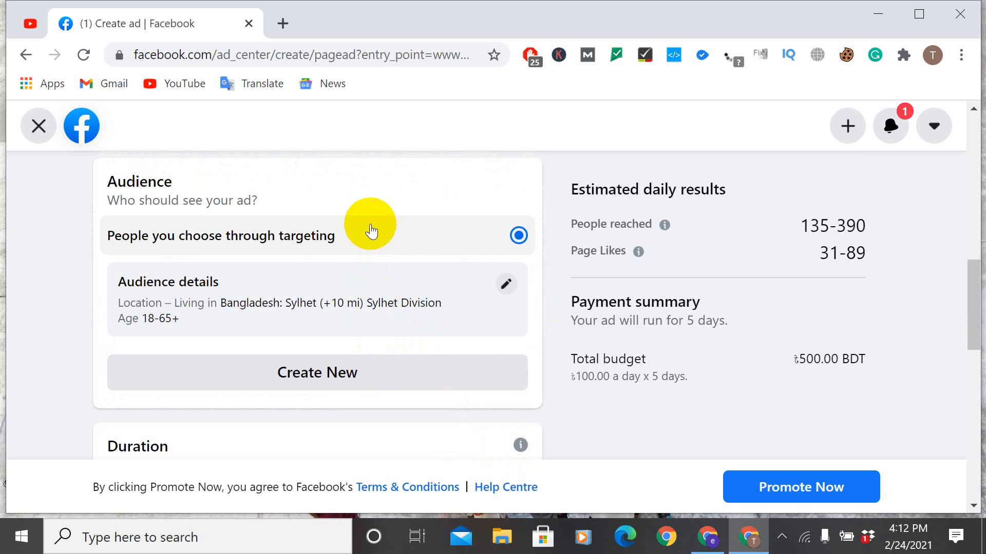
scroll(286, 240, down, 3)
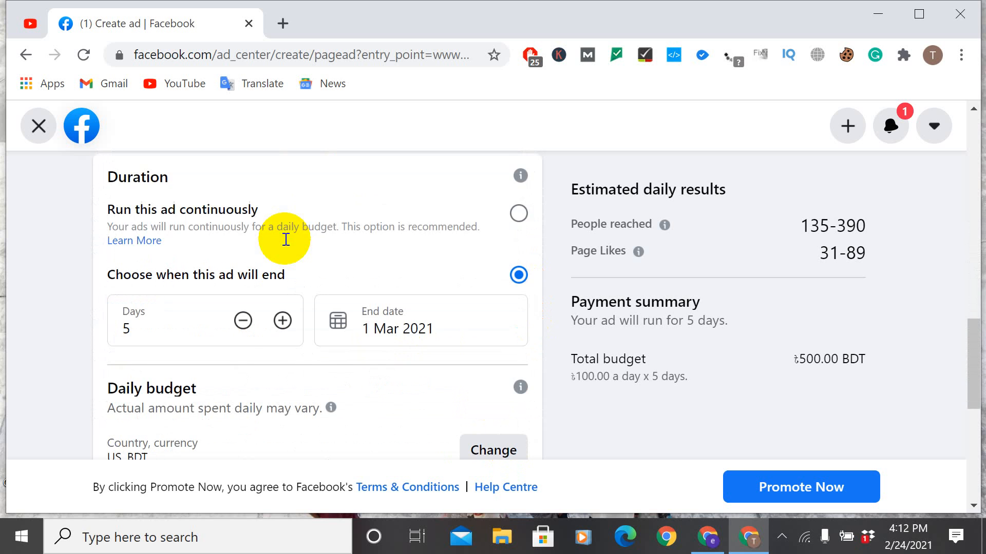
scroll(285, 240, up, 3)
scroll(285, 245, up, 5)
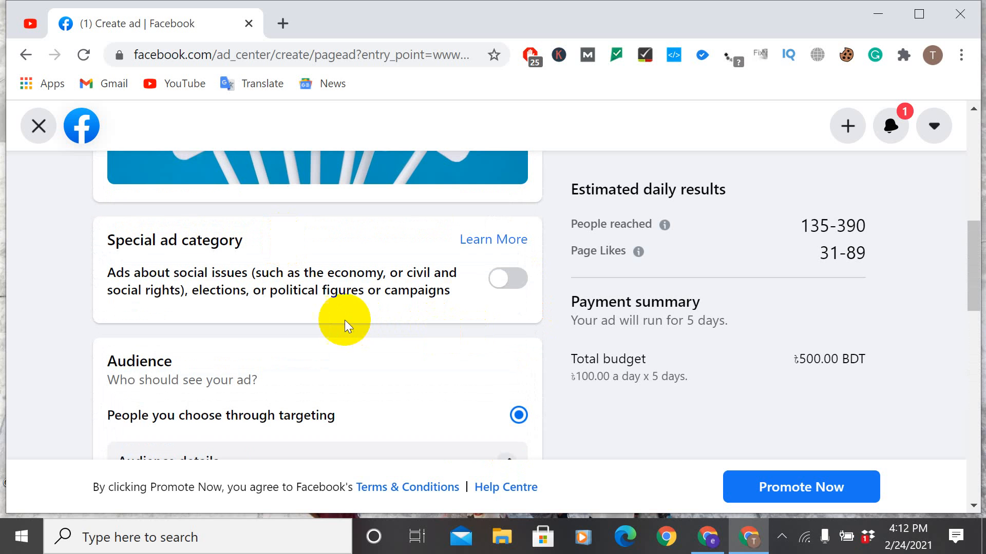
scroll(194, 354, down, 2)
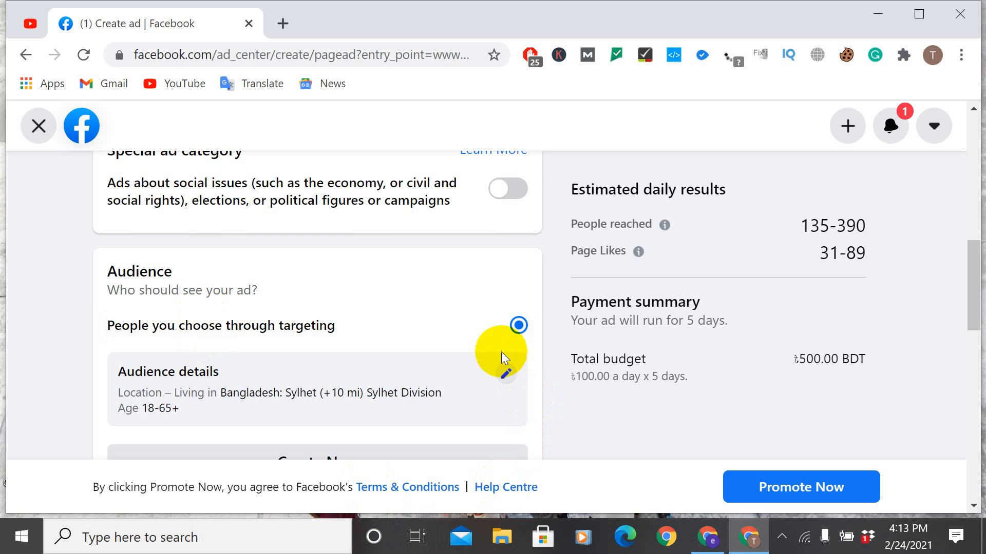
Step: Open the audience details for editing and set the target age range to 14–40
click(506, 372)
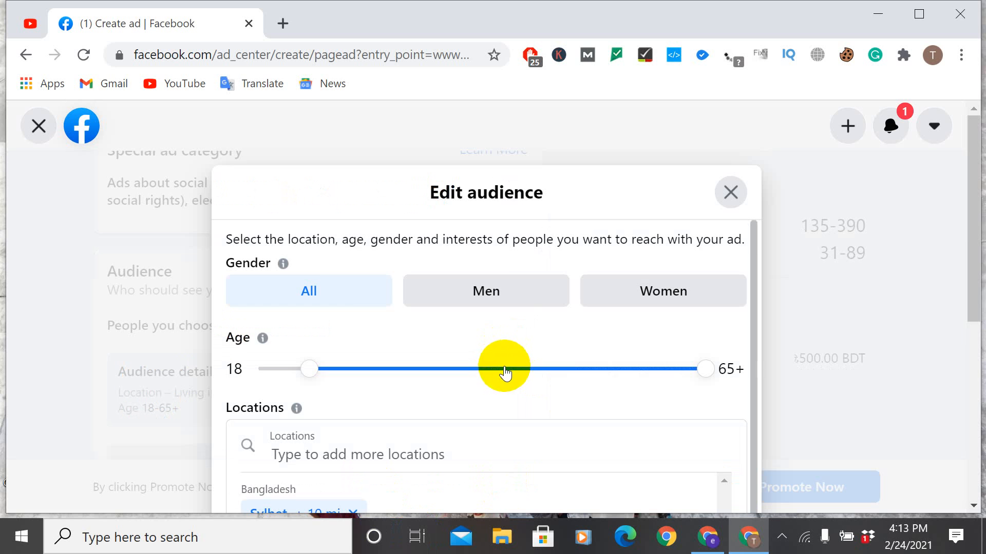
scroll(368, 291, down, 1)
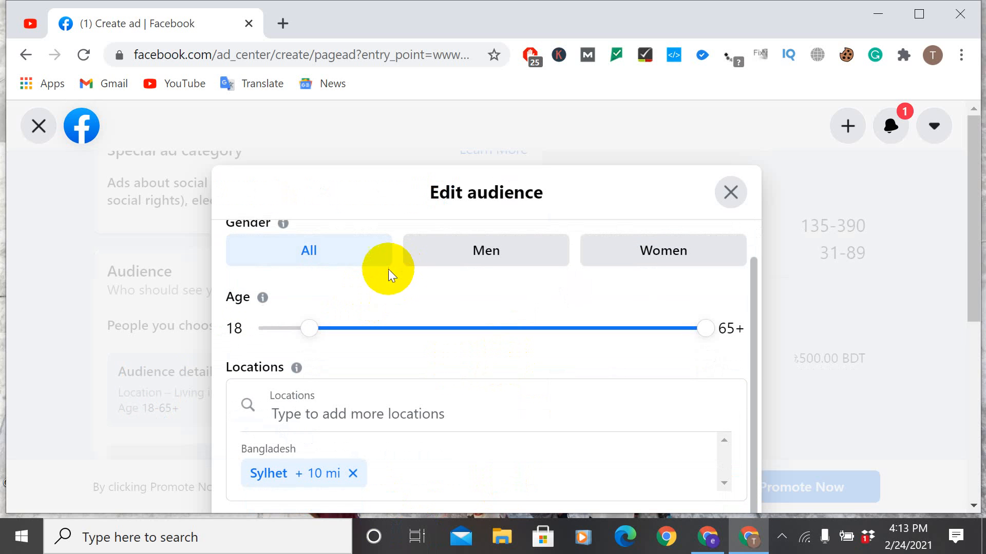
drag(309, 328, 293, 327)
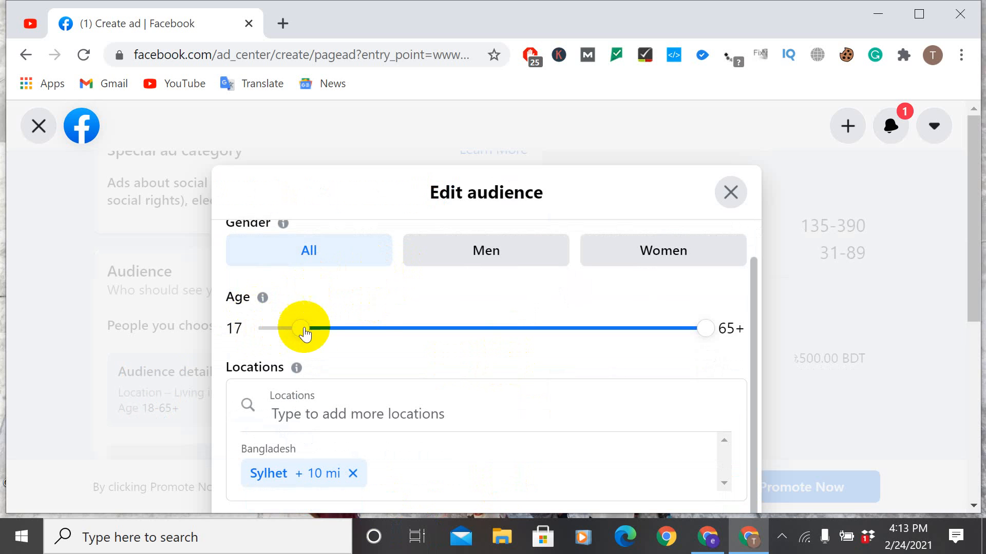
click(360, 342)
click(367, 329)
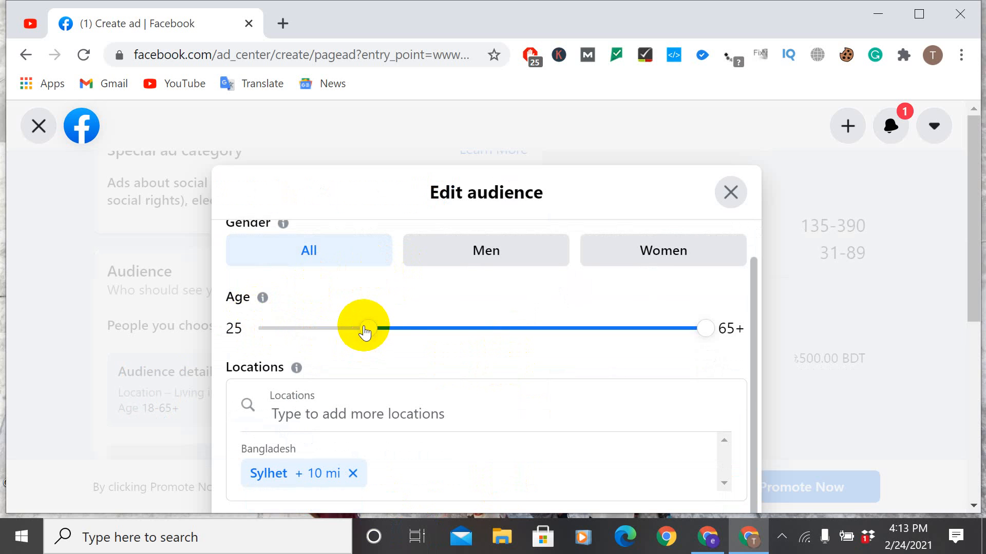
click(478, 329)
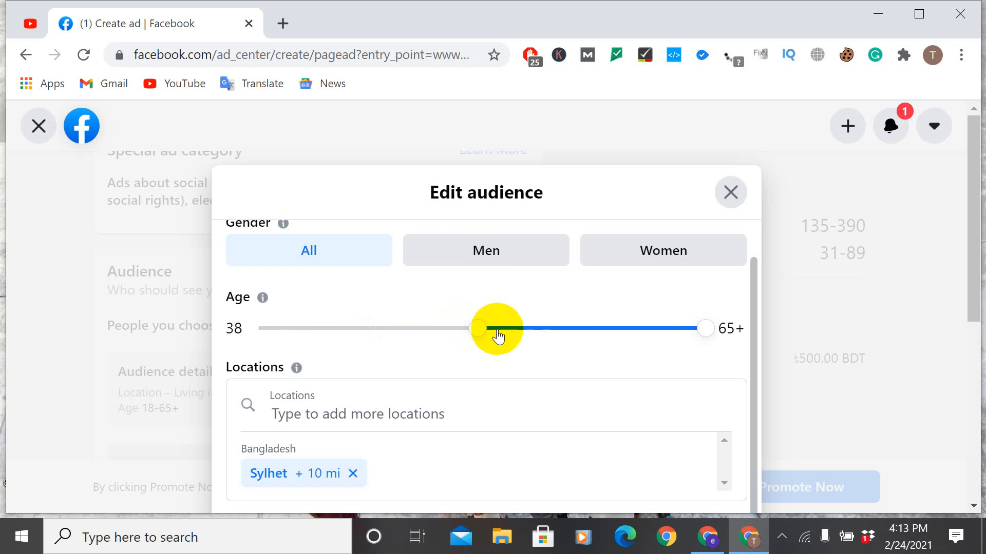
click(662, 330)
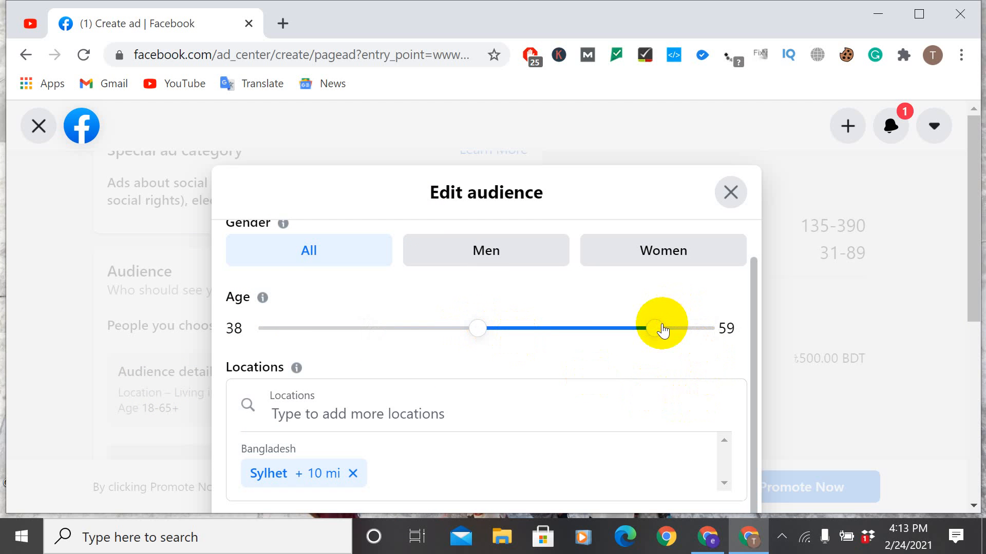
click(587, 326)
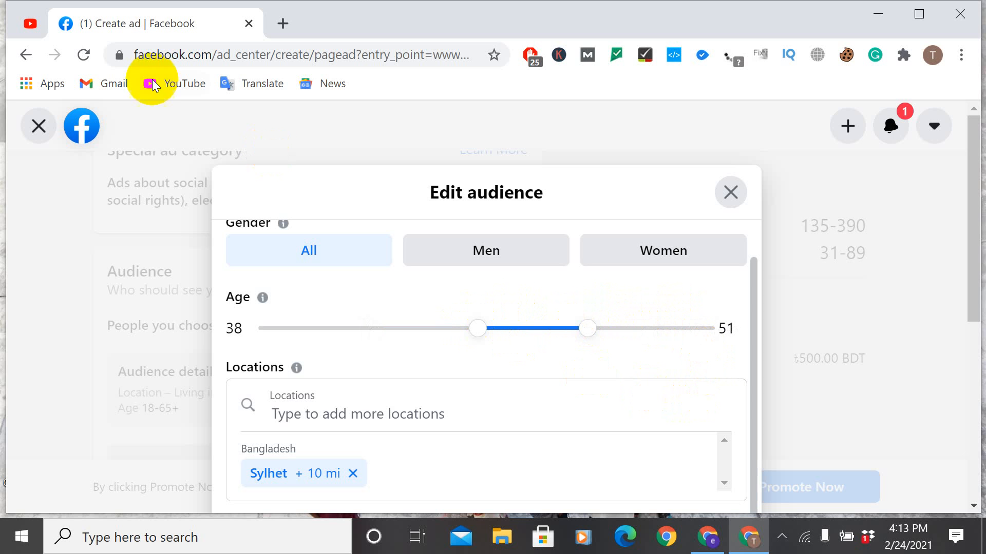
click(272, 329)
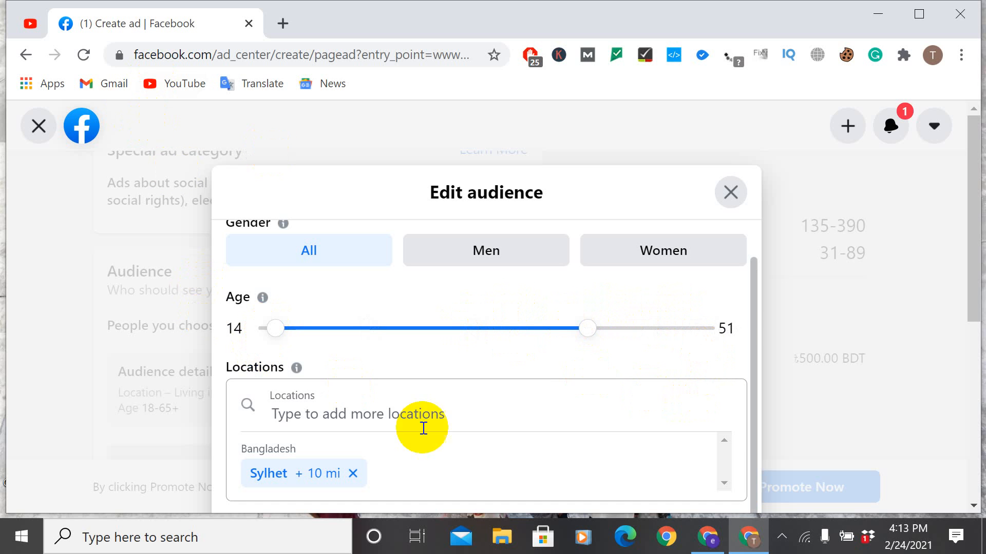
click(532, 330)
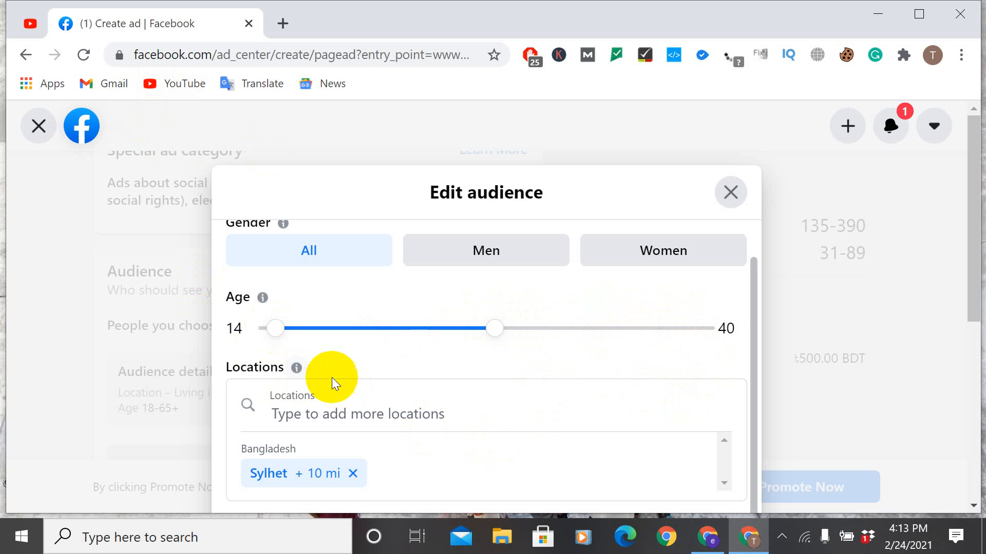
Step: Search the audience locations for "sylhet" and choose Sylhet Division, Bangladesh as the target location
click(281, 411)
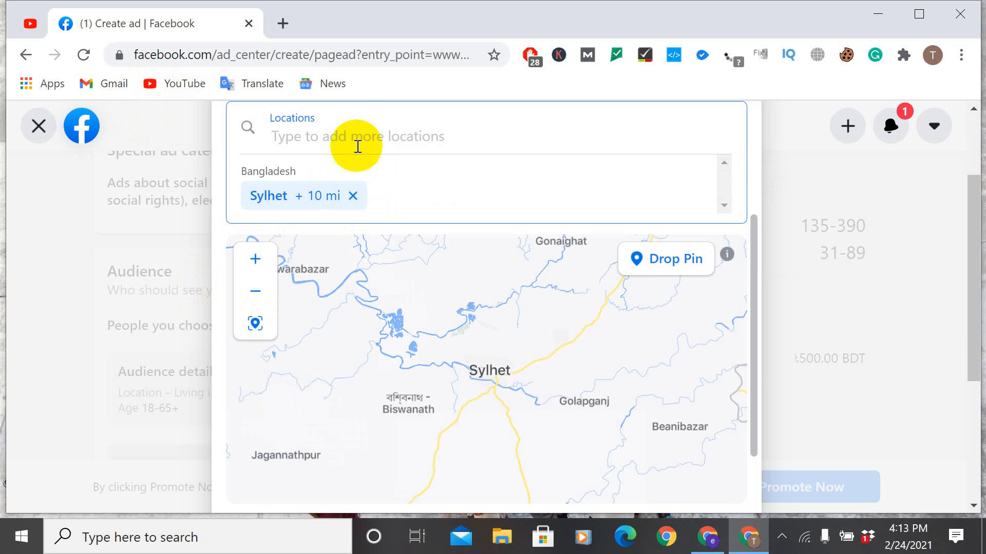
click(365, 129)
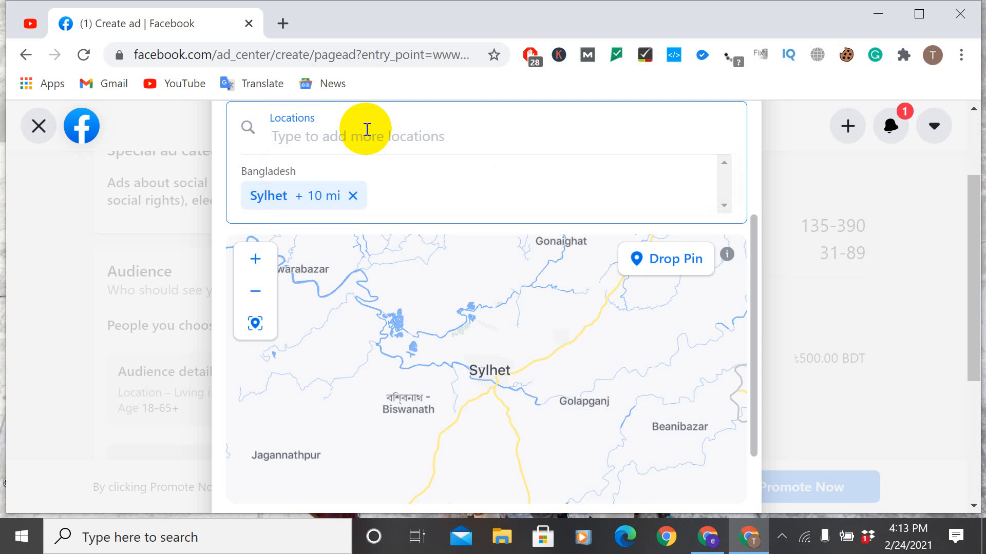
text(sy)
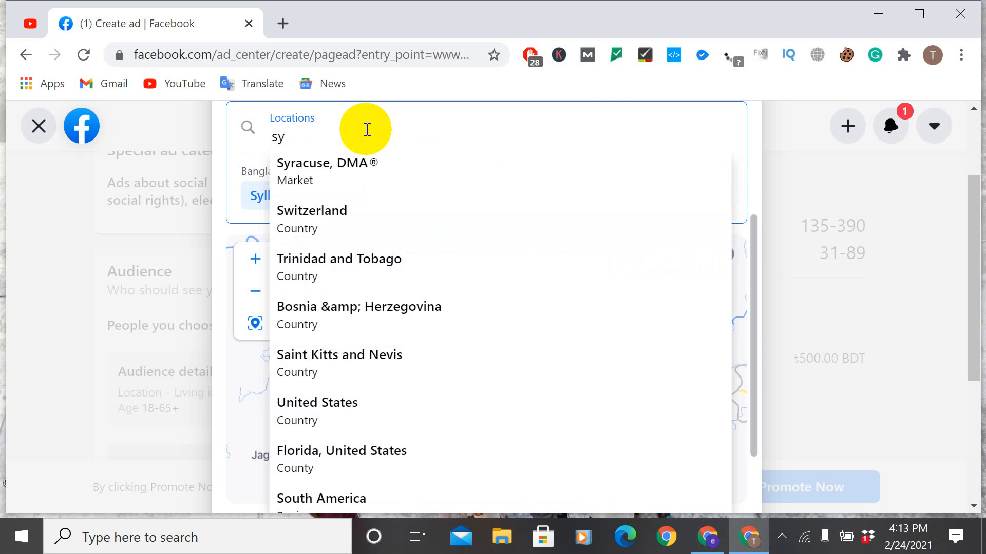
text(lhet)
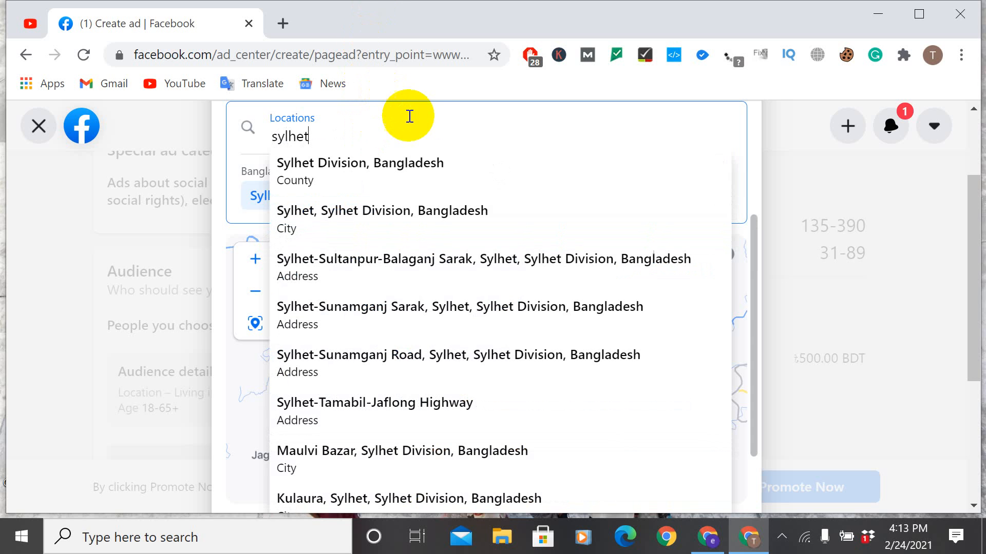
click(408, 167)
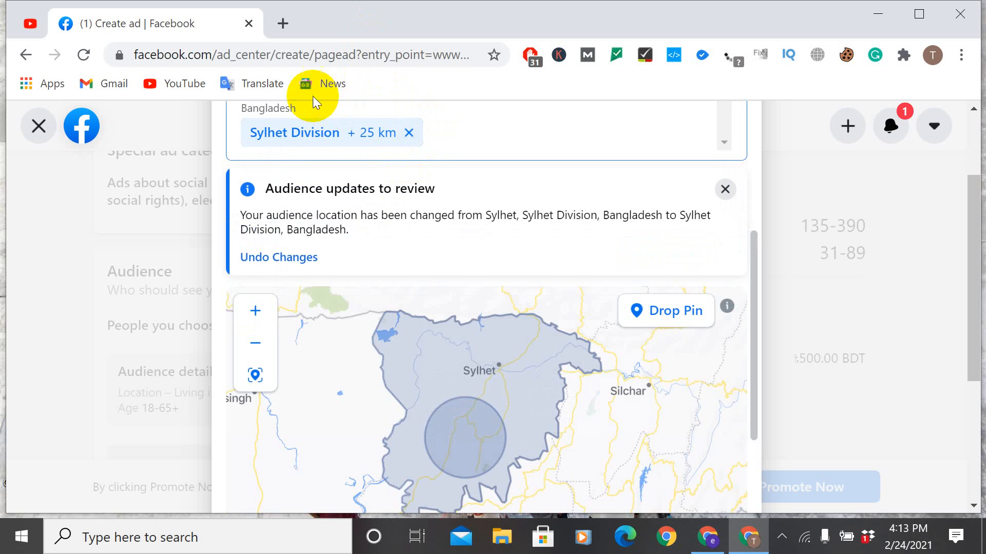
scroll(716, 174, down, 3)
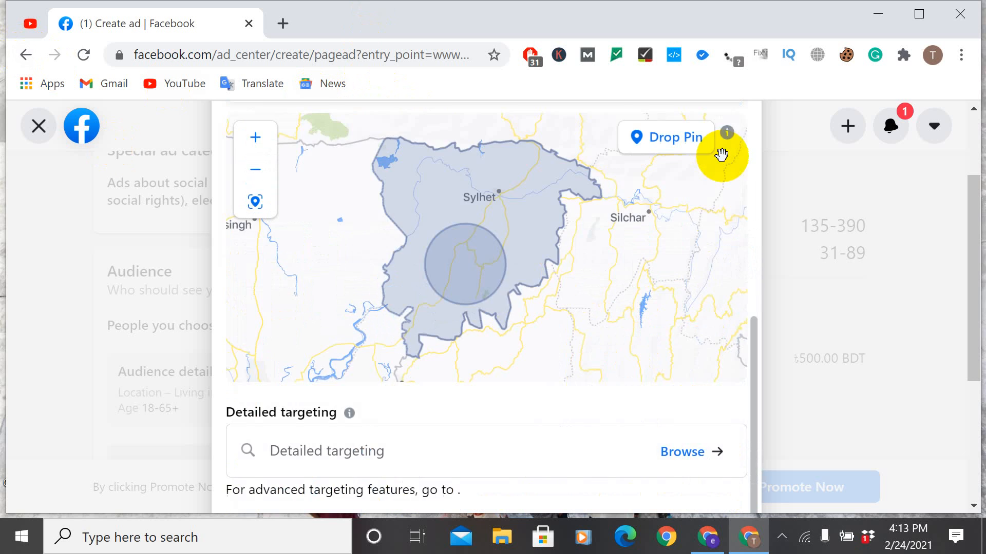
scroll(718, 154, up, 5)
click(319, 150)
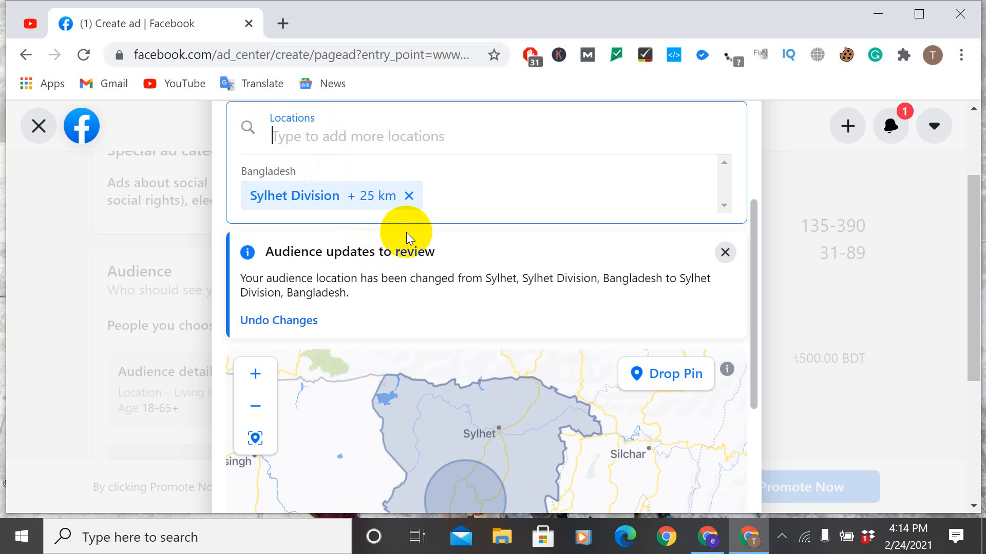
Step: Remove Sylhet Division from the audience locations, and close the audience editor, discarding the changes
click(409, 197)
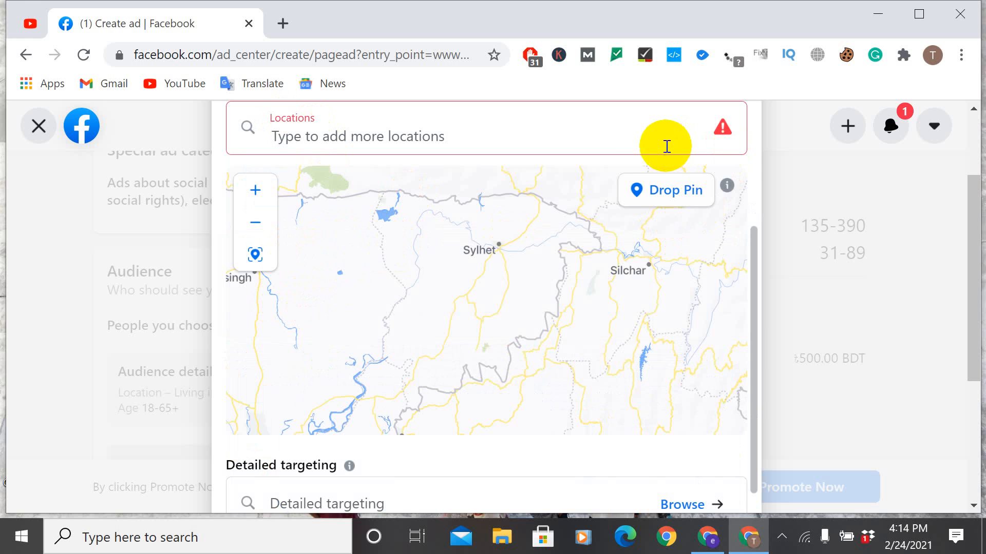
scroll(725, 444, up, 2)
scroll(725, 444, up, 2)
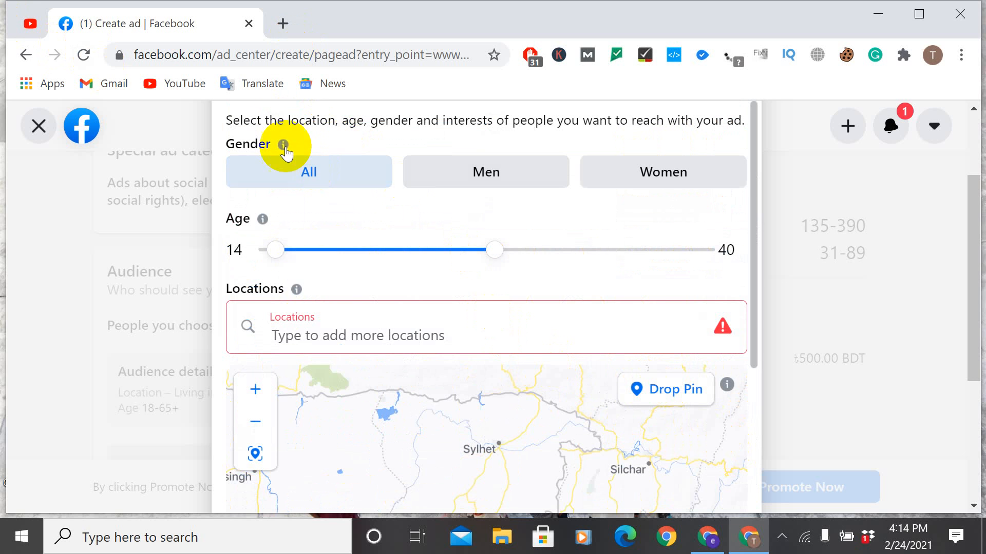
scroll(771, 396, up, 2)
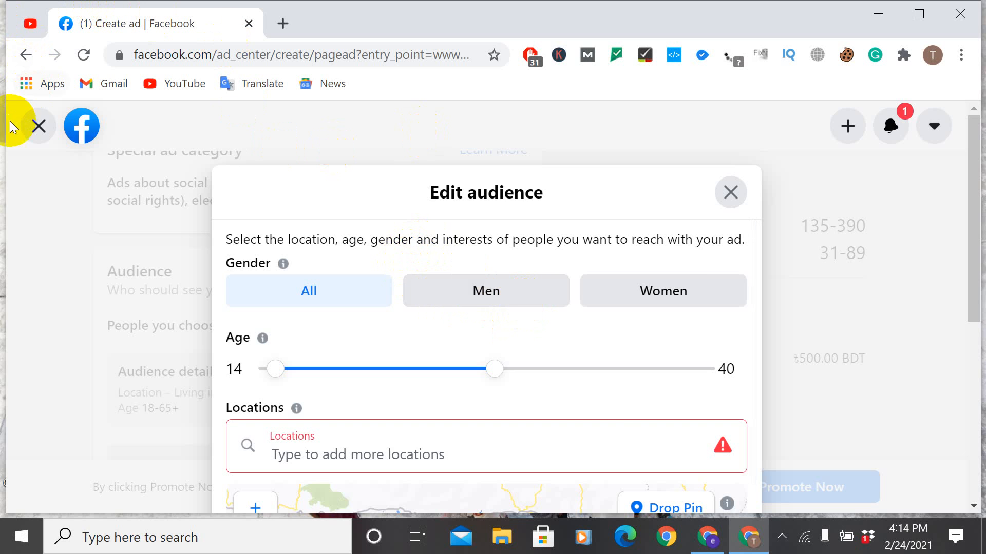
click(28, 128)
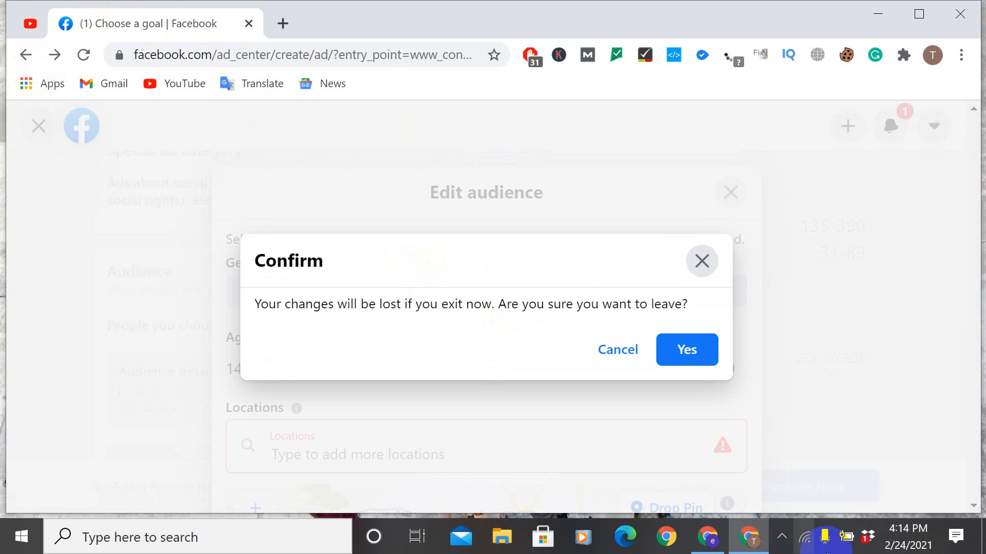
click(633, 354)
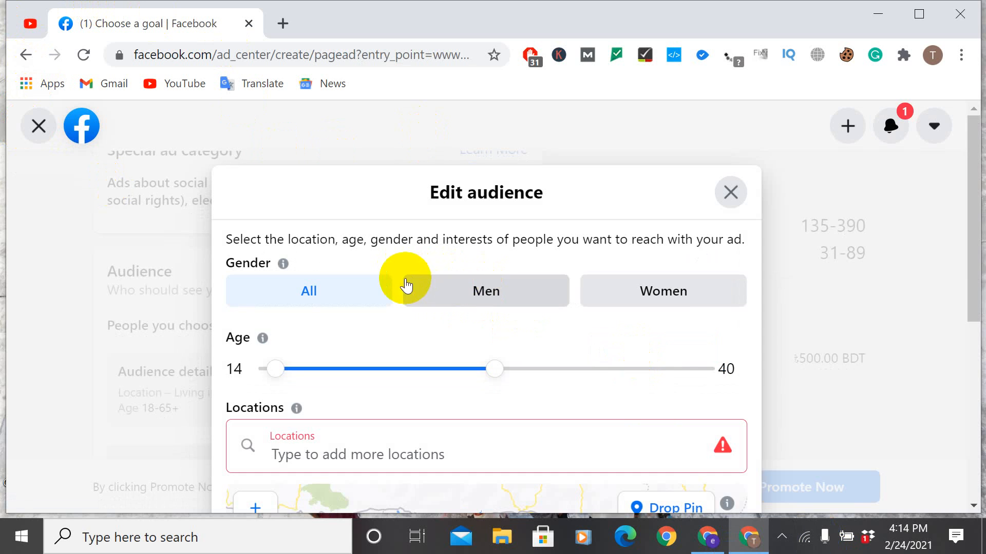
scroll(401, 278, down, 5)
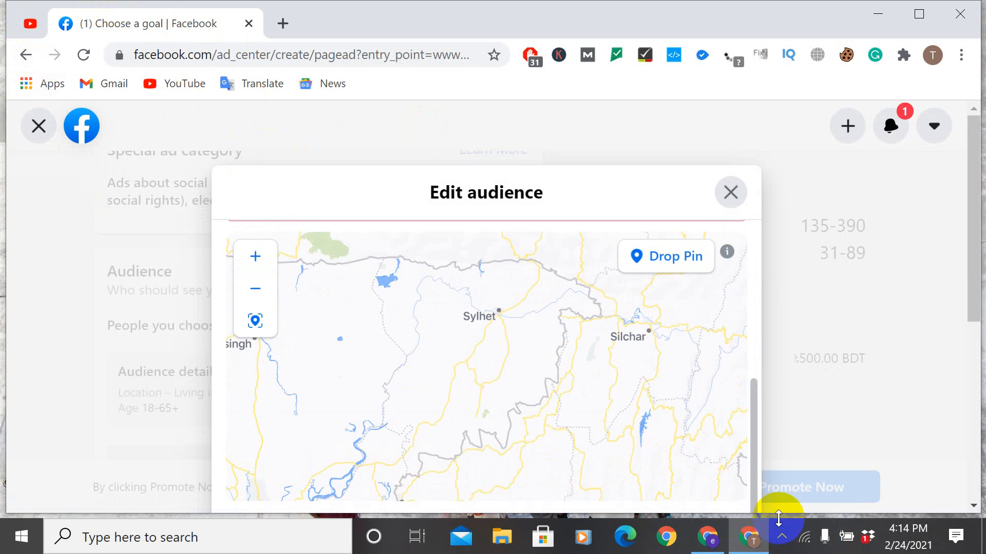
click(728, 182)
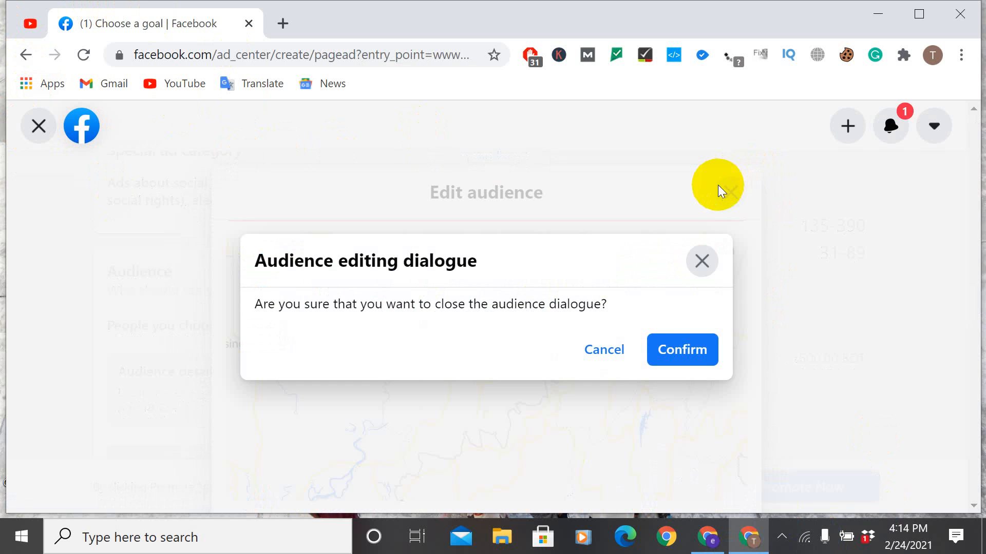
click(687, 344)
Step: Reopen the audience details for editing, search the locations for "sylhet" and choose Sylhet Division, Bangladesh as the target location
scroll(478, 236, up, 3)
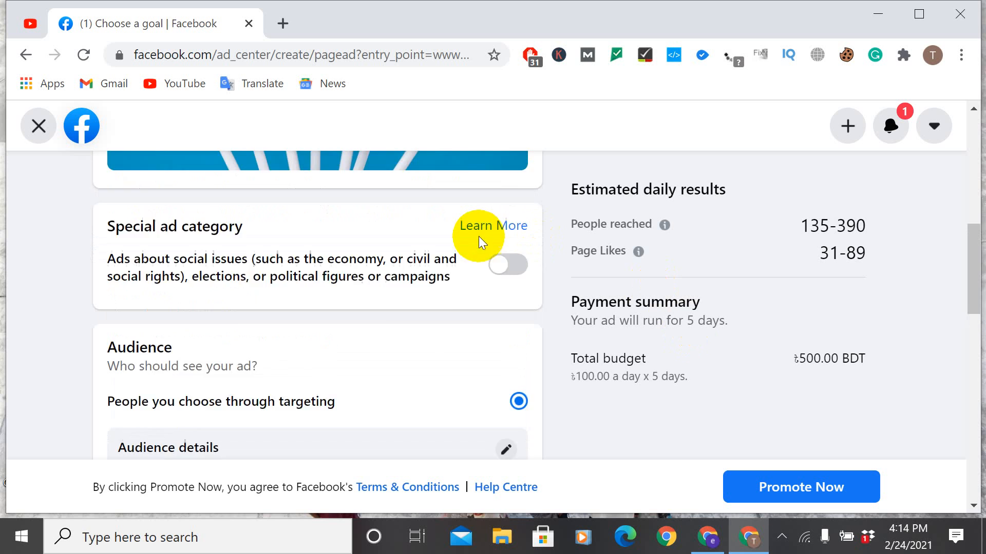
scroll(478, 236, down, 3)
scroll(479, 236, down, 3)
scroll(474, 236, up, 3)
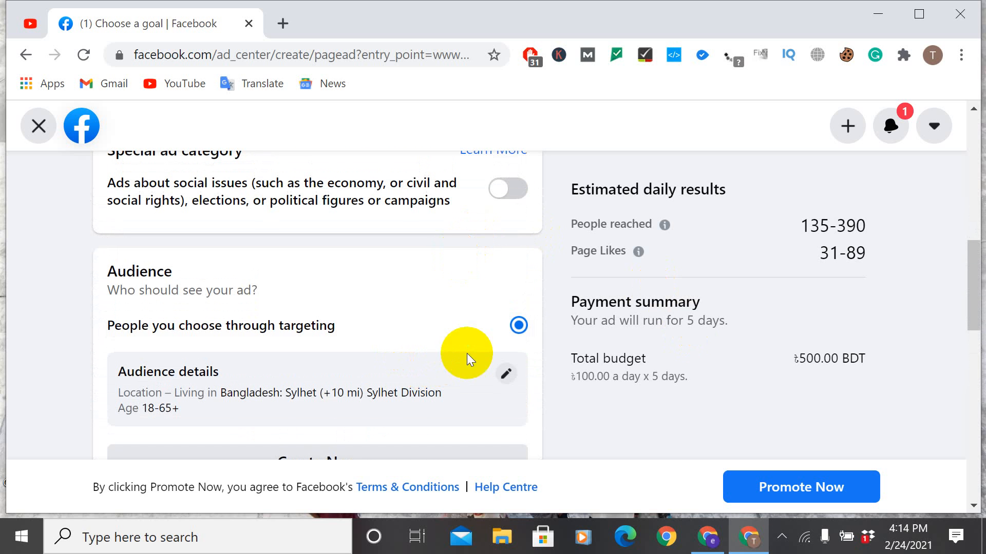
click(512, 378)
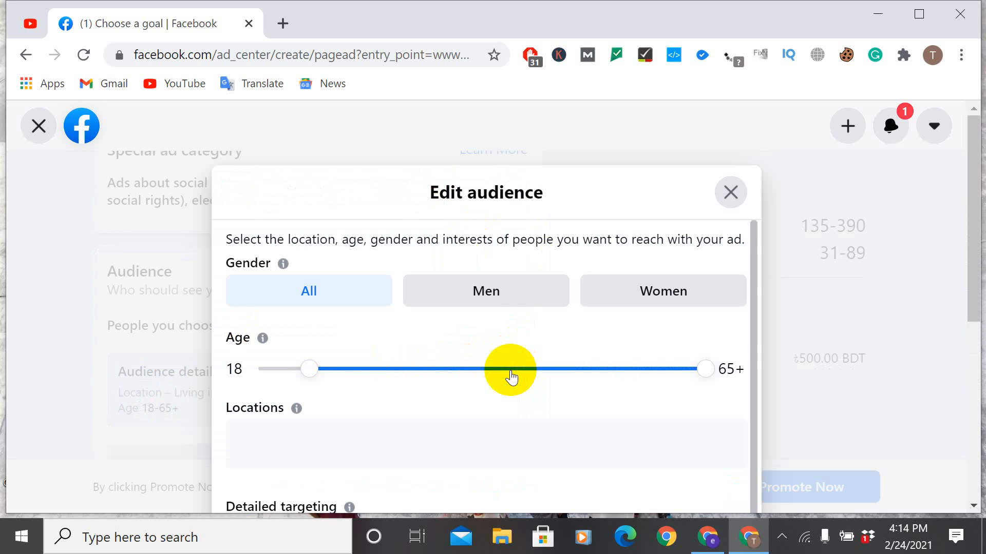
scroll(406, 358, down, 1)
click(341, 384)
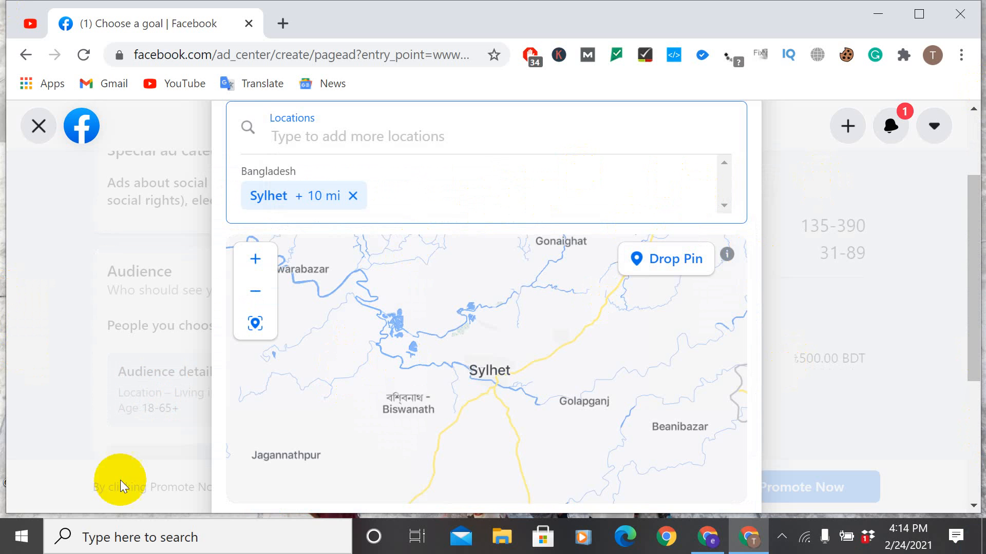
click(248, 136)
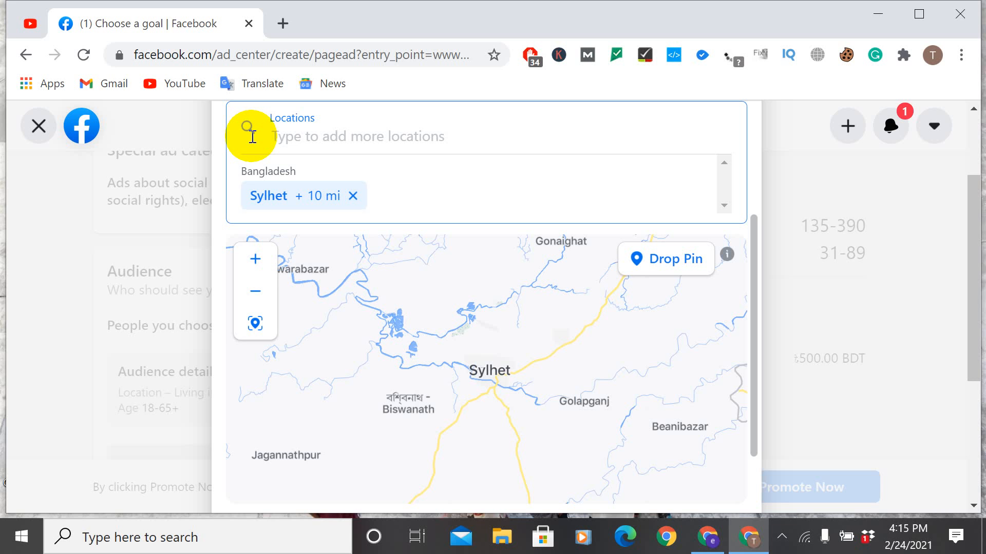
text(s)
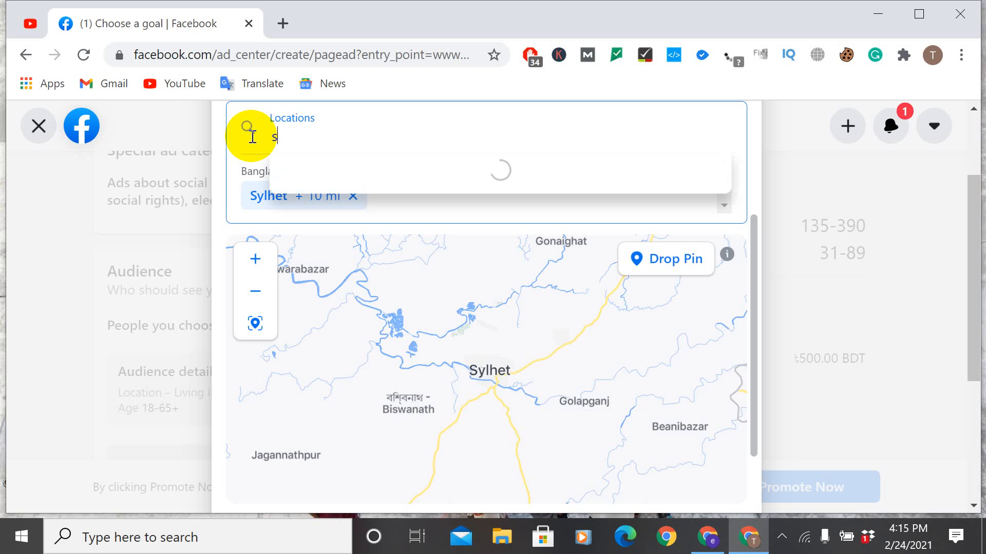
text(y)
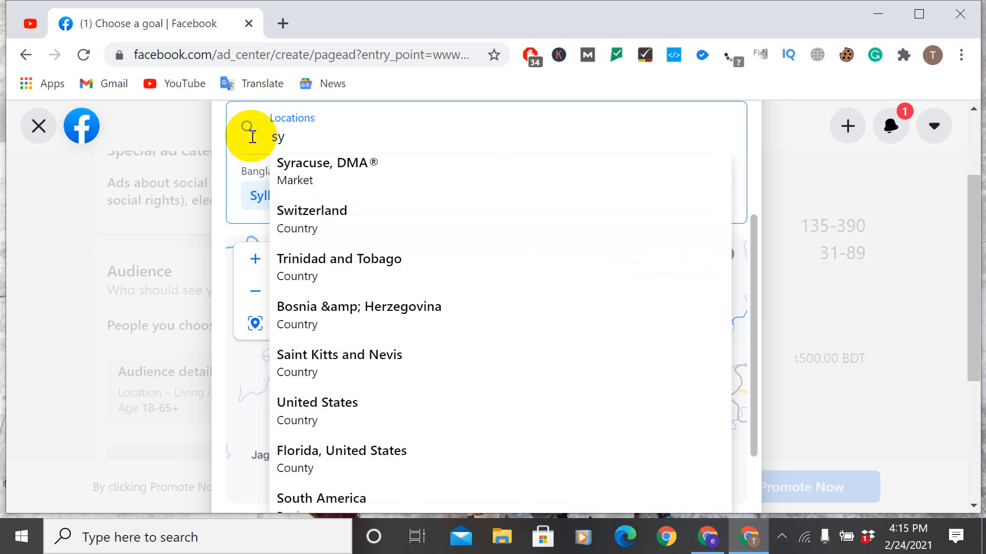
text(lhet)
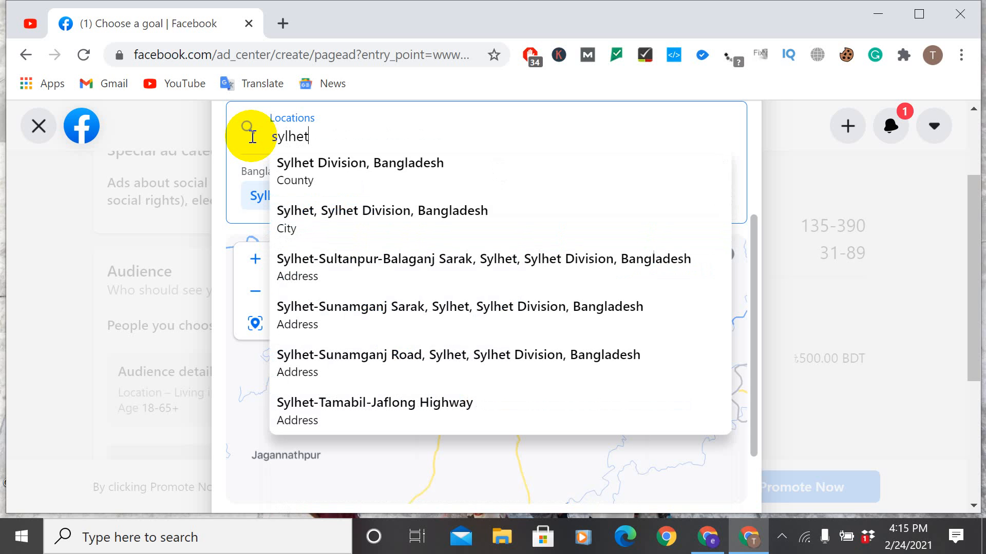
click(338, 185)
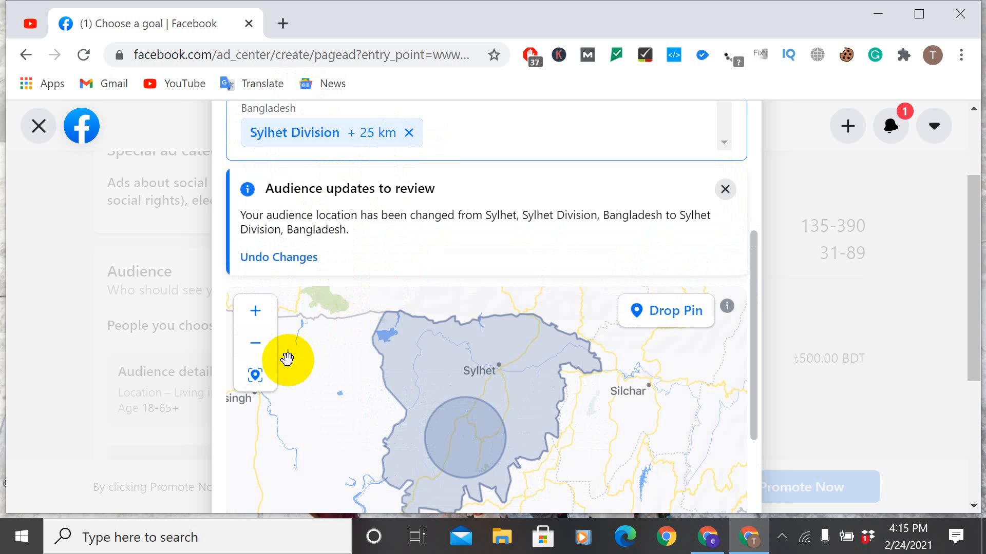
Step: Check the target area on the audience map and save the edited audience
scroll(305, 307, down, 5)
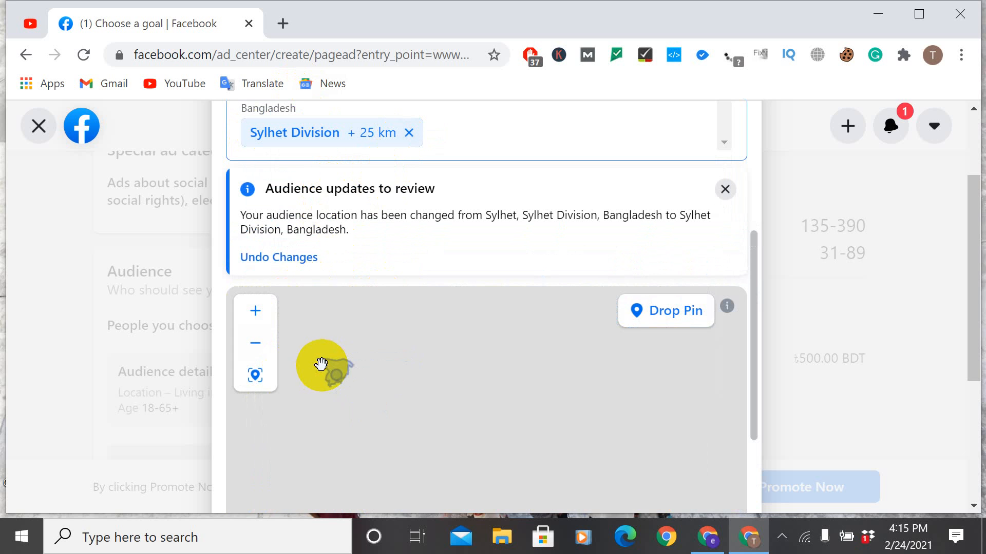
scroll(326, 374, up, 3)
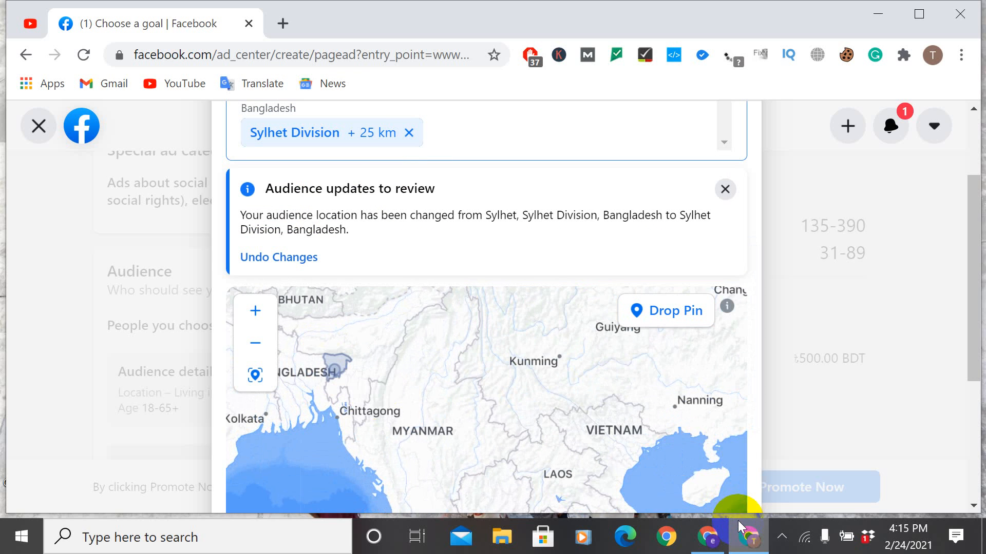
scroll(976, 349, down, 5)
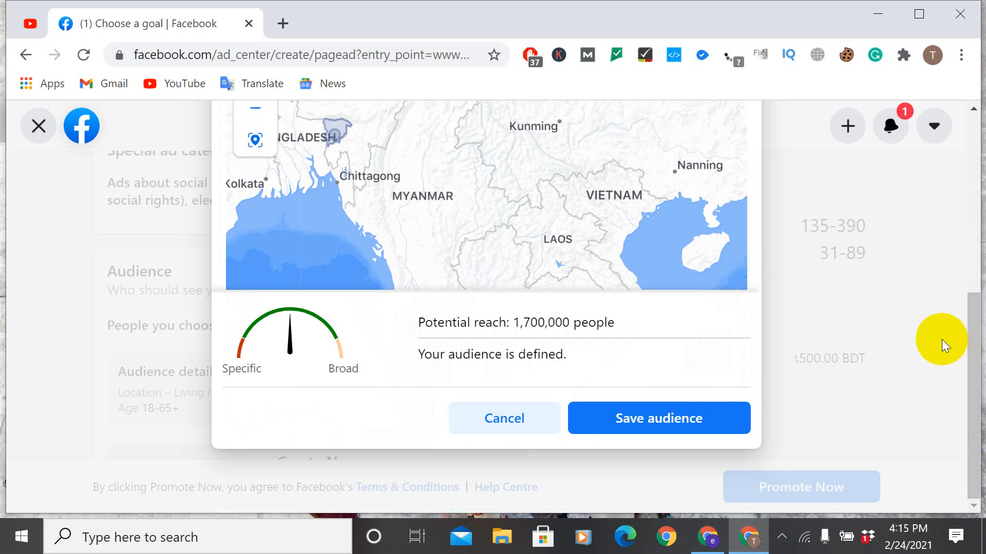
click(648, 421)
Step: Try the option to run the ad continuously, and switch the duration back to choosing when the ad will end
scroll(419, 346, down, 5)
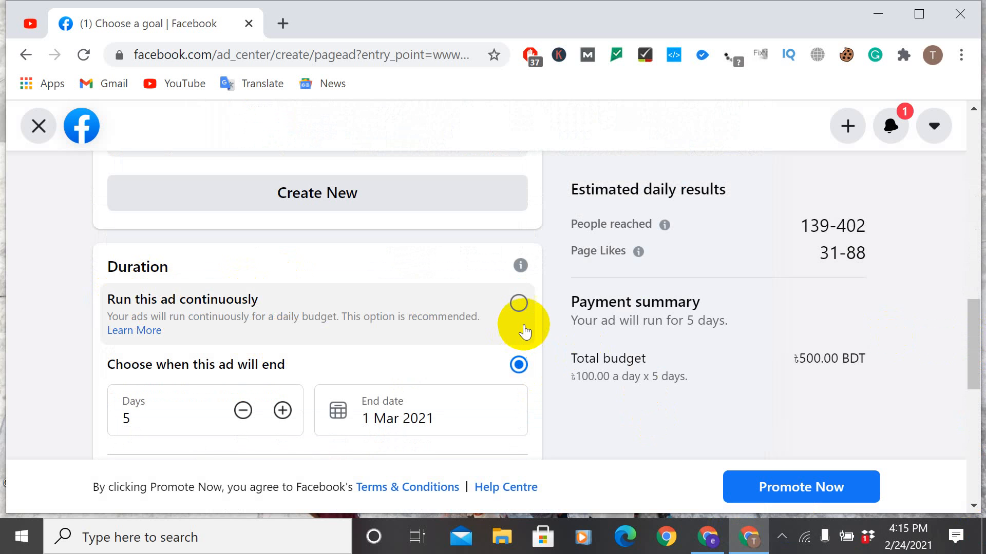
click(518, 302)
scroll(477, 338, down, 2)
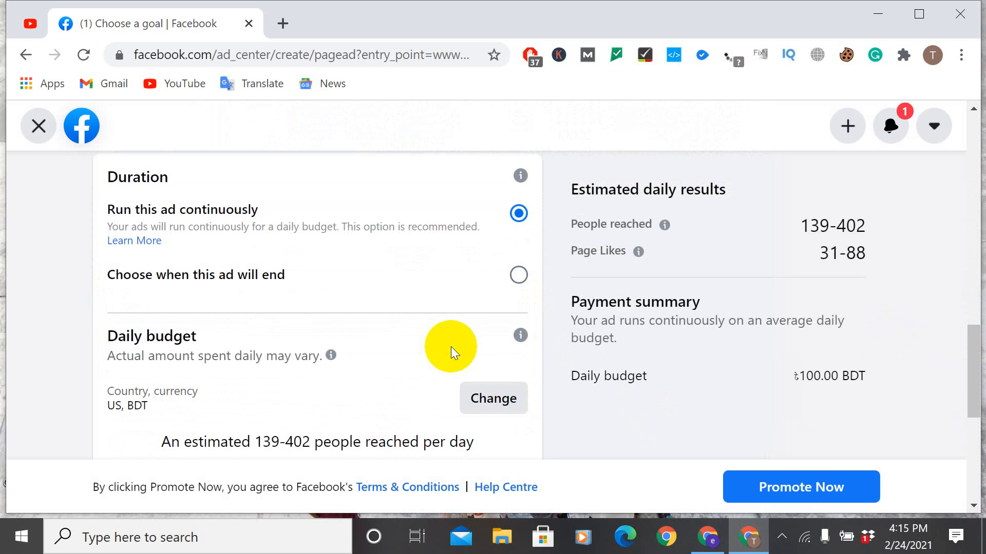
click(518, 275)
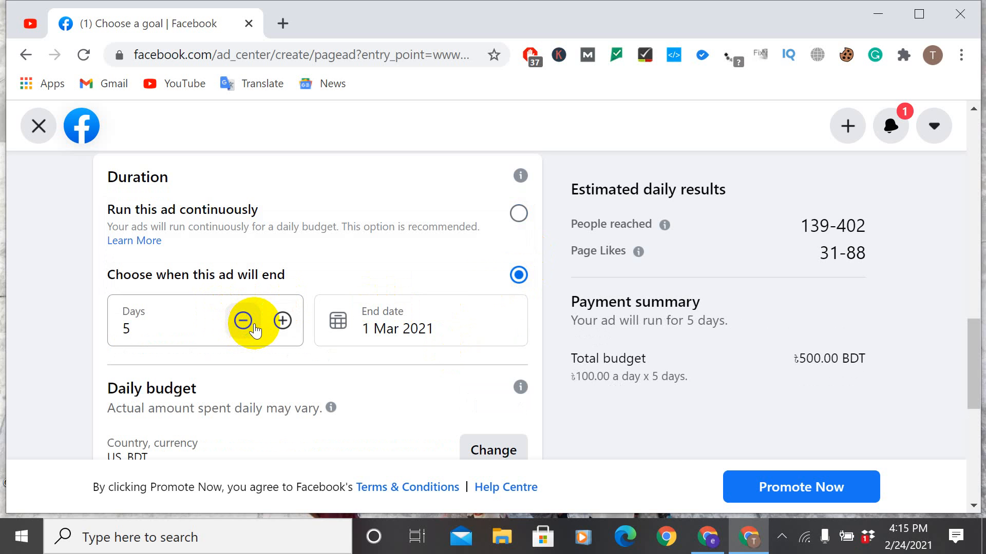
Step: Set the ad's duration to 30 days, ending on 26 Mar 2021
click(283, 322)
click(282, 322)
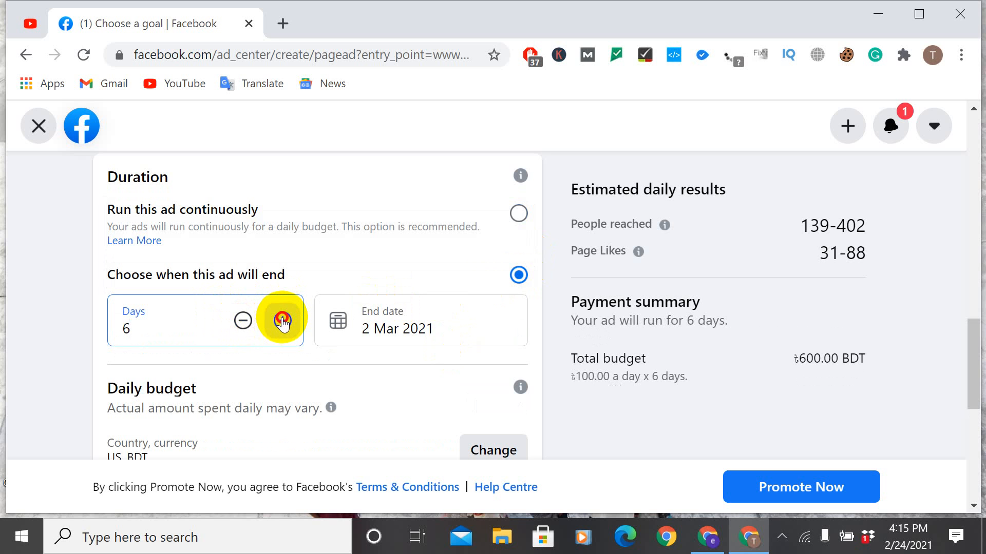
click(282, 322)
click(282, 322)
double_click(281, 321)
triple_click(282, 321)
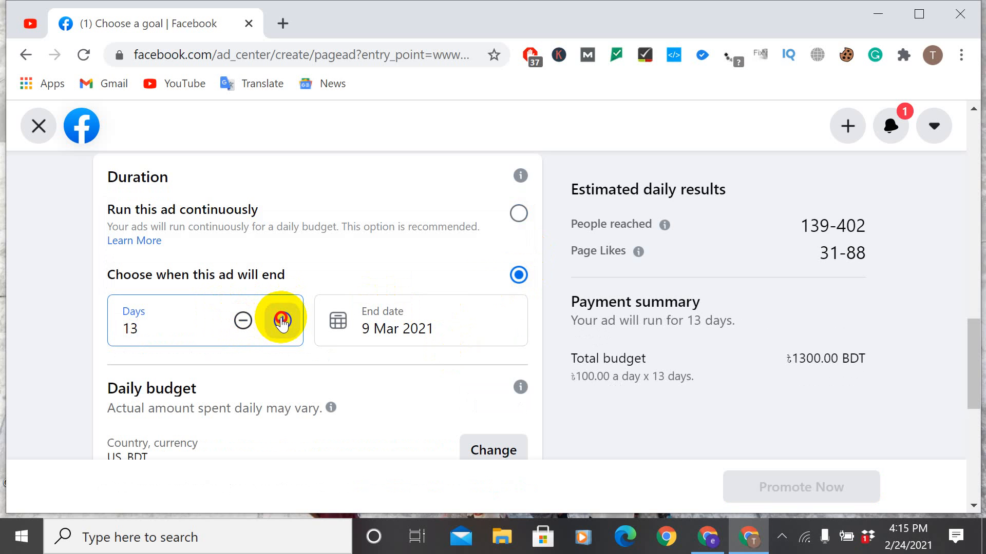
double_click(282, 322)
triple_click(282, 321)
double_click(282, 321)
double_click(282, 321)
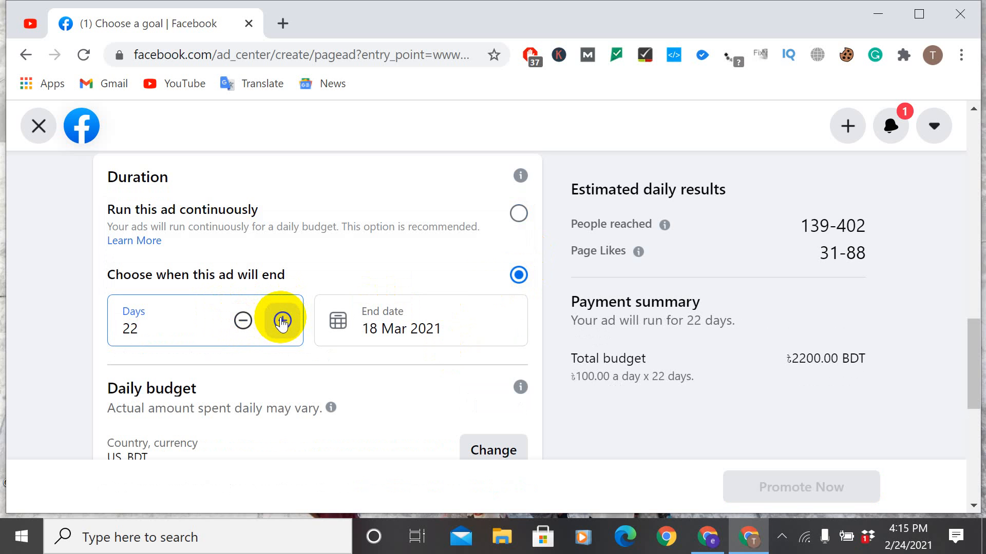
double_click(282, 321)
click(282, 321)
double_click(281, 321)
click(282, 321)
click(282, 322)
click(282, 321)
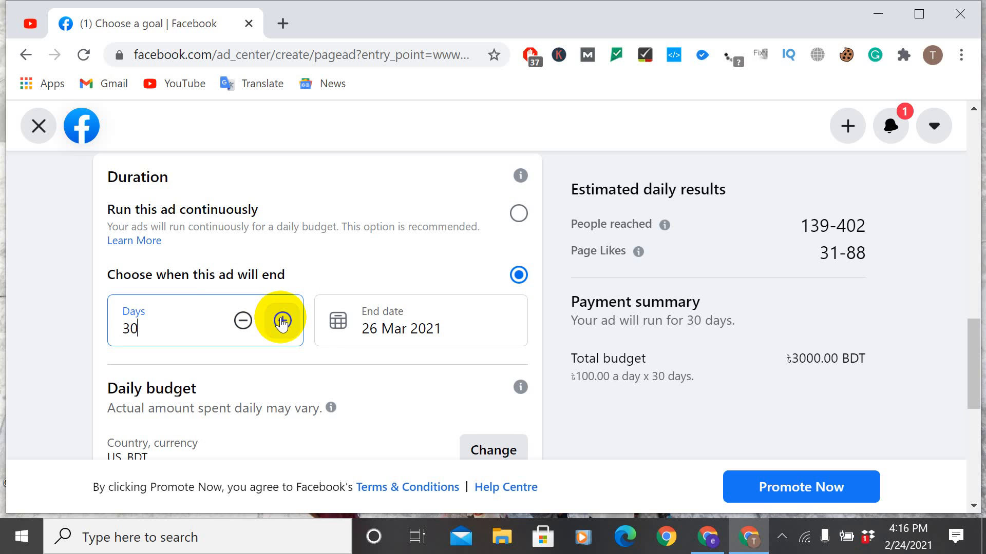
double_click(434, 328)
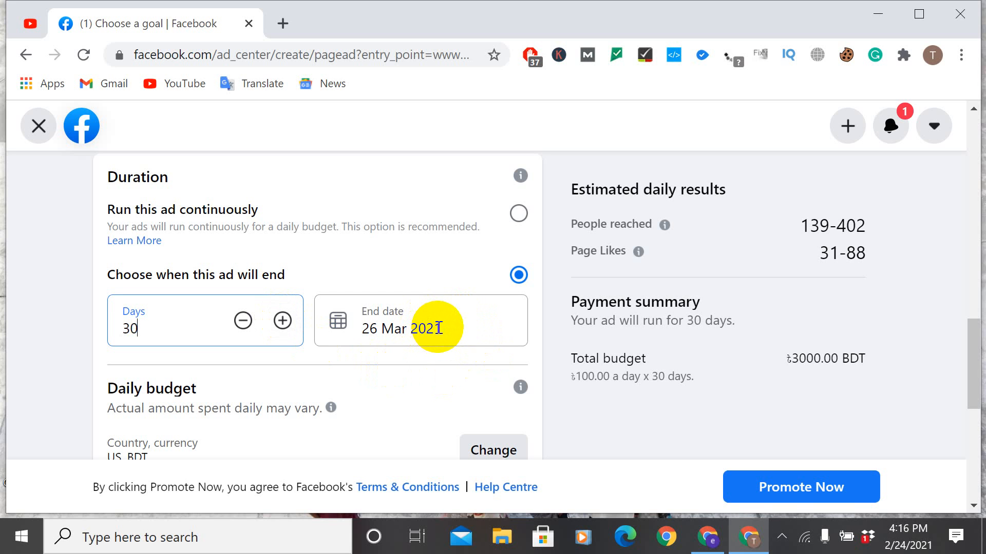
scroll(438, 328, down, 3)
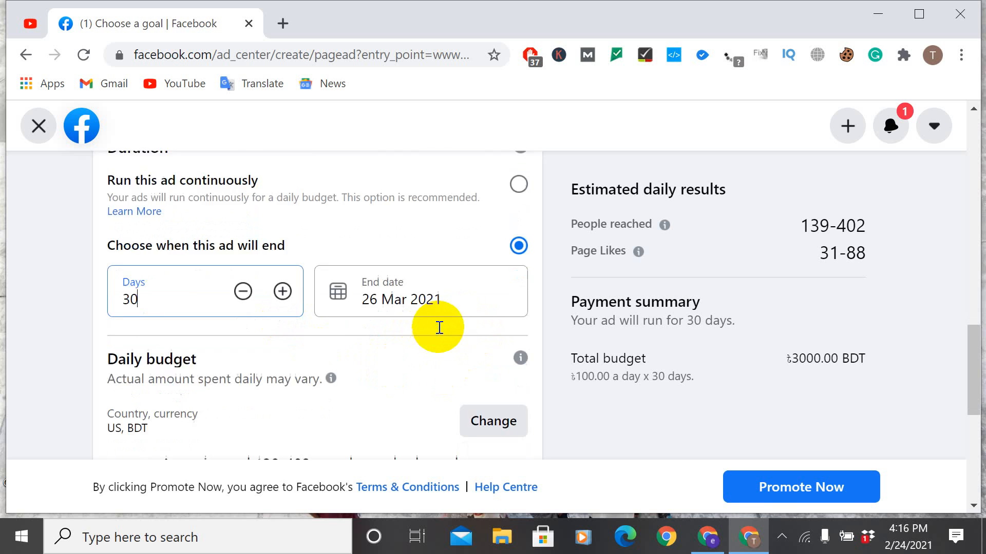
scroll(438, 326, up, 3)
click(435, 327)
Step: Change the budget's location settings to Bangladesh, Bangladeshi Taka and the (GMT +06:00) Dhaka Time zone, and save them
scroll(435, 328, down, 2)
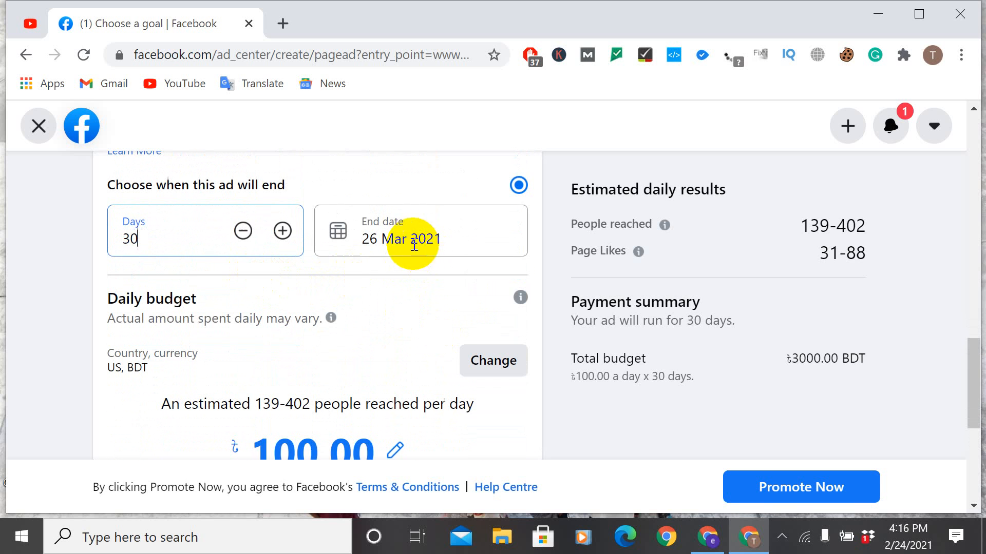
click(498, 365)
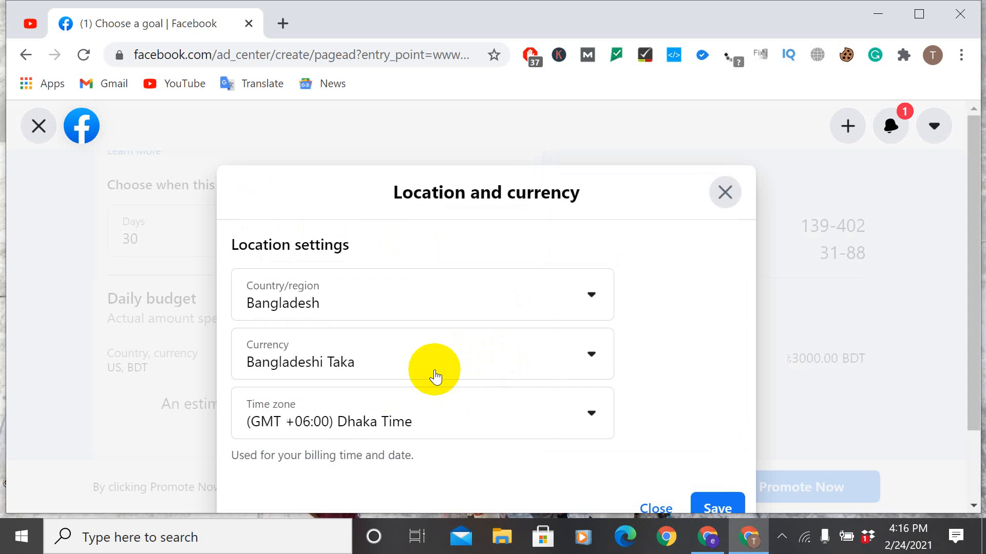
scroll(436, 385, down, 3)
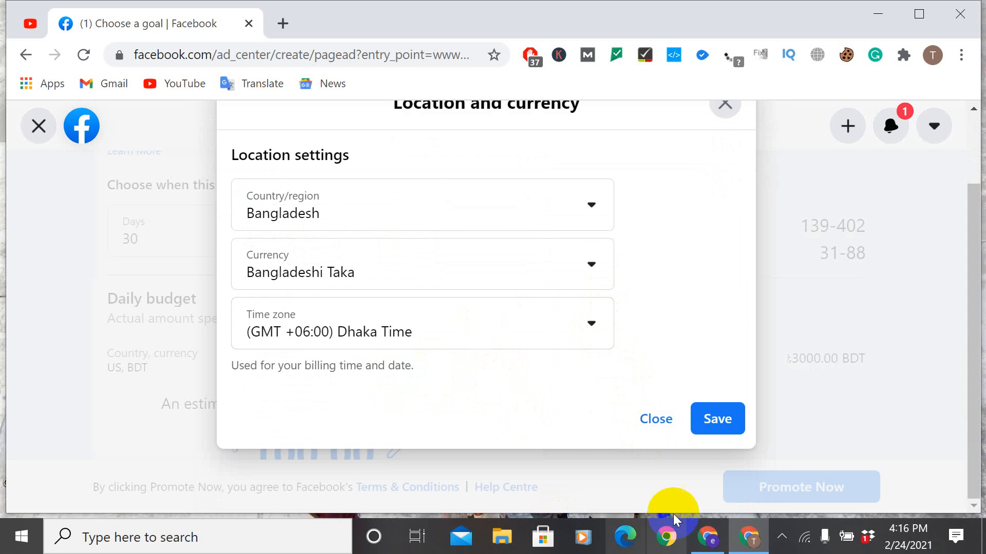
click(716, 415)
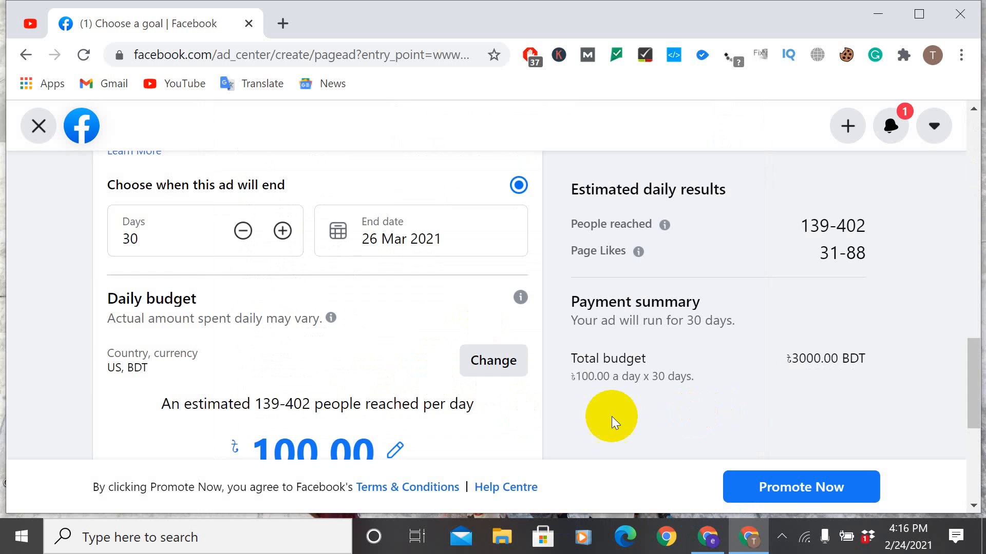
Step: Open the daily budget amount for editing, and reopen the location and currency settings and save them as they are
scroll(606, 418, down, 3)
scroll(577, 418, up, 2)
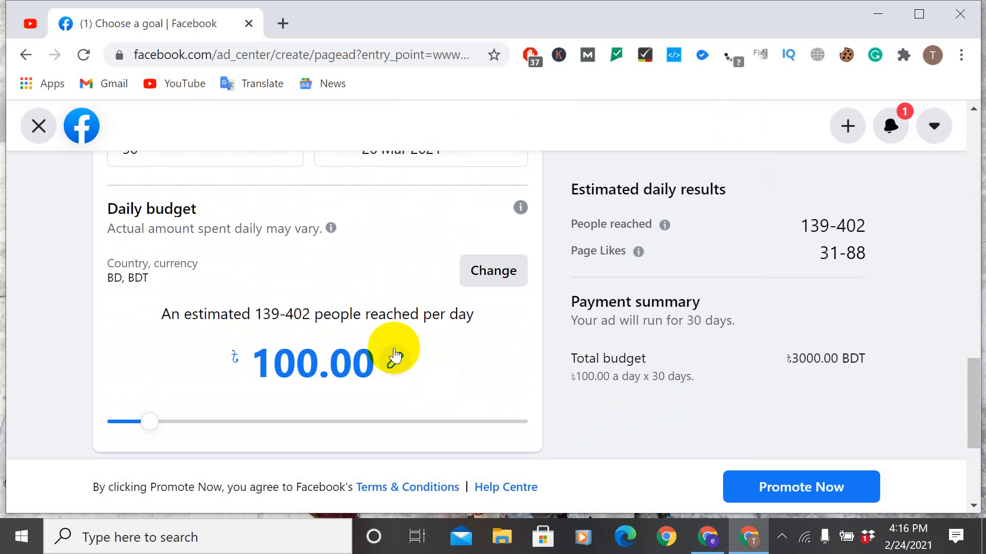
click(394, 357)
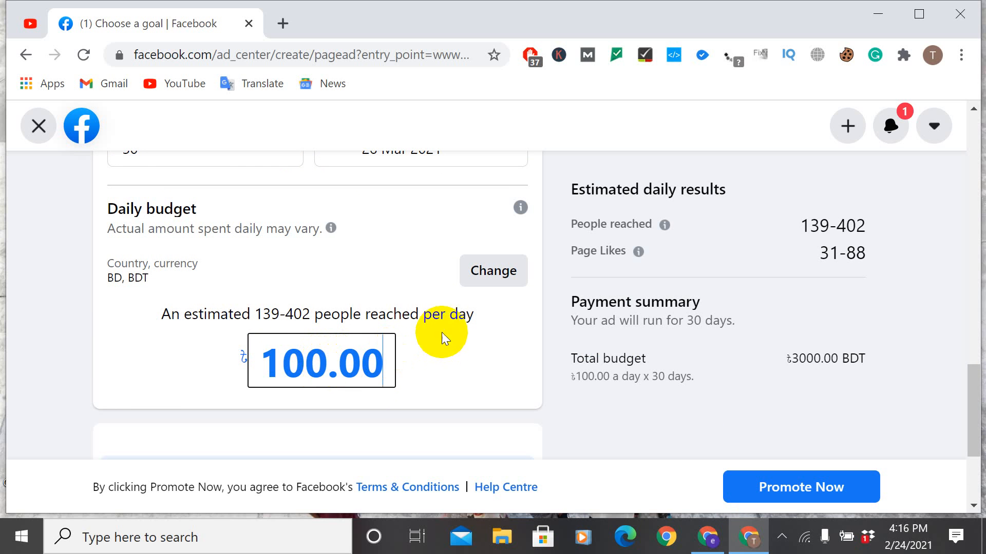
click(502, 273)
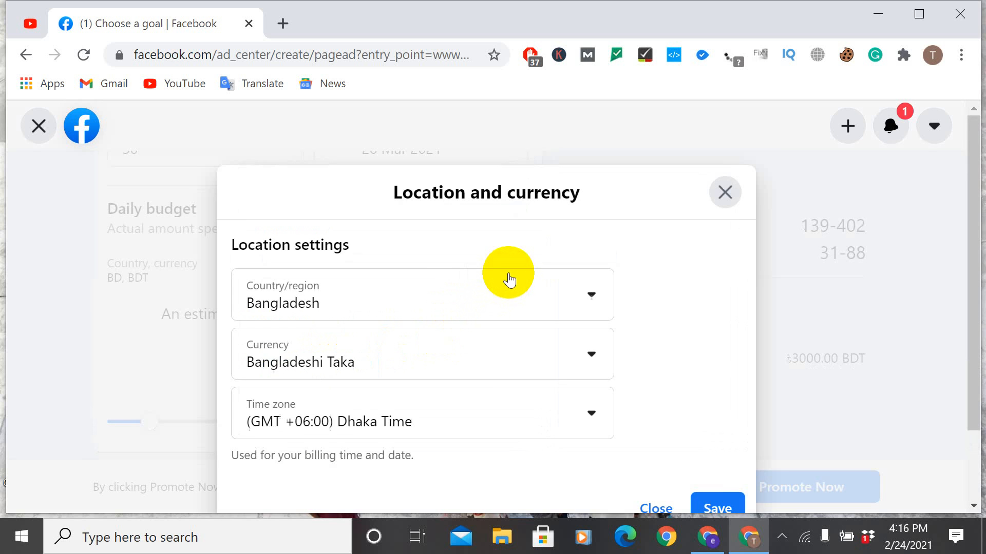
scroll(457, 339, down, 2)
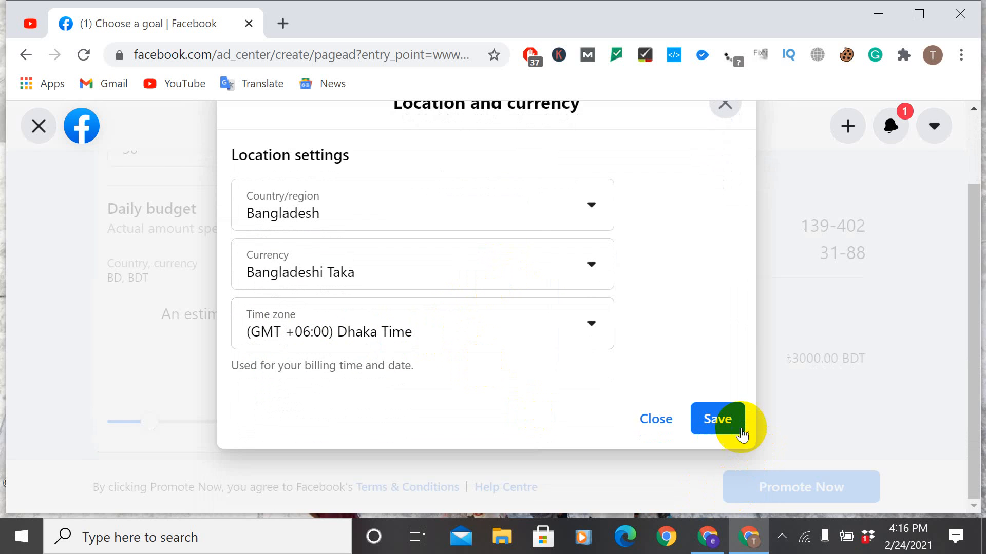
click(729, 418)
Step: Start adding a debit or credit card payment method for the ad and indicate that there is an ad credit to claim
scroll(867, 485, down, 3)
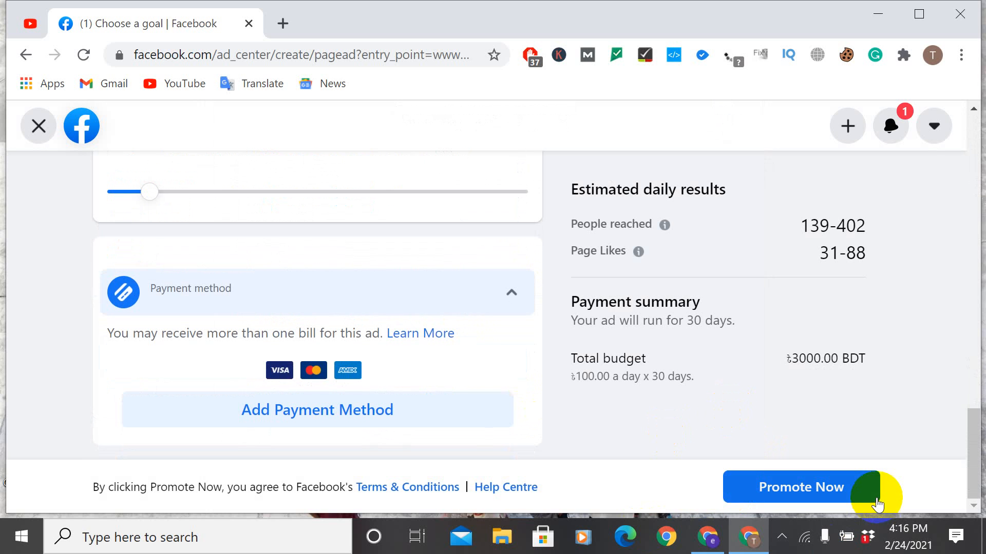
click(408, 401)
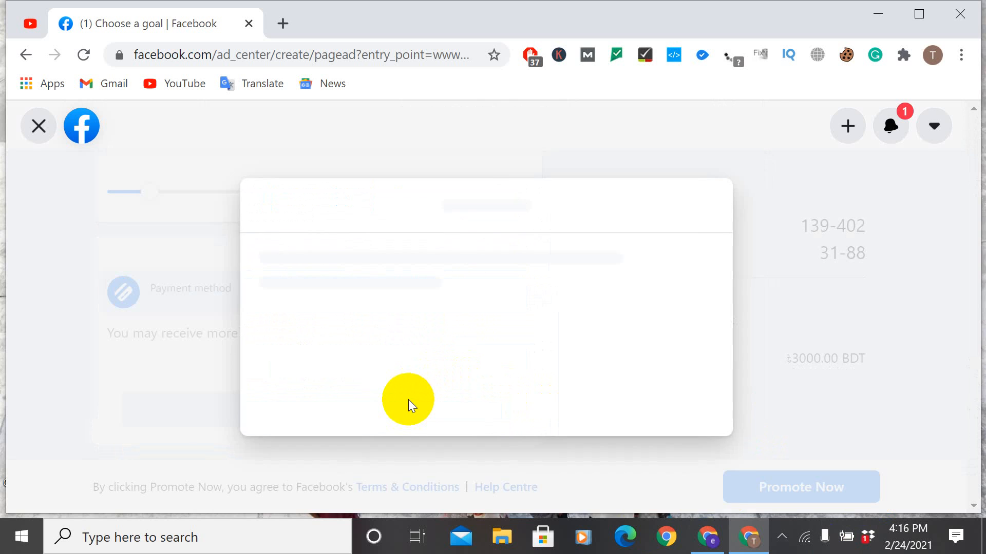
scroll(428, 386, down, 3)
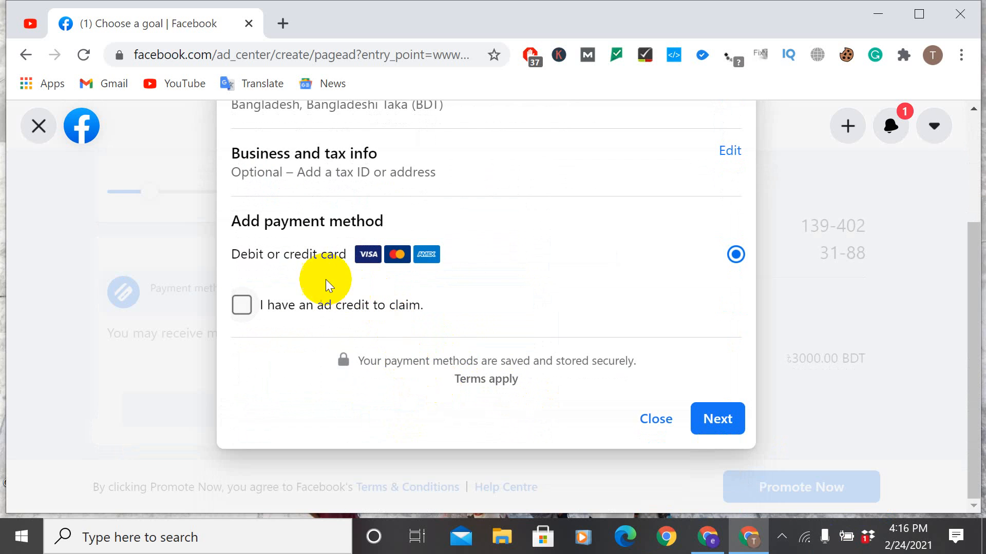
scroll(421, 221, up, 2)
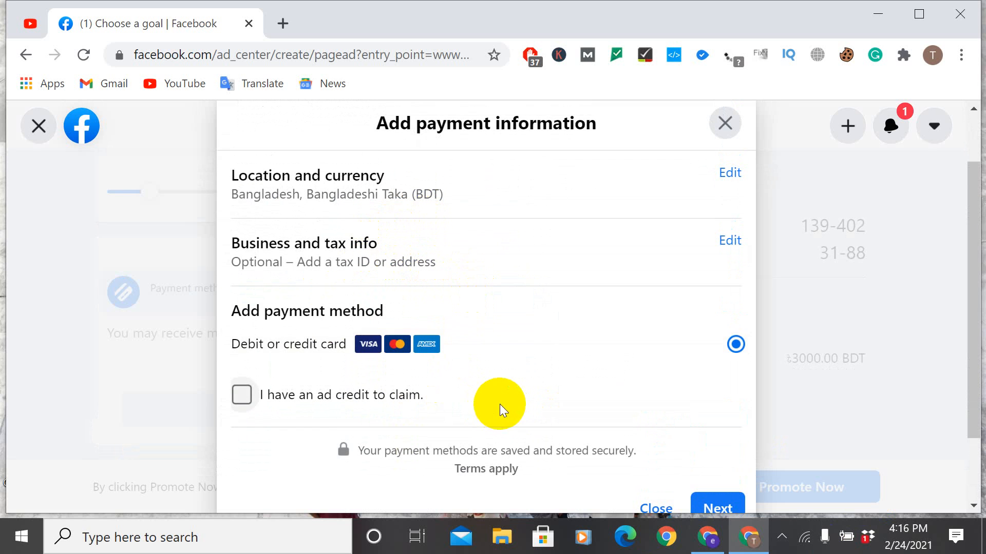
scroll(593, 467, down, 2)
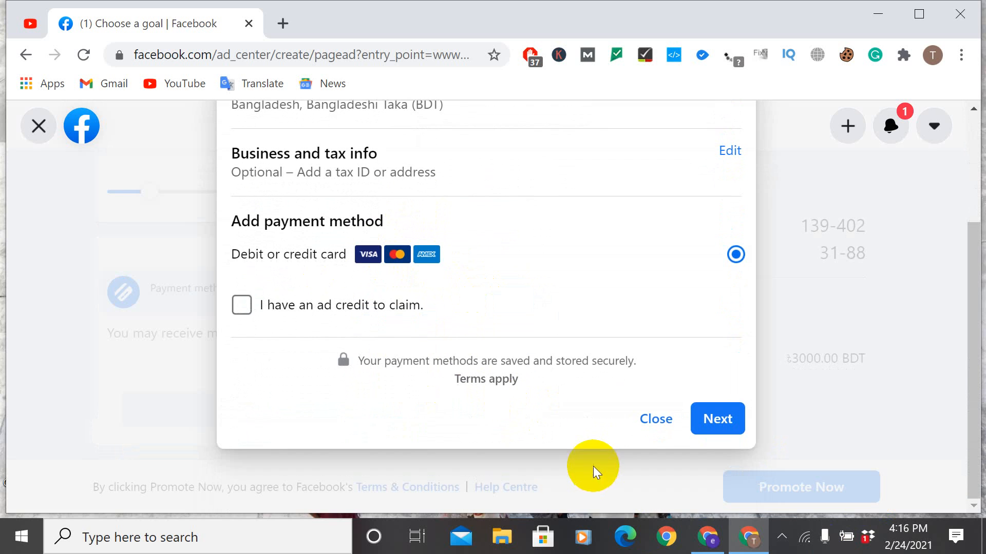
click(241, 305)
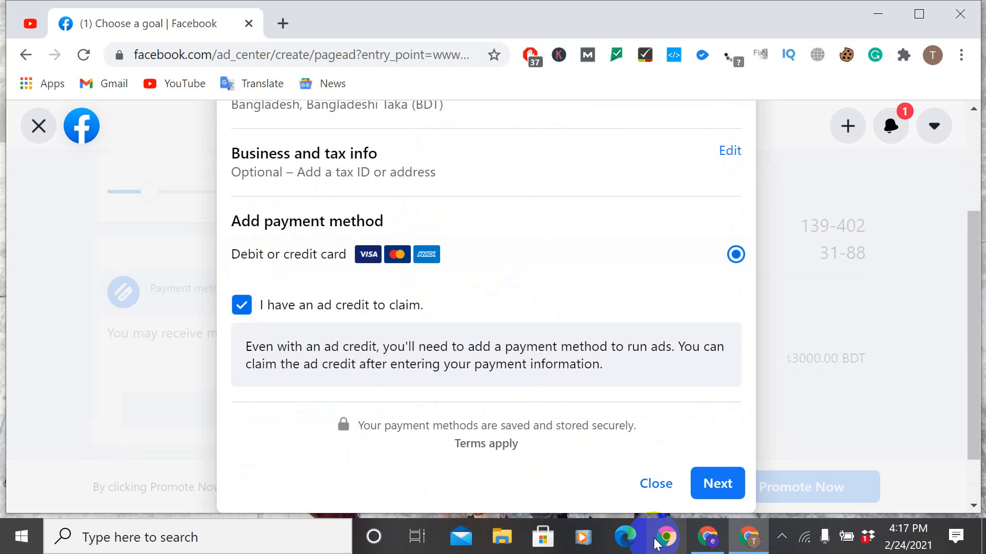
Step: Continue to the debit or credit card details form, examine the fields it asks for, and close it without entering anything
click(717, 485)
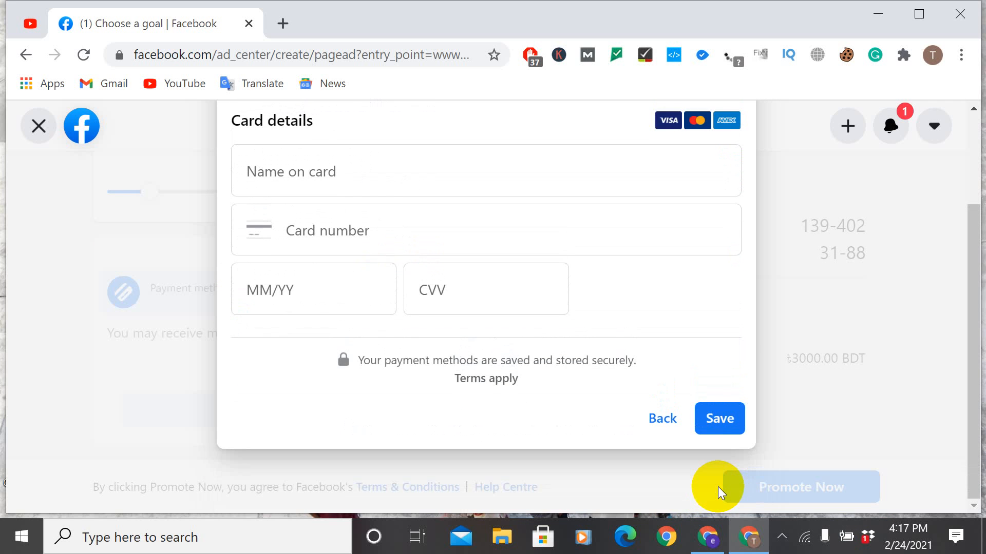
scroll(516, 409, up, 2)
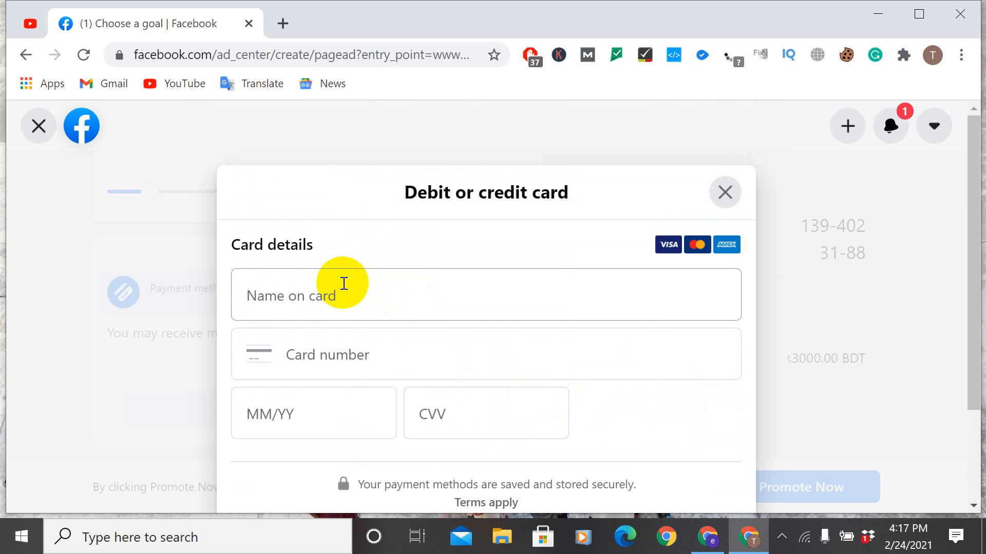
click(308, 295)
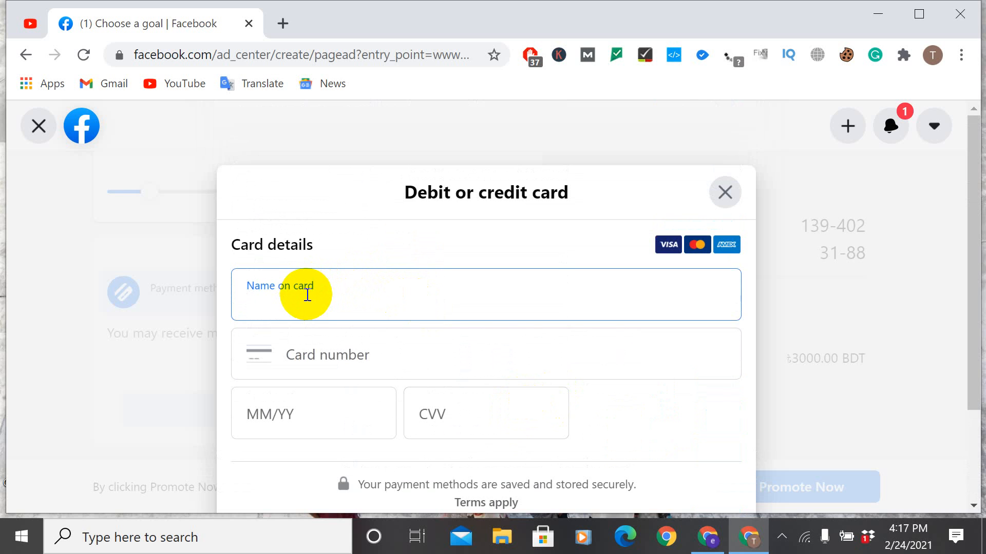
scroll(312, 293, down, 2)
scroll(312, 293, up, 2)
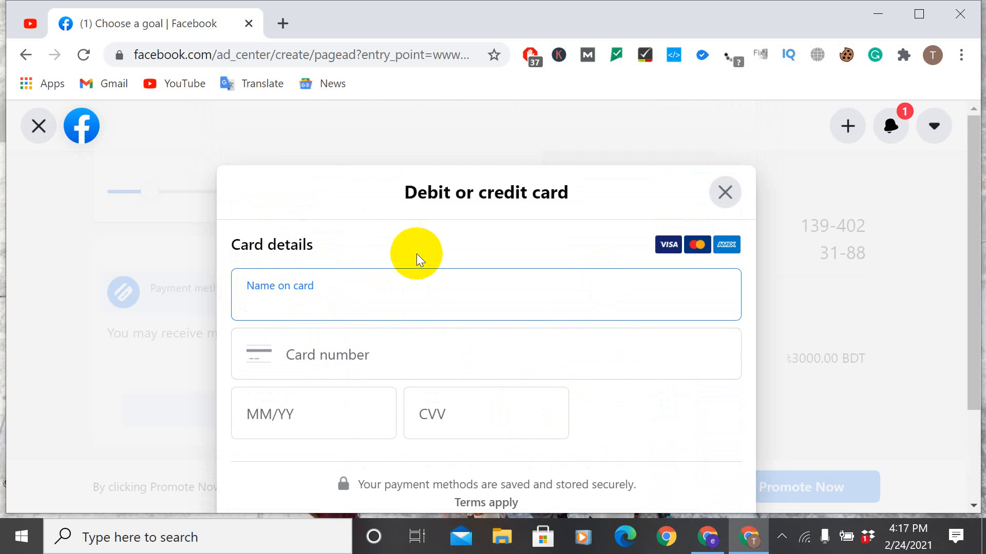
click(724, 193)
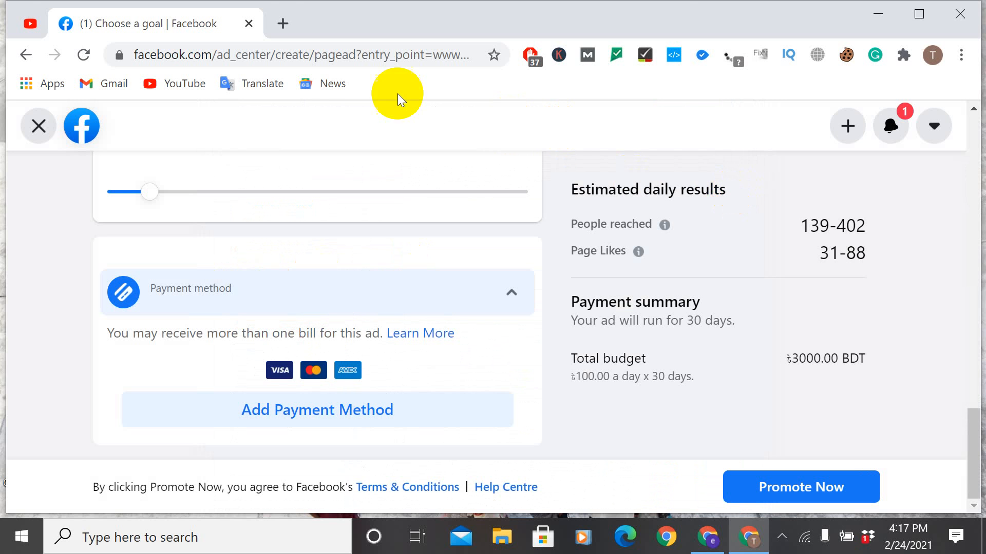
Step: Leave the Page promotion setup, discarding its changes, and return to the choice of ad goals
click(54, 128)
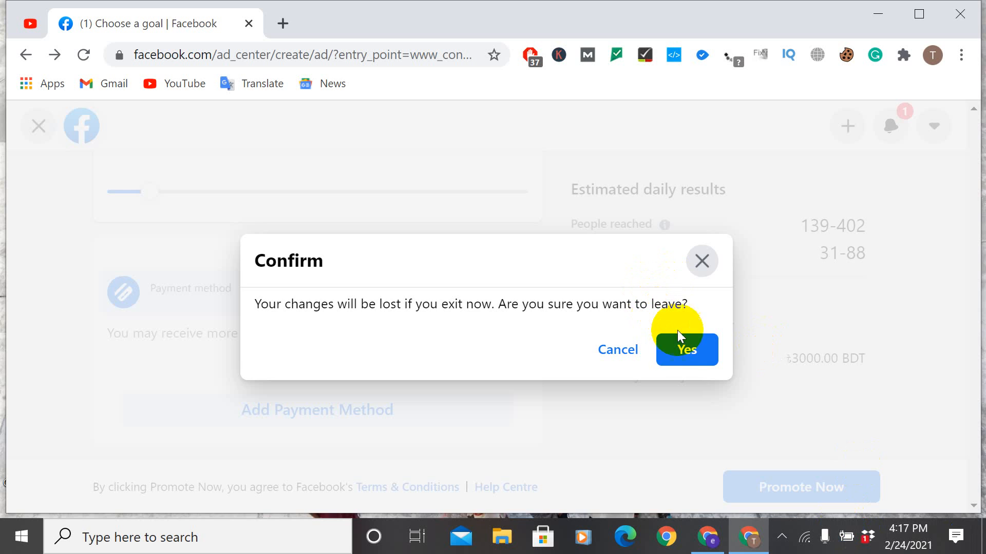
click(676, 349)
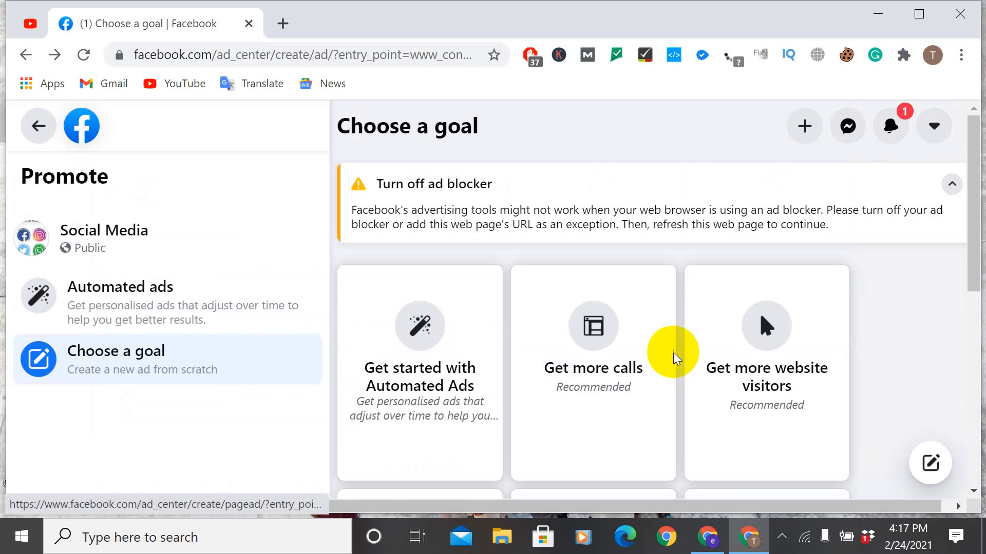
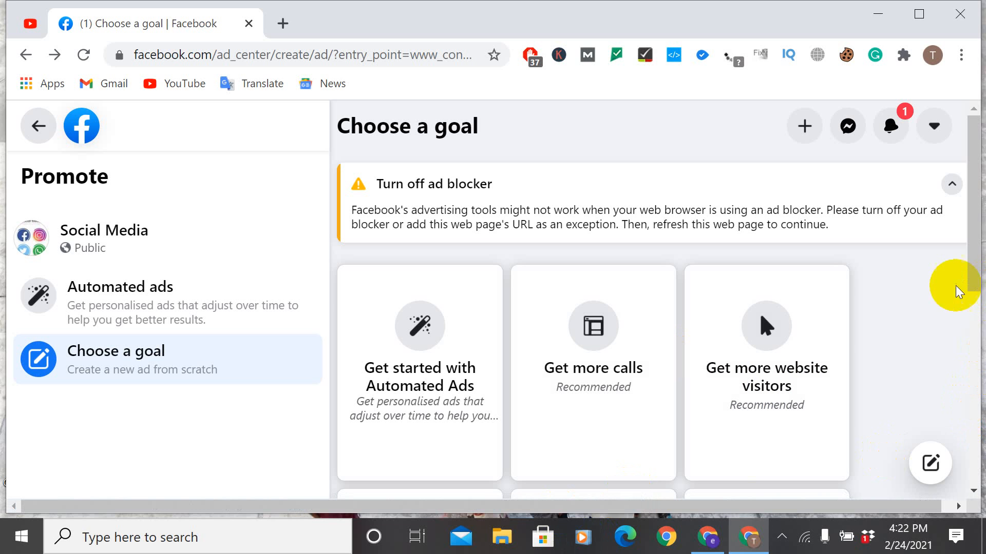
Step: Look over the available ad goals and choose Get more messages
scroll(341, 286, down, 8)
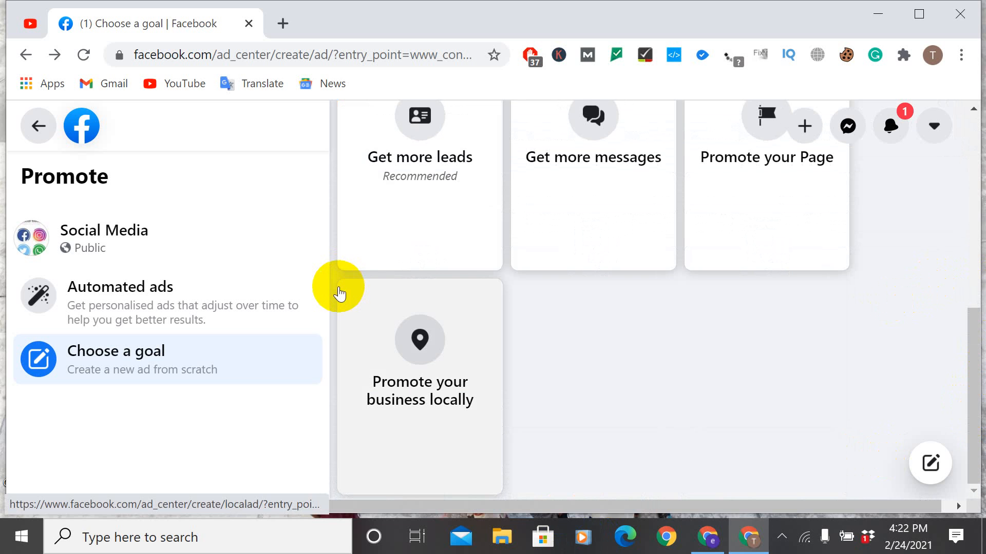
scroll(339, 302, up, 8)
scroll(339, 302, up, 1)
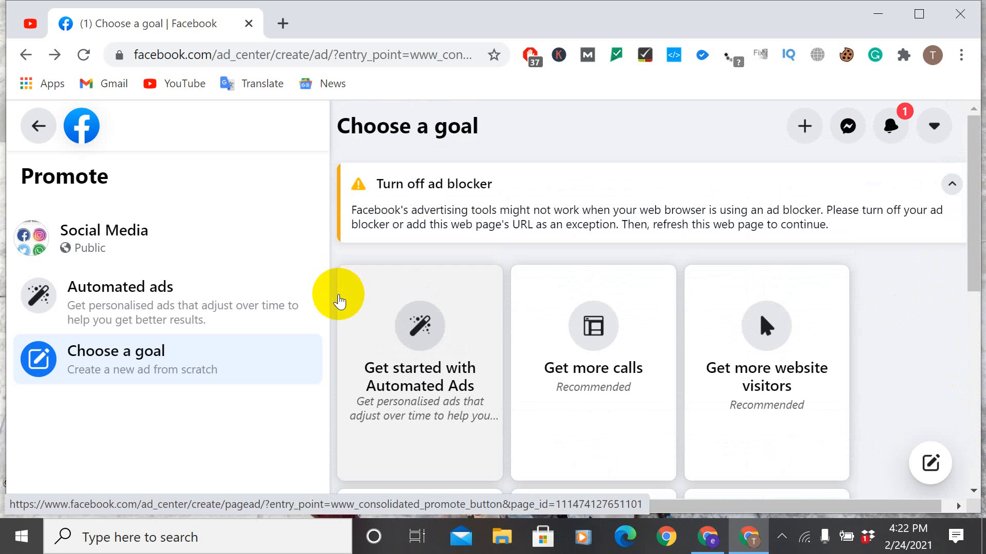
scroll(339, 302, down, 5)
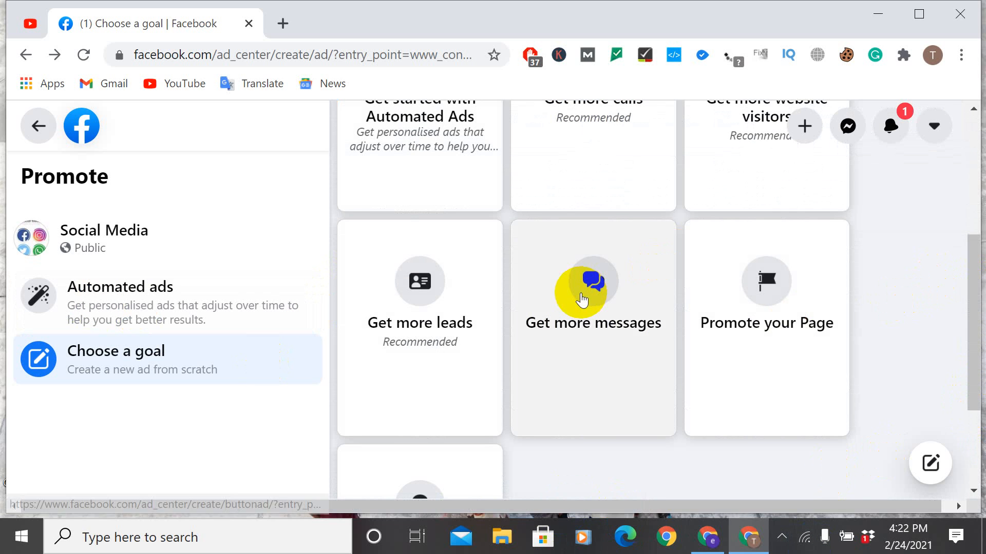
click(581, 296)
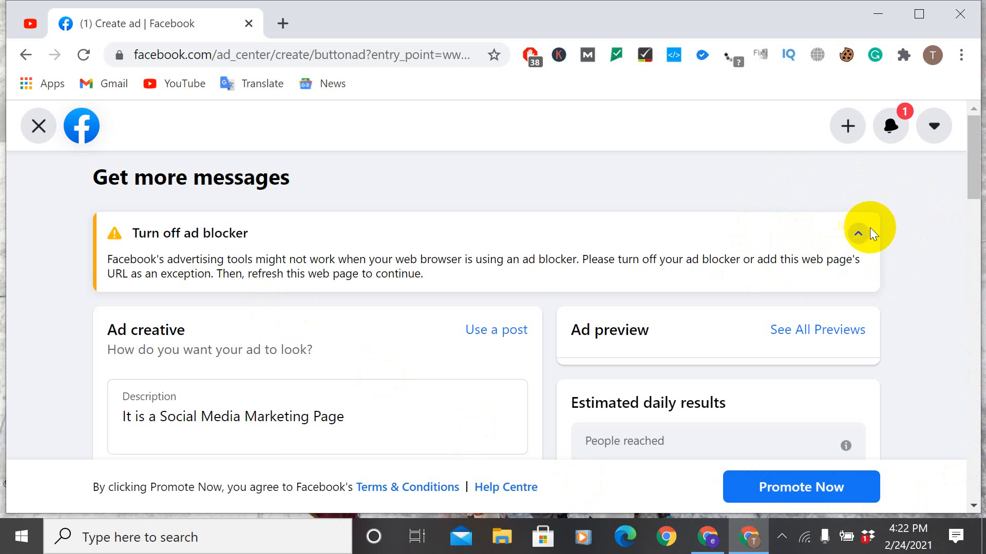
Step: Read the ad blocker notice and view AdBlock's pause options for facebook.com, closing them without pausing it
click(858, 233)
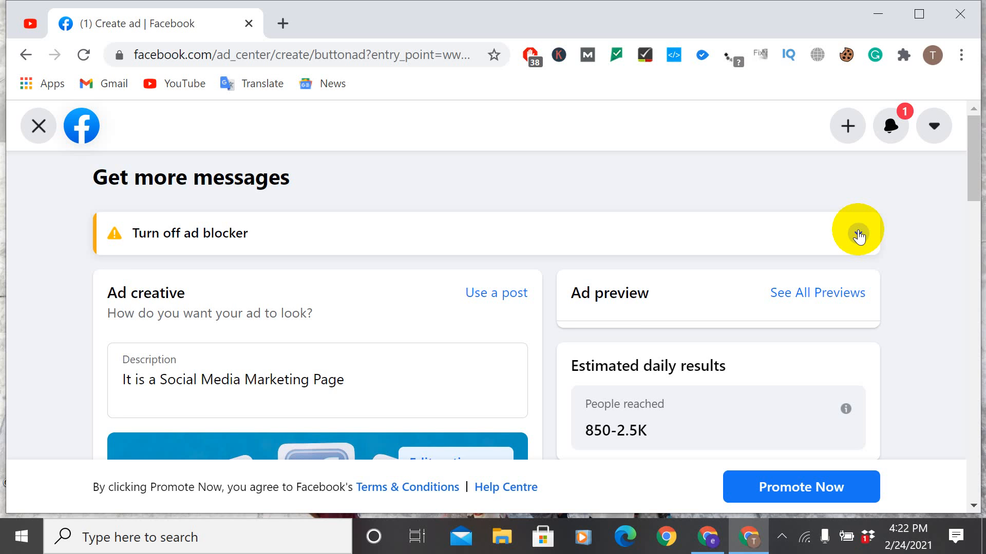
click(858, 234)
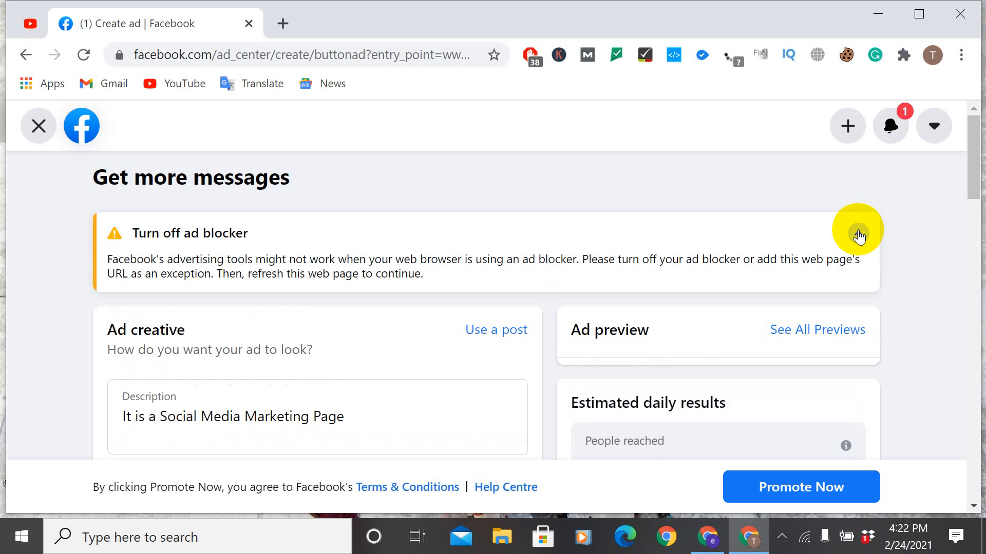
click(858, 233)
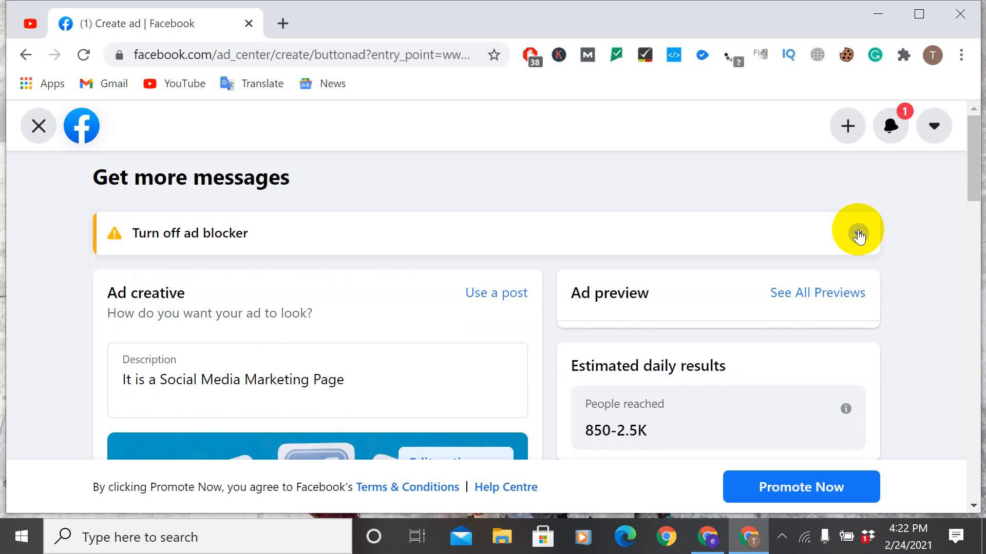
click(858, 233)
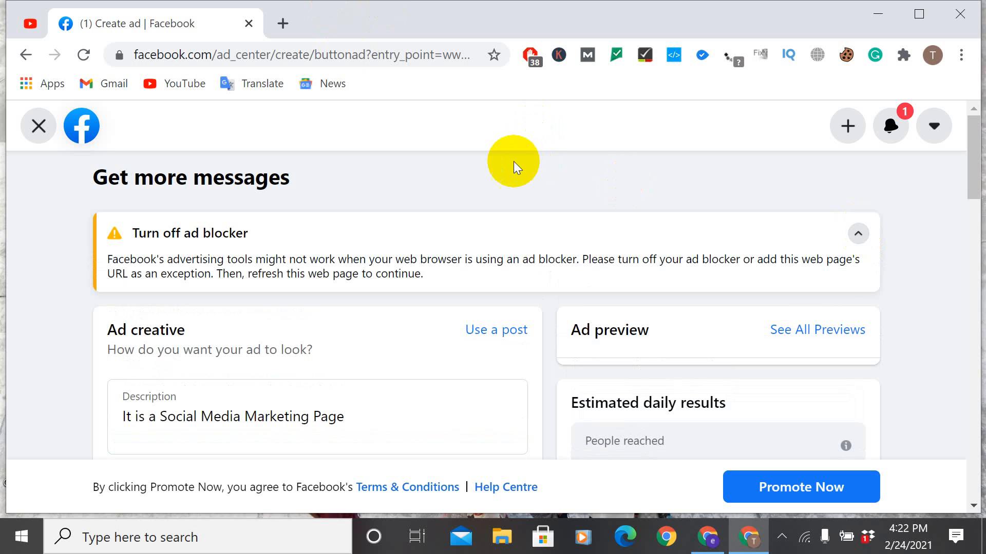
click(527, 57)
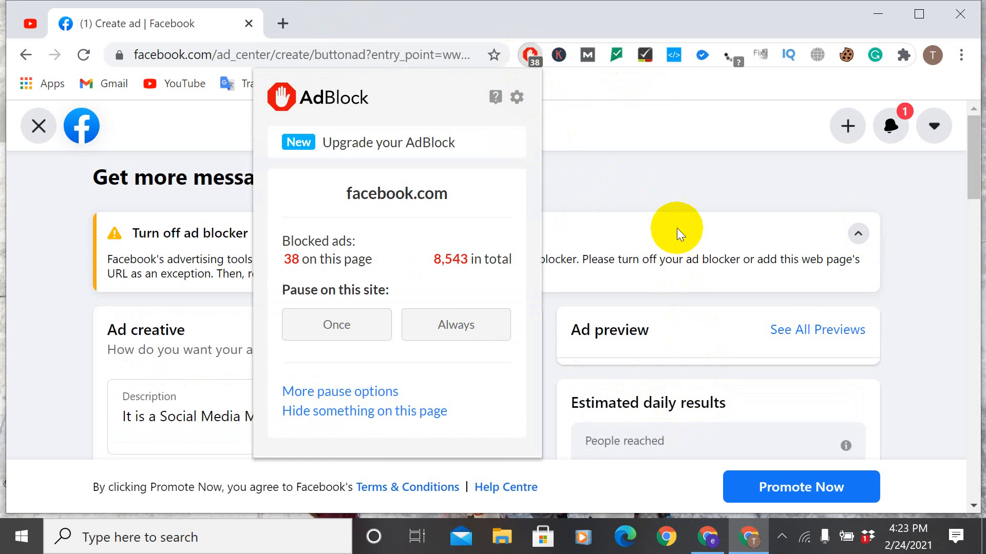
click(681, 194)
Step: Review the messages ad's description, image, headline, special ad category and audience sections
scroll(387, 291, down, 4)
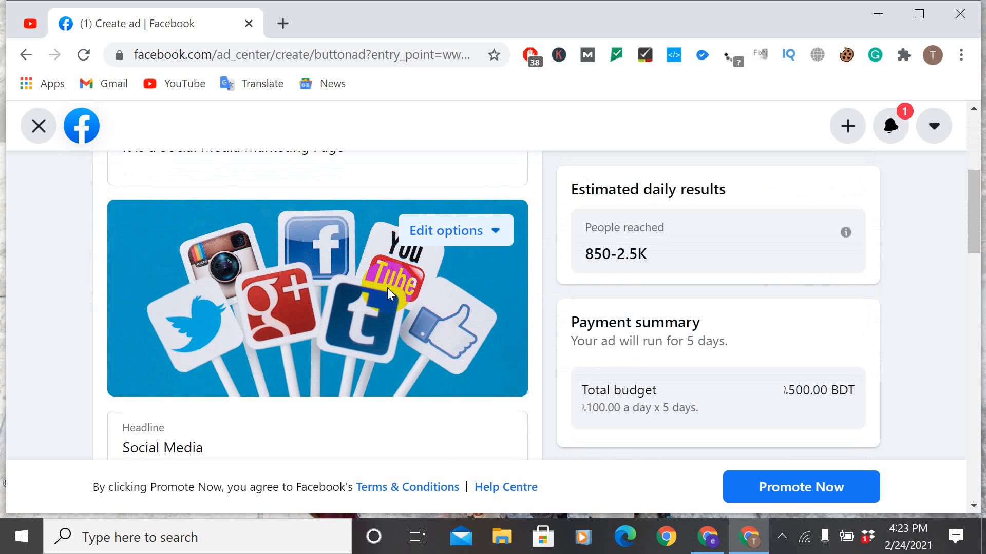
scroll(387, 290, up, 2)
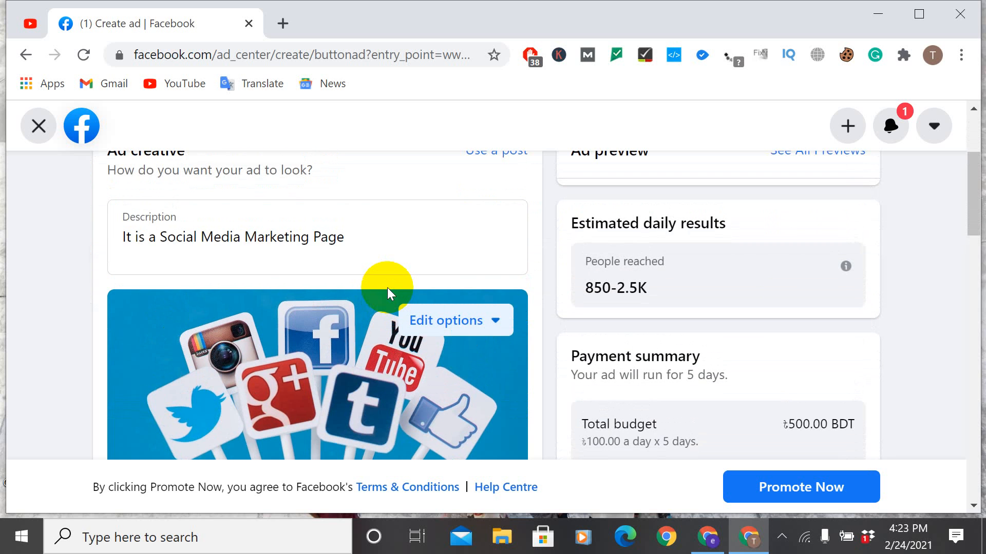
scroll(387, 288, down, 8)
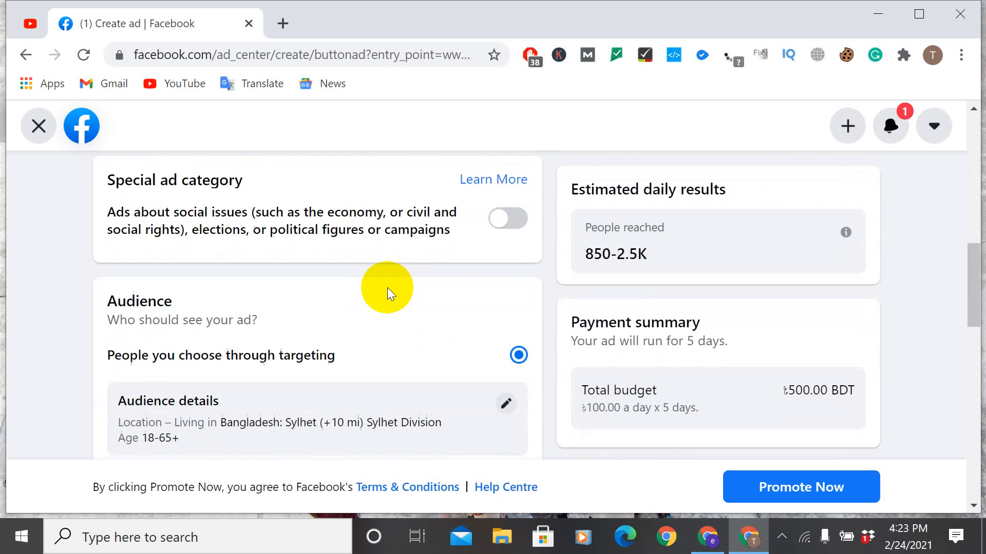
scroll(387, 288, up, 2)
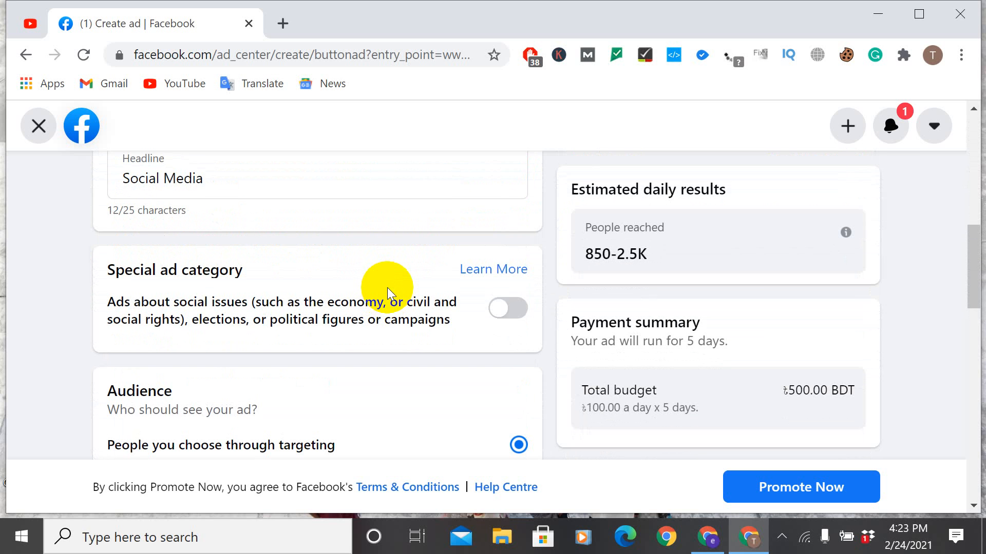
scroll(387, 287, up, 9)
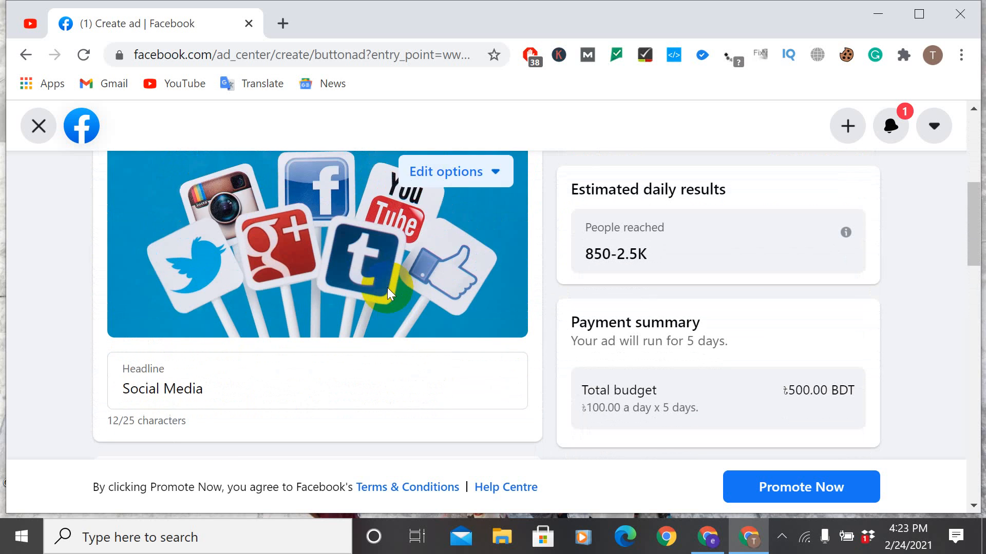
scroll(387, 287, up, 2)
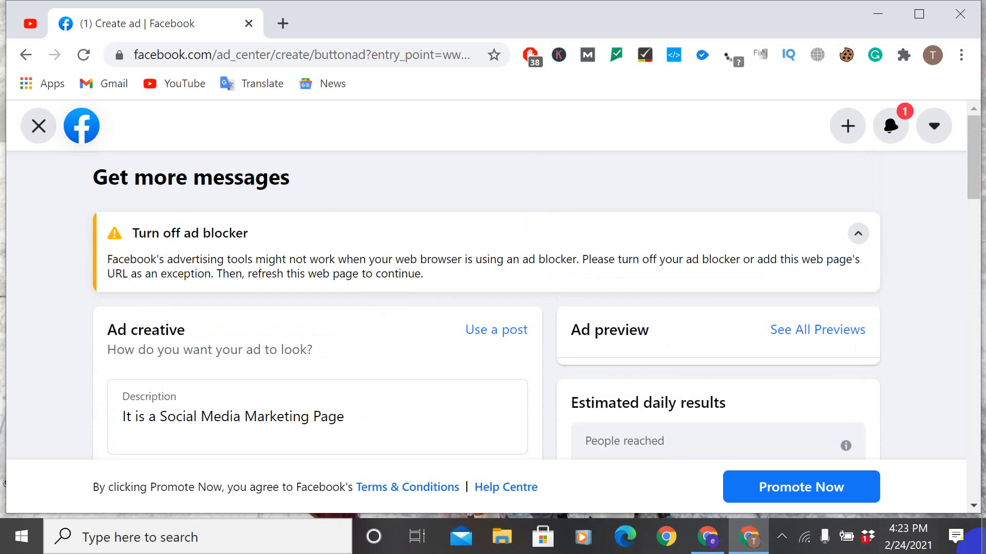
Step: Proceed to the ad's payment information, open its location and currency settings, and look through the country/region choices without changing the country
click(769, 485)
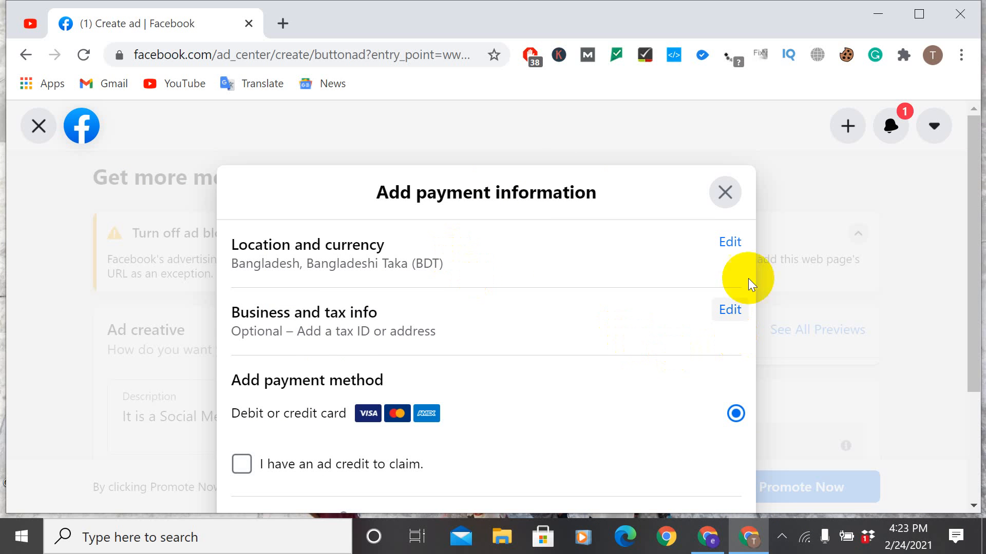
click(736, 241)
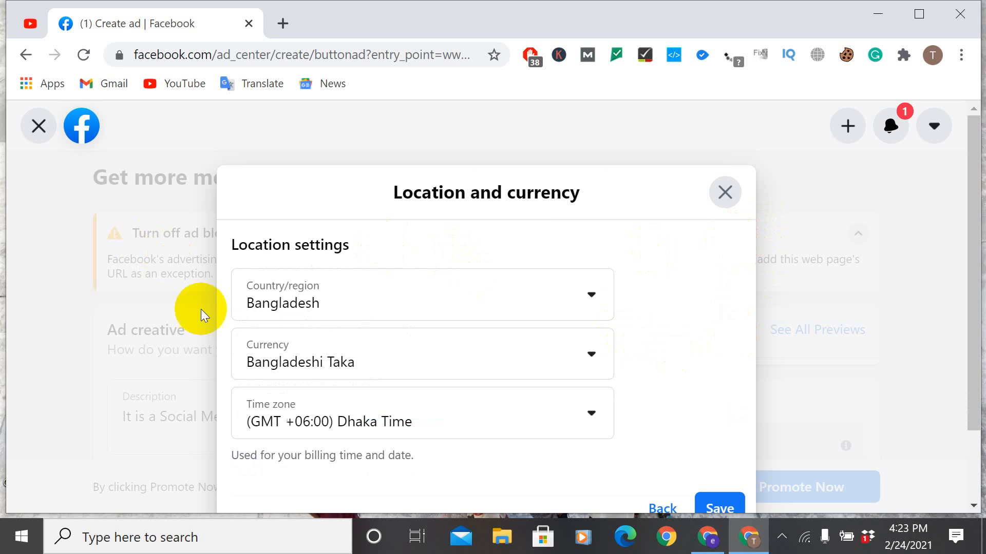
click(361, 310)
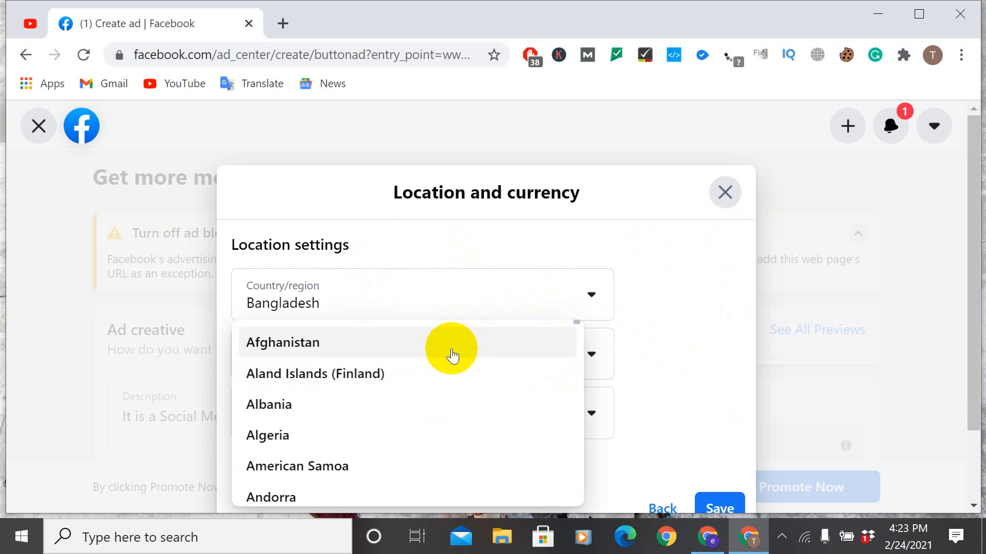
scroll(452, 336, down, 10)
scroll(452, 336, down, 20)
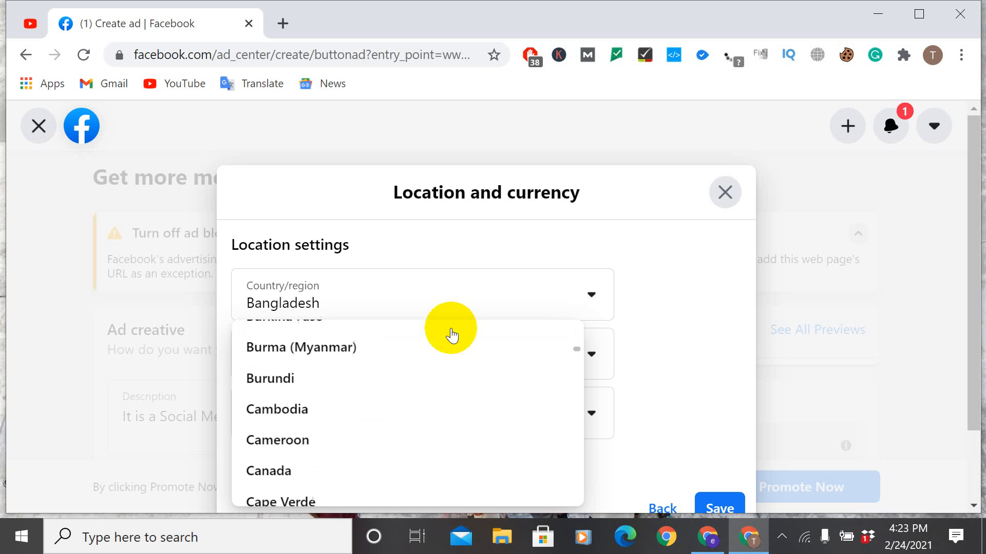
scroll(452, 336, down, 20)
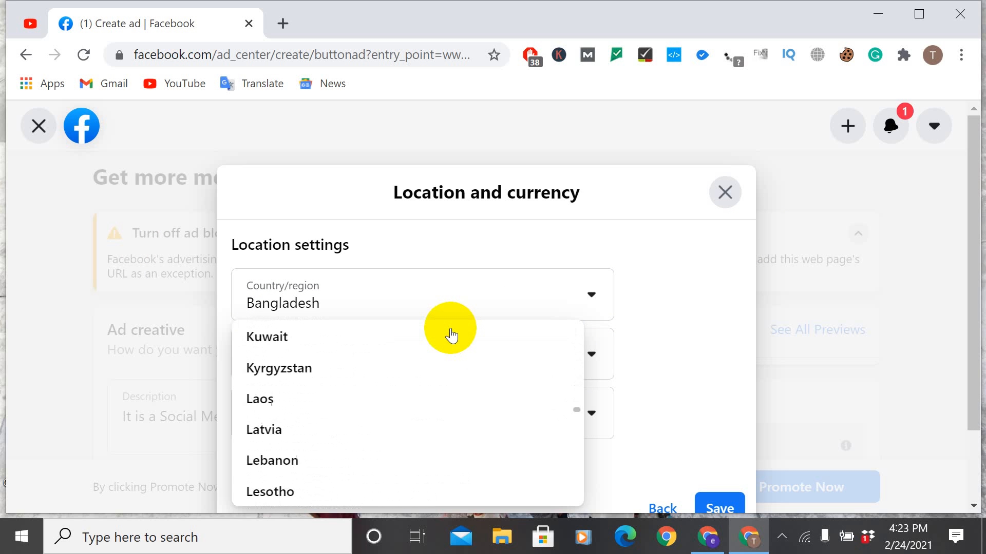
scroll(451, 336, up, 2)
scroll(452, 337, up, 5)
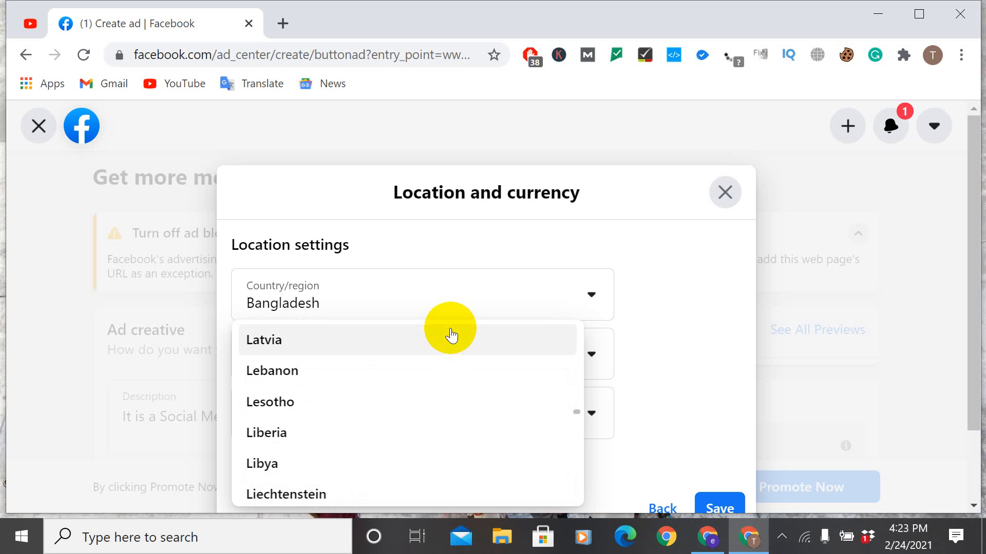
scroll(452, 336, up, 3)
scroll(452, 336, down, 5)
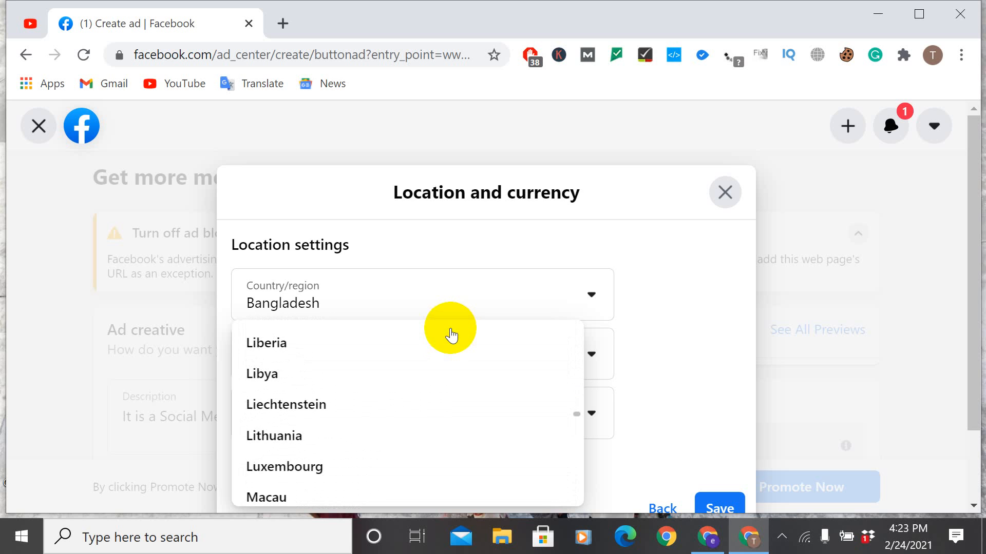
scroll(452, 336, down, 10)
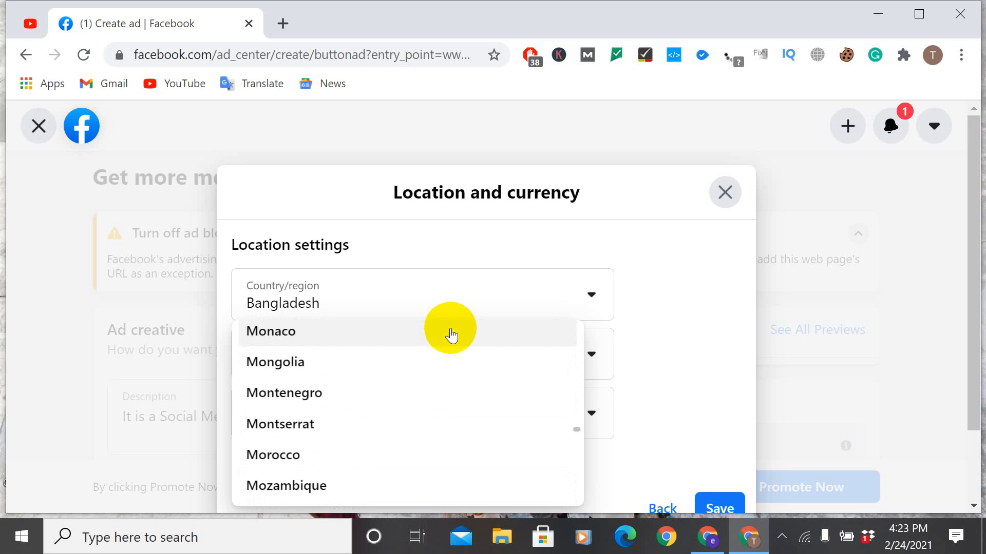
scroll(452, 336, down, 5)
click(557, 242)
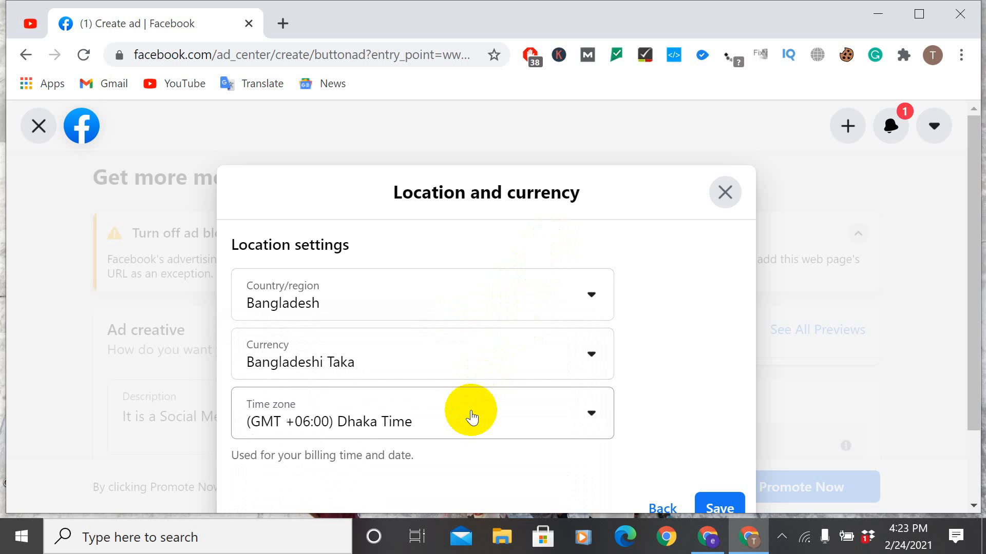
Step: Check the time zone setting, save the location and currency settings as they are, and close the payment information
click(589, 411)
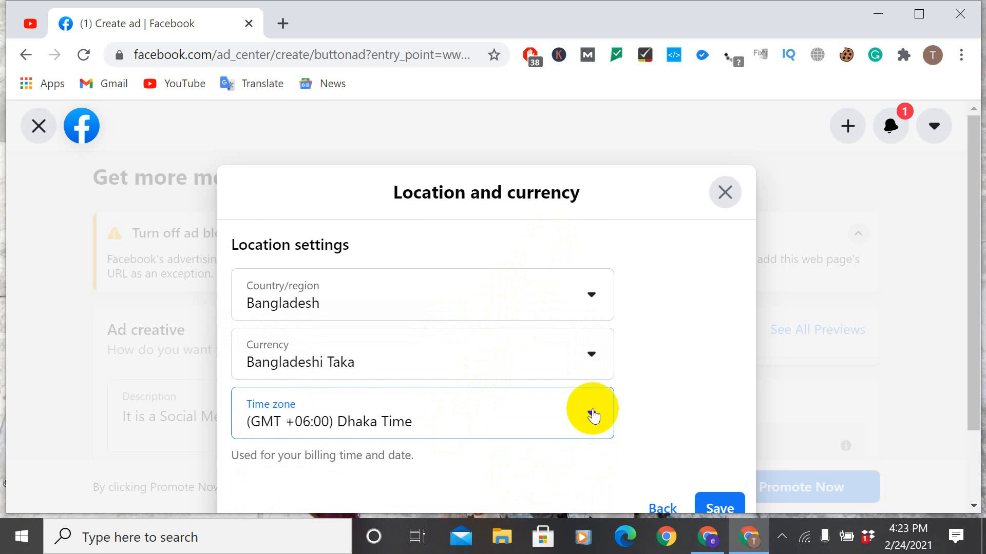
click(630, 406)
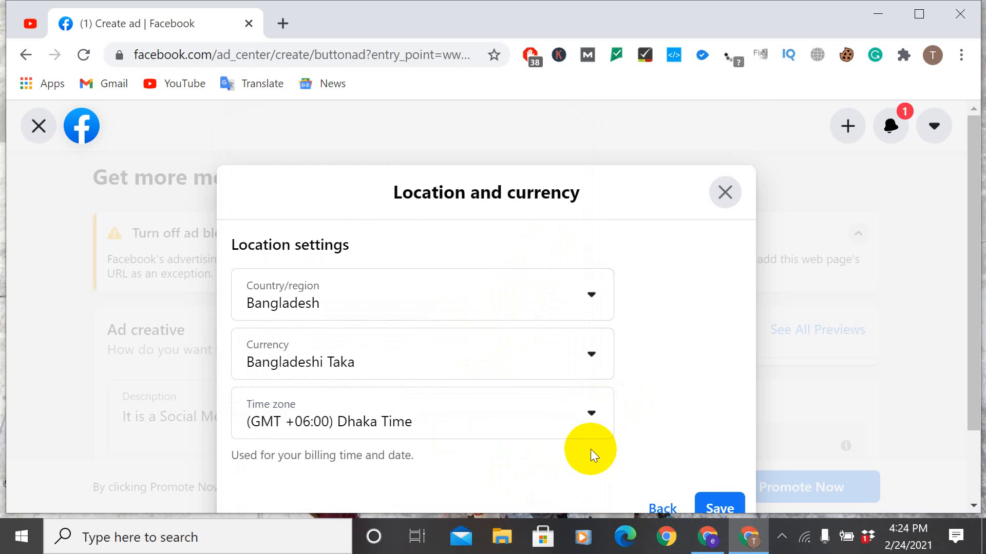
scroll(587, 448, down, 2)
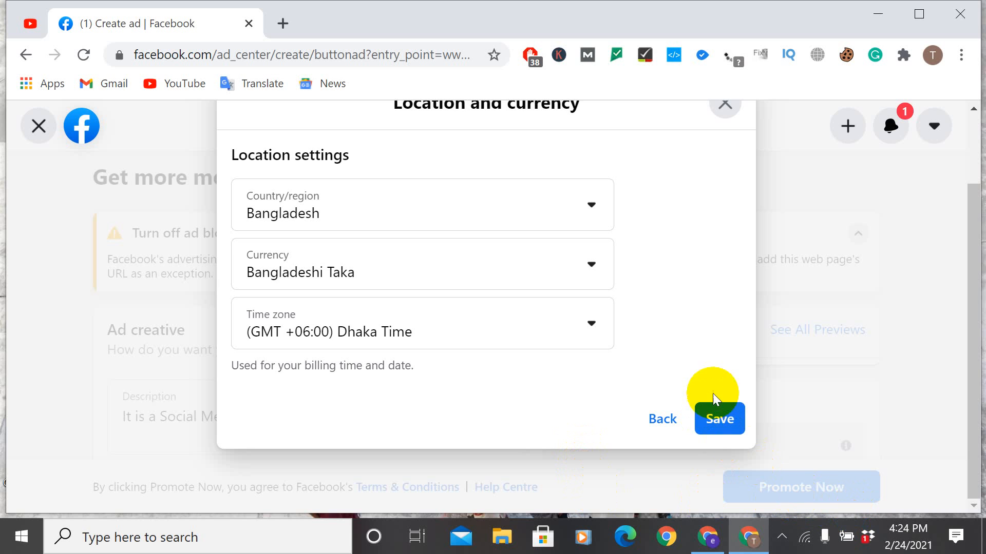
click(719, 419)
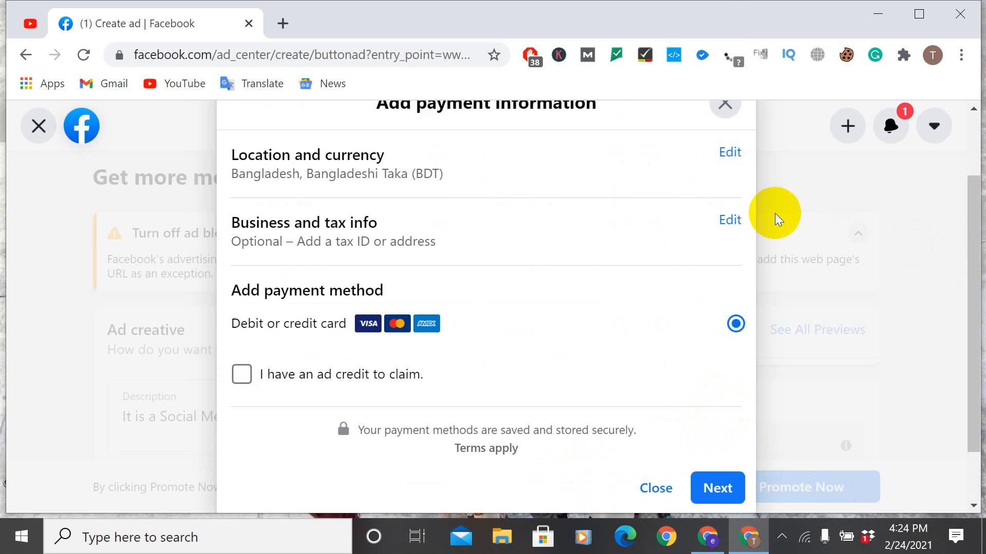
click(725, 104)
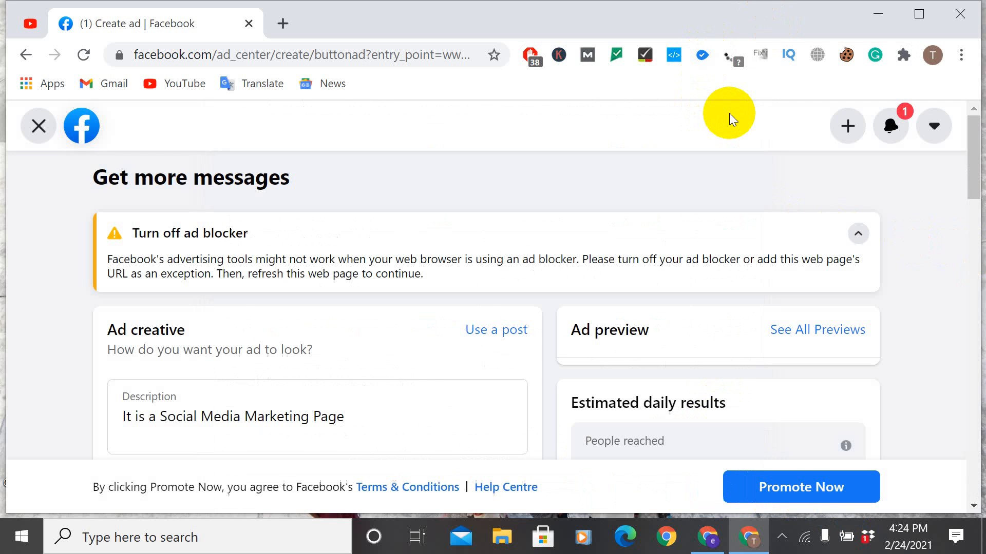
Step: Reopen the payment information, indicate that there is an ad credit to claim, read the note about it, and clear the option again
click(775, 484)
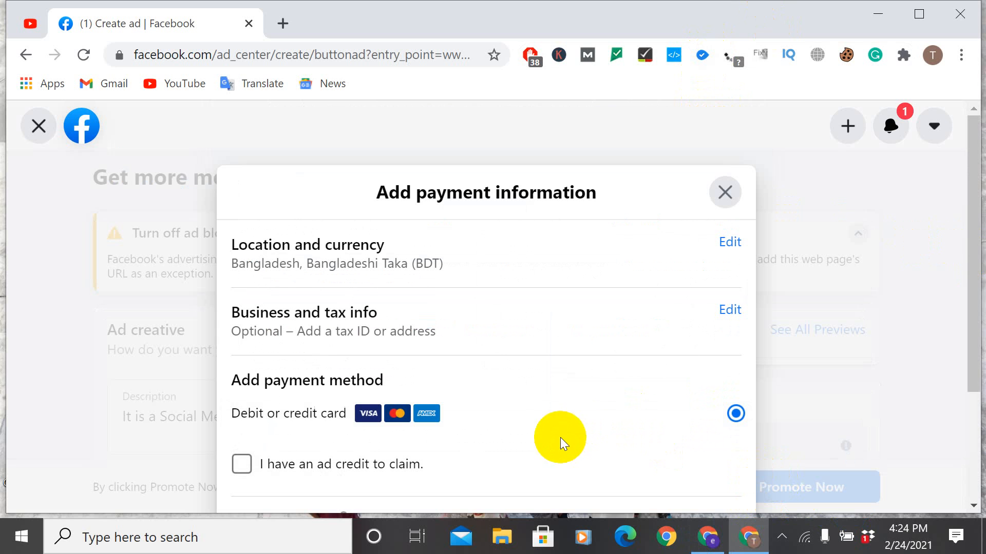
click(242, 466)
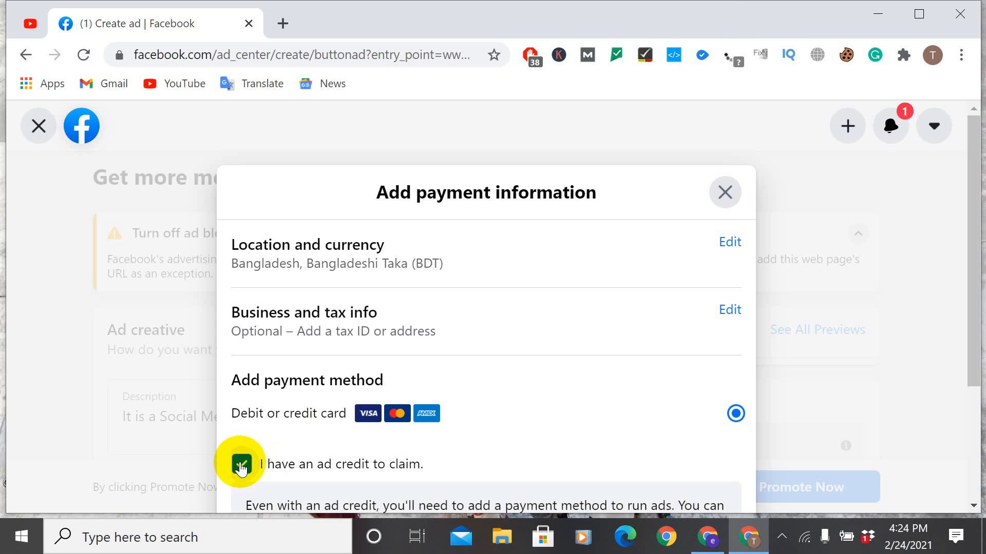
scroll(331, 452, down, 2)
scroll(331, 452, down, 3)
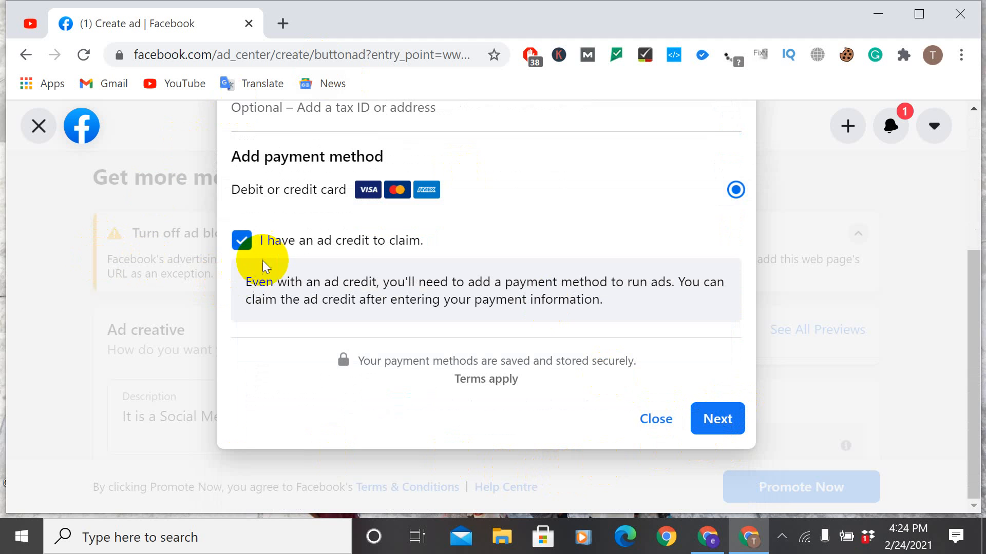
click(237, 246)
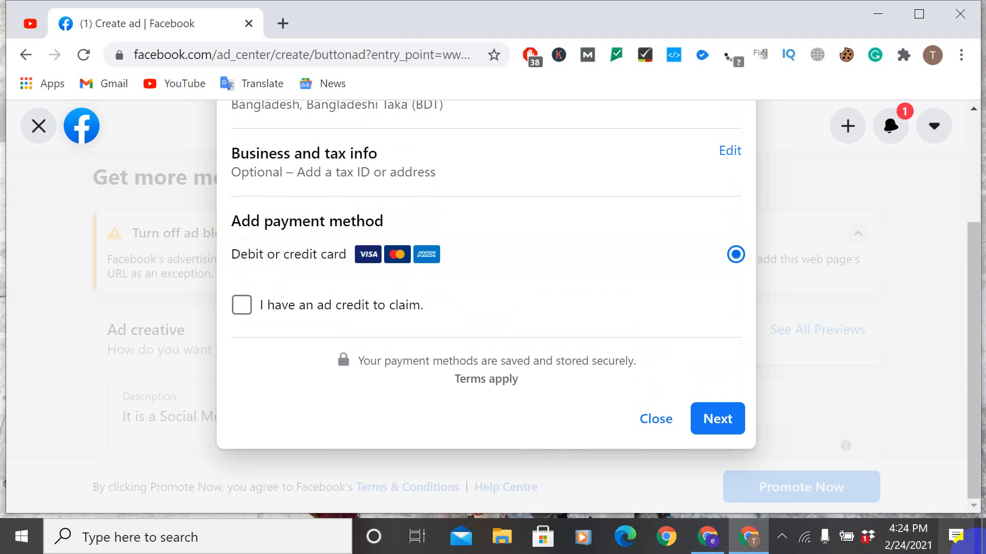
Step: Leave the messages ad from its payment information, confirming that the changes are discarded
scroll(549, 411, up, 3)
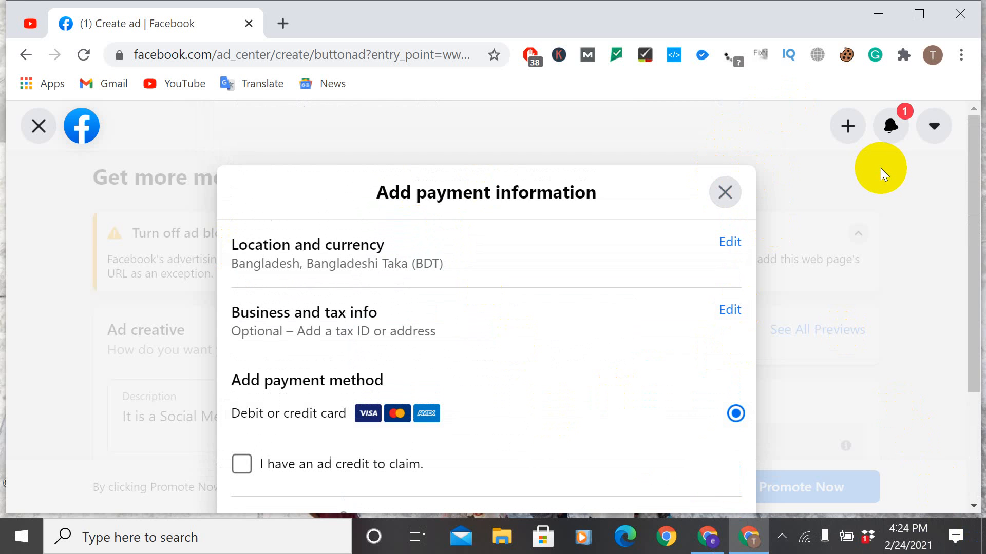
click(39, 133)
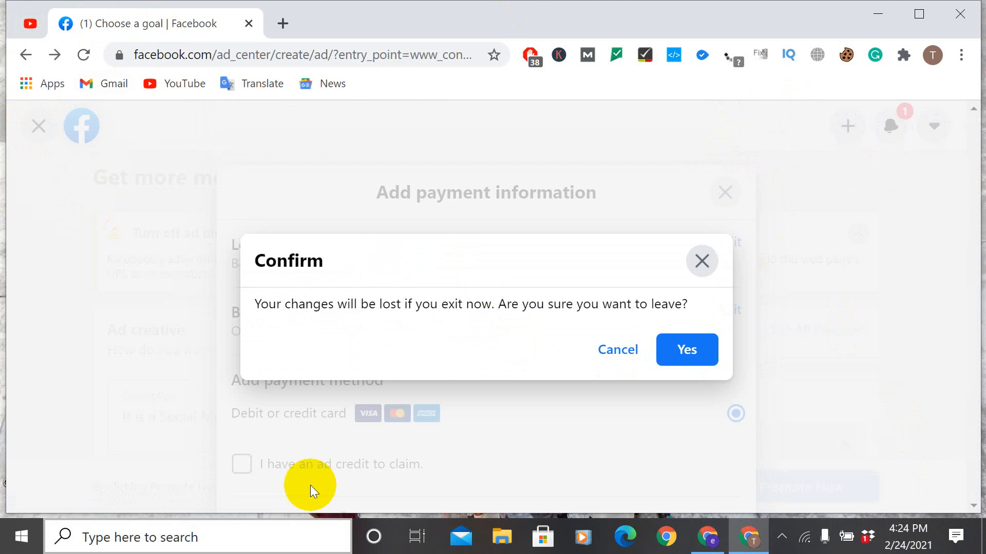
click(684, 345)
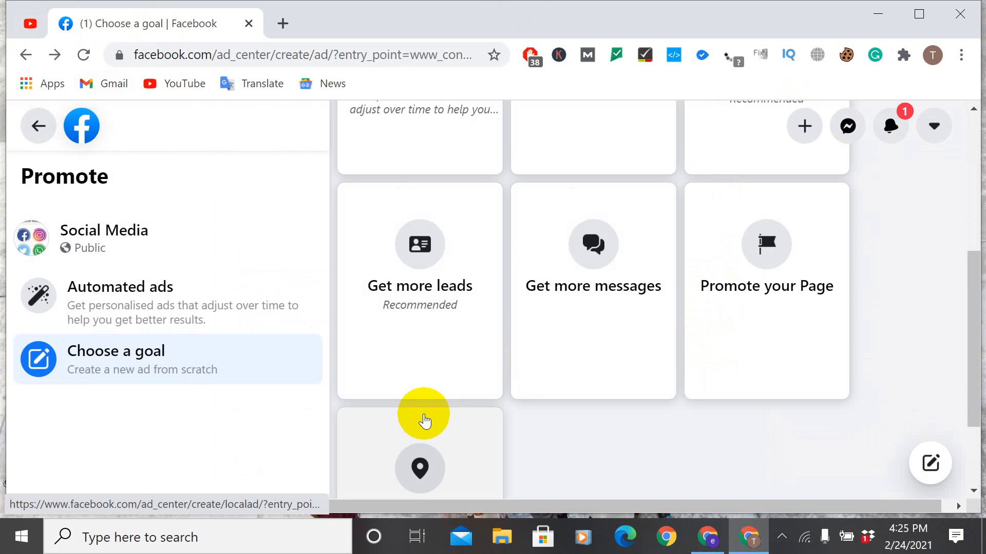
Step: Open the Get more messages goal again, review the ad's headline, special ad category and audience sections, and exit without keeping changes
scroll(462, 421, up, 6)
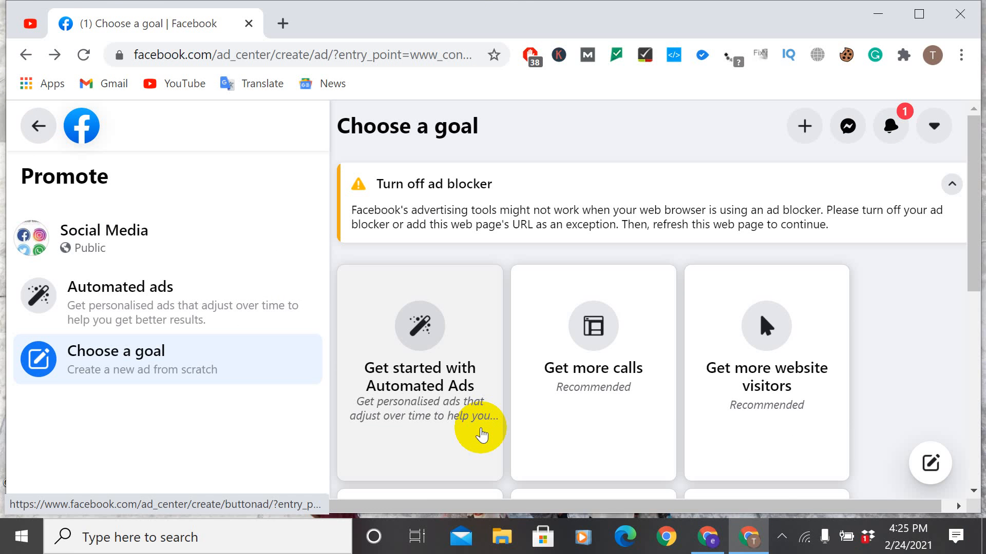
scroll(831, 391, down, 5)
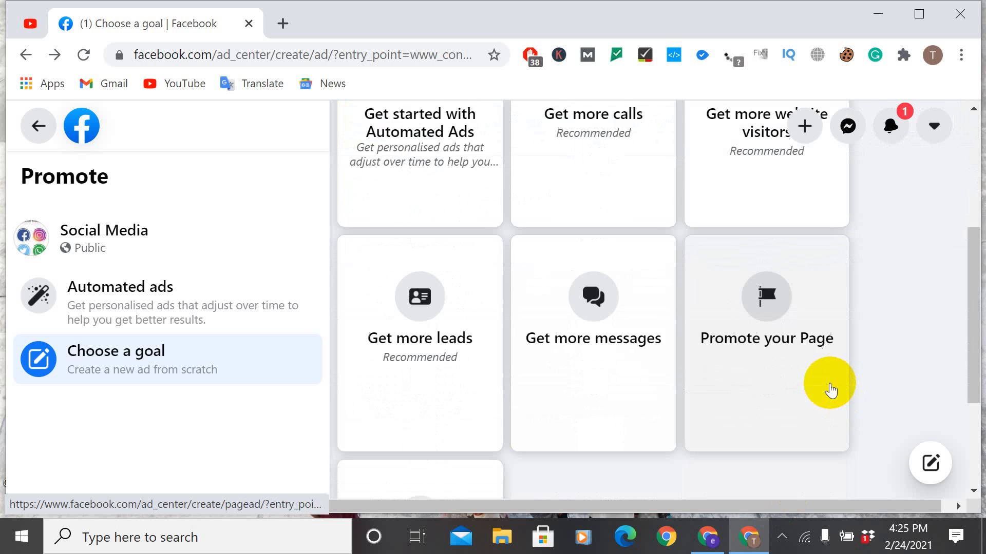
click(579, 309)
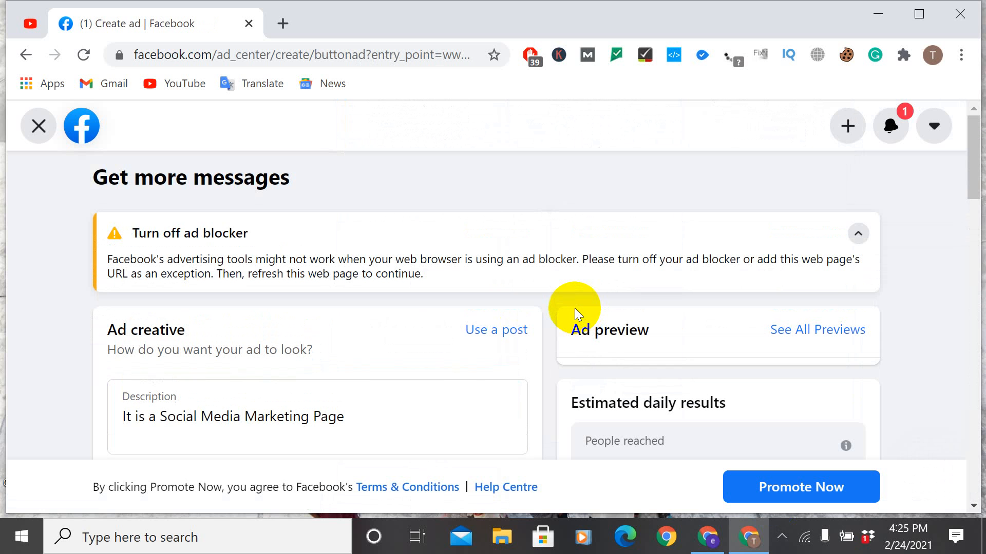
scroll(574, 308, down, 4)
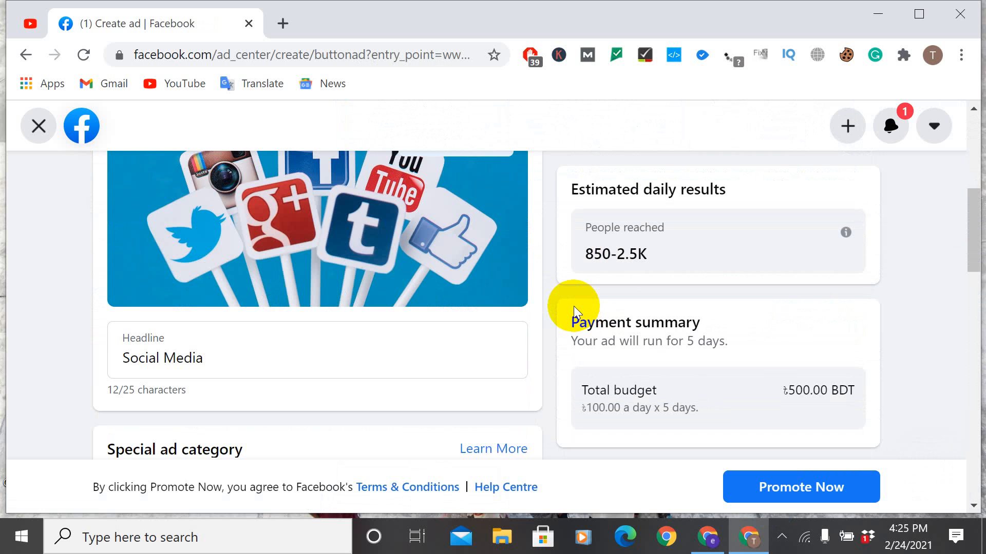
scroll(574, 306, down, 3)
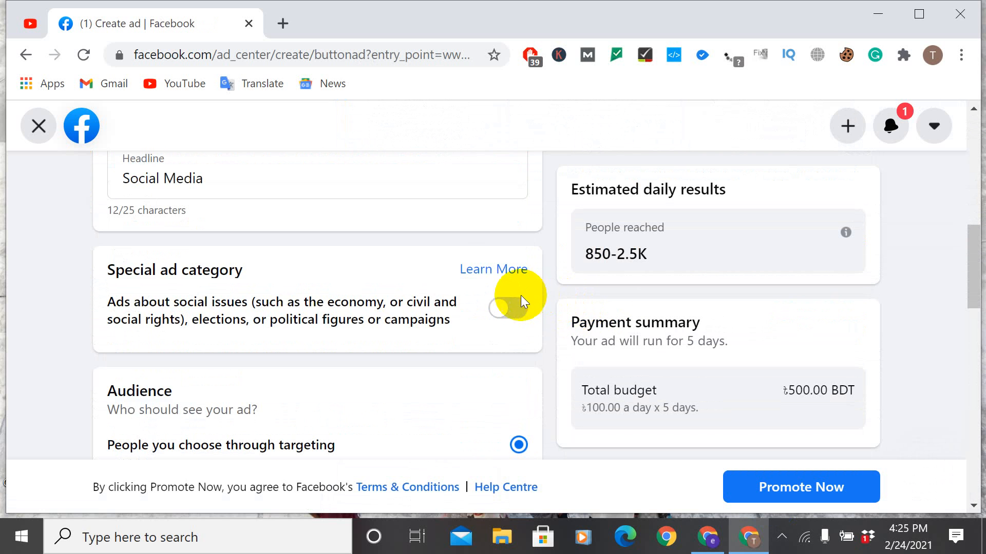
scroll(519, 293, down, 3)
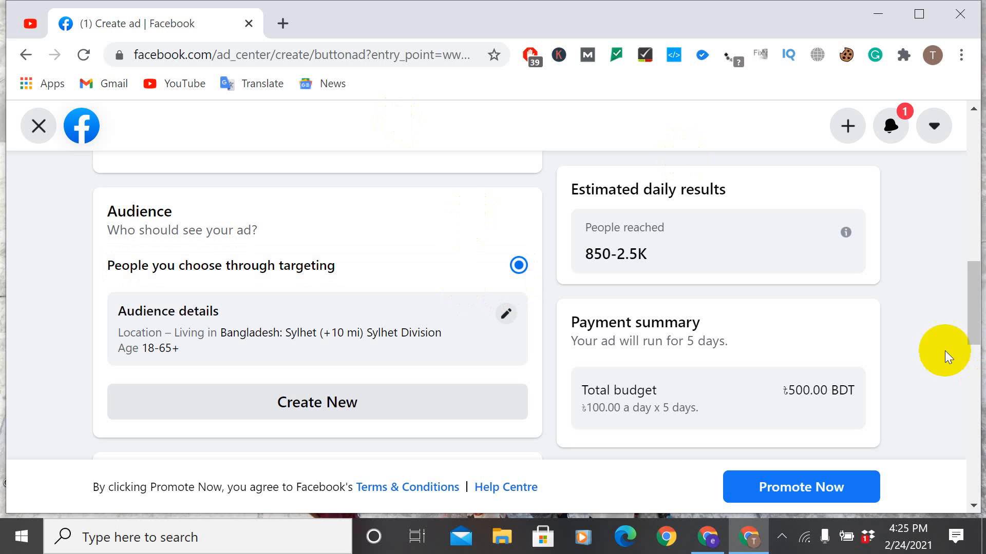
click(37, 125)
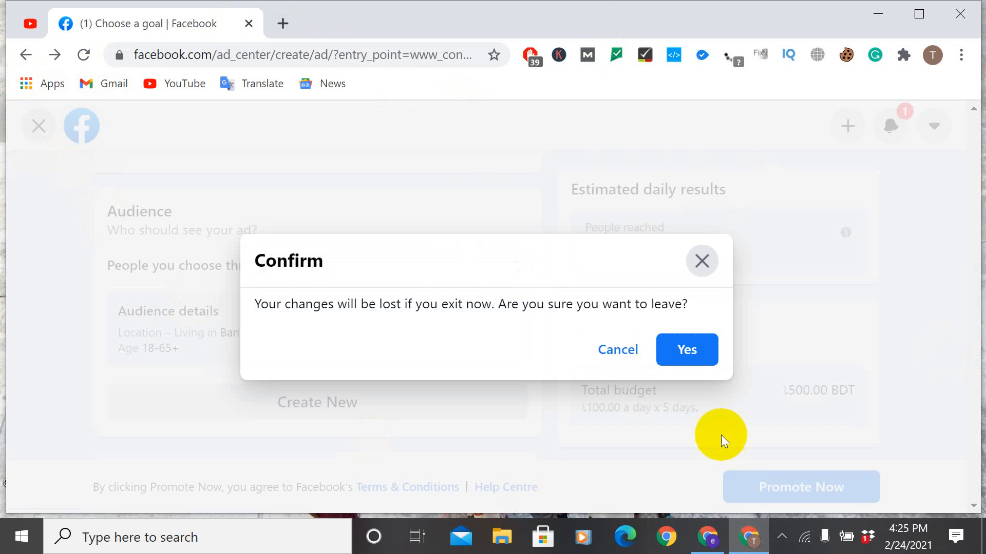
click(706, 349)
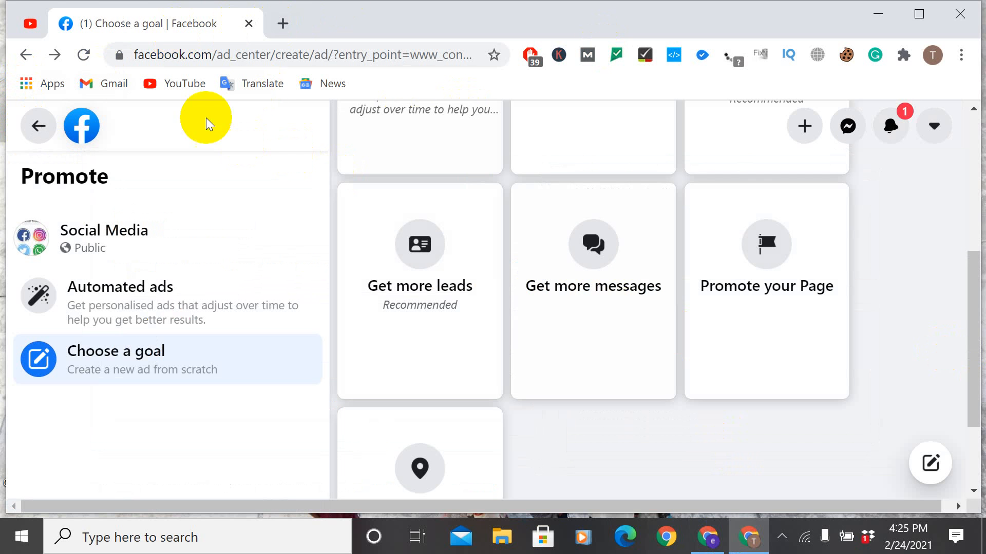
Step: Return to the Social Media Page and start a new promotion with the Get more messages goal
click(25, 55)
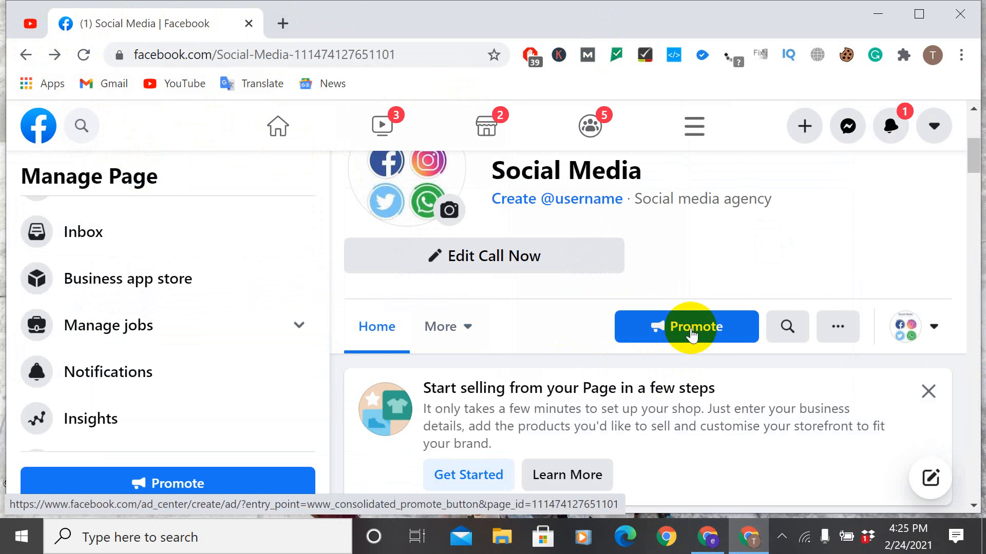
click(691, 333)
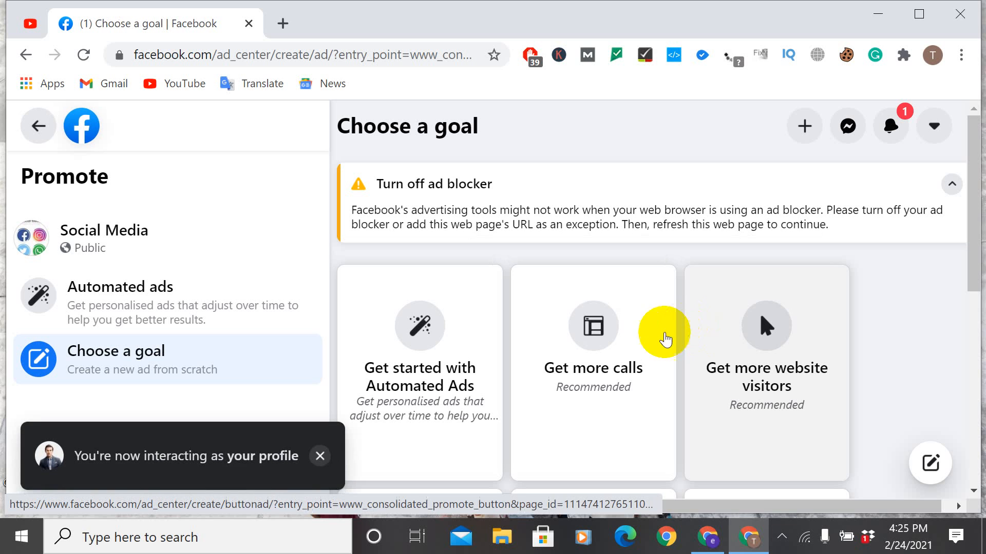
scroll(836, 440, down, 4)
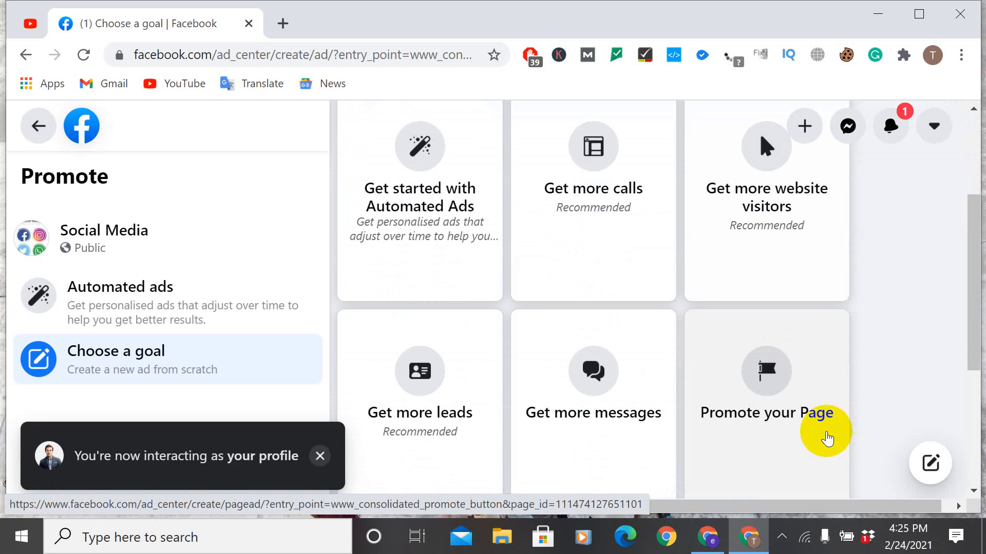
click(624, 346)
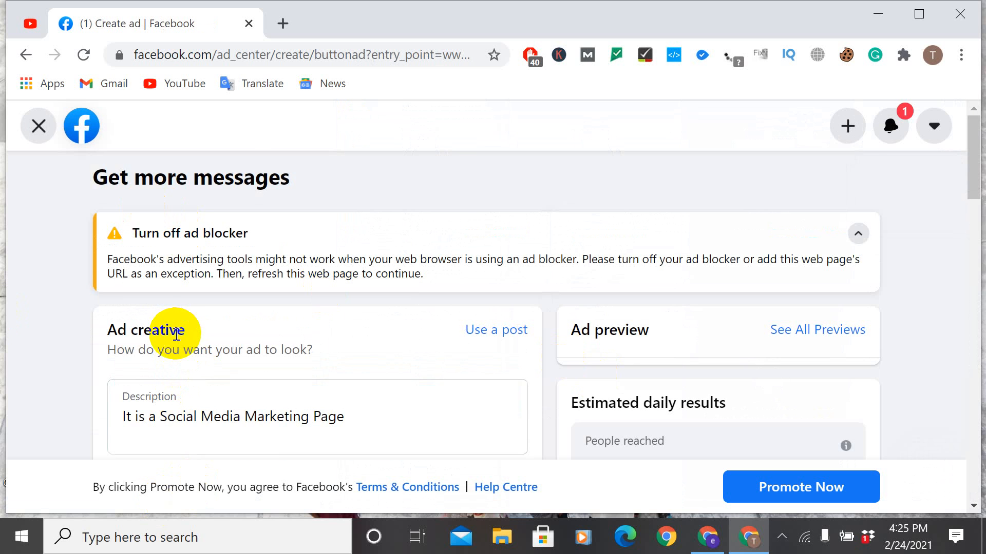
Step: Turn on the special ad category for social issues, elections or politics, and turn it off again
scroll(174, 333, down, 2)
scroll(177, 338, down, 9)
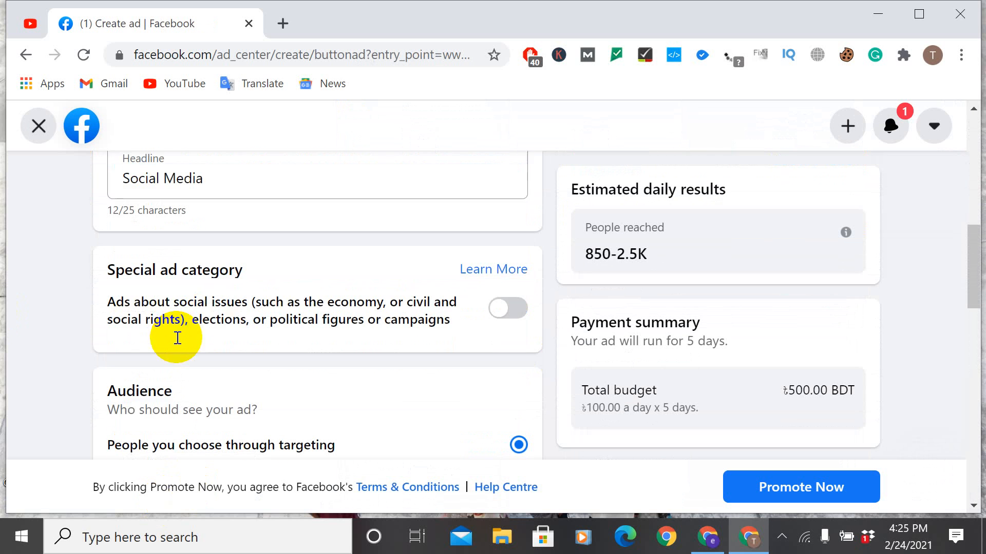
click(503, 318)
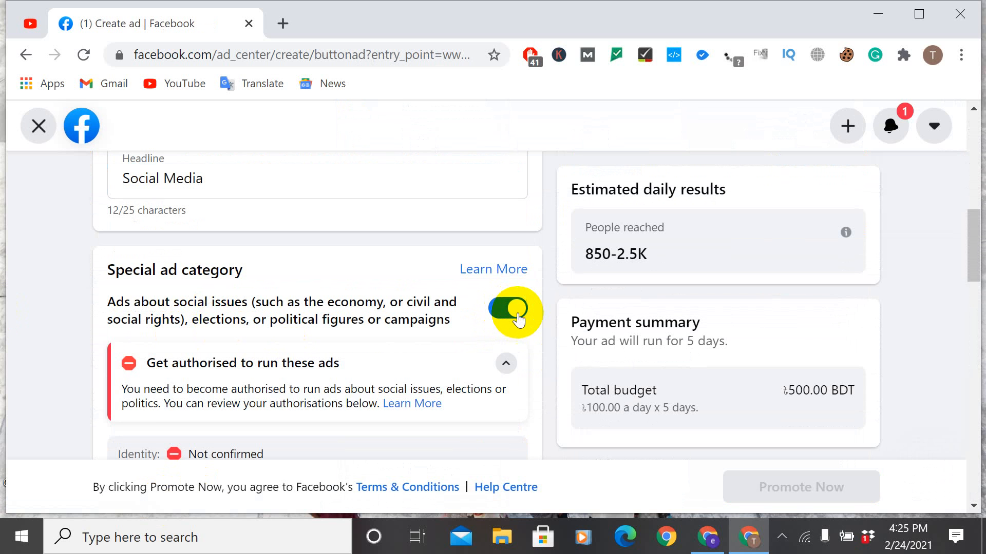
click(518, 318)
Step: Edit the ad's audience details and set the location to Sylhet Division, Bangladesh
scroll(513, 315, down, 3)
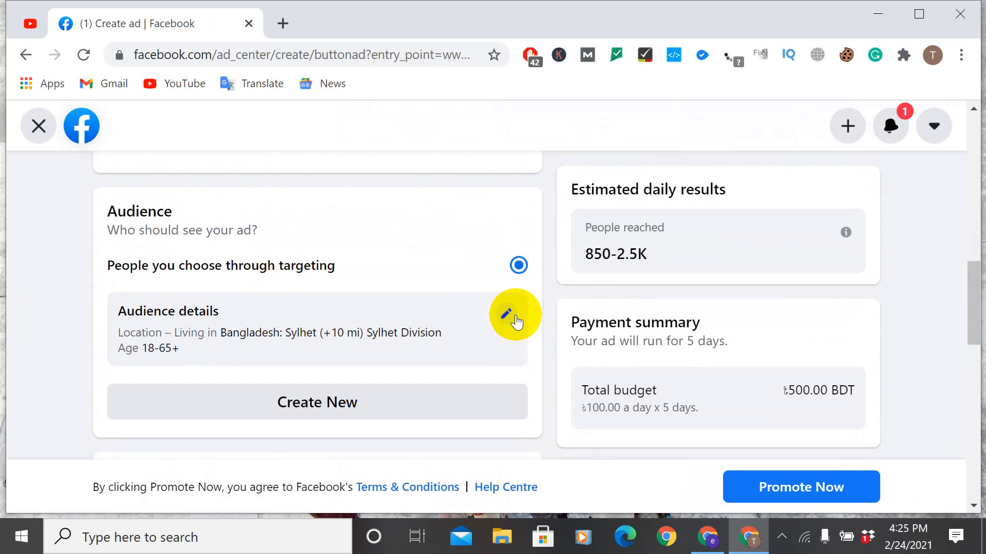
click(457, 263)
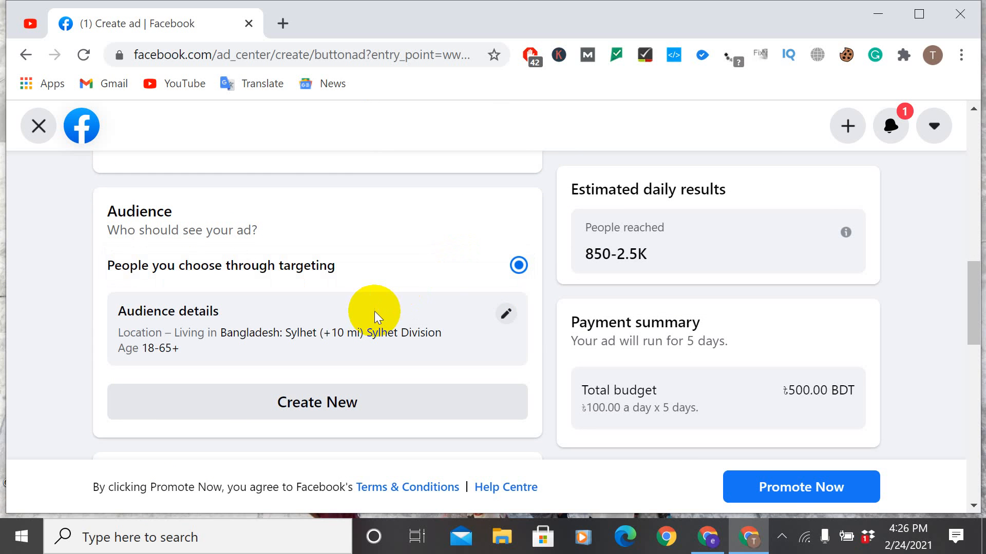
click(507, 310)
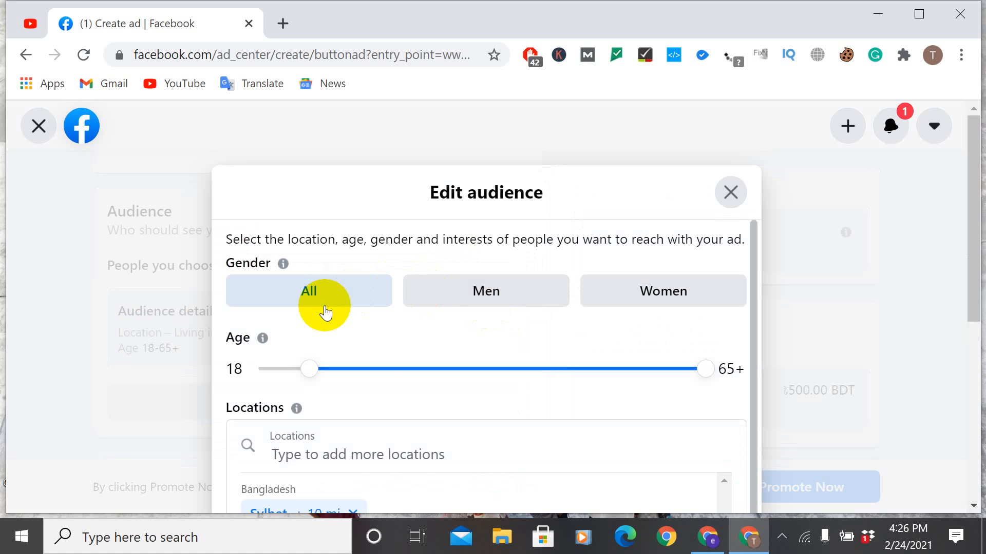
scroll(385, 414, down, 1)
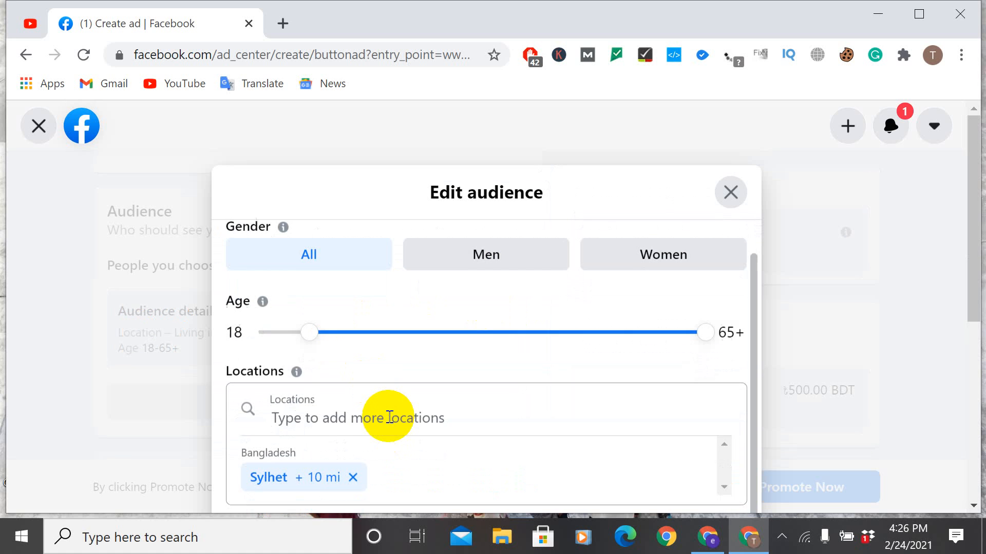
click(387, 415)
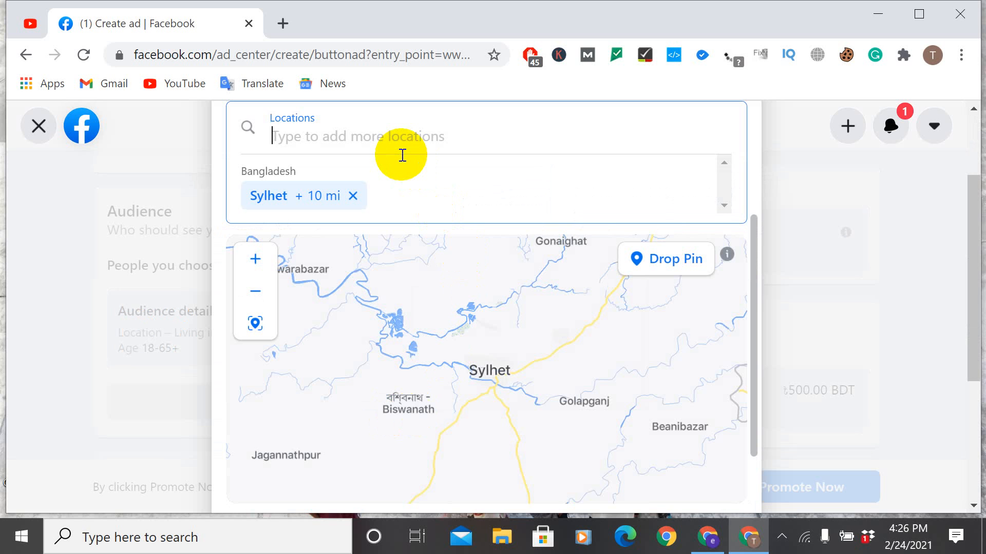
text(sy)
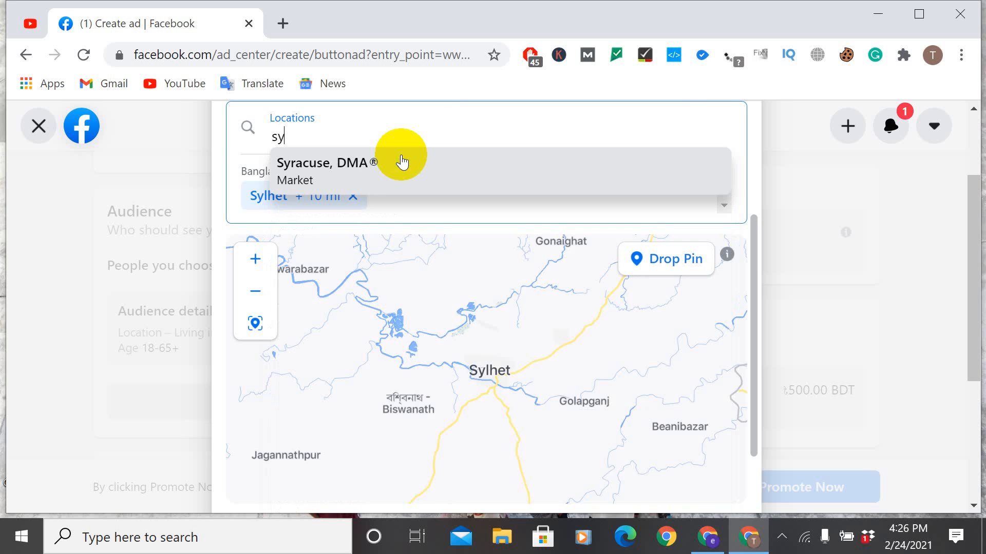
text(l)
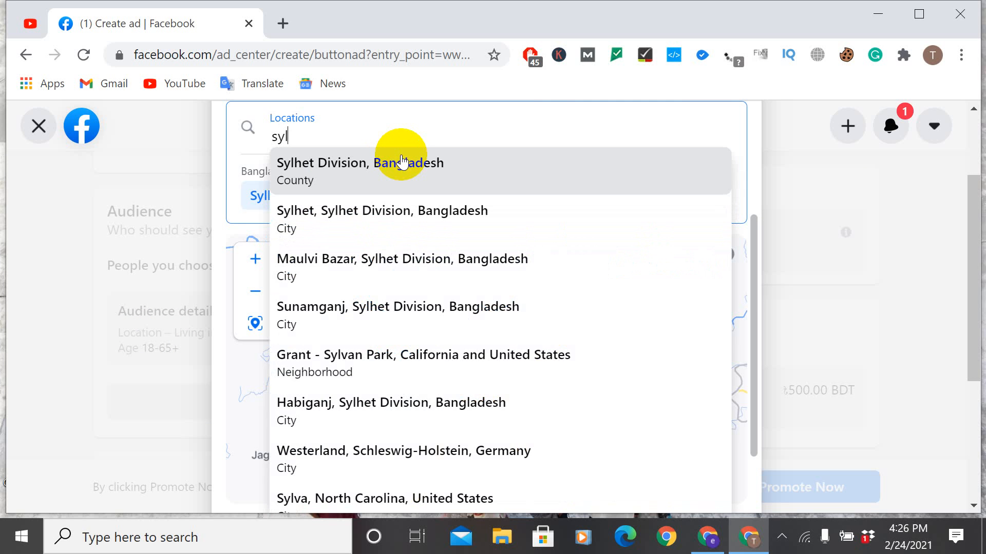
text(het)
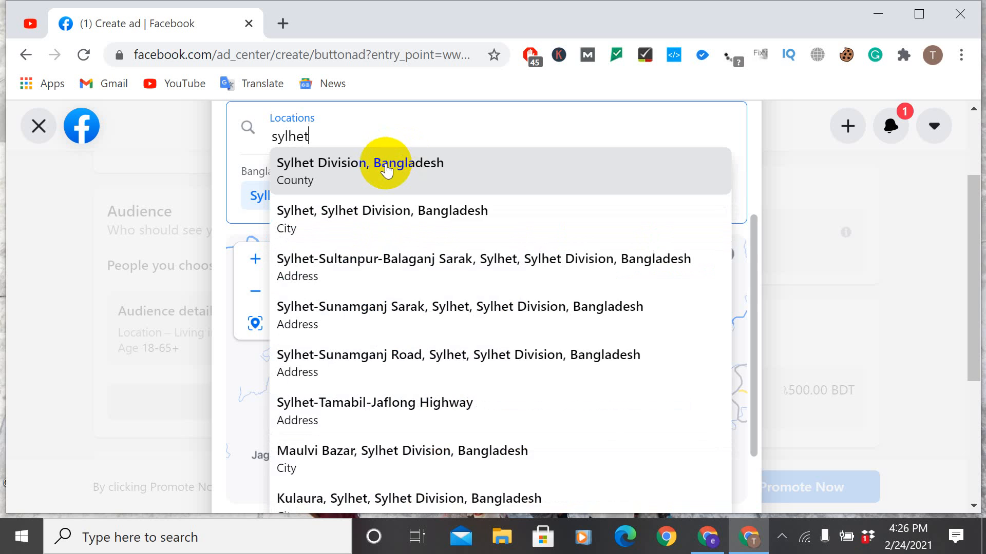
click(386, 164)
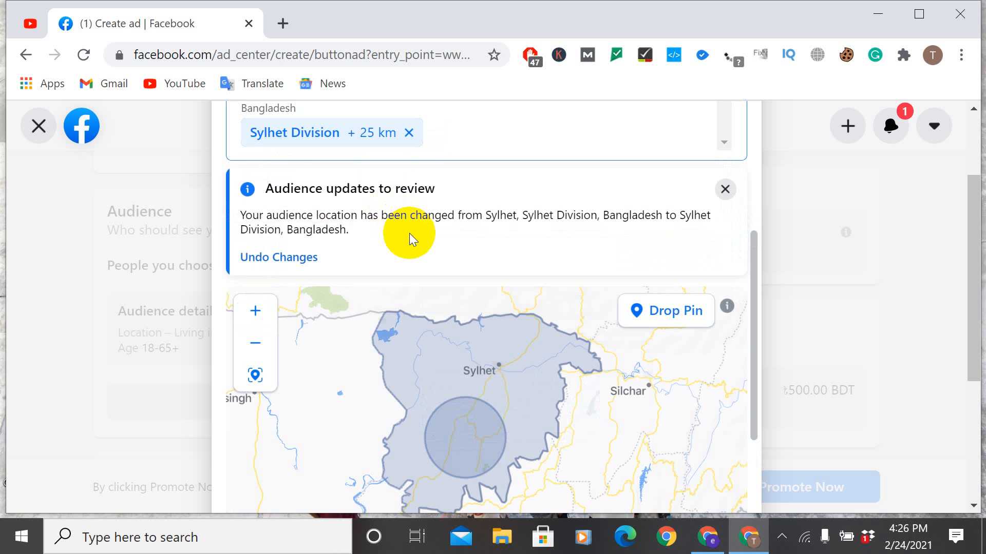
Step: Check the audience's location map and detailed targeting section, and save the audience
scroll(417, 376, down, 1)
scroll(489, 260, down, 1)
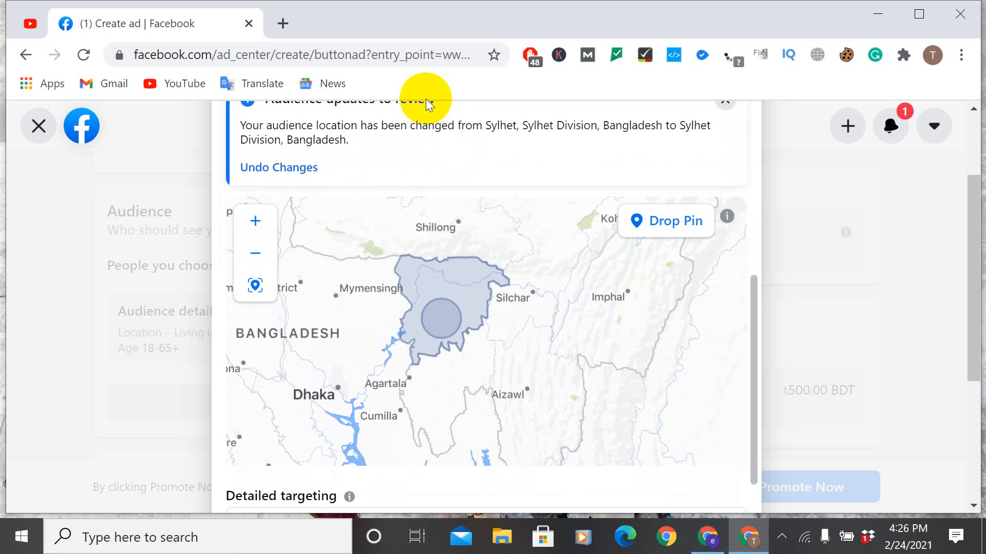
scroll(426, 105, down, 1)
scroll(414, 195, down, 1)
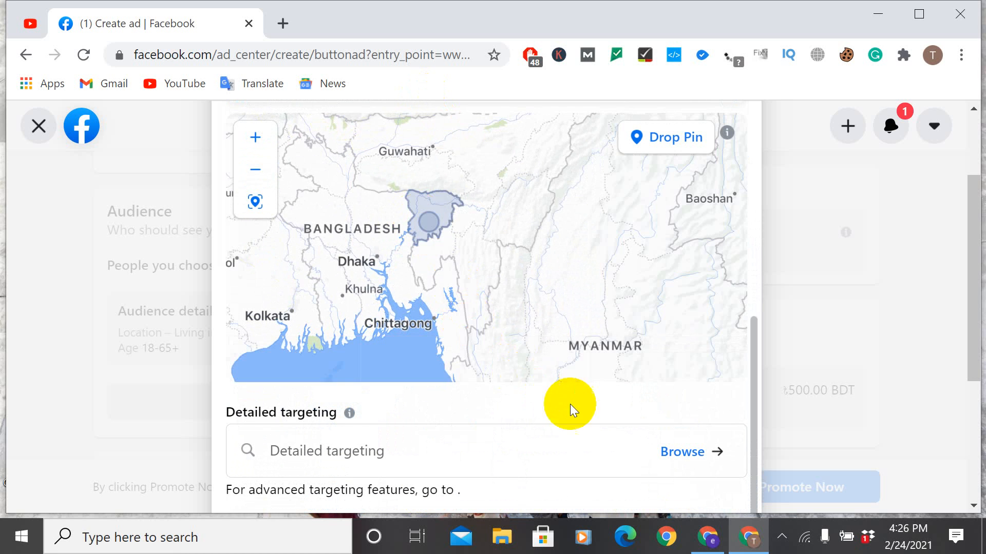
scroll(693, 337, up, 2)
scroll(511, 291, up, 2)
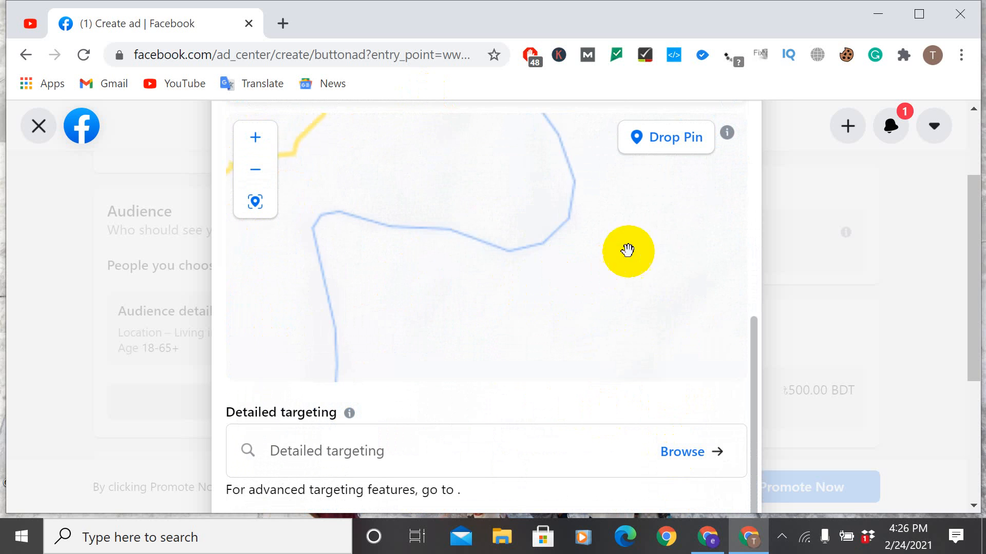
scroll(630, 250, up, 1)
drag(753, 341, 760, 198)
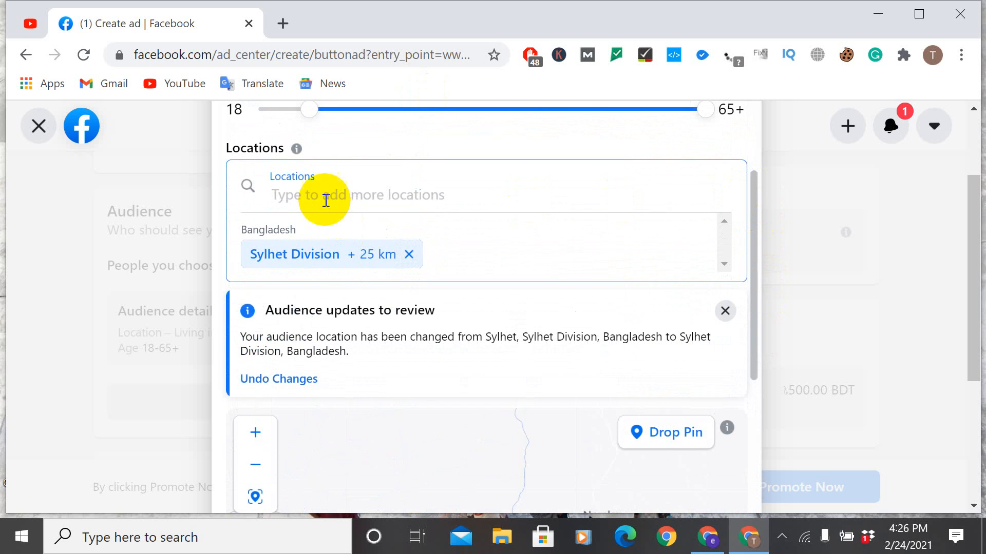
scroll(704, 359, down, 10)
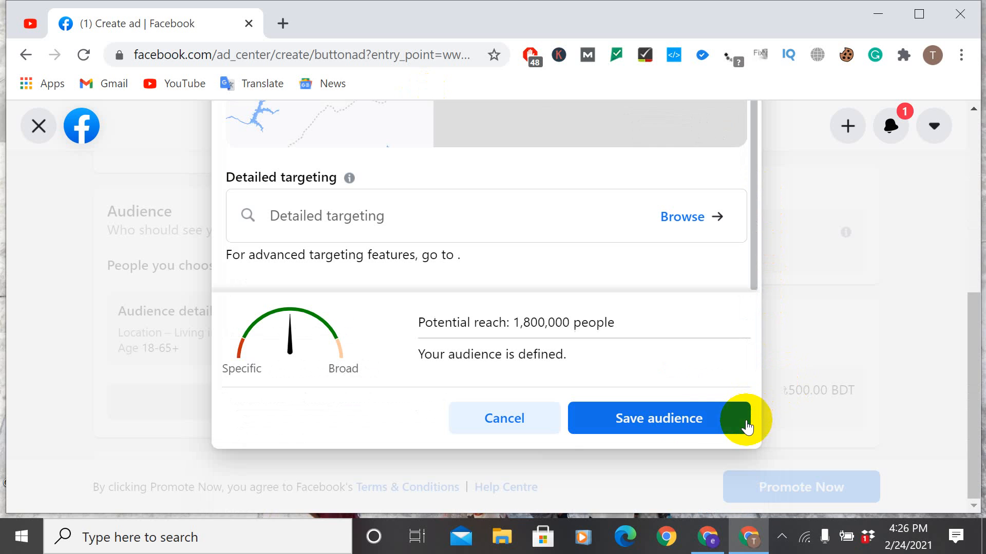
click(674, 418)
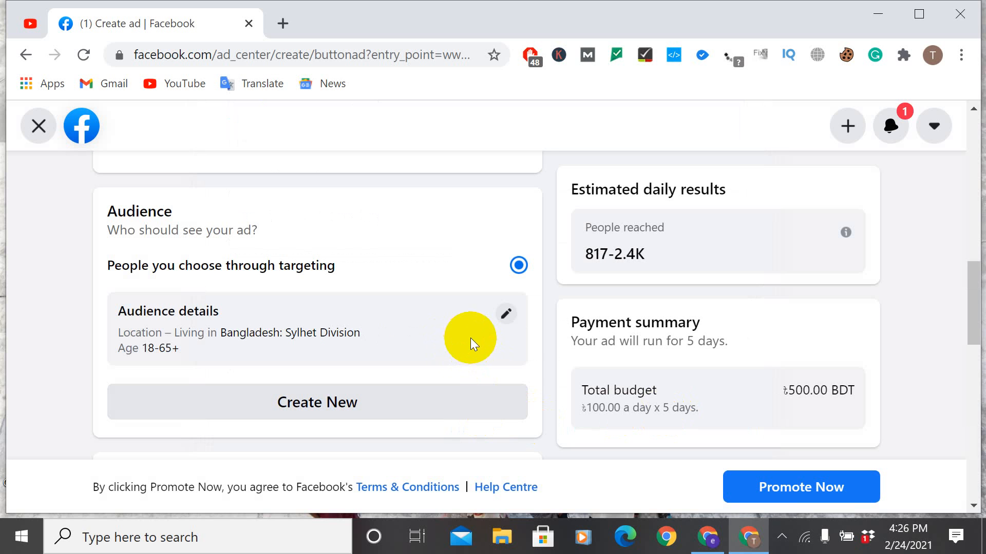
Step: Try the duration option that runs the ad continuously, and switch back to choosing when the ad will end
scroll(471, 337, down, 2)
scroll(470, 338, down, 2)
scroll(473, 336, down, 2)
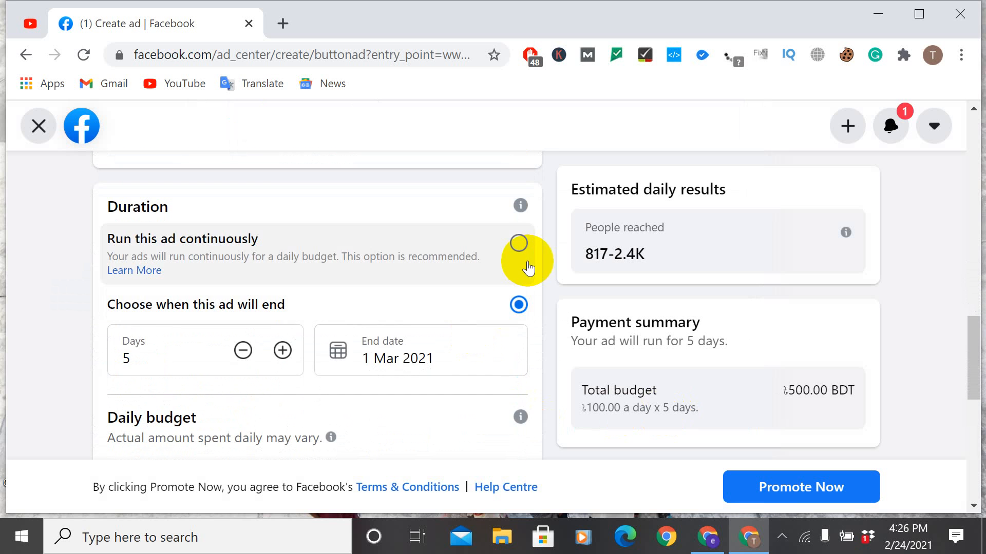
click(518, 245)
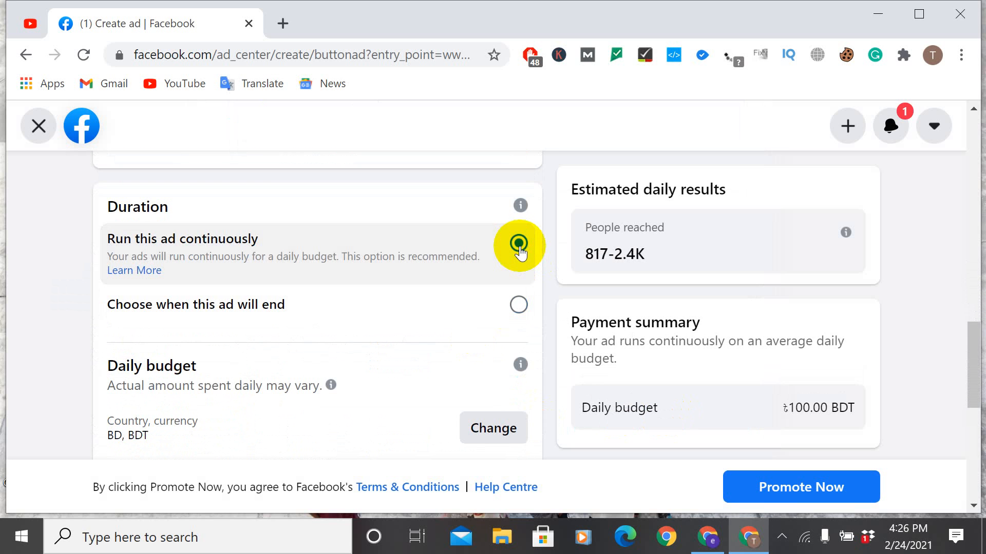
click(496, 299)
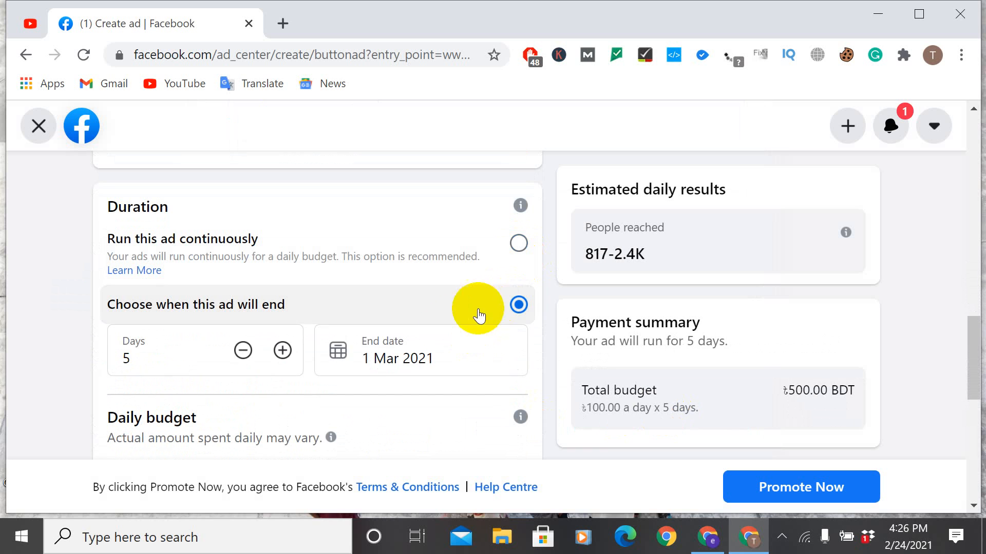
Step: Set the ad's duration to 8 days, ending on 4 Mar 2021
click(285, 362)
click(284, 365)
click(282, 365)
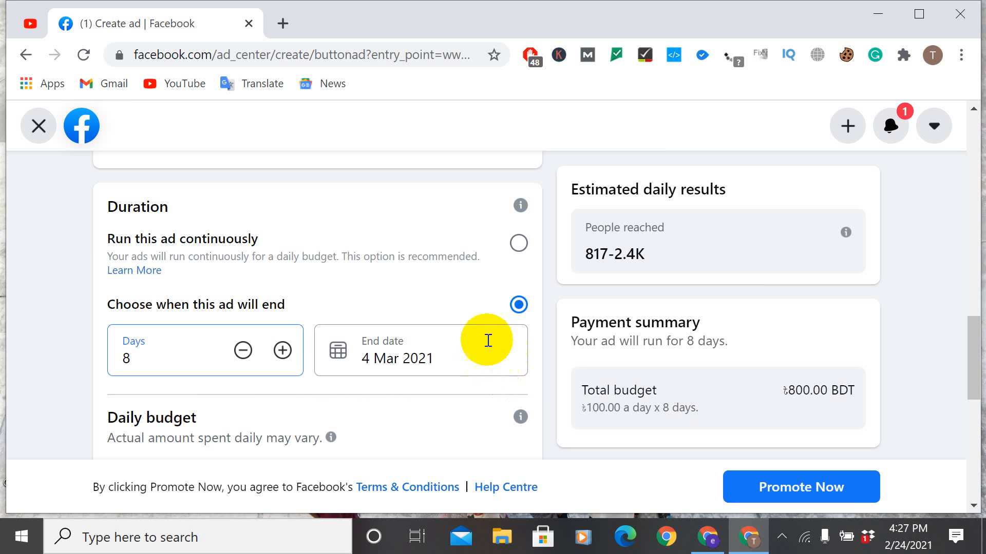
Step: Check the daily budget amount and the location and currency settings, and save the settings with Bangladesh, Bangladeshi Taka and Dhaka Time
scroll(473, 321, down, 3)
scroll(473, 319, down, 3)
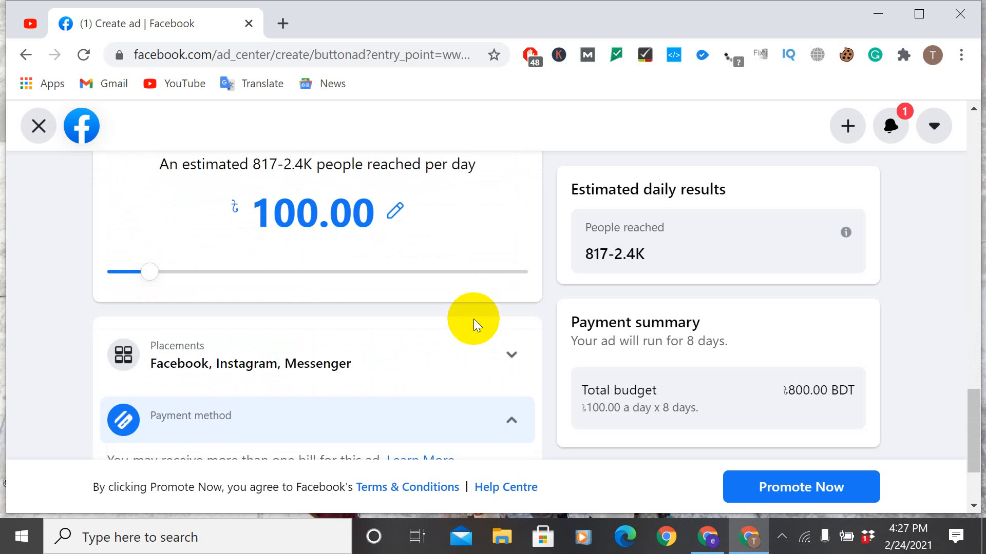
scroll(473, 319, up, 3)
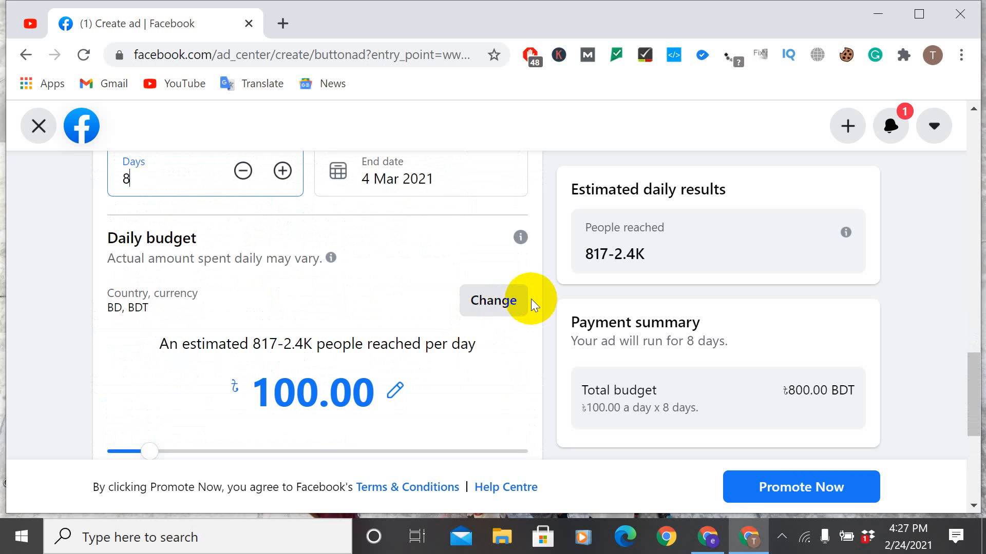
click(506, 294)
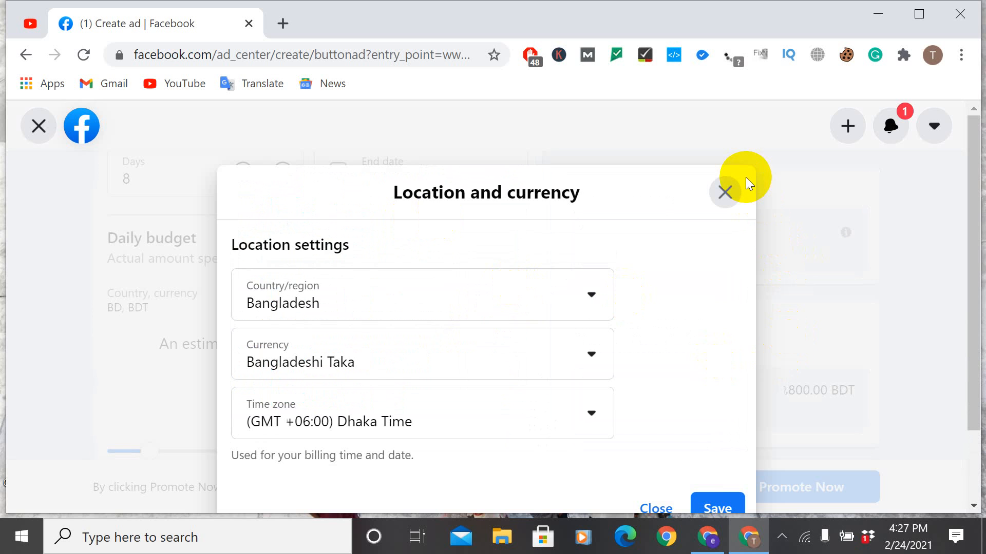
click(725, 189)
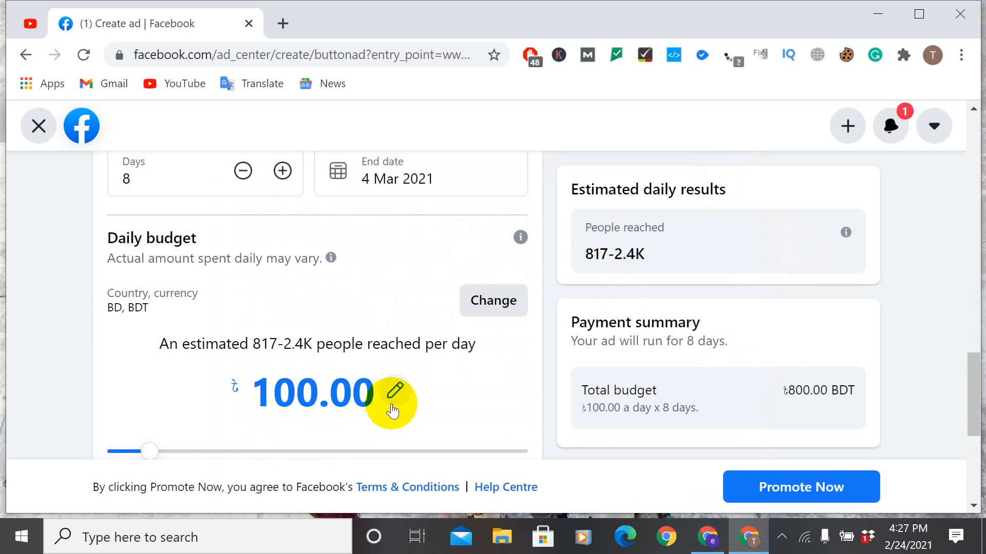
click(393, 408)
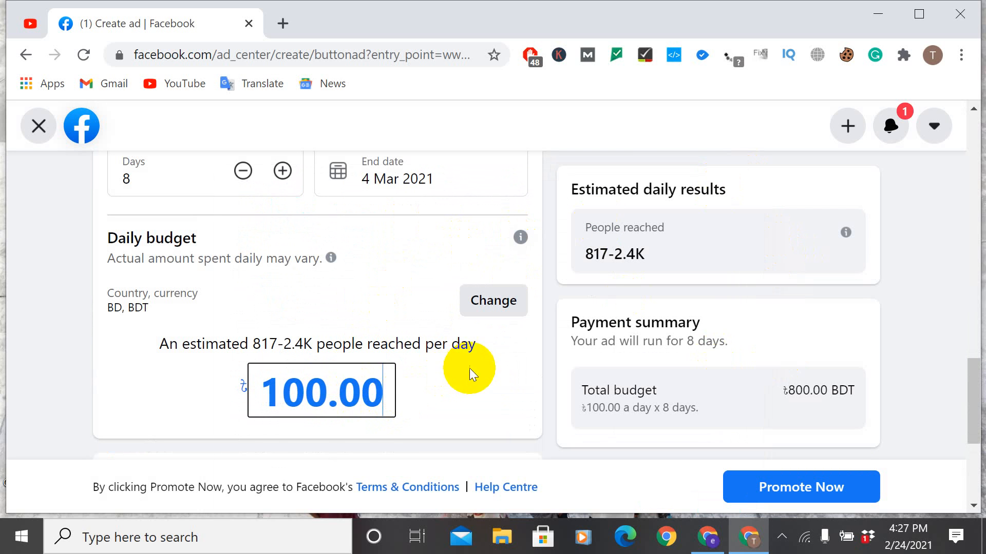
click(504, 297)
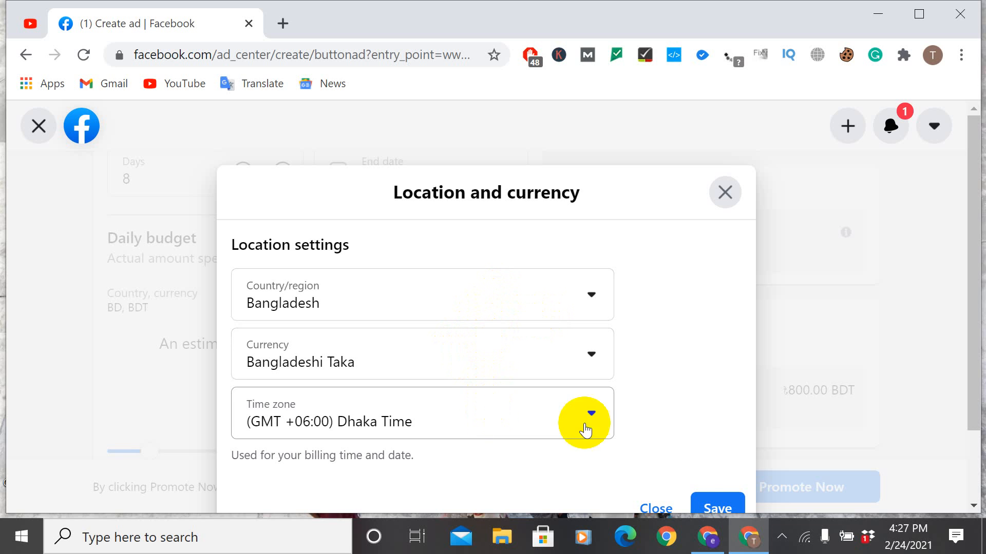
click(706, 505)
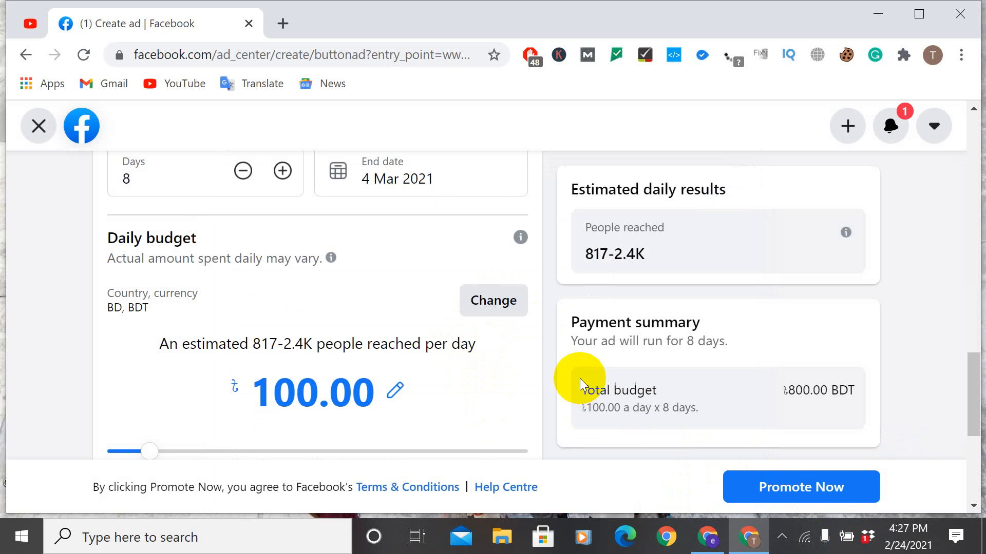
Step: Start adding a debit or credit card with an ad credit claim, look over the card details form, and close it
scroll(495, 310, down, 3)
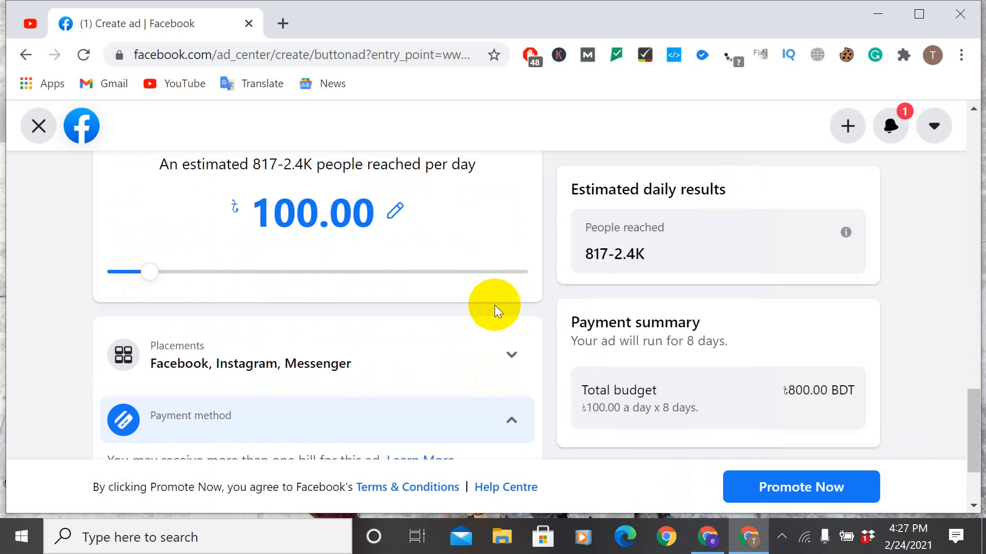
scroll(495, 305, down, 2)
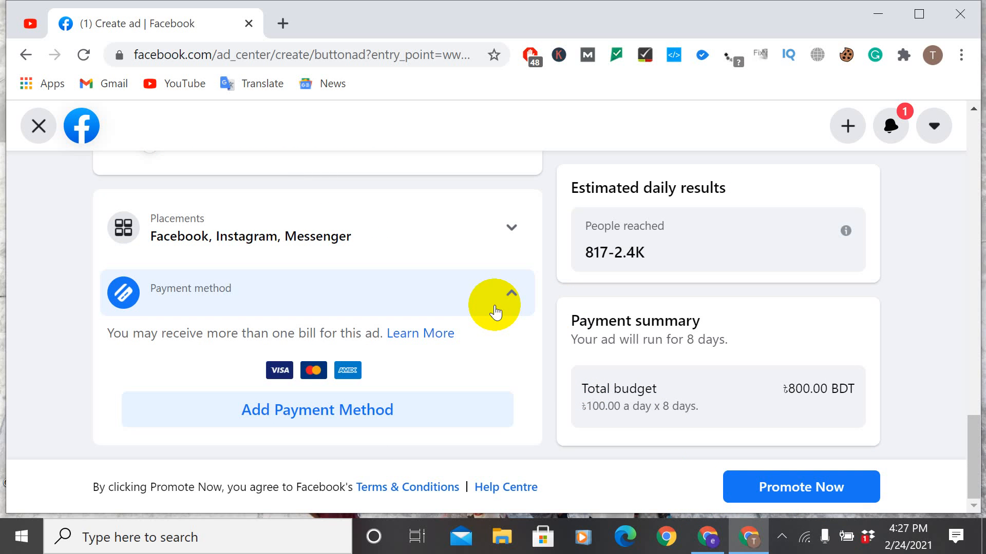
click(391, 410)
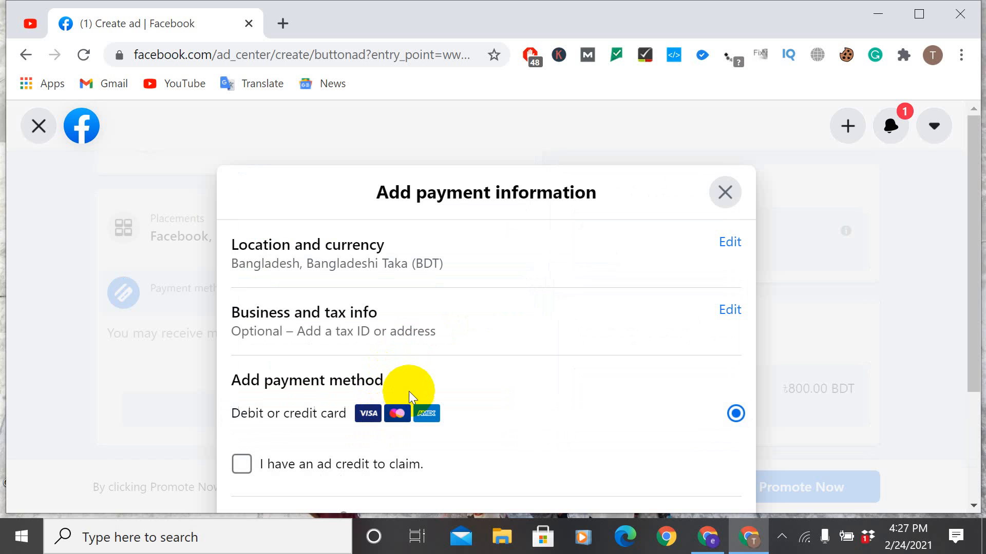
click(240, 463)
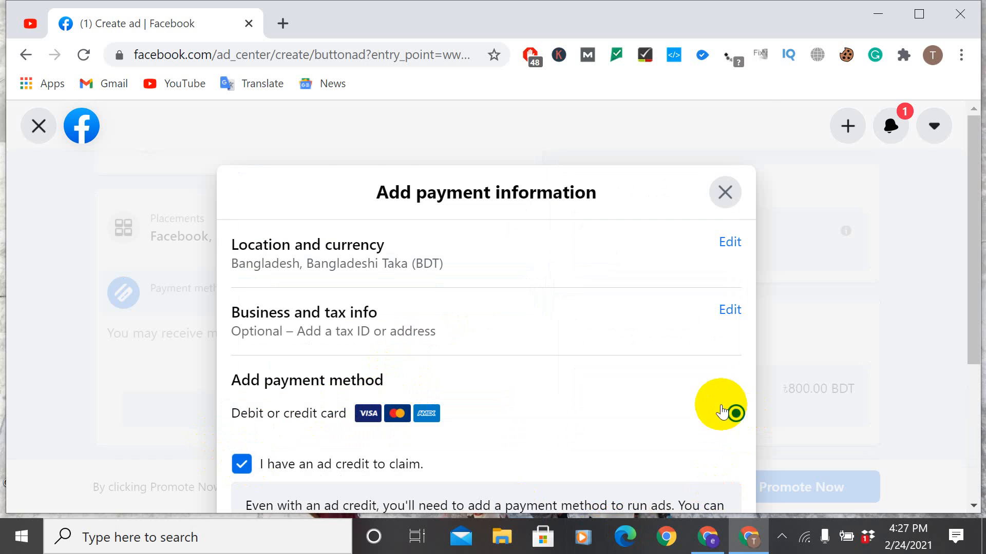
scroll(731, 411, down, 5)
click(712, 419)
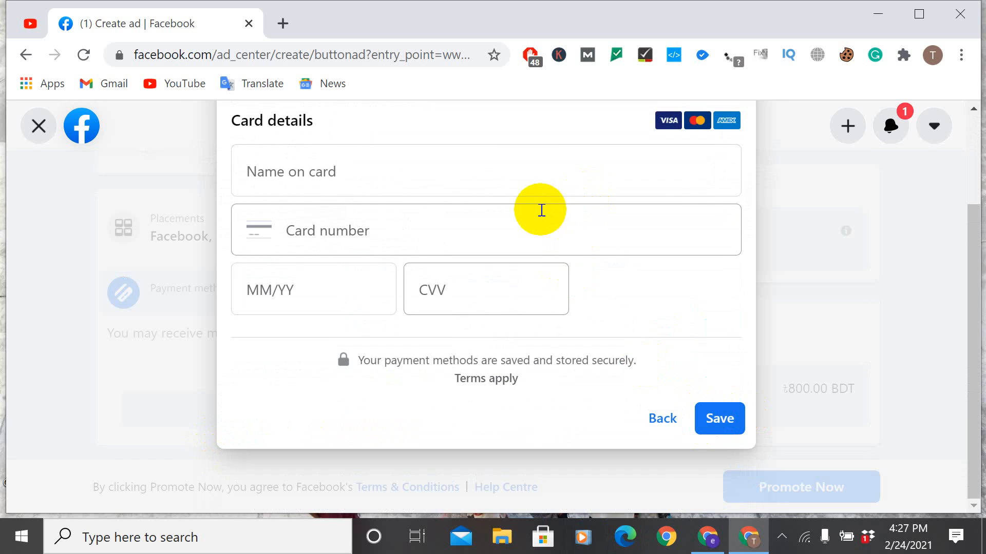
scroll(523, 209, up, 3)
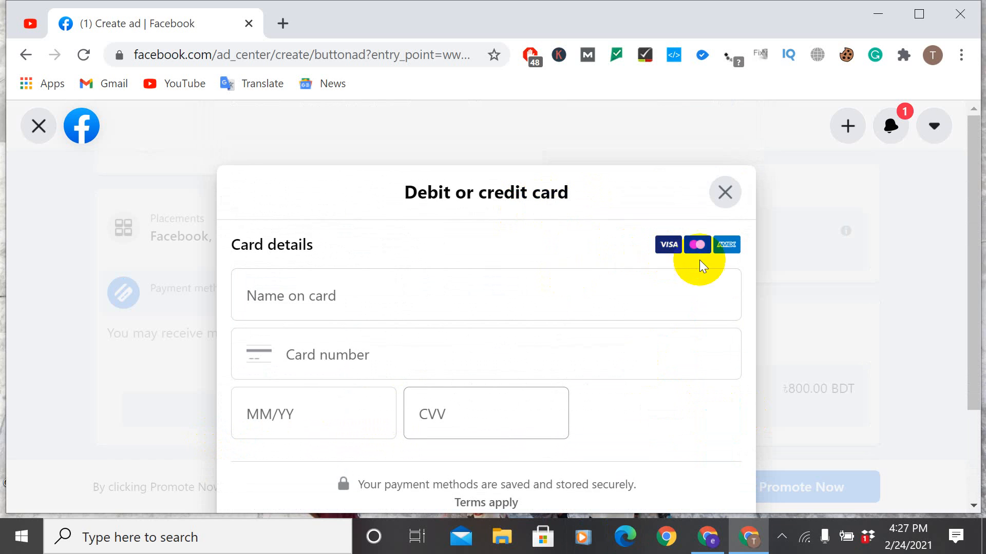
click(727, 195)
Step: Switch the ad's duration to running continuously, and return it to a chosen end date
scroll(413, 252, up, 4)
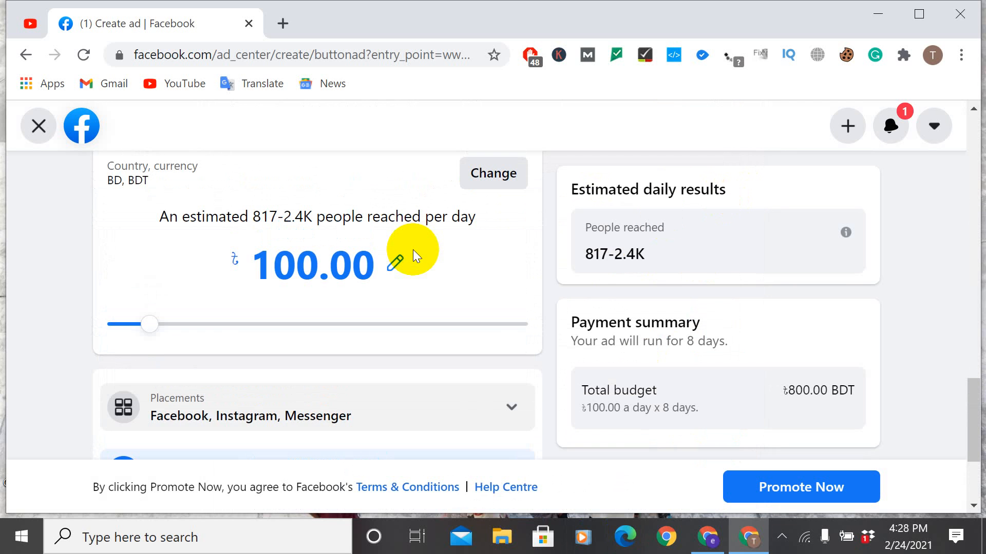
scroll(413, 252, up, 2)
scroll(413, 249, up, 5)
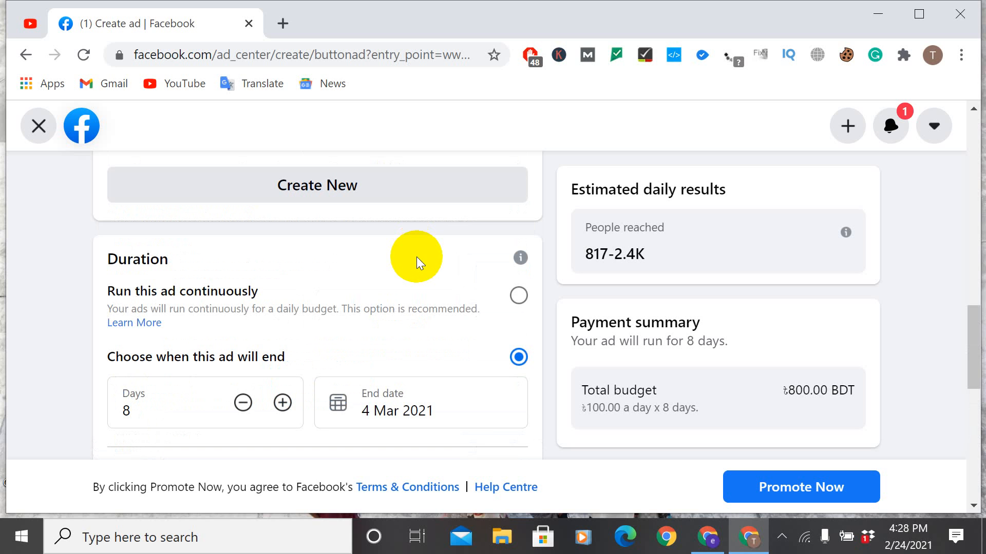
click(520, 297)
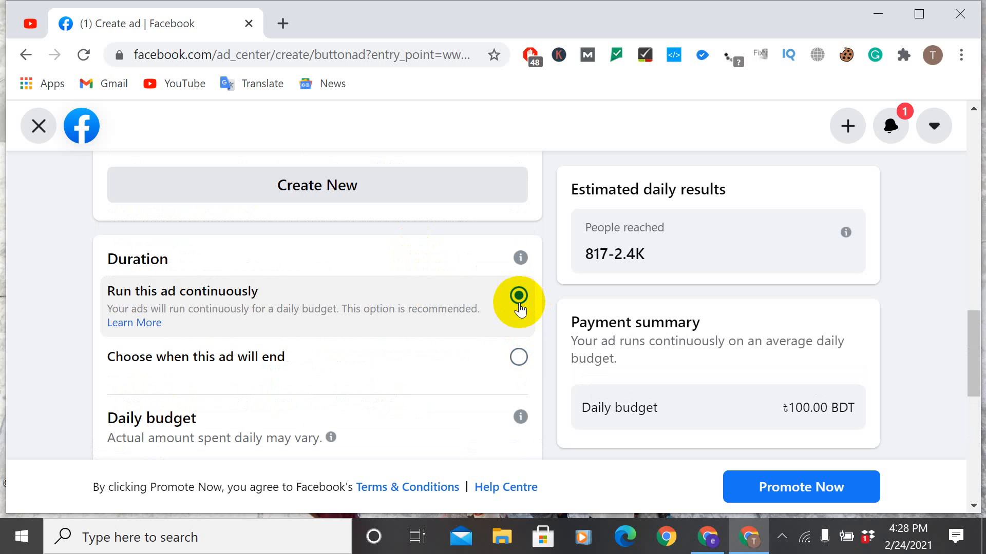
click(520, 358)
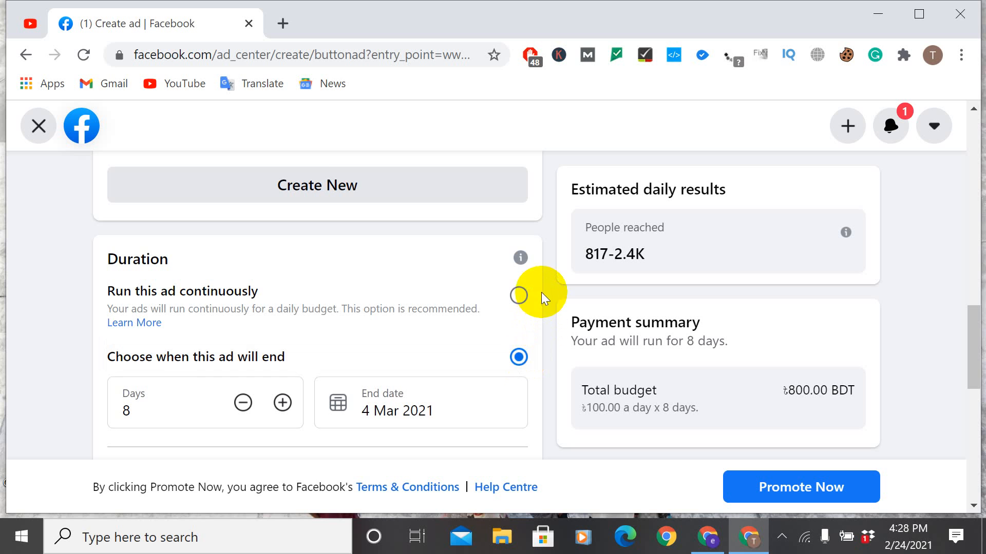
Step: Open the audience details to view gender, age and locations, and close them without saving
scroll(538, 285, up, 5)
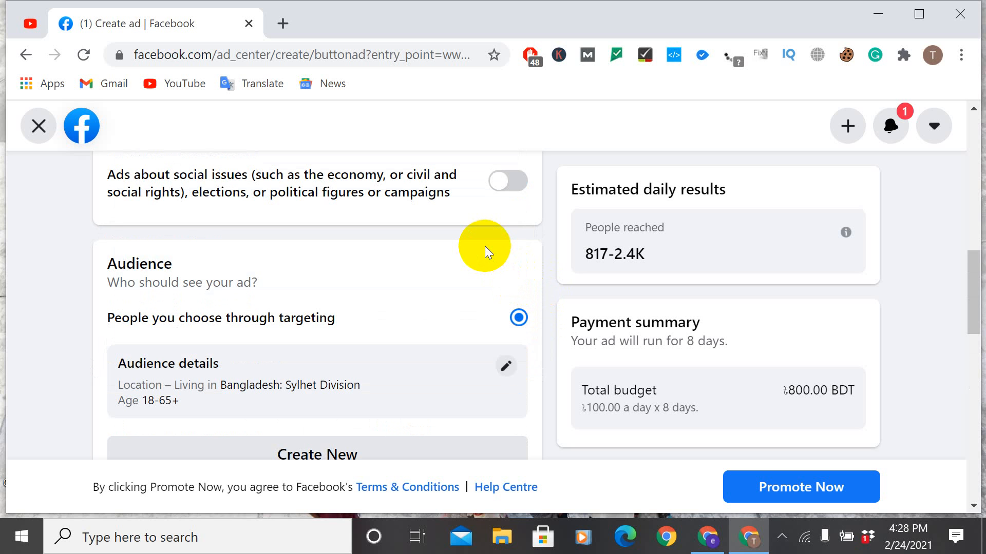
click(506, 366)
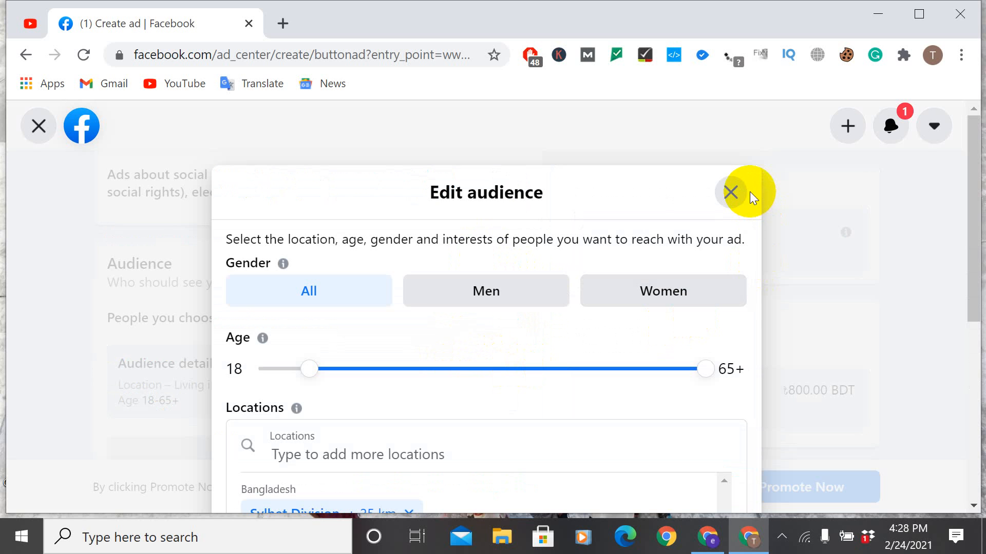
click(722, 198)
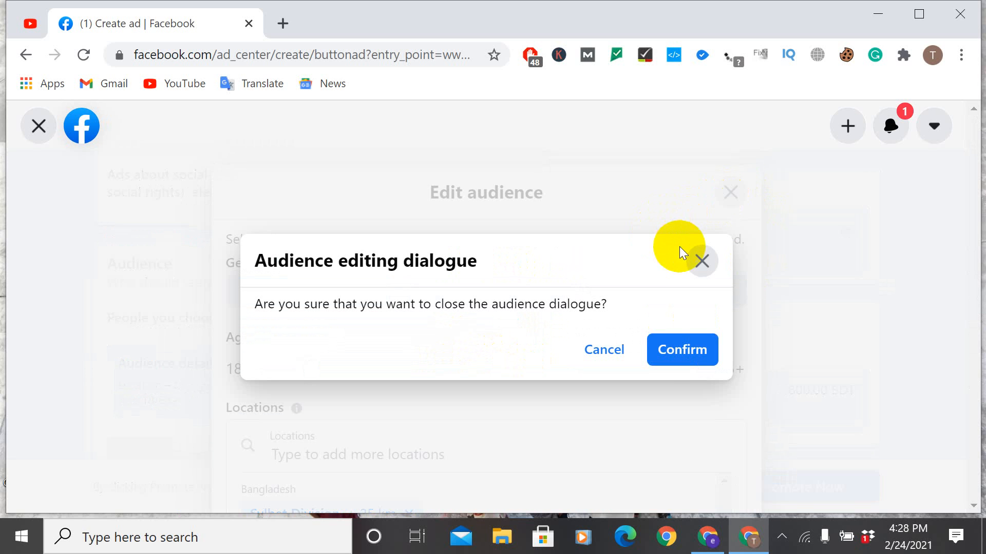
click(680, 350)
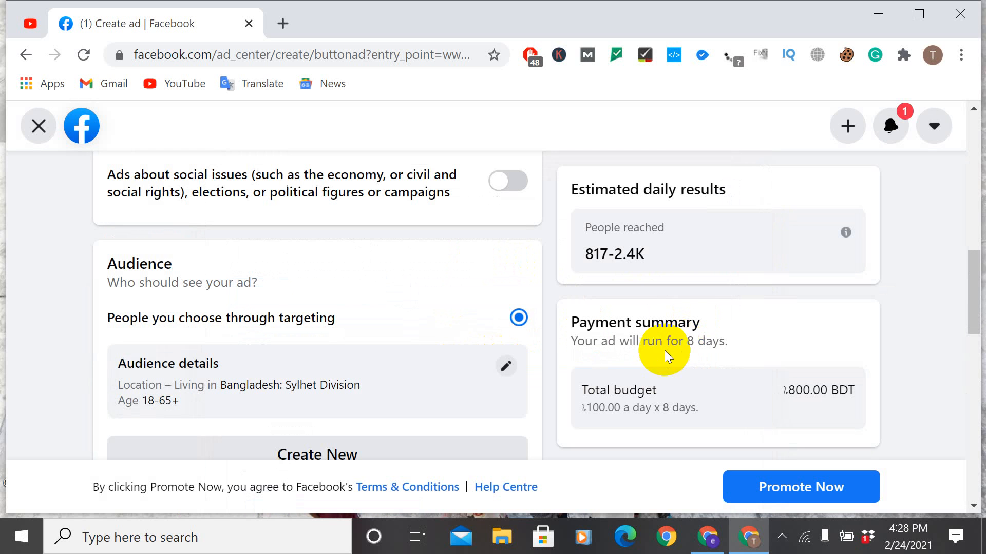
Step: Review the ad's special category, headline, image and description along with the estimated results and payment summary
scroll(497, 296, up, 3)
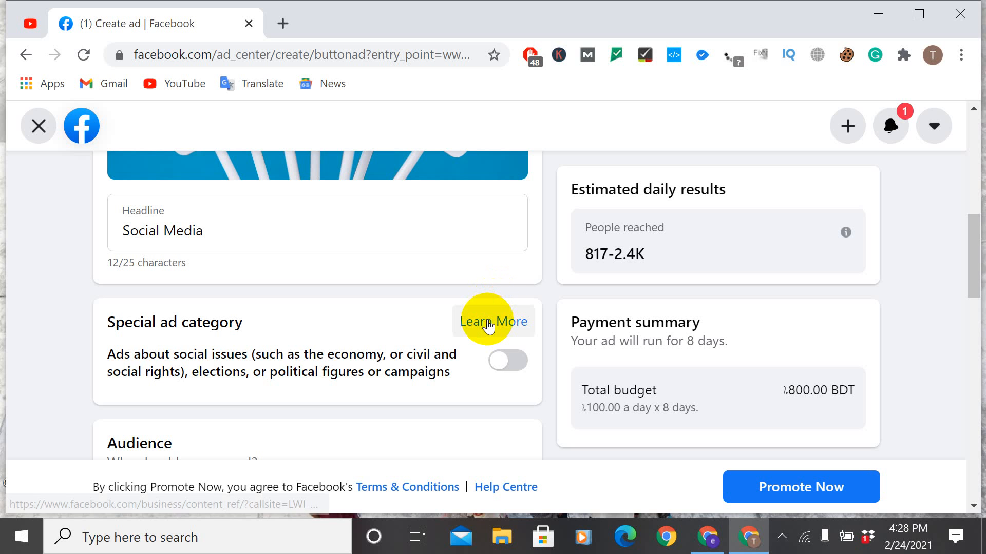
scroll(476, 308, up, 6)
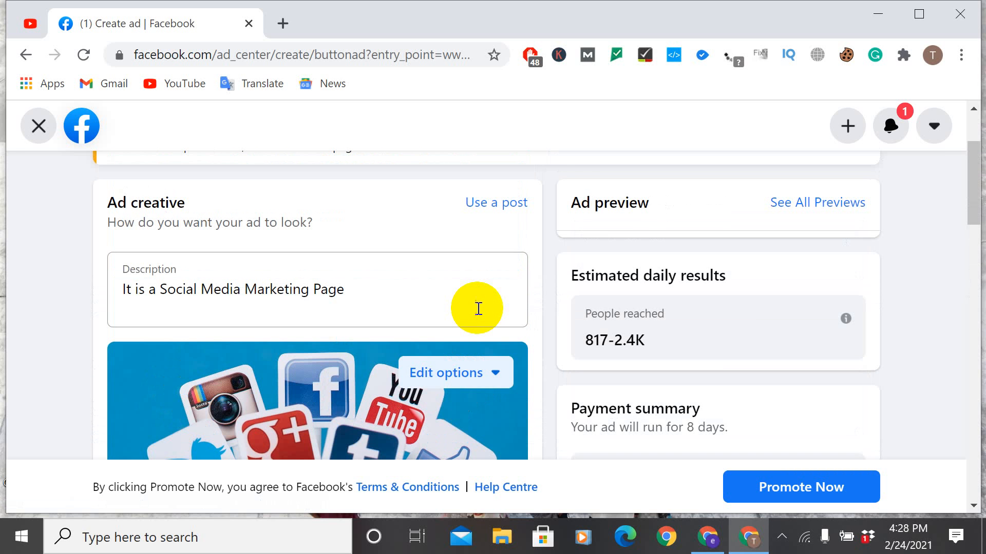
scroll(478, 309, up, 3)
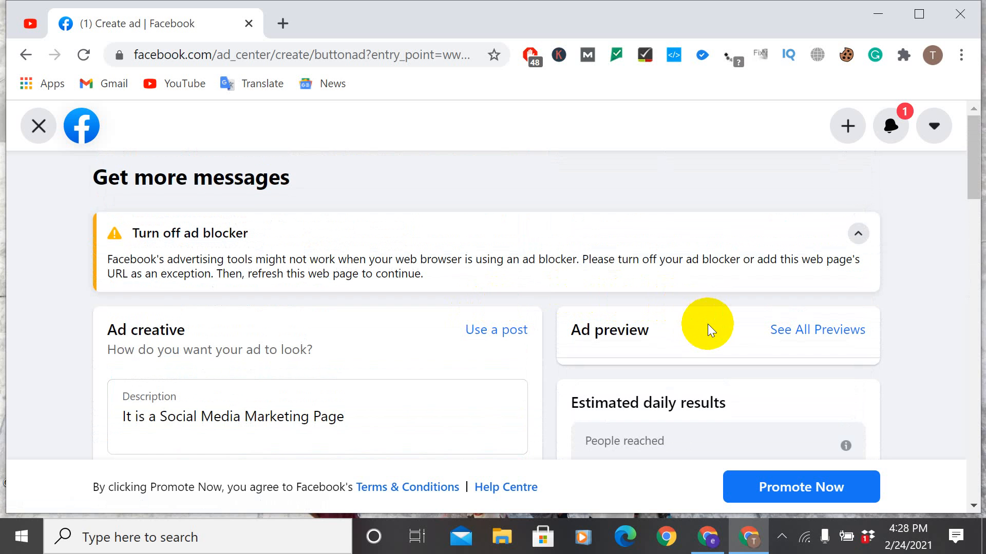
scroll(707, 330, down, 2)
scroll(707, 324, down, 2)
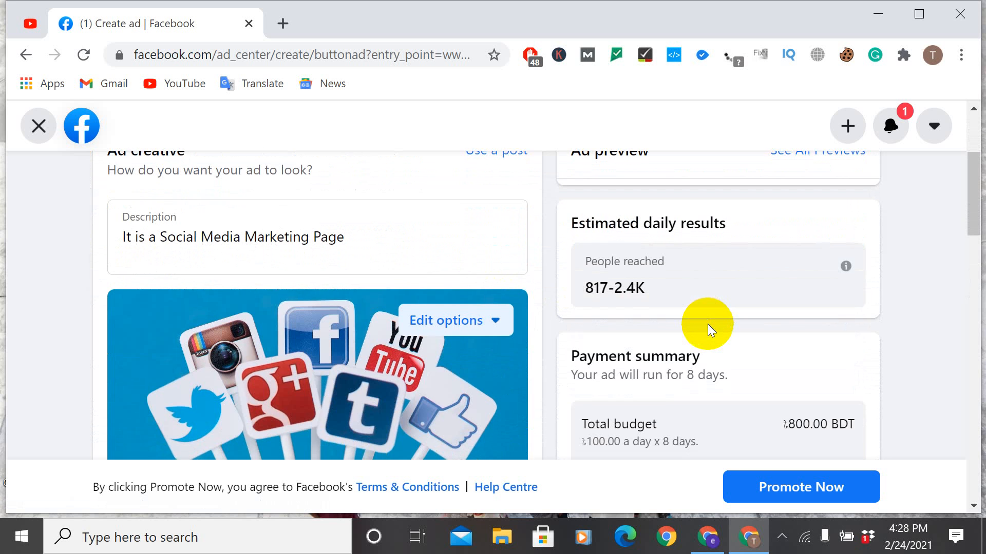
scroll(707, 325, down, 5)
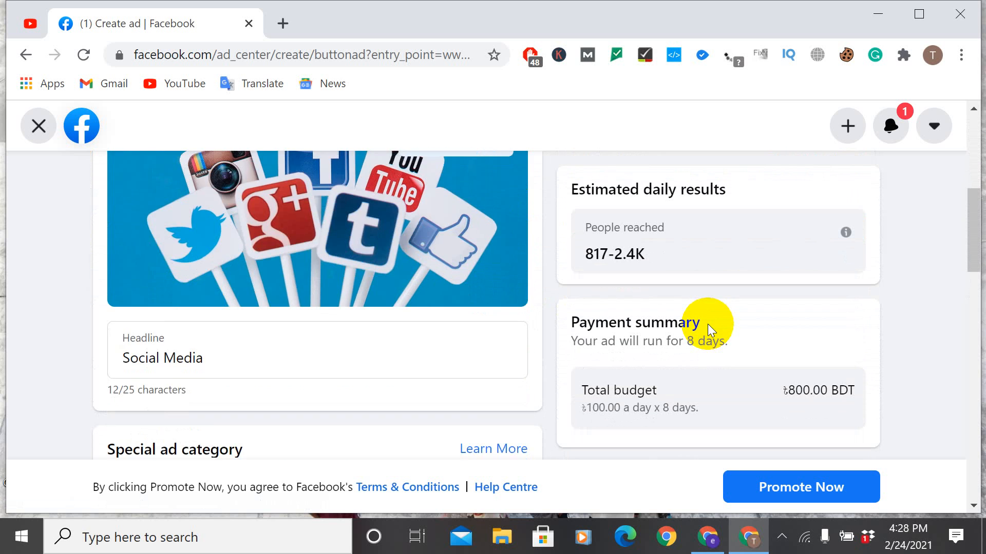
scroll(709, 328, down, 1)
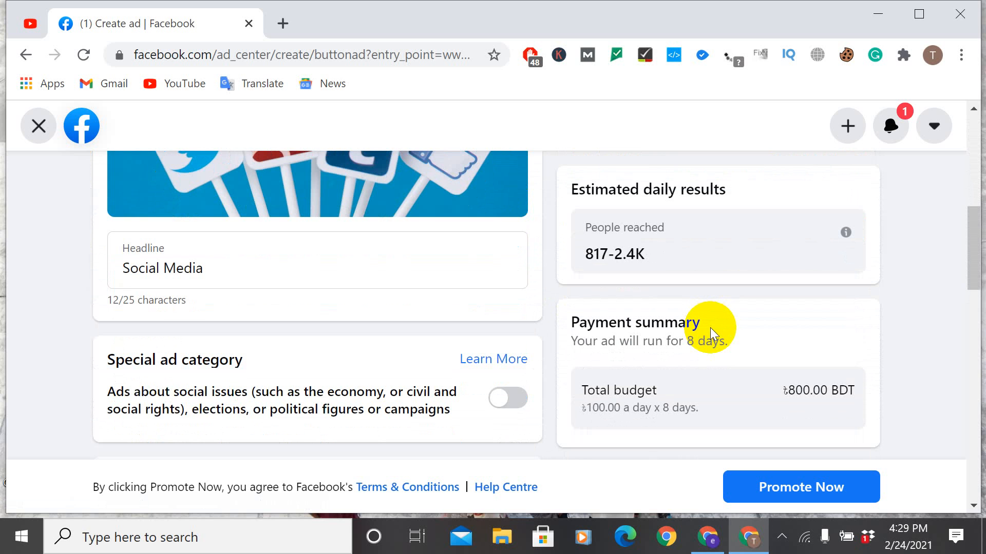
Step: Browse the existing Page posts available for the ad creative, and close the list without choosing one
scroll(709, 328, up, 8)
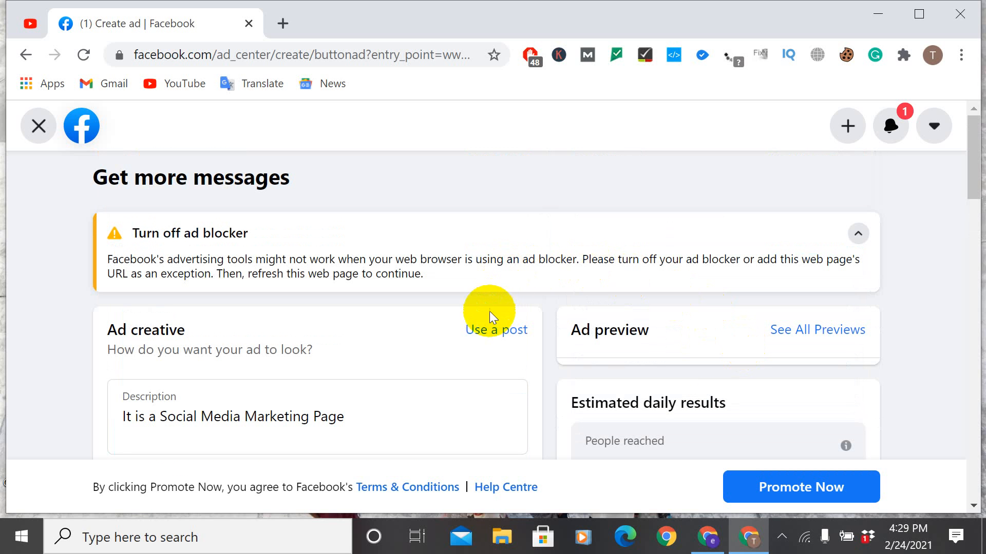
click(490, 330)
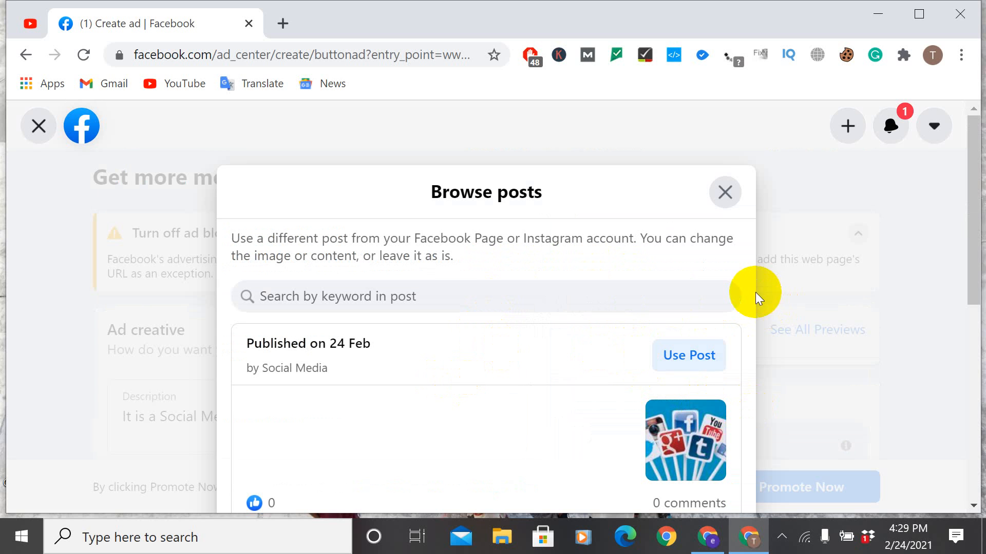
click(725, 192)
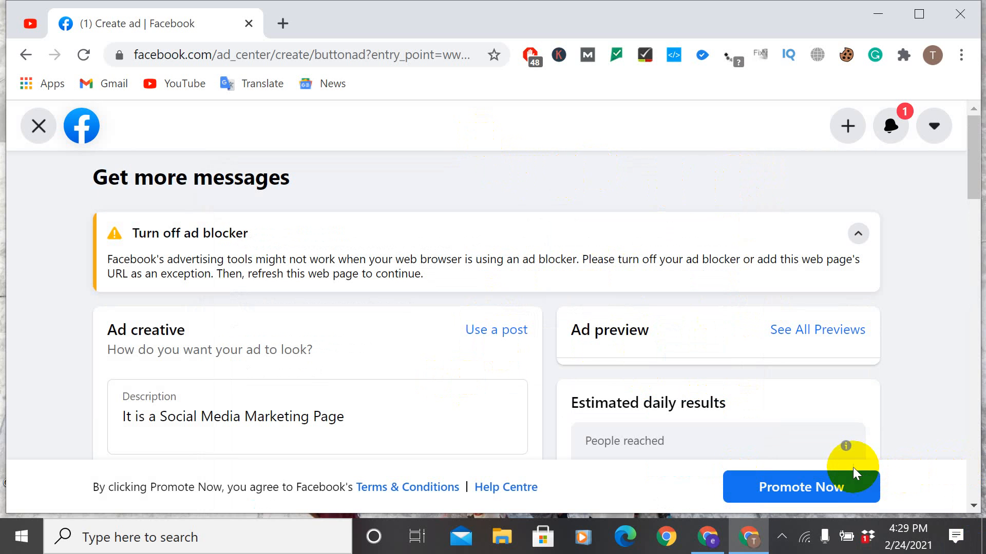
Step: Start promoting the ad, view the tax information form within the payment setup, and close it without entering anything
drag(852, 468, 833, 488)
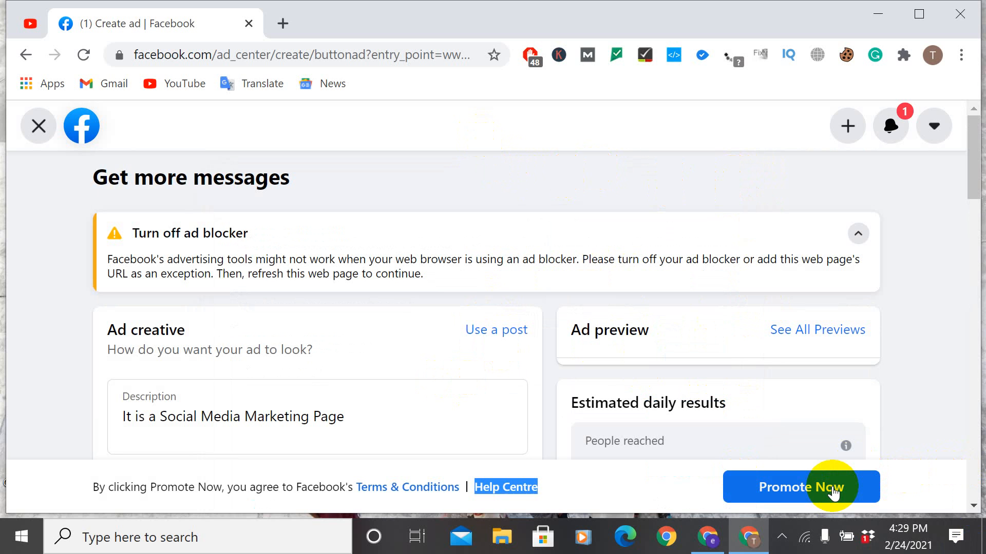
click(834, 491)
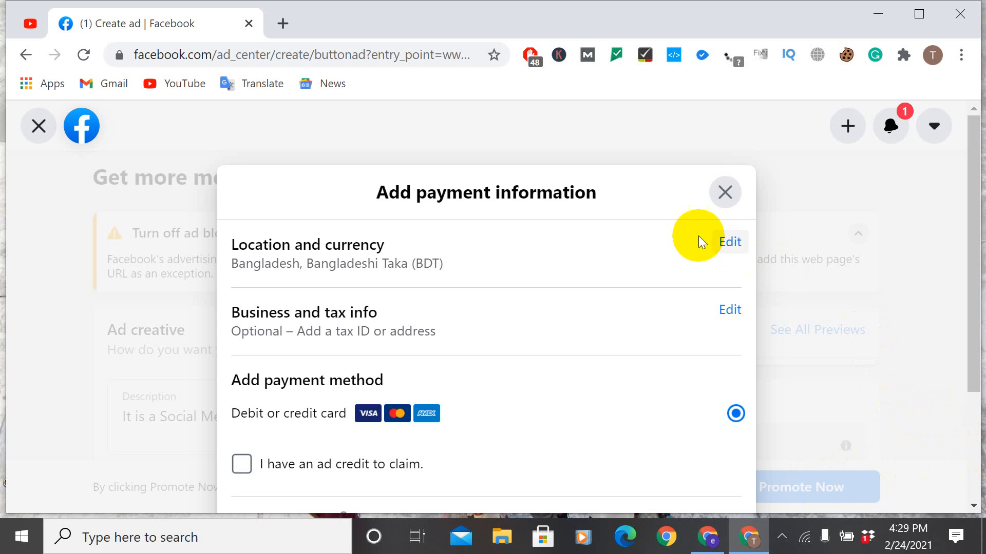
click(723, 300)
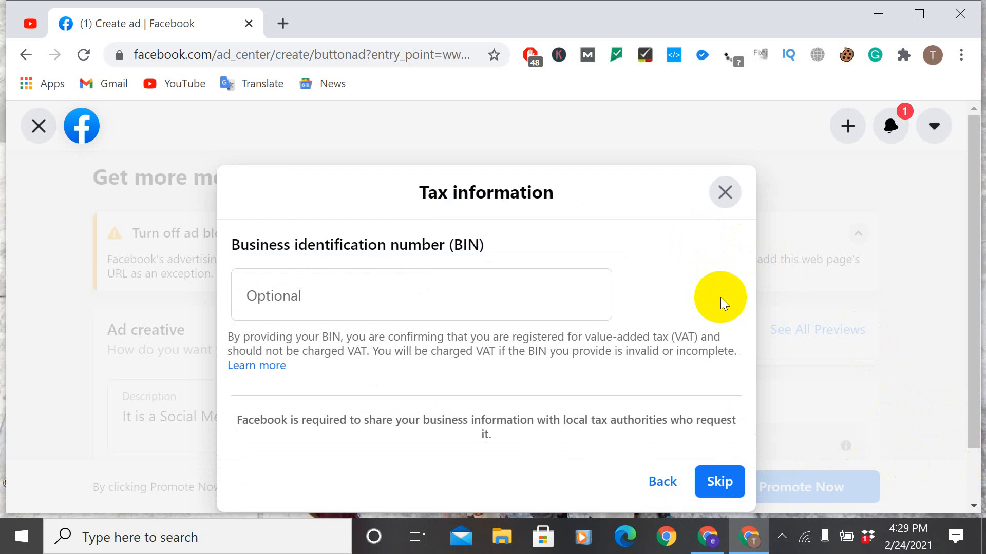
click(724, 191)
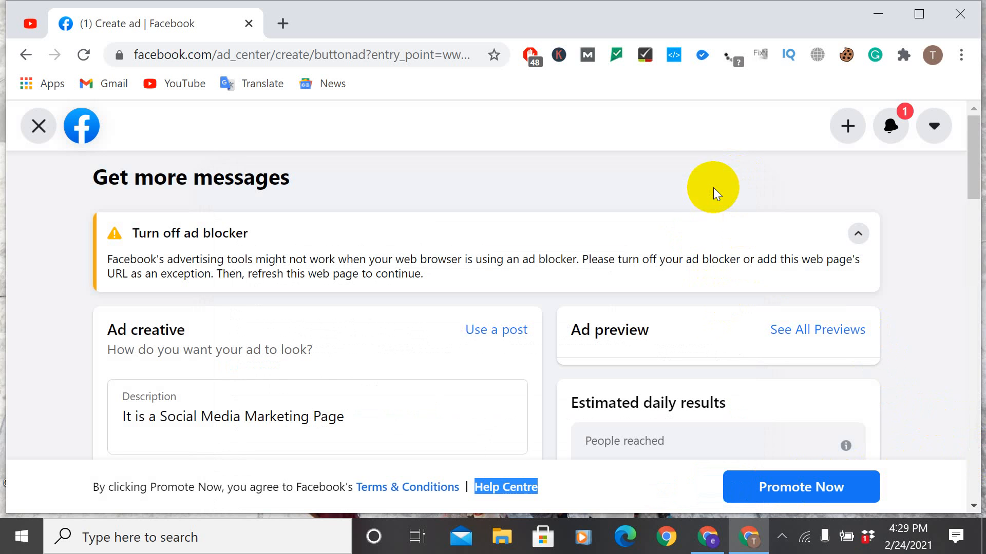
Step: Leave the messages ad, discarding its changes, and start a new ad with the Get more leads goal
scroll(698, 197, down, 15)
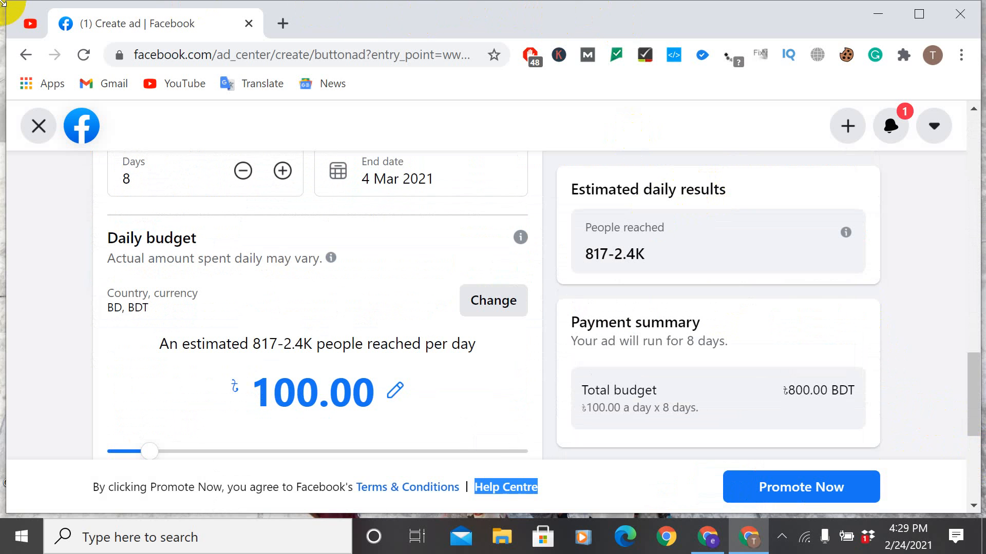
click(22, 57)
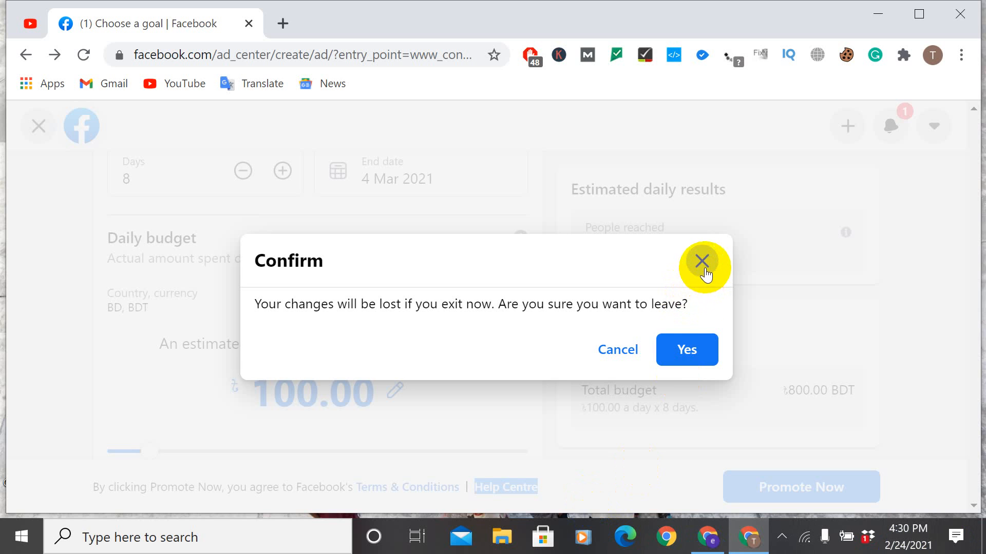
click(688, 349)
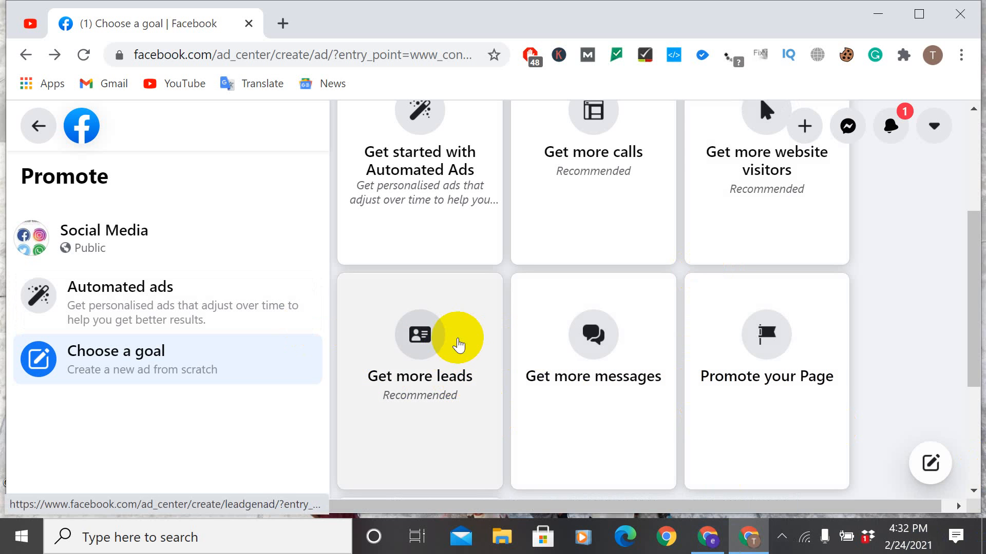
click(449, 355)
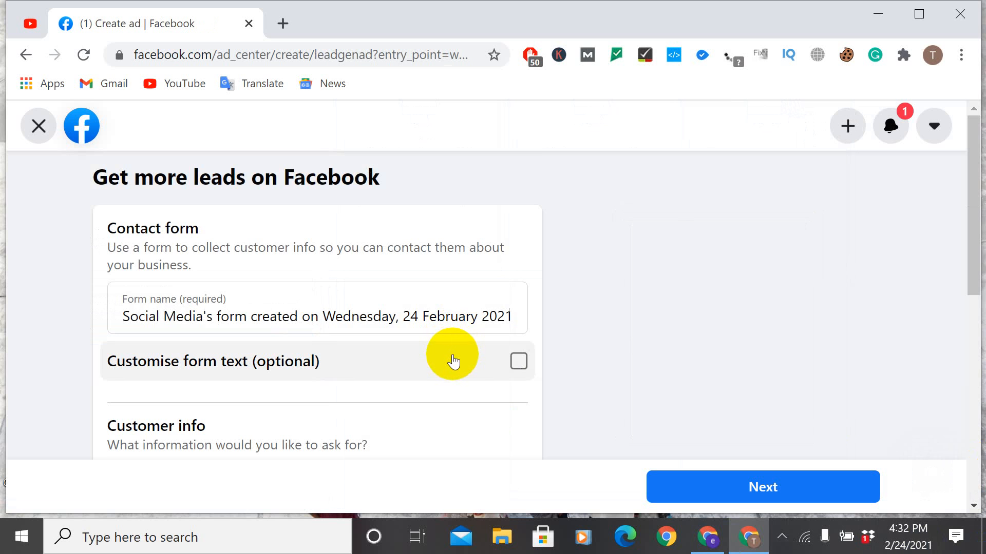
Step: Look through the lead contact form's settings, expanding the full list of customer info fields and collapsing it again
scroll(452, 360, down, 3)
scroll(453, 361, down, 3)
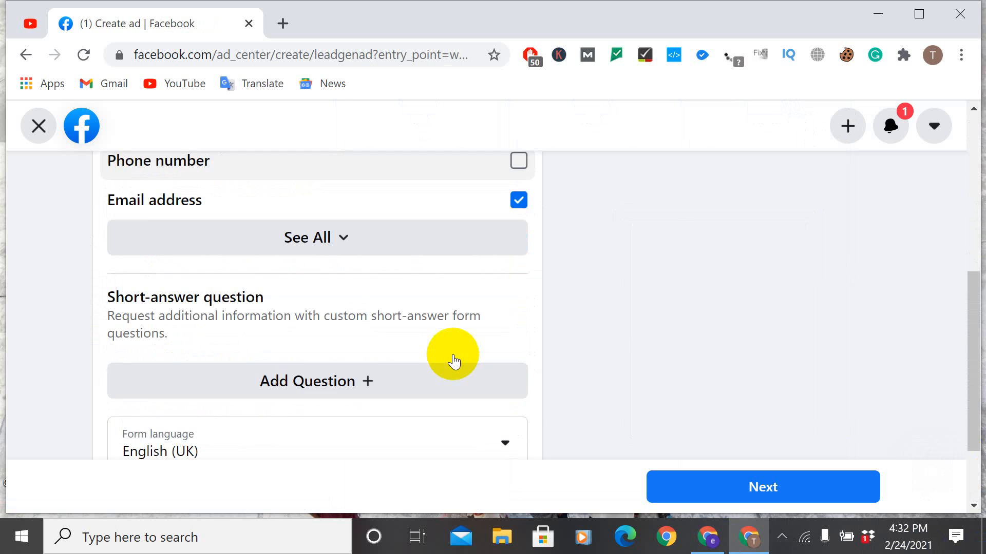
scroll(452, 359, up, 6)
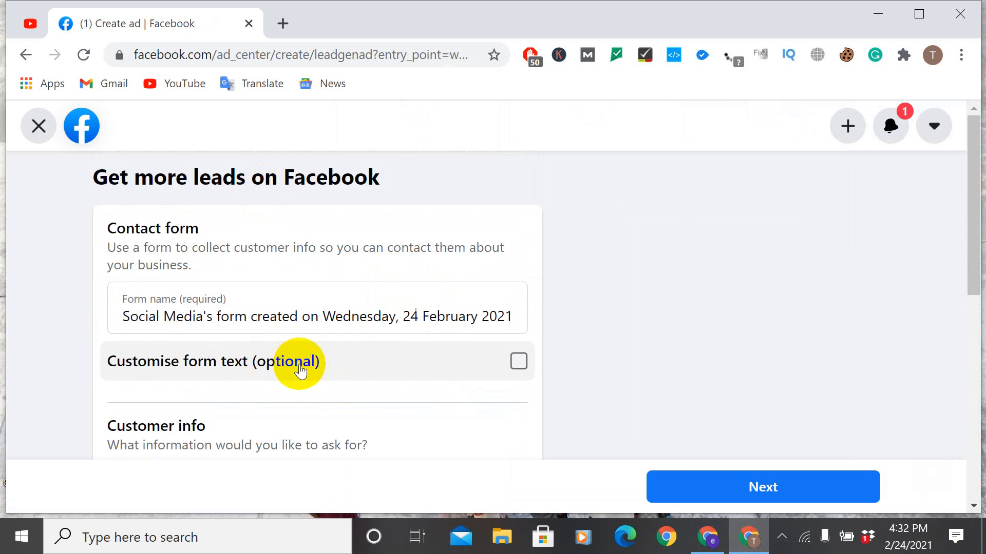
scroll(298, 367, down, 2)
scroll(449, 384, down, 1)
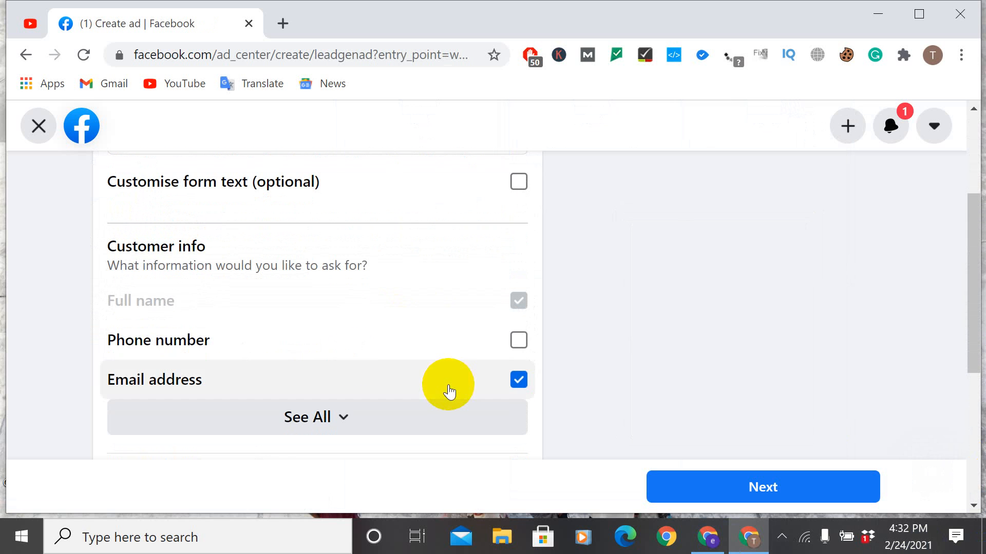
click(288, 409)
scroll(355, 403, down, 5)
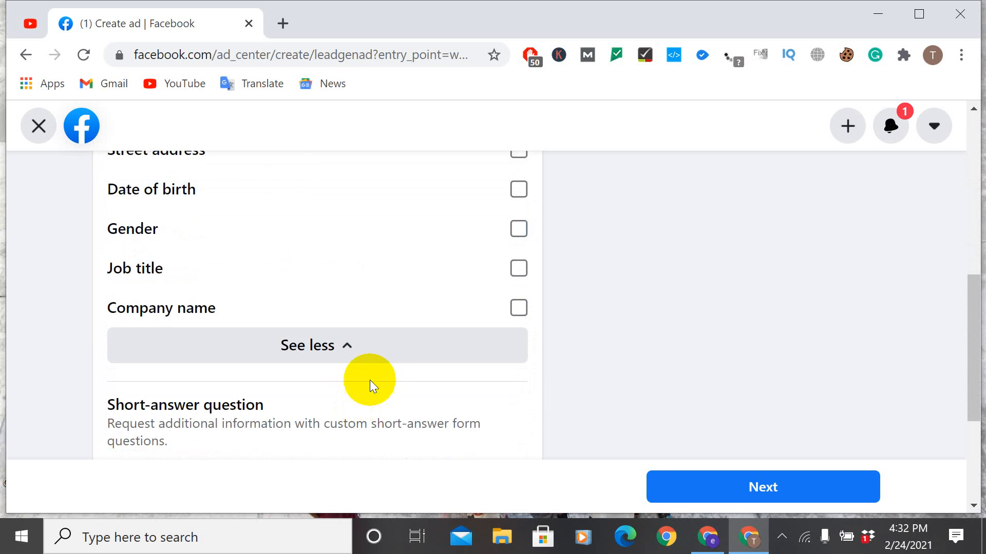
click(386, 358)
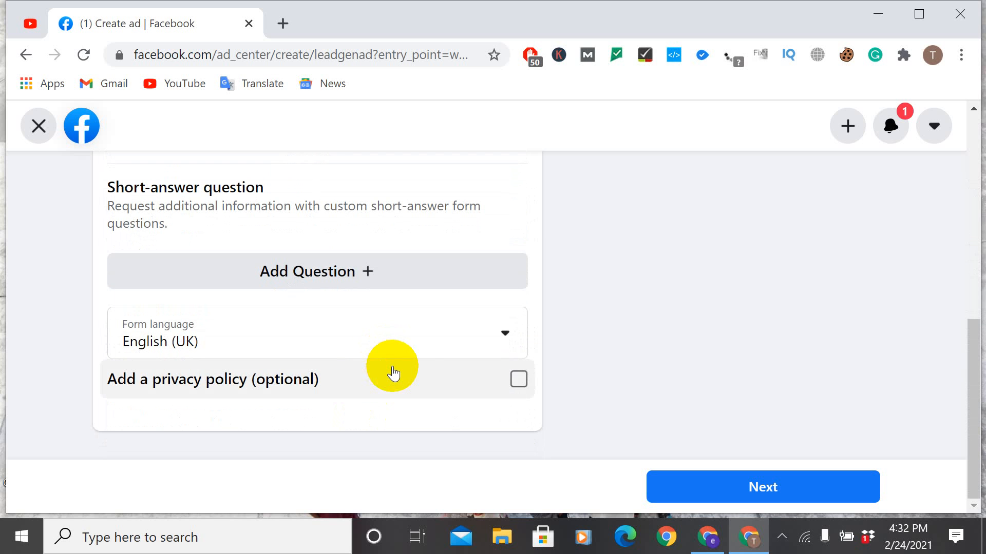
Step: Set the contact form's language to English (US)
click(509, 347)
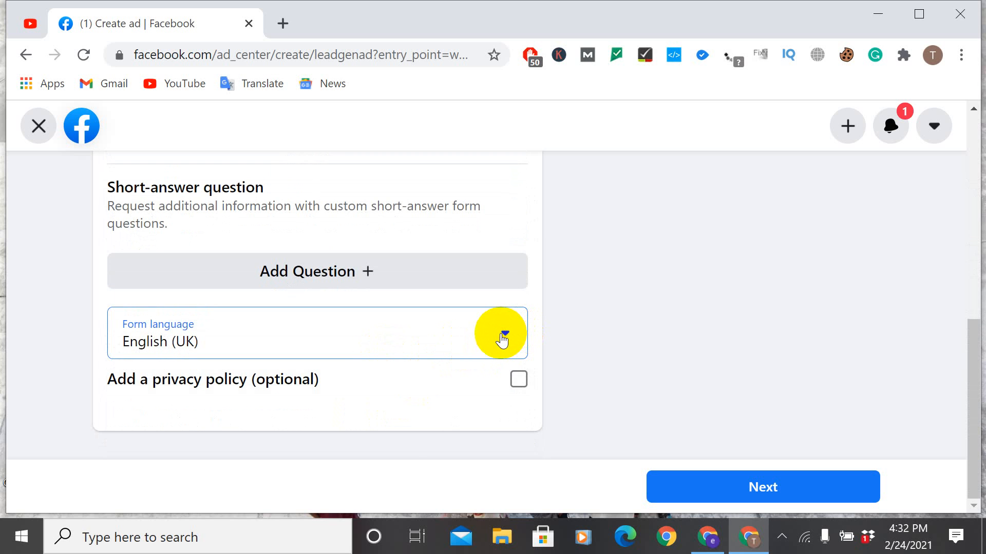
scroll(308, 370, down, 2)
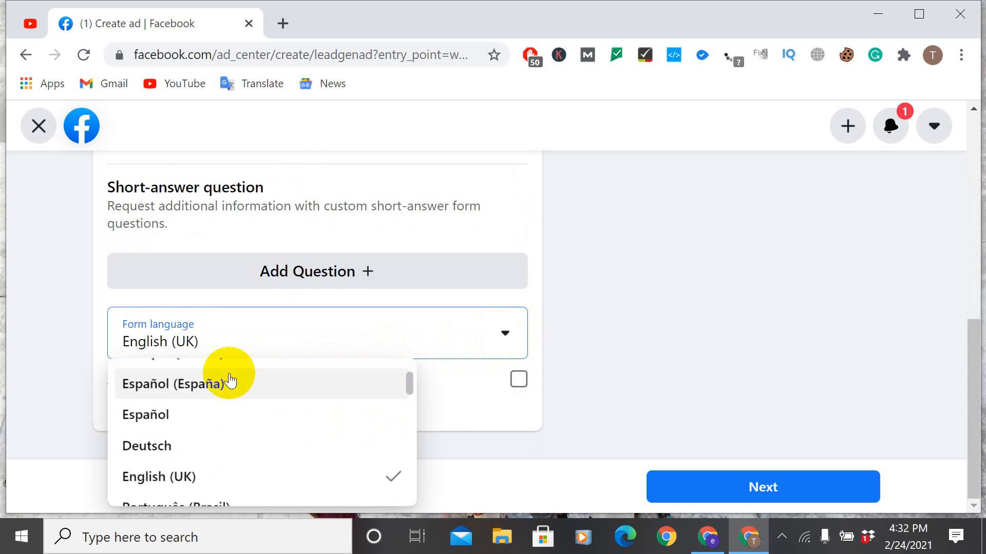
scroll(229, 380, down, 10)
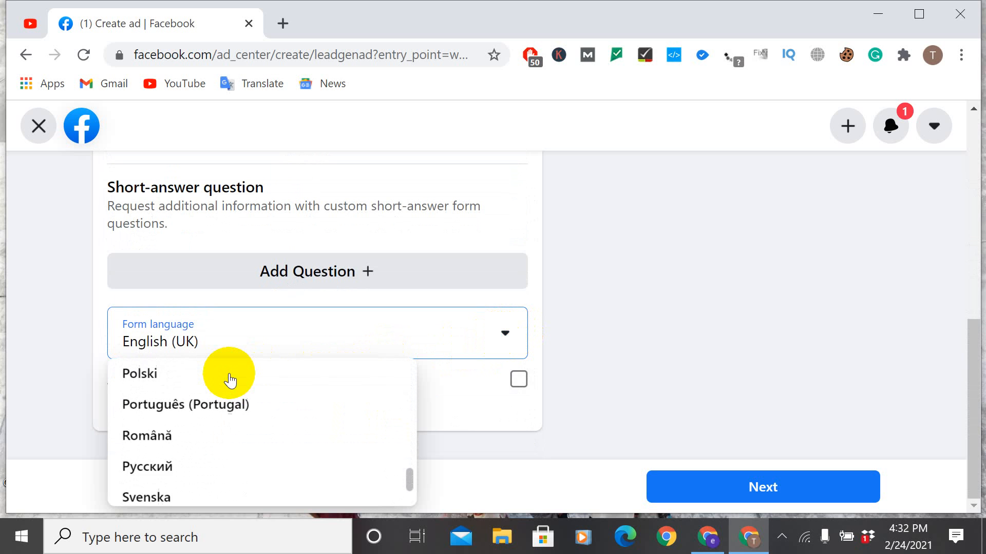
scroll(229, 380, down, 3)
scroll(229, 380, up, 15)
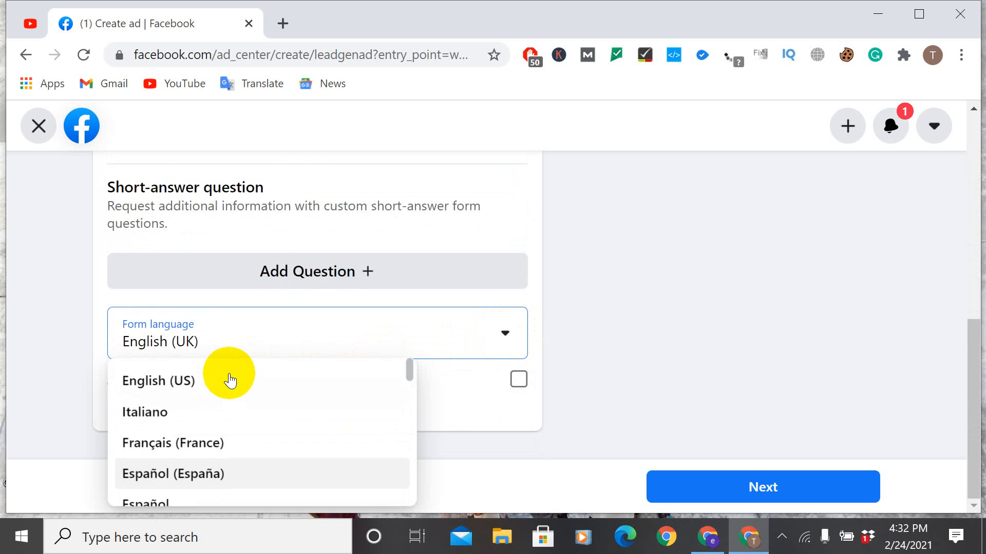
click(191, 389)
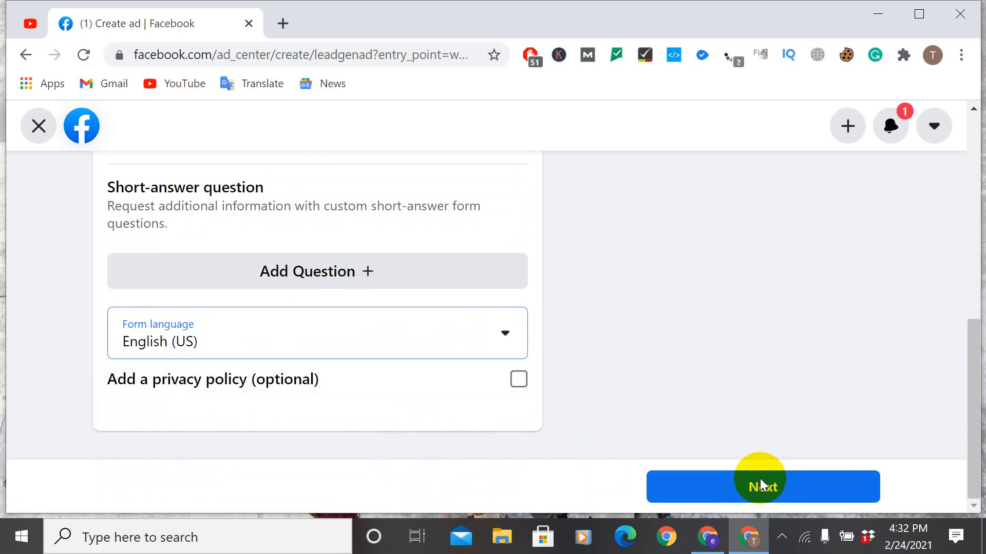
Step: Enable the optional privacy policy on the contact form and continue to the ad settings
click(519, 379)
scroll(411, 389, down, 3)
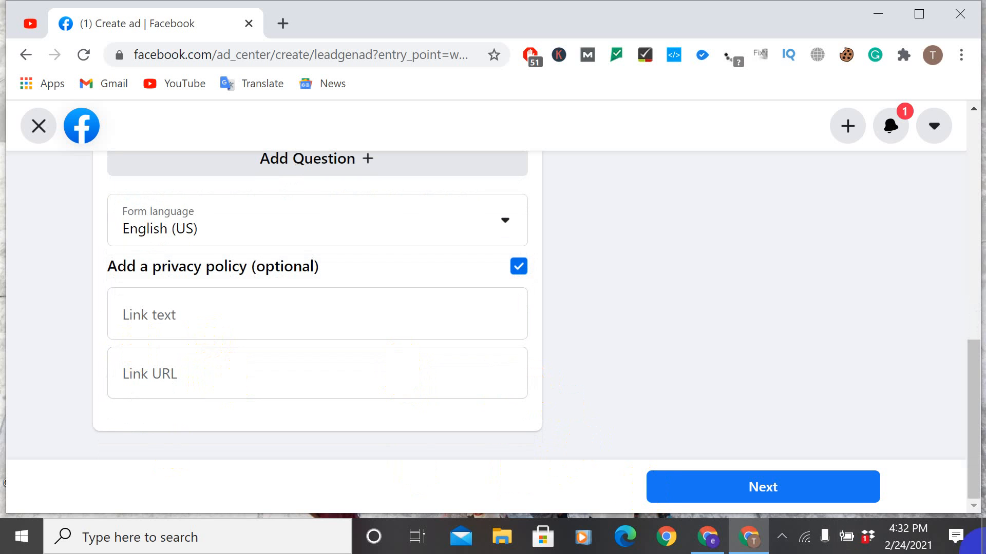
click(729, 483)
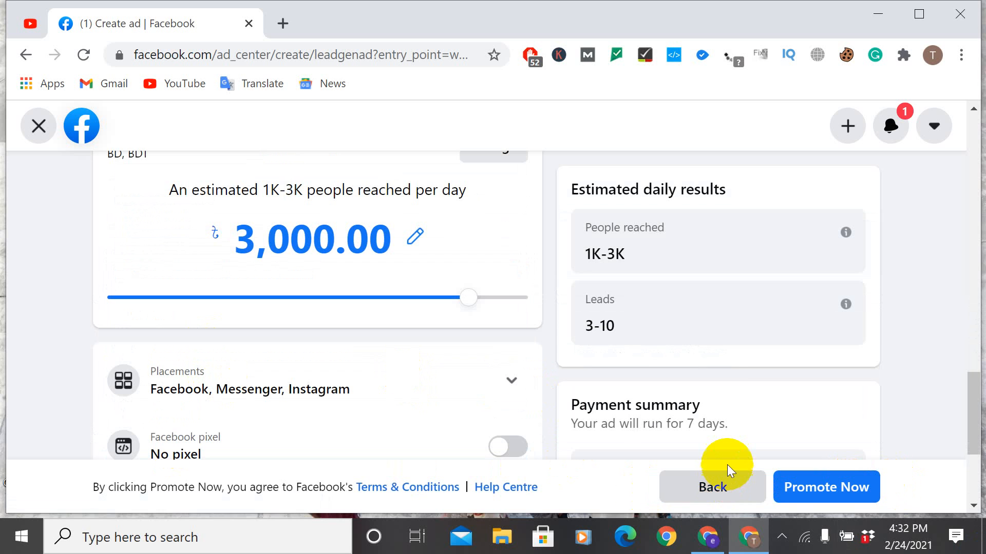
Step: Review the lead ad's creative and choose Sign Up as its button label
scroll(629, 132, up, 15)
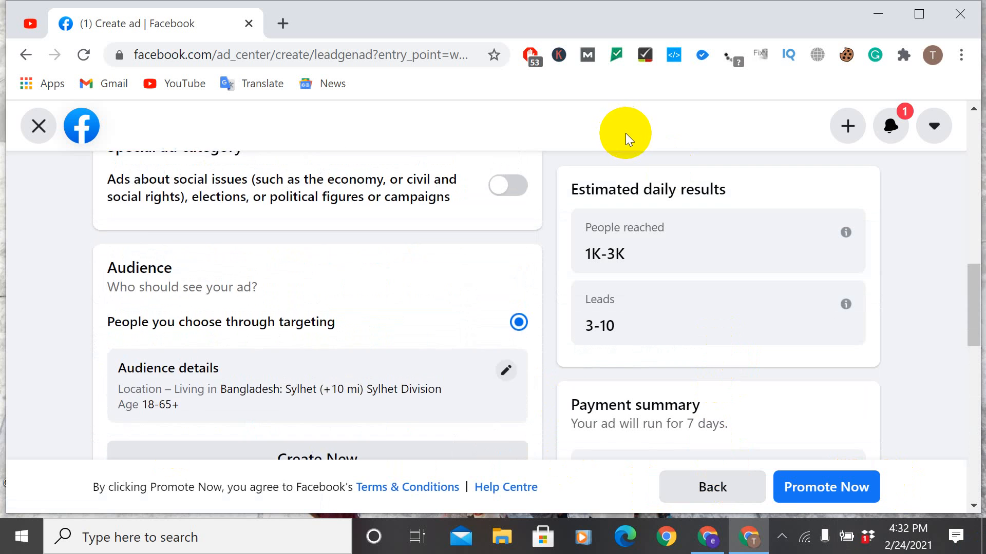
scroll(468, 264, up, 7)
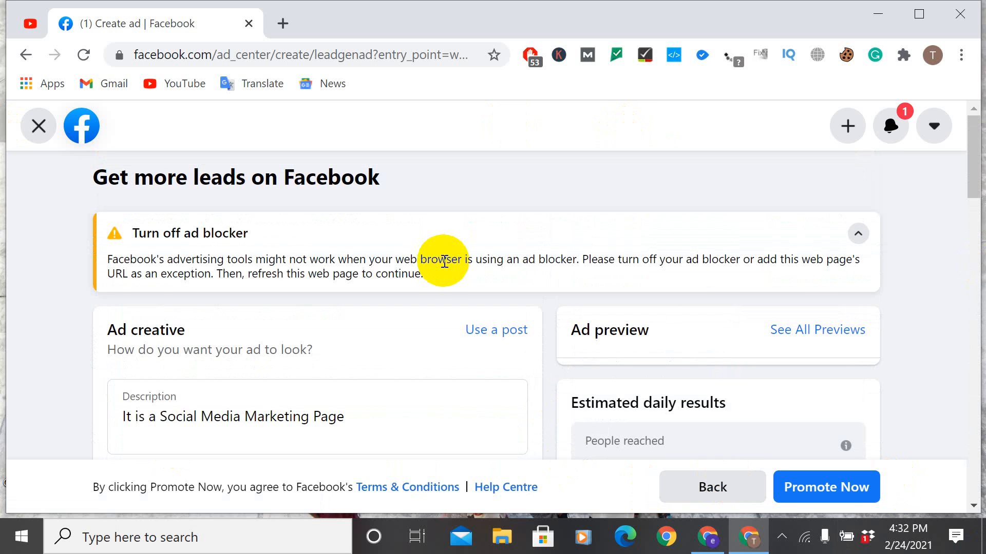
scroll(477, 356, down, 2)
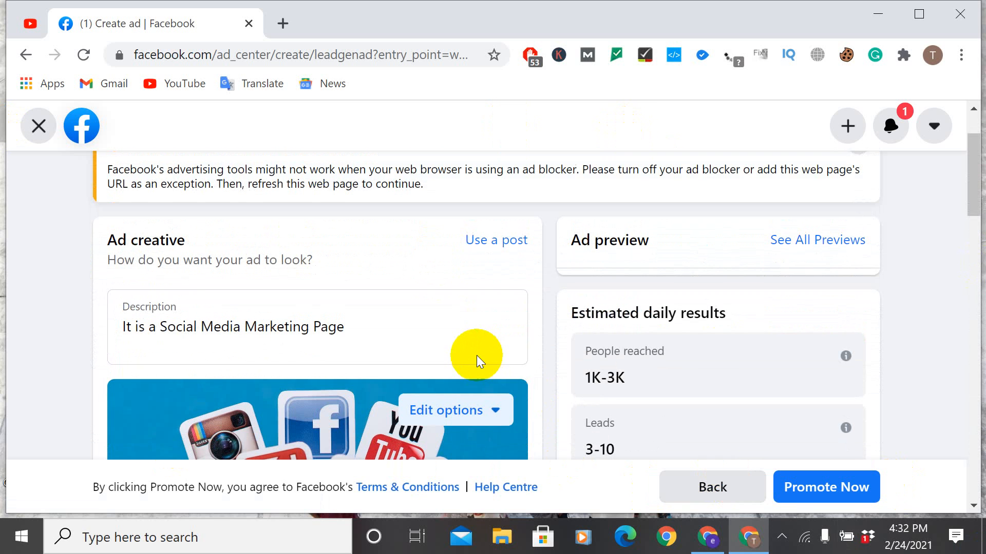
scroll(509, 325, down, 2)
scroll(510, 324, down, 4)
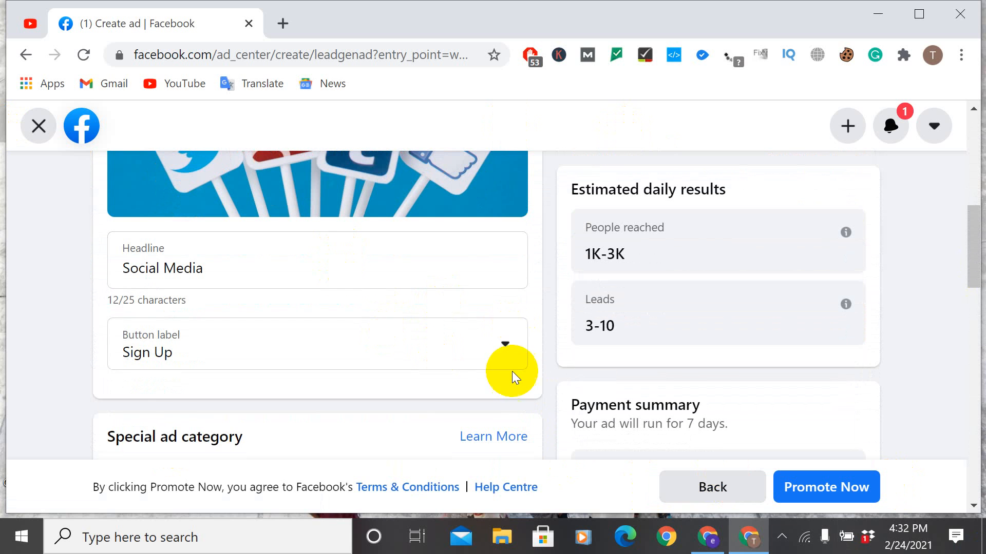
click(508, 348)
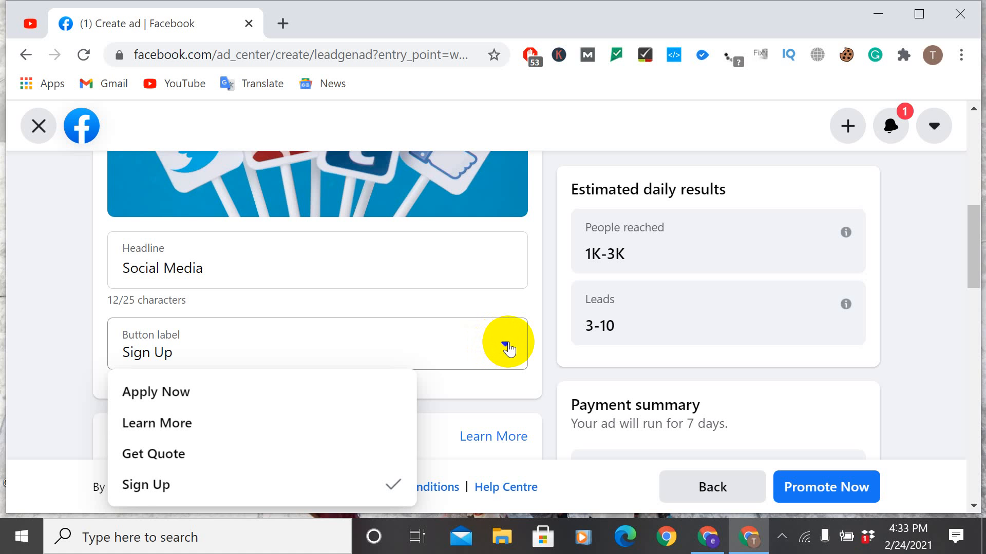
click(507, 348)
scroll(508, 348, down, 2)
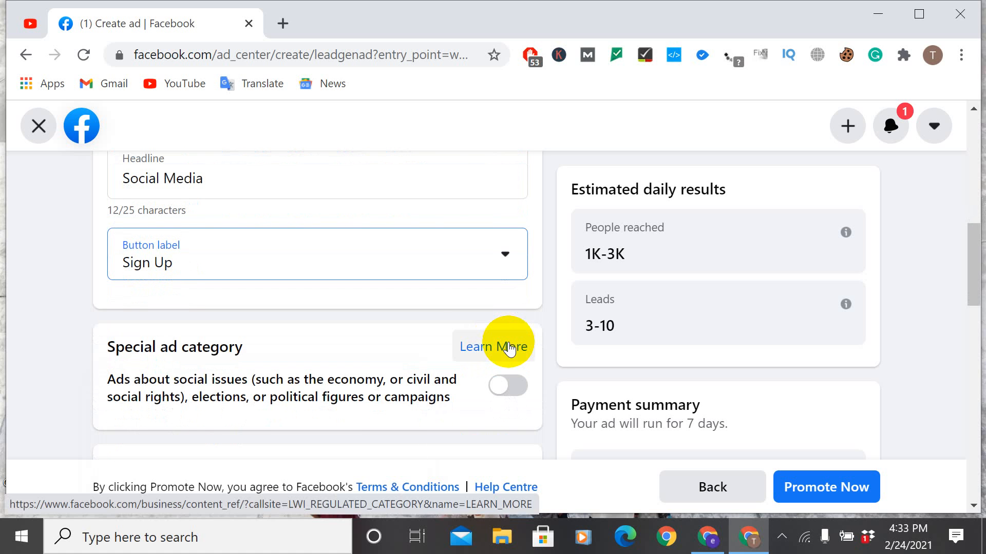
click(504, 260)
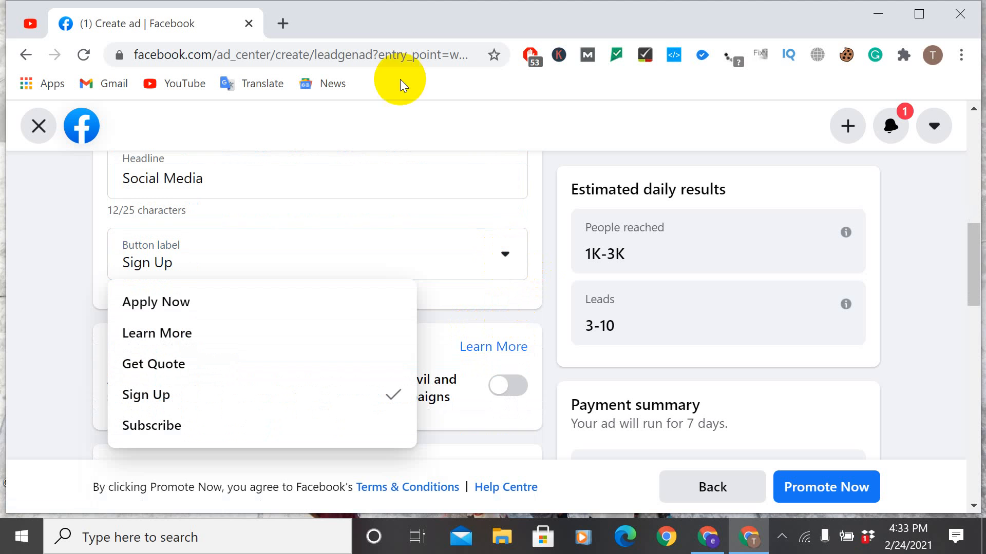
click(176, 404)
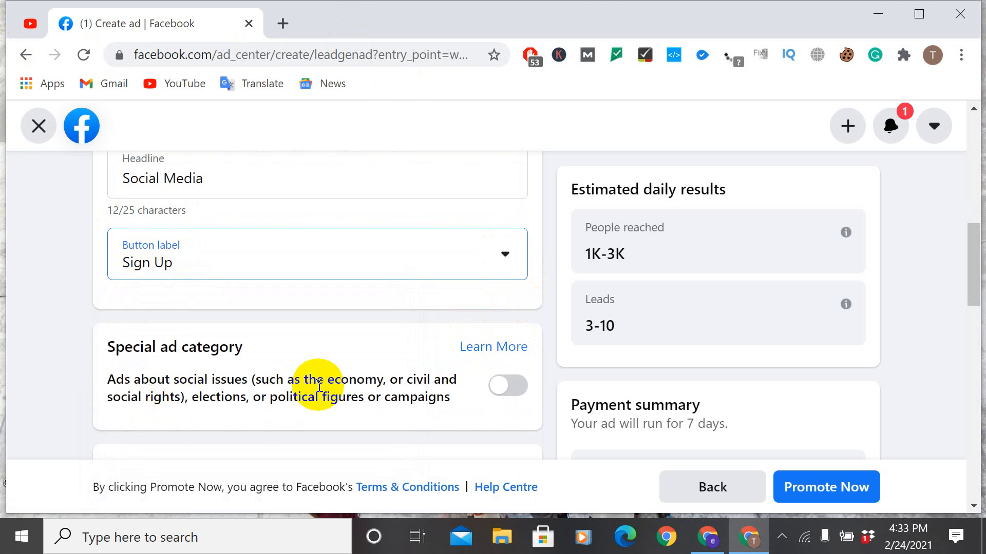
Step: Turn on the special ad category for ads about social issues, elections or political figures
scroll(359, 401, down, 2)
click(505, 297)
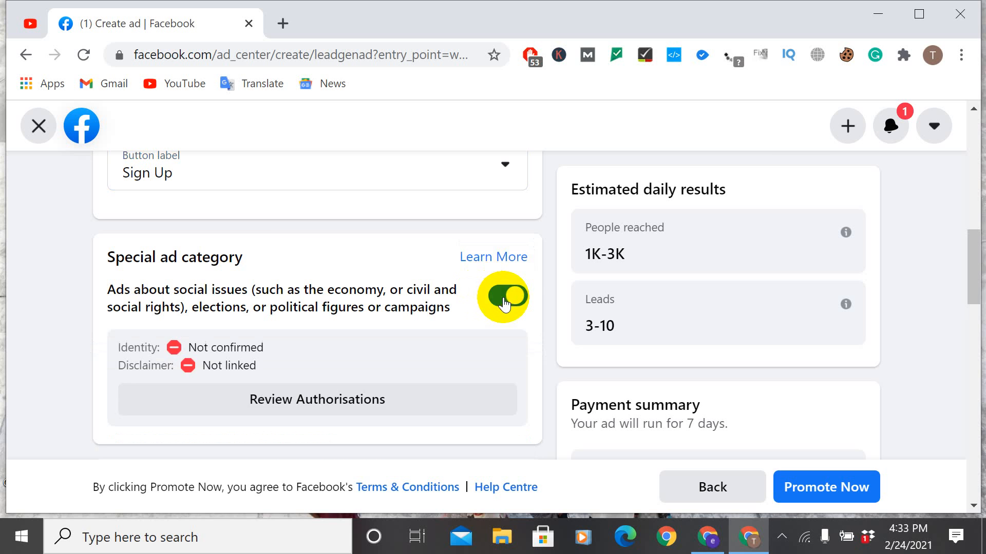
scroll(452, 307, down, 1)
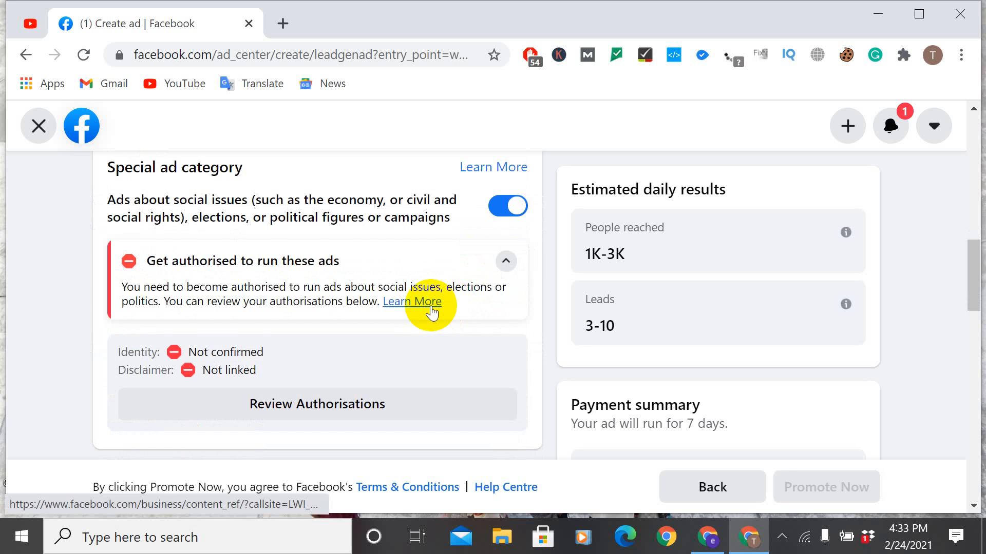
Step: Review the authorisations for social issue ads, including identity and Page disclaimer, and close them without confirming an ID
click(326, 405)
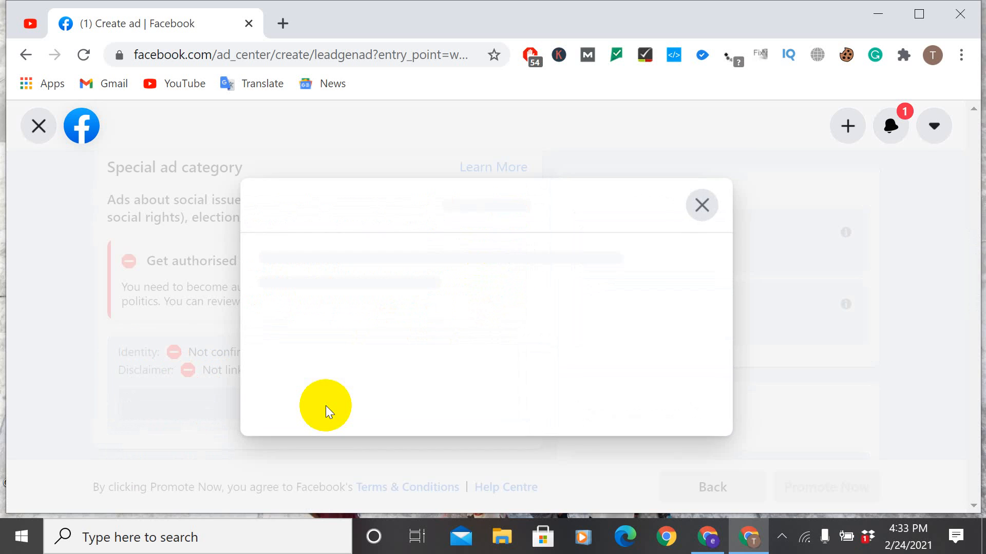
scroll(529, 367, down, 2)
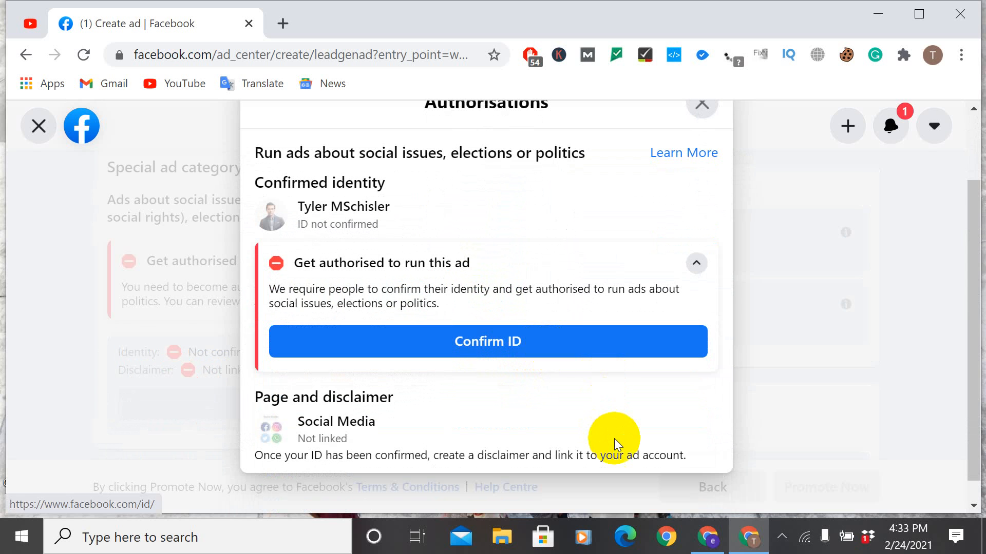
scroll(615, 439, down, 1)
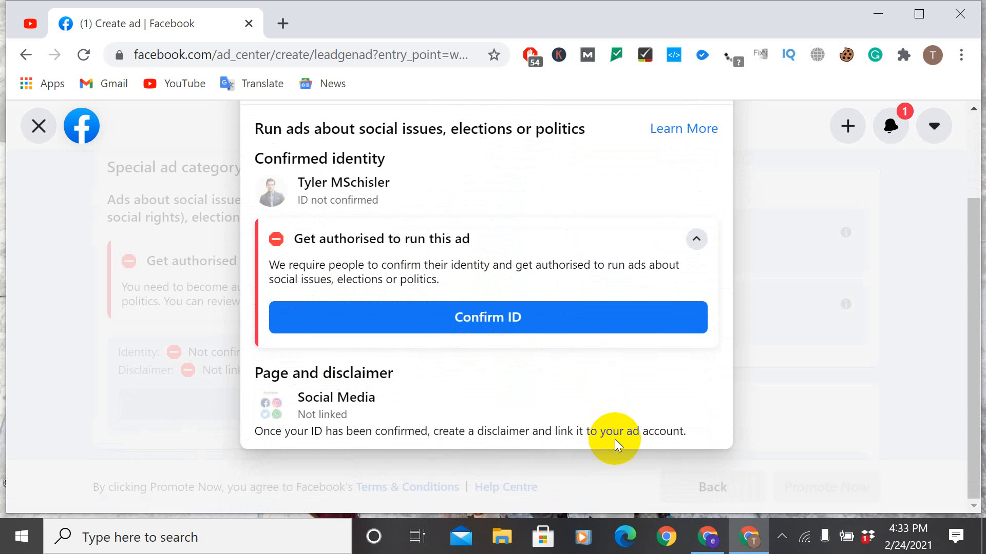
scroll(615, 439, up, 2)
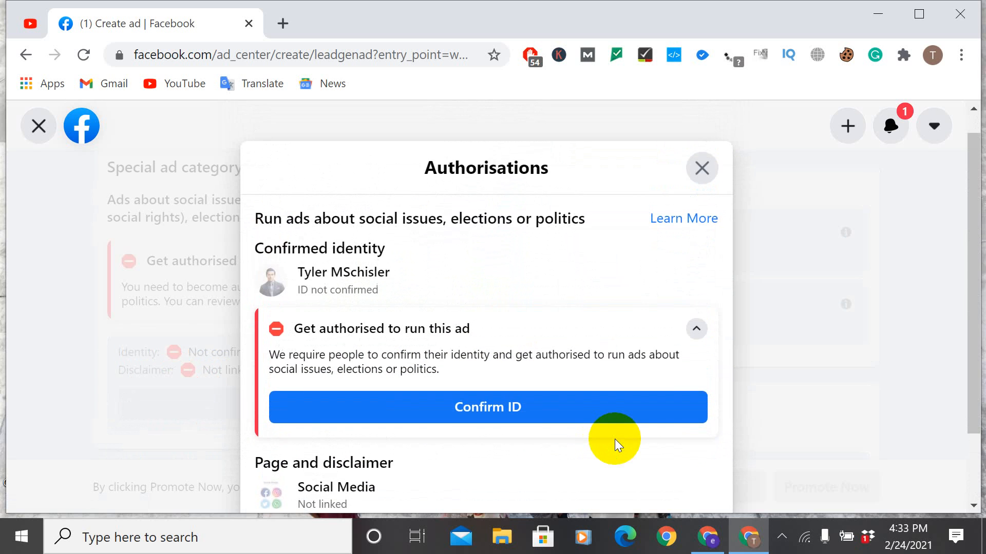
click(701, 168)
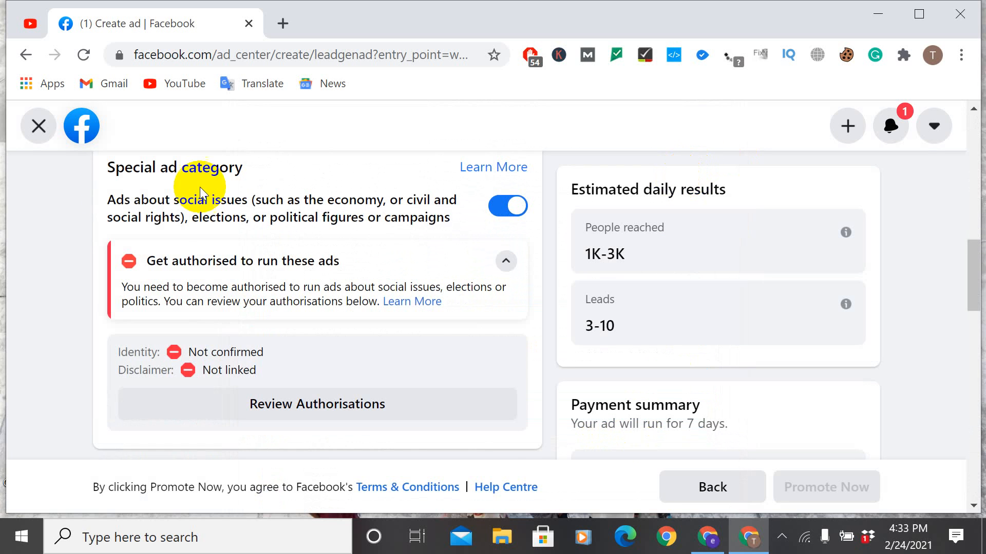
Step: Open the lead ad's audience details for editing and review the gender, age and location settings
scroll(304, 276, down, 3)
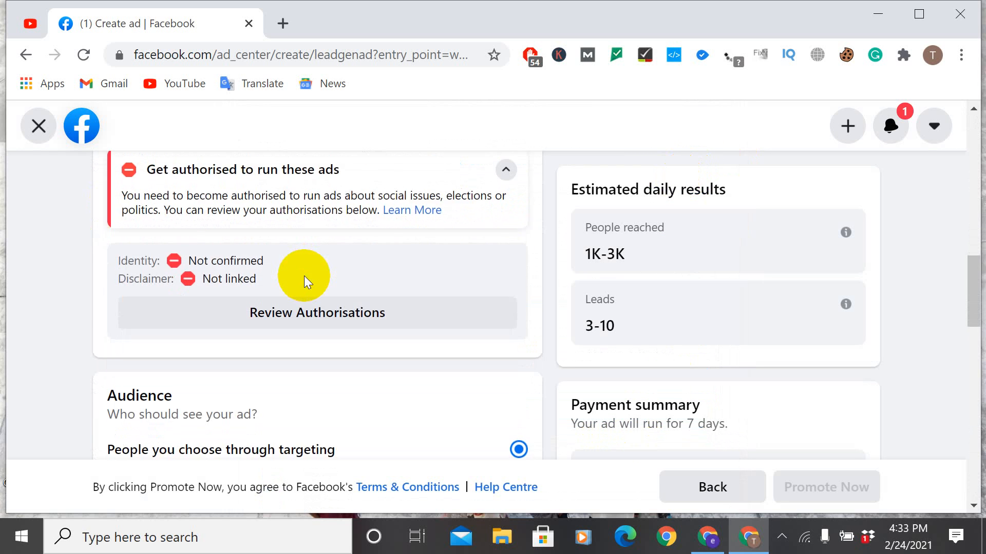
scroll(286, 291, down, 2)
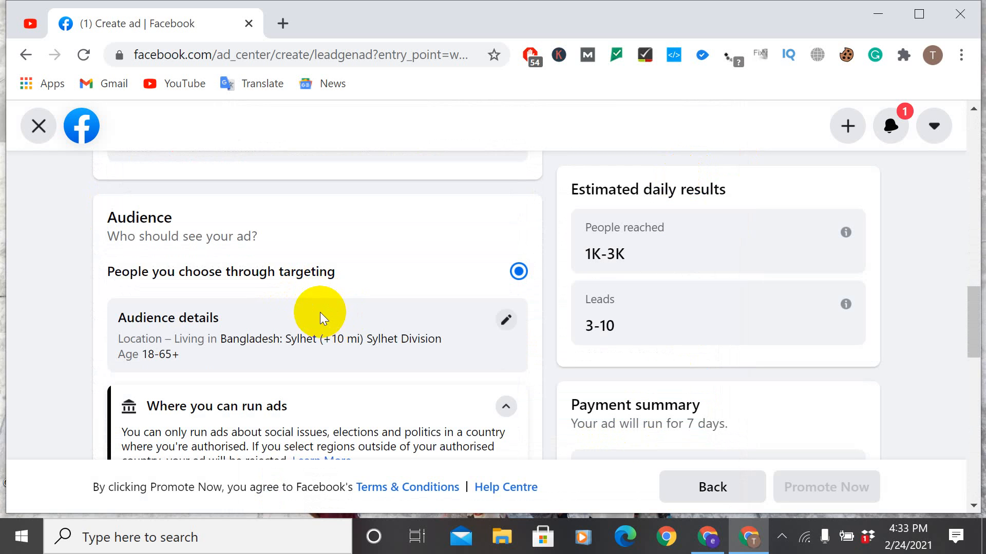
scroll(375, 327, down, 2)
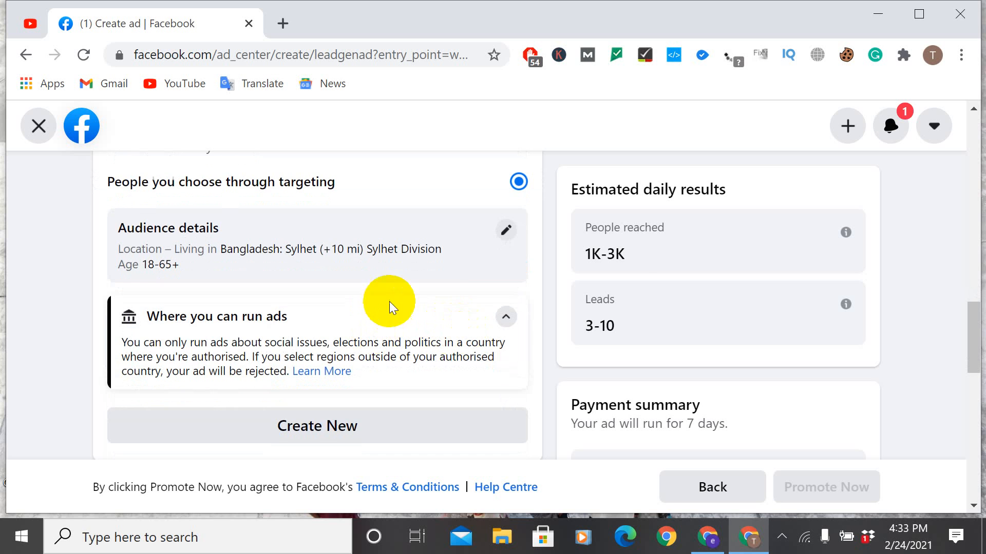
click(503, 230)
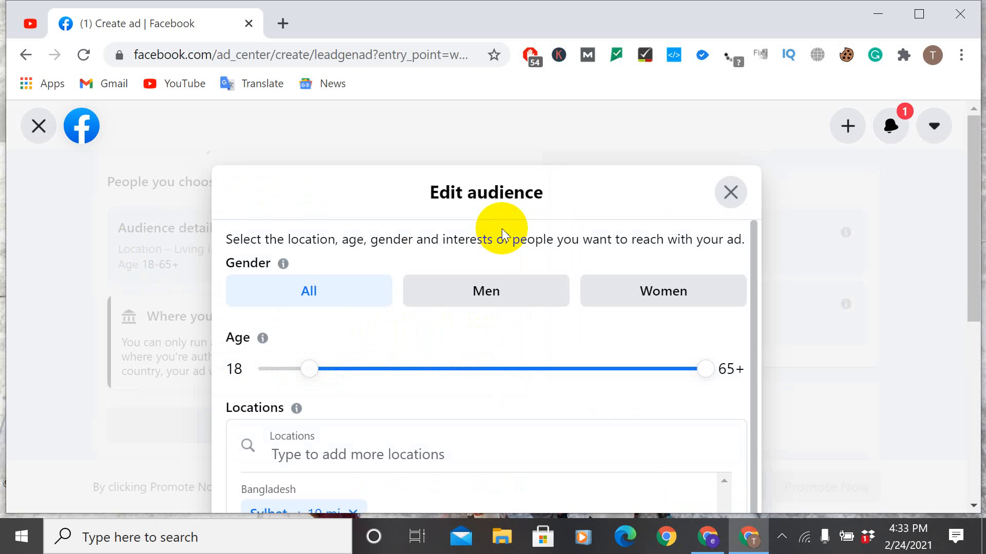
scroll(483, 269, down, 1)
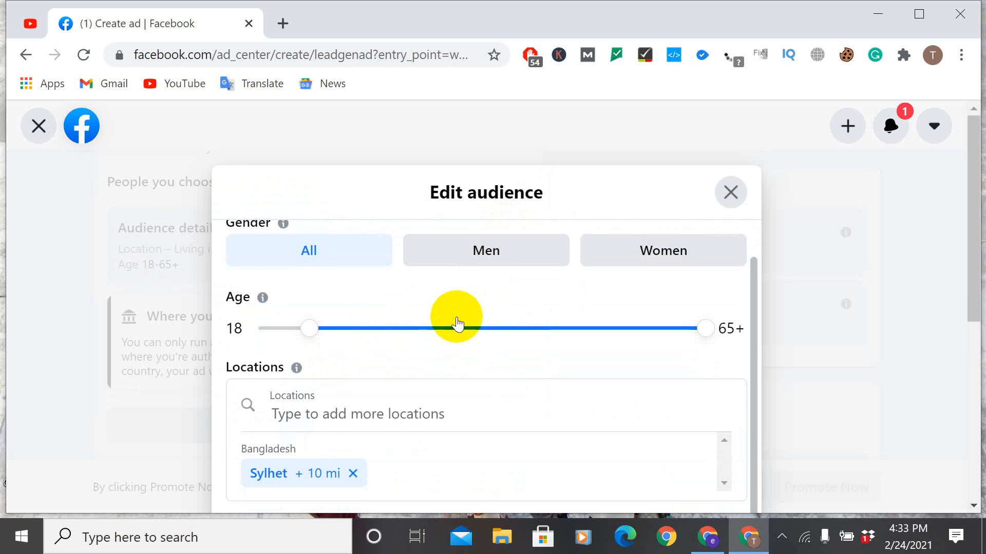
Step: Add California, United States to the audience's locations
click(417, 414)
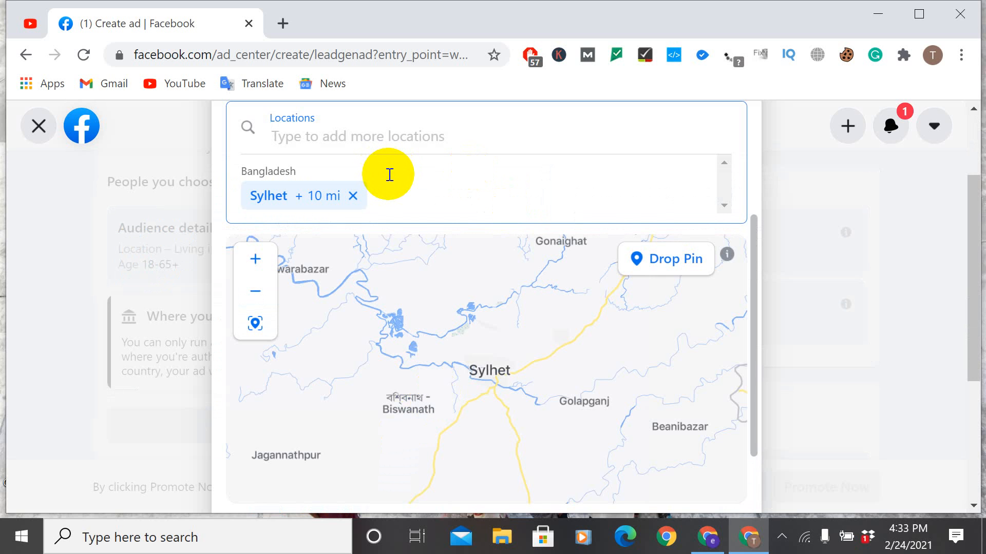
click(354, 139)
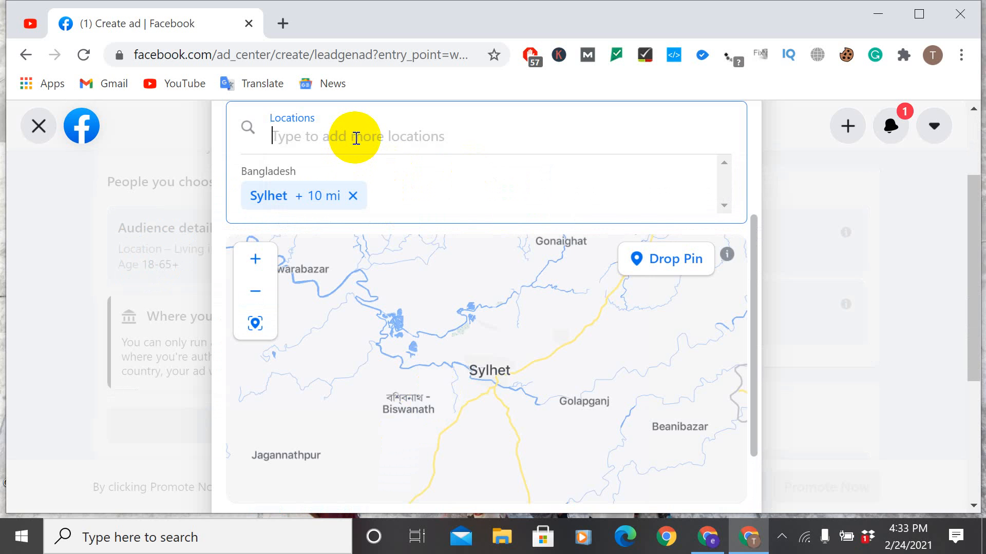
text(cak)
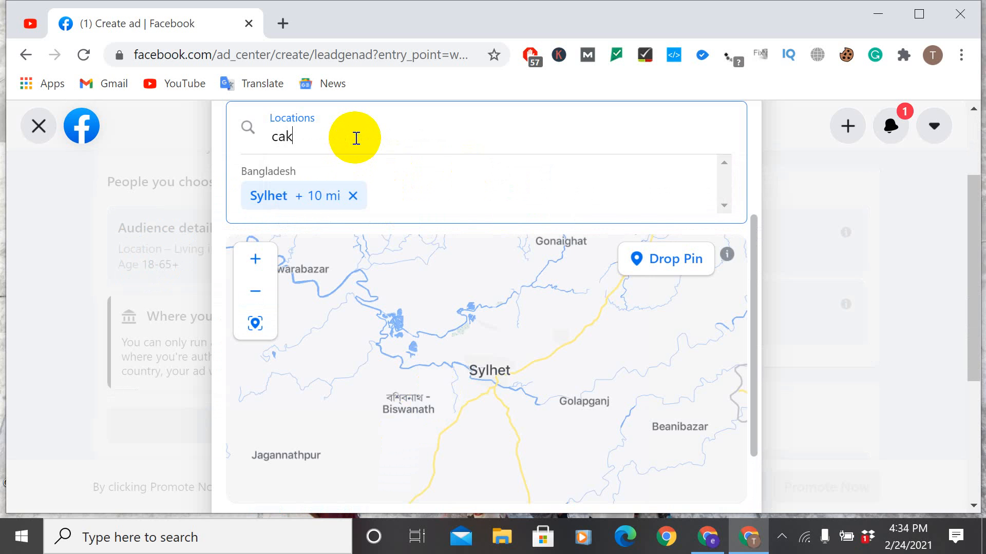
key(BackSpace)
text(lif)
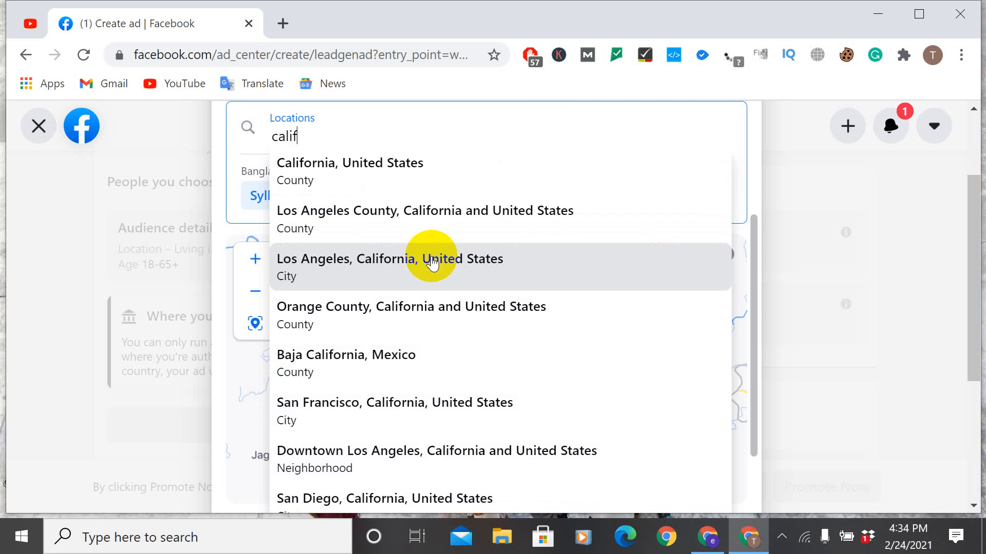
click(358, 171)
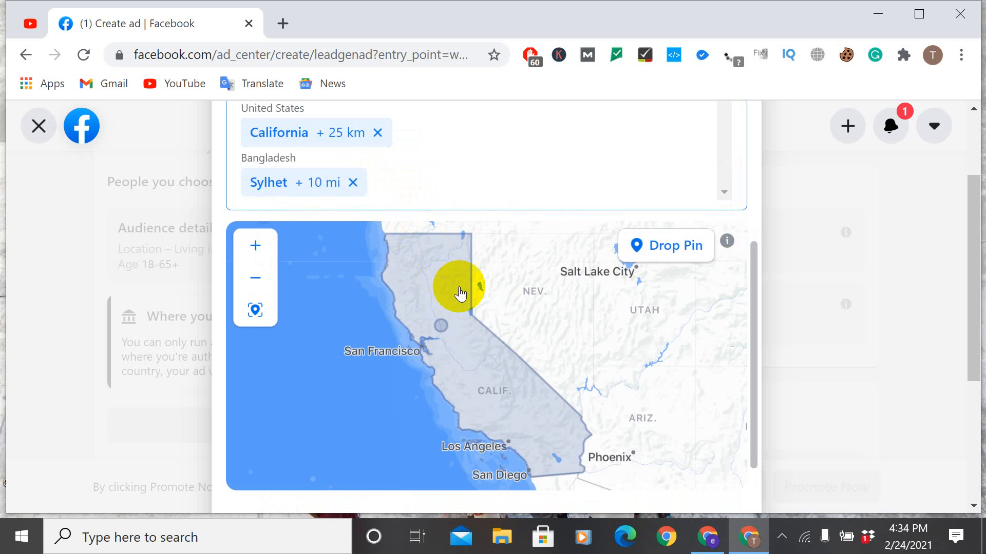
Step: Examine the California area and the wider United States on the map, and remove California from the audience's locations
scroll(496, 310, down, 2)
scroll(496, 309, up, 5)
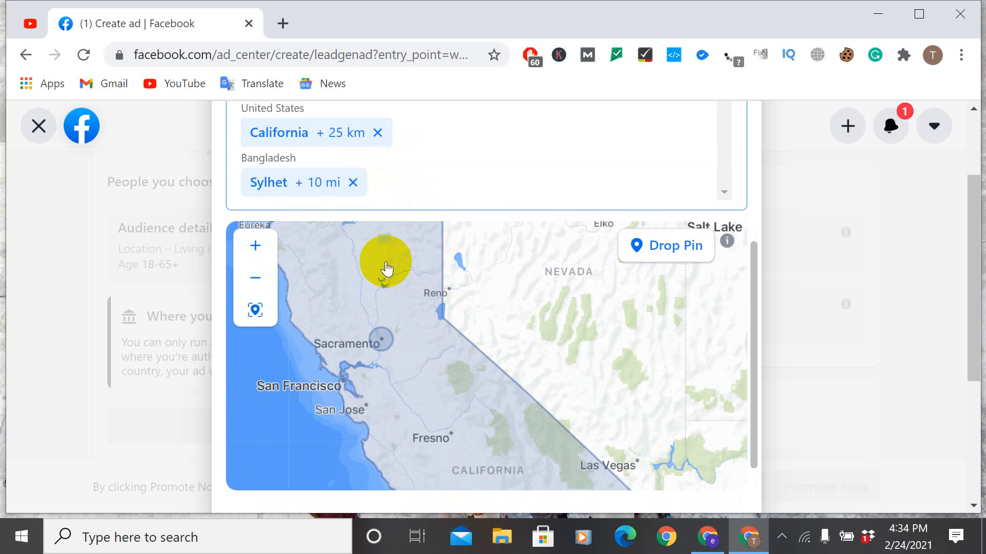
scroll(438, 313, down, 3)
scroll(447, 313, down, 5)
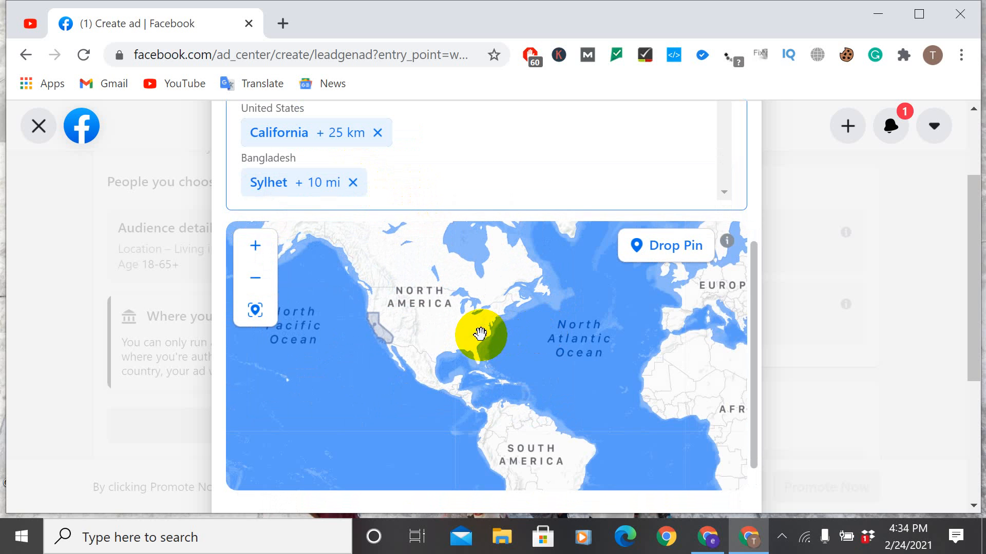
scroll(480, 334, up, 5)
drag(464, 343, 531, 345)
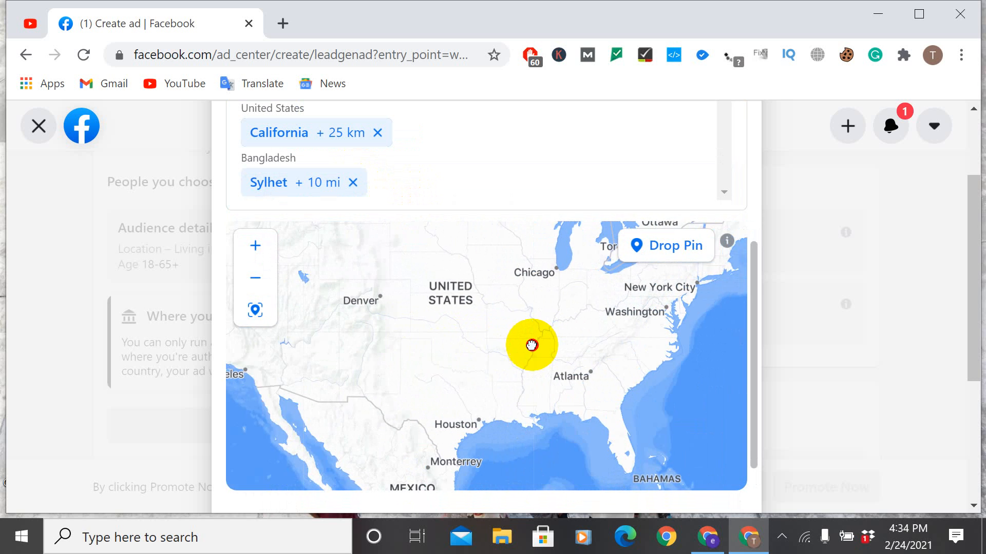
scroll(442, 356, up, 3)
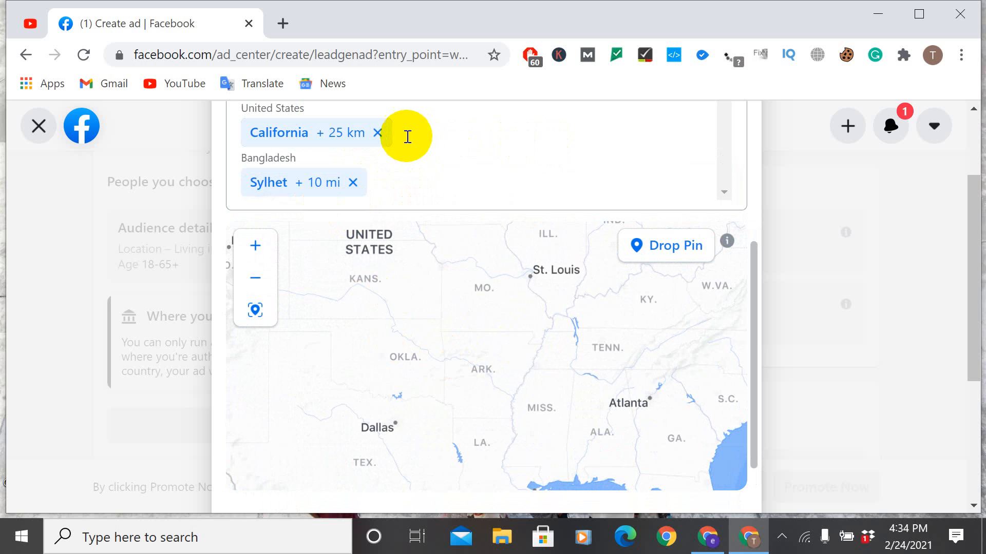
click(378, 134)
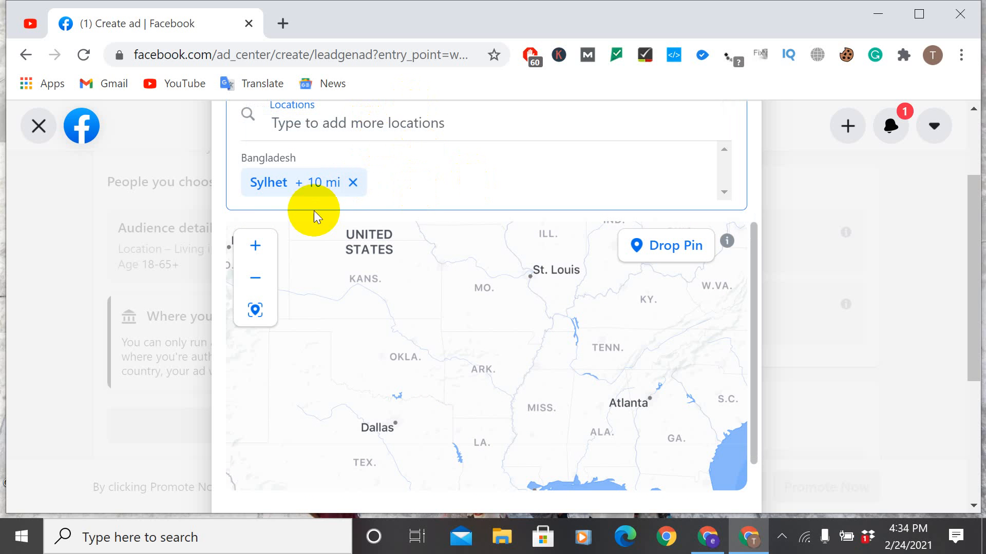
Step: Display the Sylhet target area on the map and examine its radius and surroundings
click(266, 183)
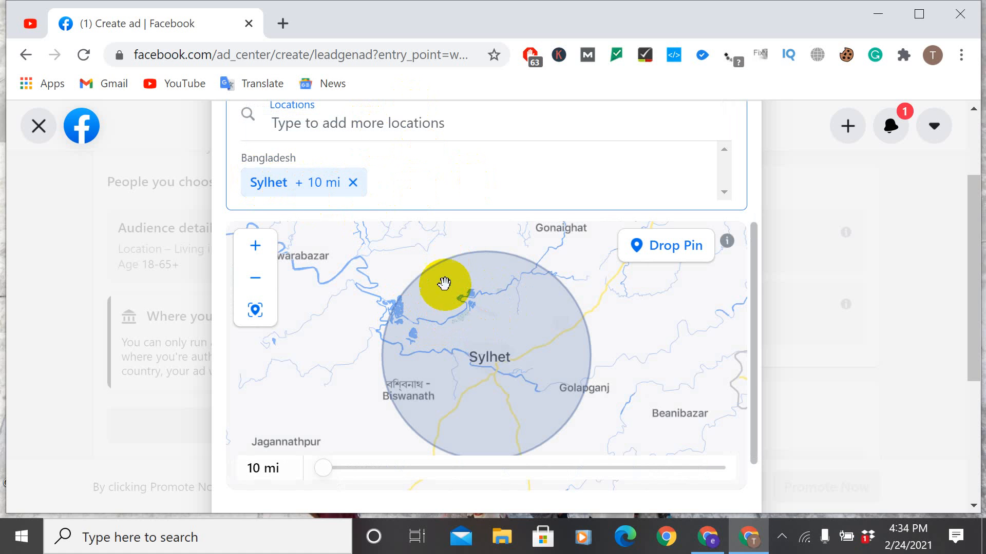
scroll(517, 285, down, 2)
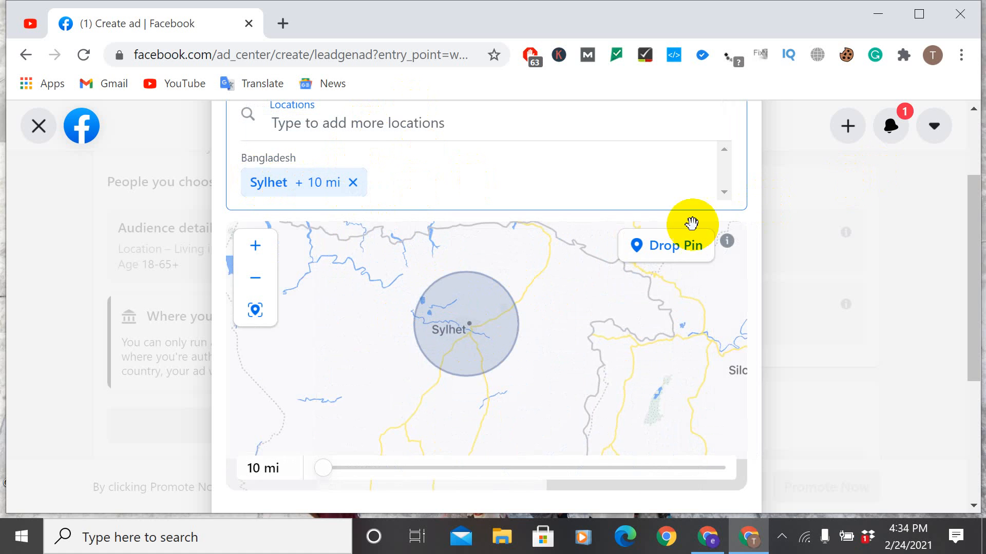
scroll(611, 280, down, 1)
scroll(517, 279, up, 1)
scroll(556, 216, up, 4)
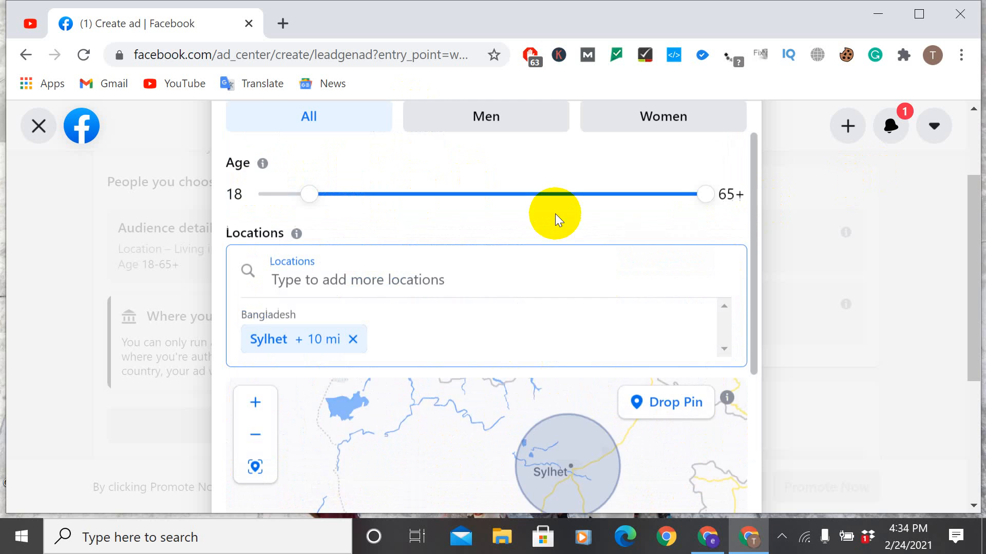
scroll(625, 218, down, 6)
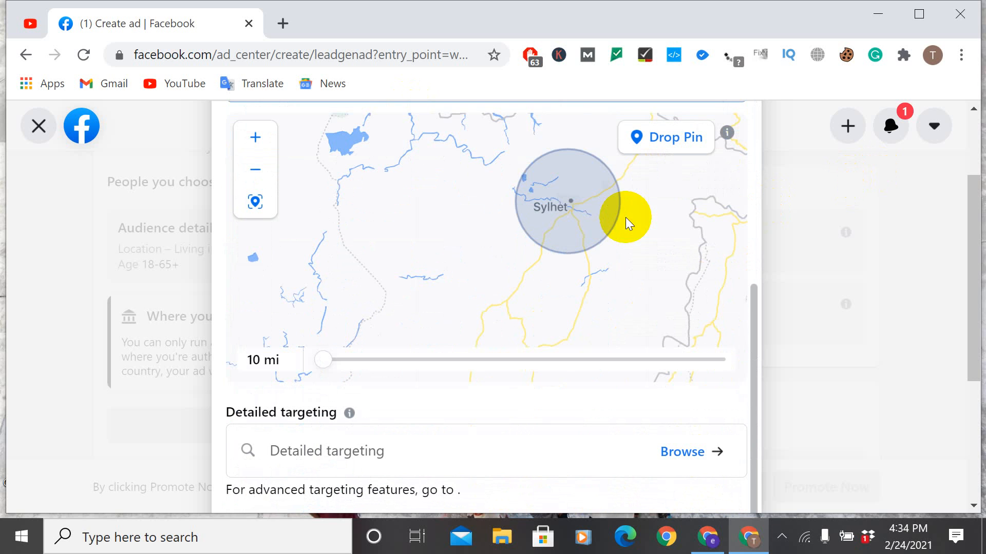
Step: Browse the detailed targeting categories, including Interests, Behaviours and More categories
click(343, 448)
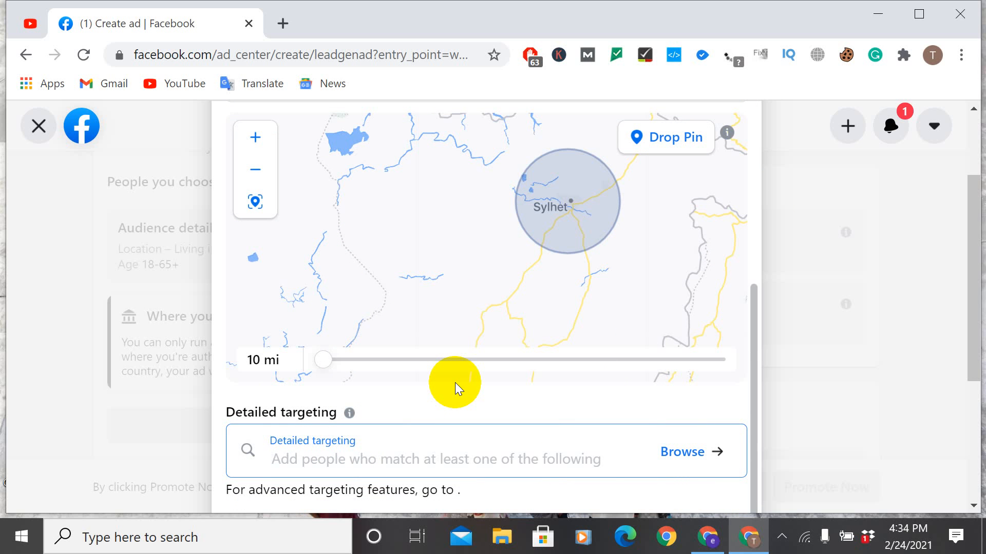
click(685, 453)
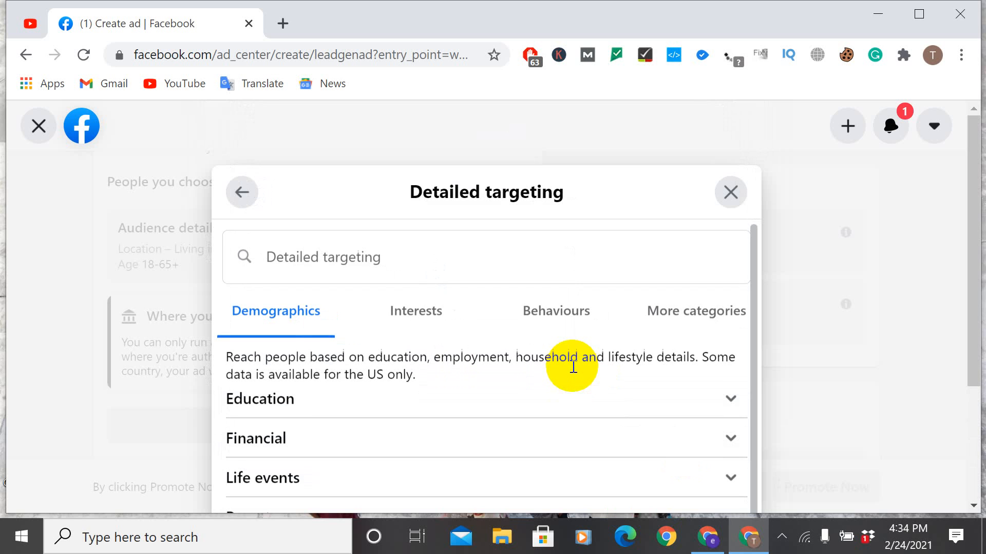
click(443, 320)
scroll(514, 329, down, 1)
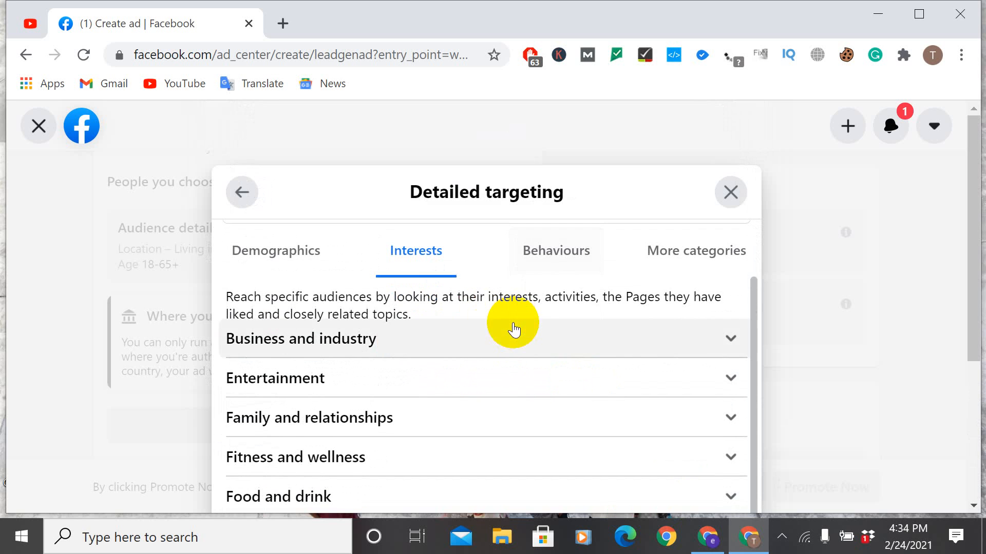
click(564, 251)
scroll(631, 288, up, 1)
click(698, 315)
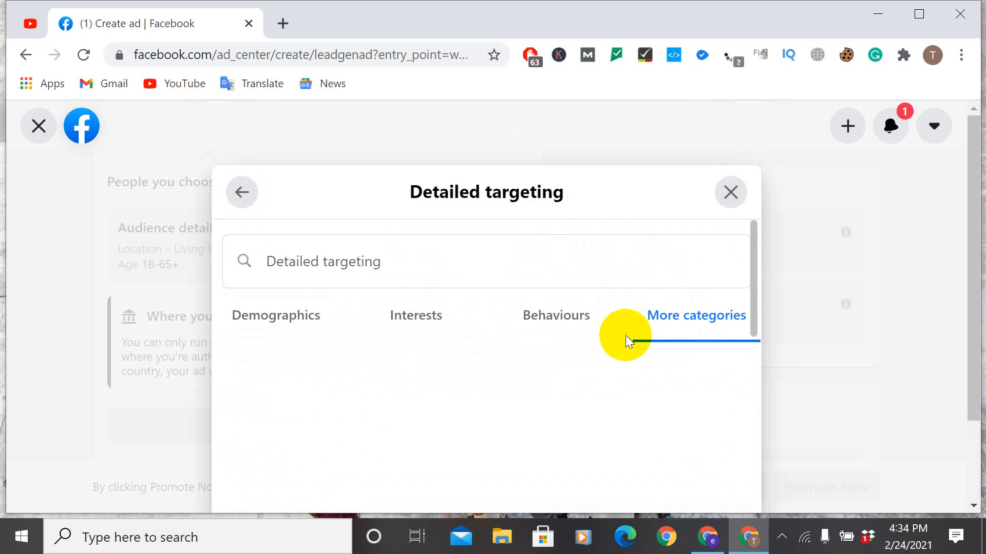
scroll(625, 341, down, 2)
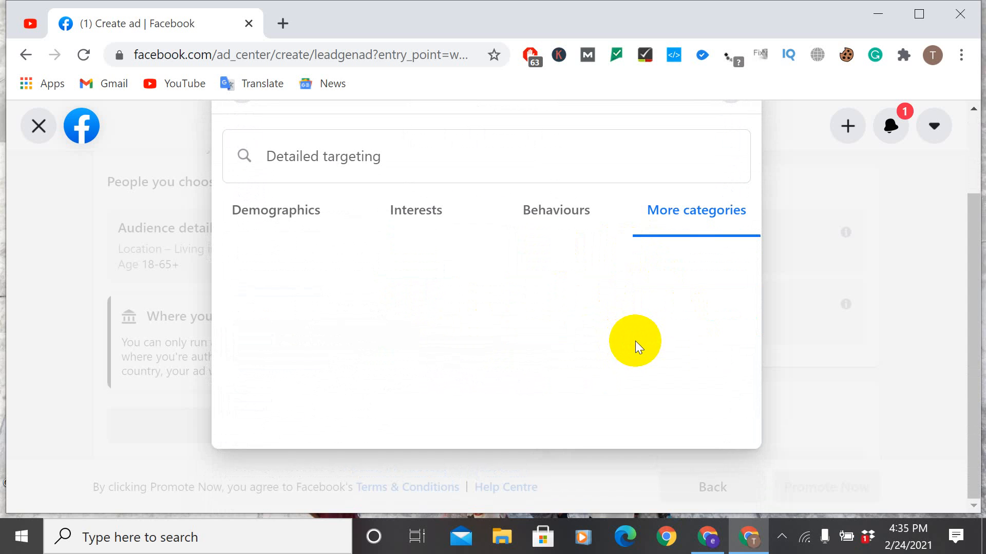
scroll(626, 341, up, 2)
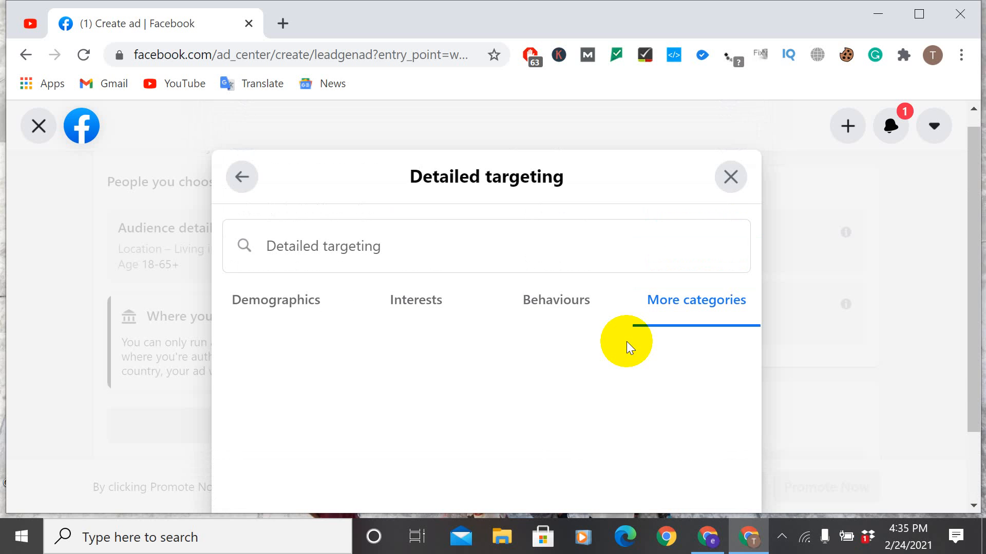
Step: Select Advertising from the Business and industry interests and look through the other interests in that group
click(401, 299)
scroll(476, 339, down, 1)
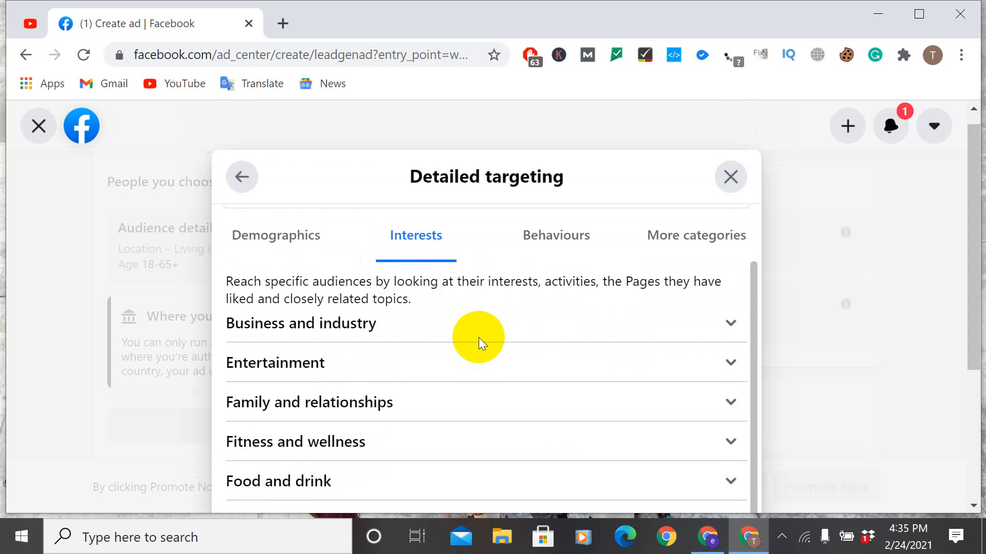
click(379, 324)
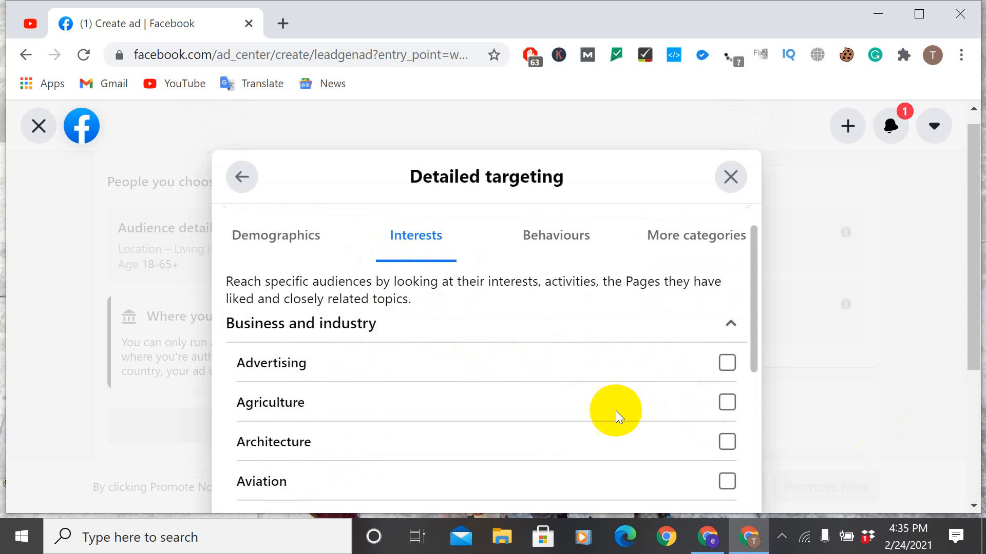
scroll(616, 414, down, 3)
scroll(700, 352, up, 3)
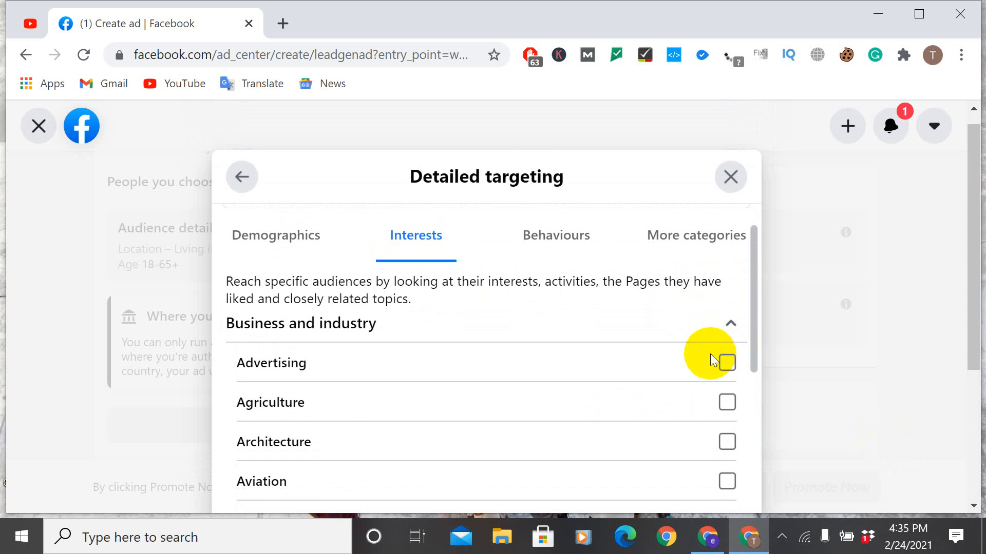
scroll(665, 371, down, 5)
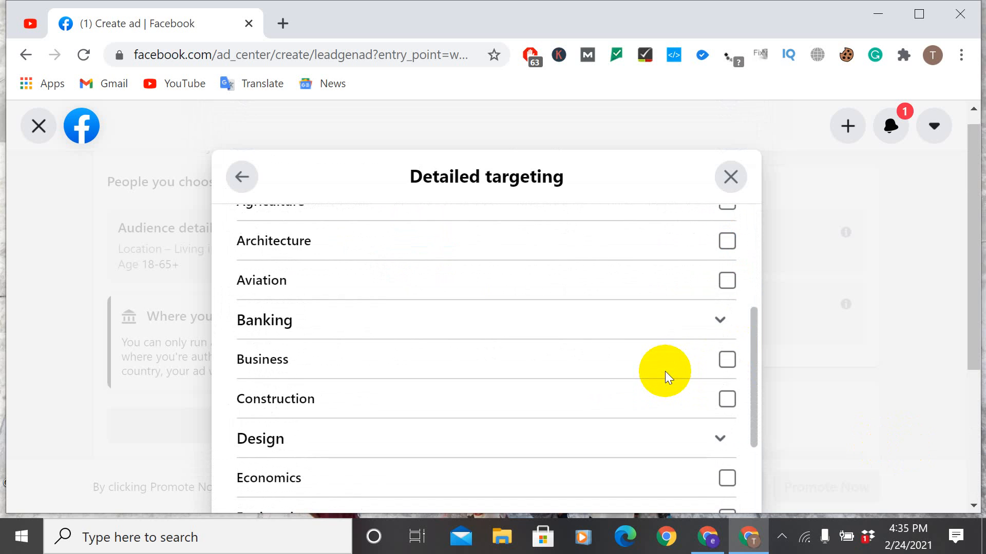
scroll(664, 371, down, 6)
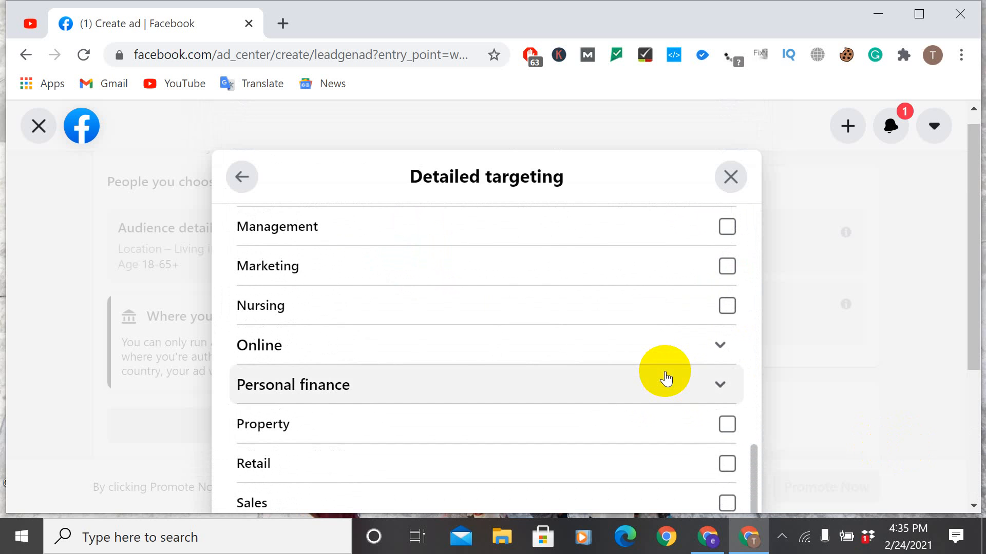
scroll(664, 371, up, 3)
scroll(664, 378, up, 8)
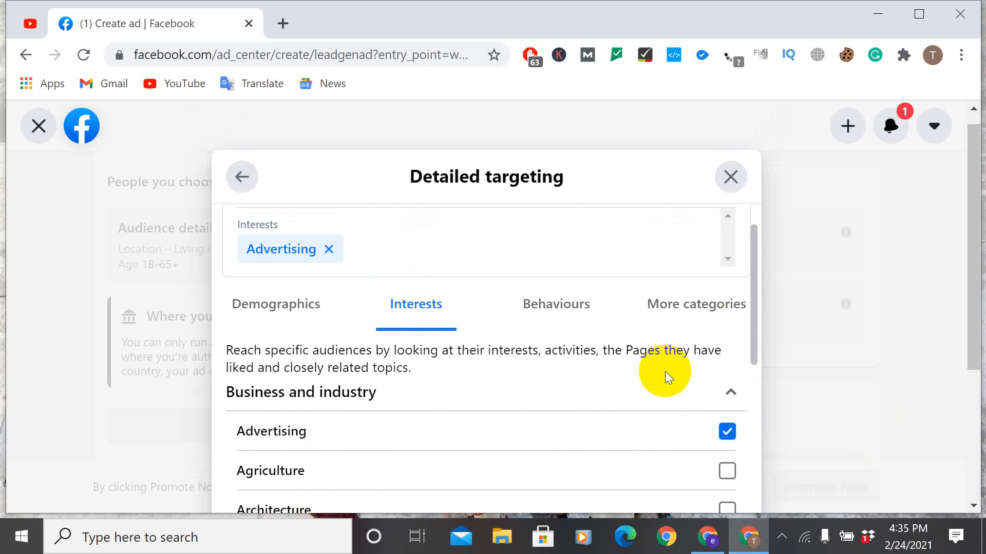
Step: Close the audience editing without saving the targeting changes and return to the ad's duration and budget settings
click(733, 178)
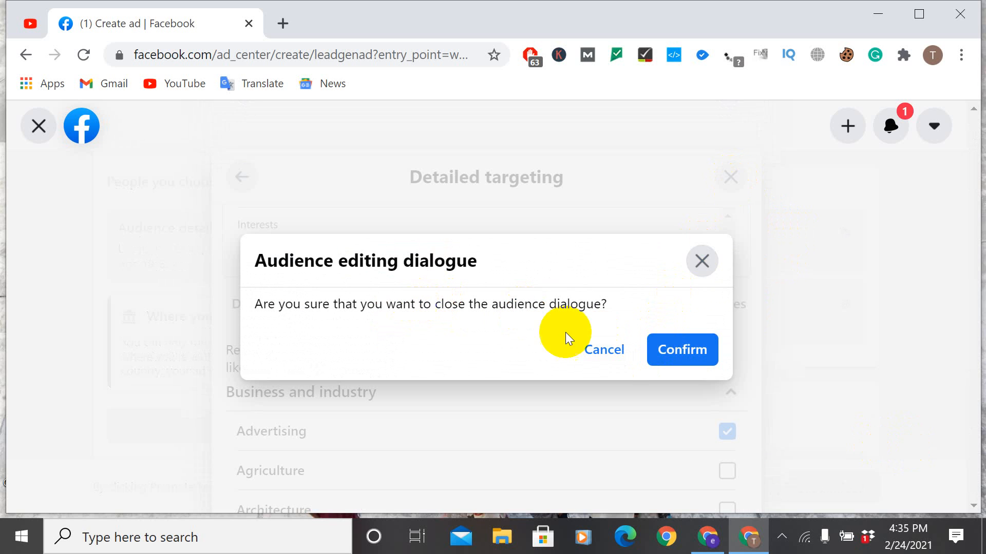
click(603, 348)
scroll(668, 339, down, 2)
scroll(698, 329, down, 10)
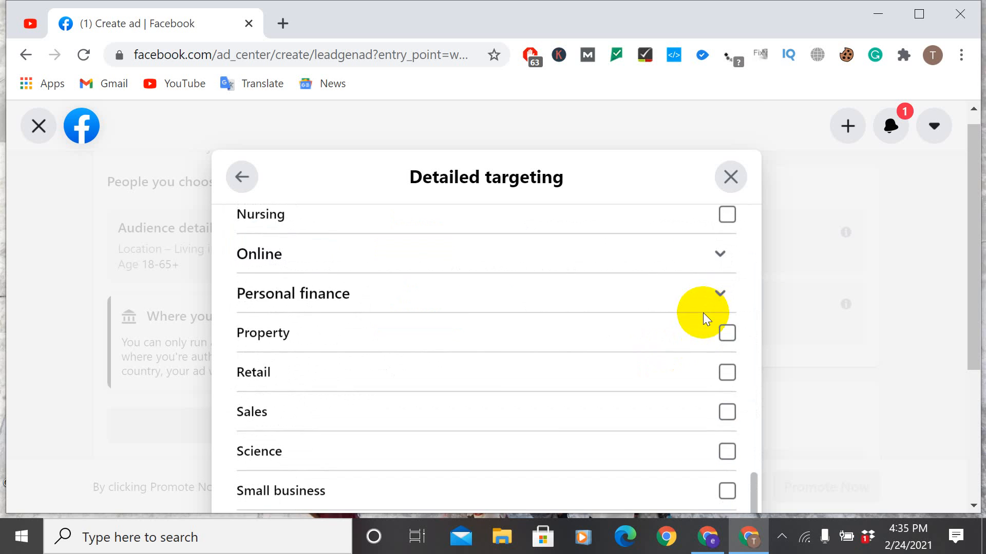
click(730, 177)
click(682, 349)
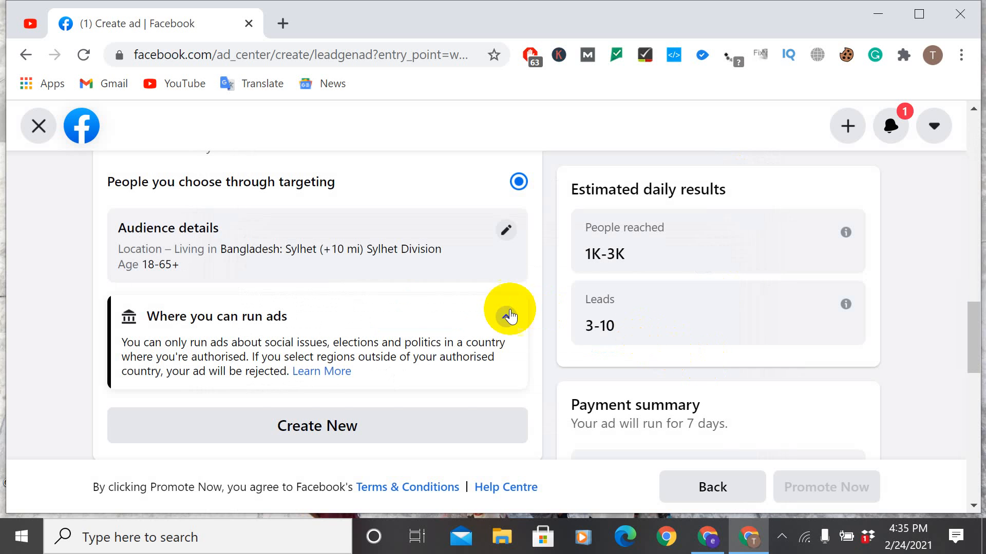
scroll(500, 307, up, 2)
scroll(467, 314, down, 6)
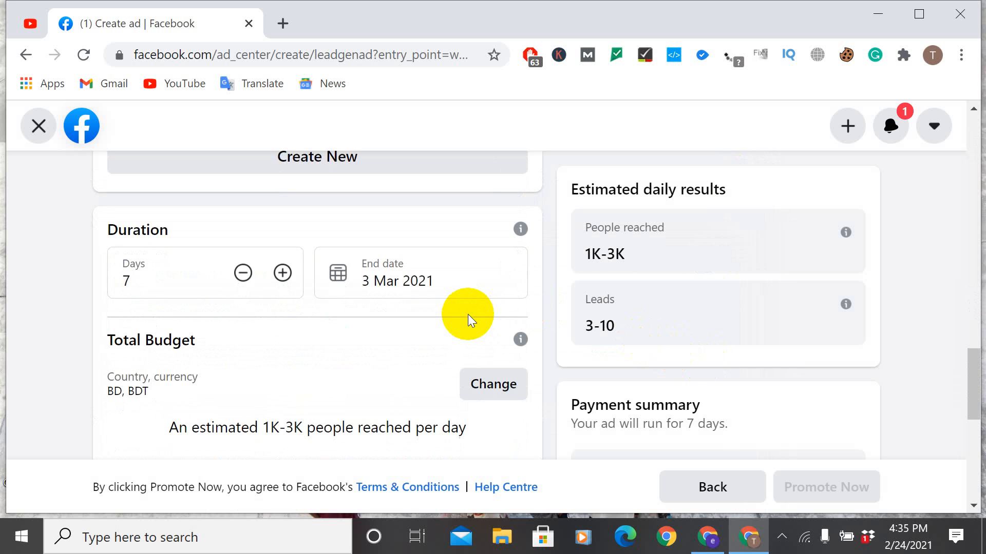
Step: Shorten the lead ad's duration to 5 days
scroll(410, 292, down, 2)
click(242, 184)
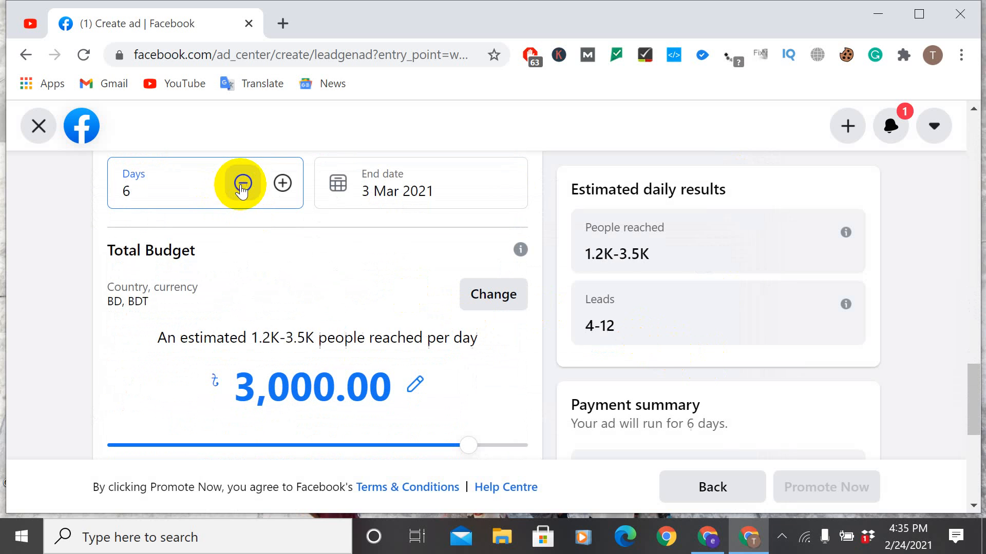
click(243, 183)
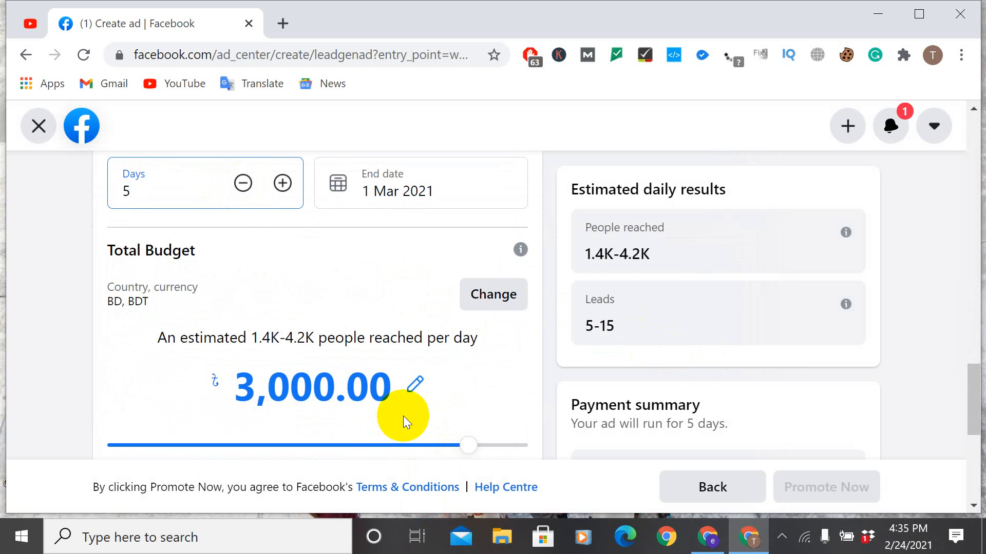
Step: Reduce the lead ad's total budget to ৳100.00 BDT
drag(469, 446, 418, 409)
scroll(416, 408, down, 1)
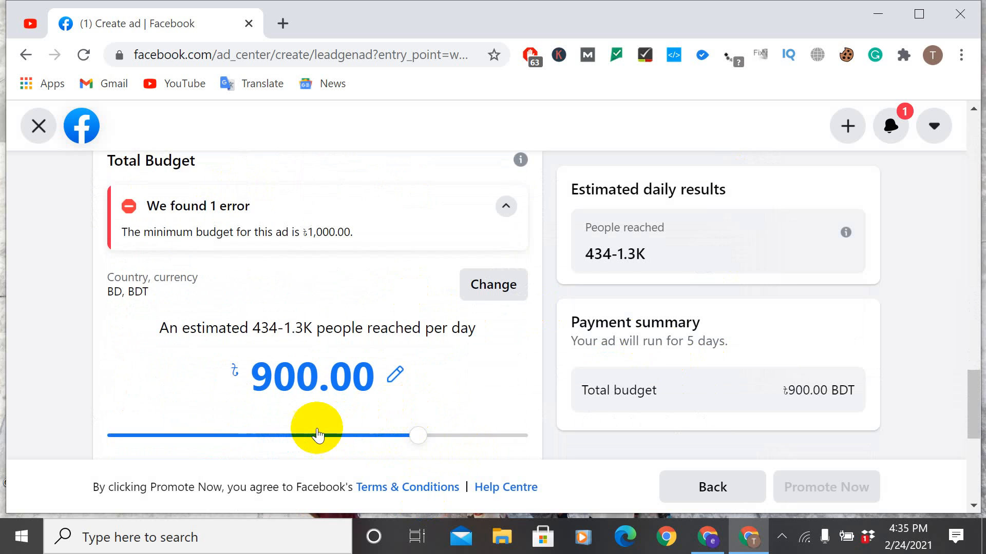
click(301, 434)
drag(277, 439, 132, 434)
scroll(484, 451, down, 2)
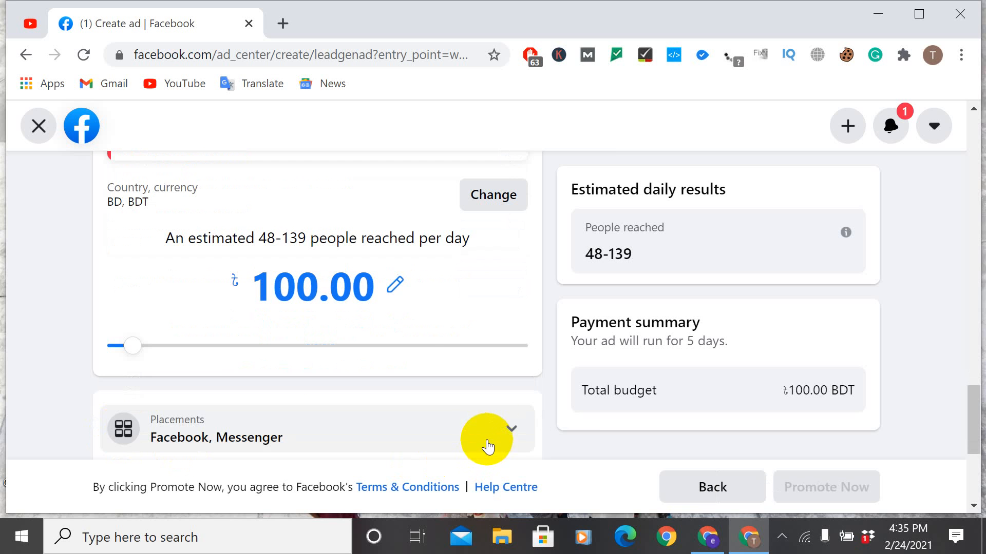
Step: Examine the available Placements options along with the Facebook pixel and payment method sections, leaving the Placements options collapsed
scroll(458, 312, down, 4)
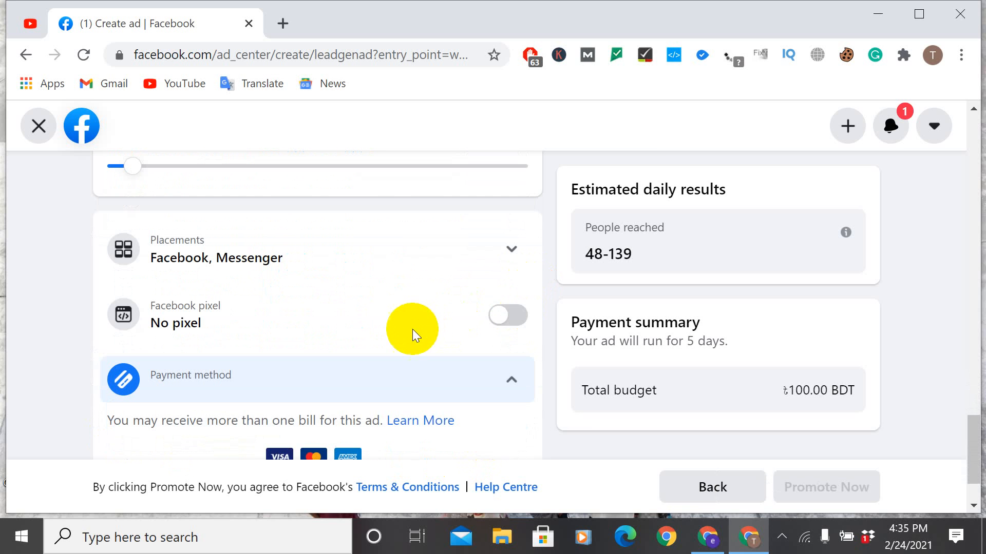
click(445, 251)
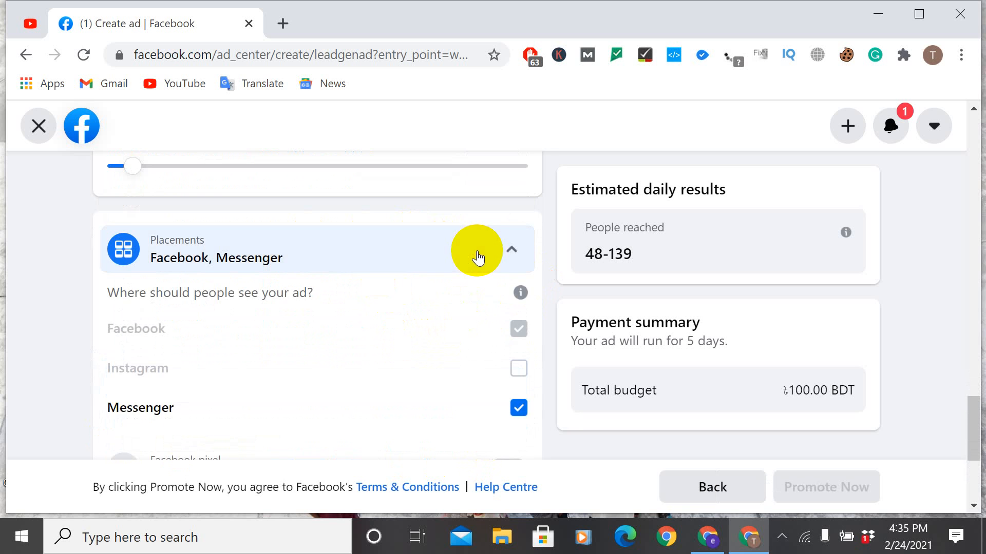
scroll(424, 275, down, 2)
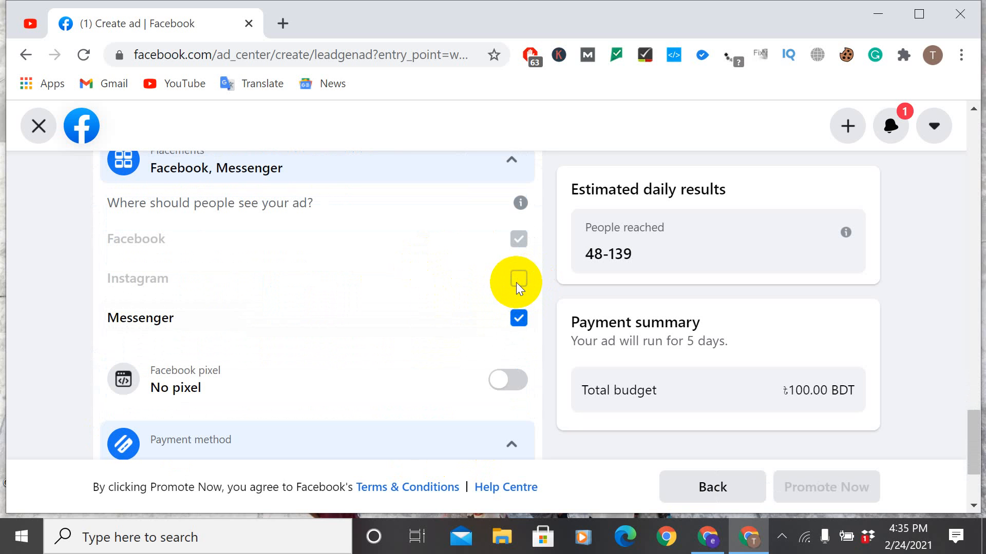
scroll(435, 313, down, 2)
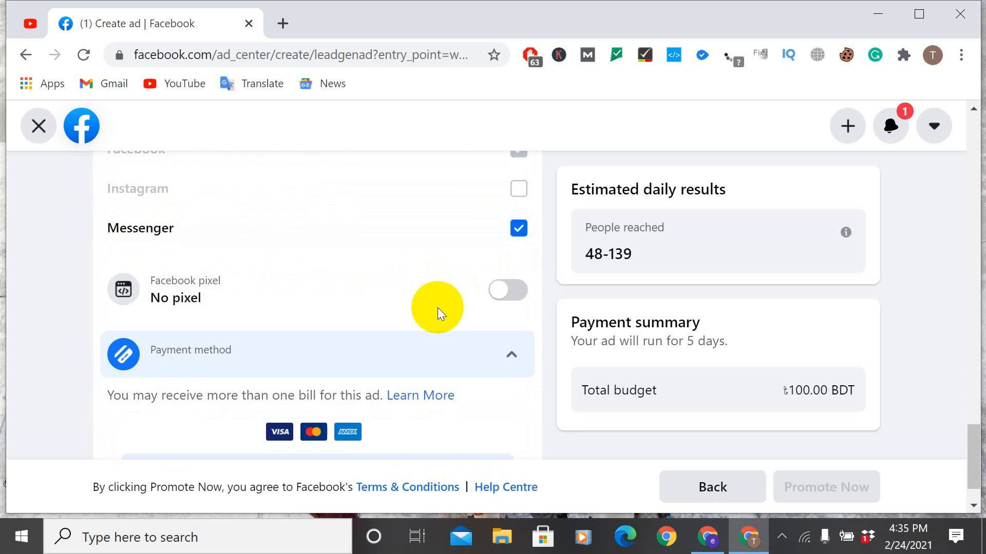
scroll(437, 307, down, 2)
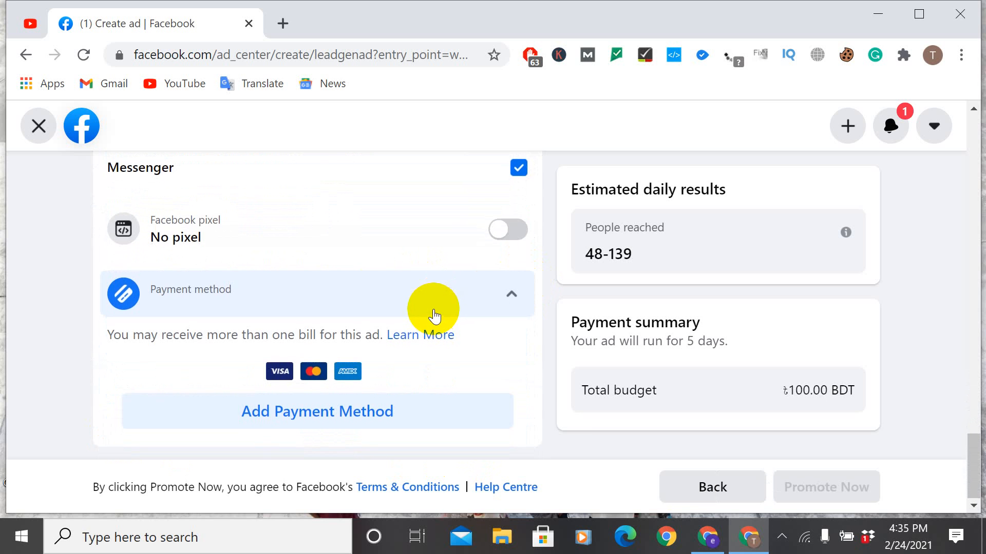
scroll(434, 315, up, 7)
scroll(434, 315, up, 2)
scroll(502, 436, down, 2)
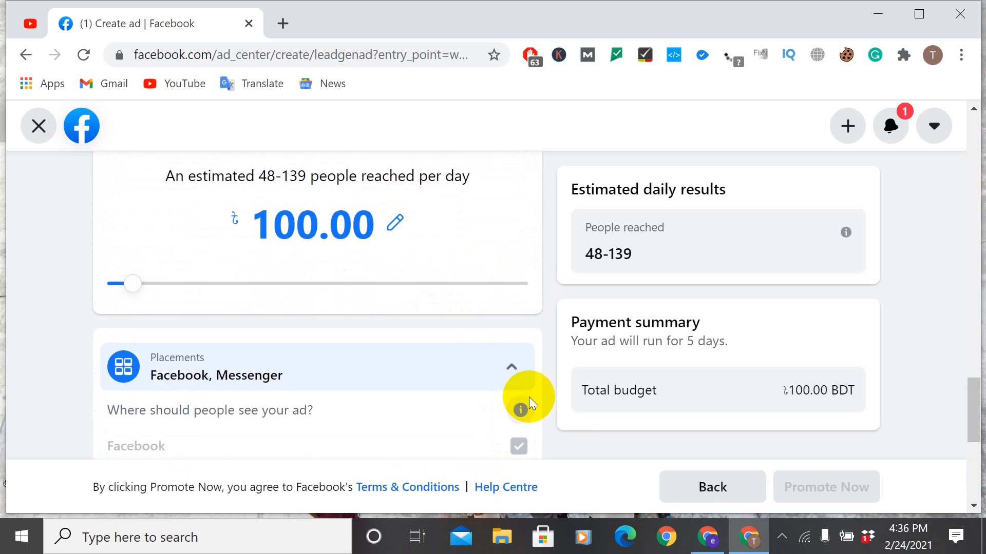
click(511, 371)
scroll(590, 353, down, 4)
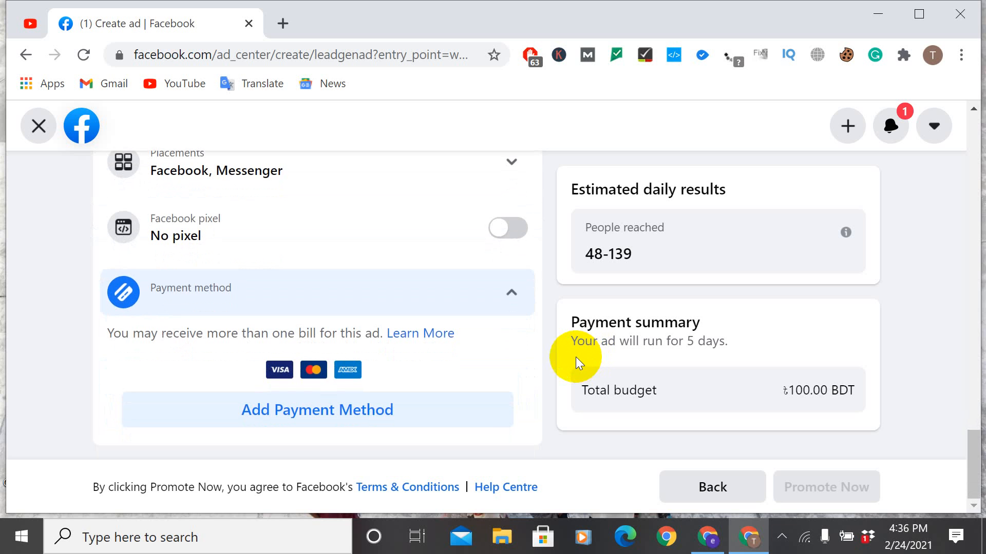
Step: Review the payment summary and the ad creative's description and image, leaving the description text as it is
scroll(851, 387, up, 10)
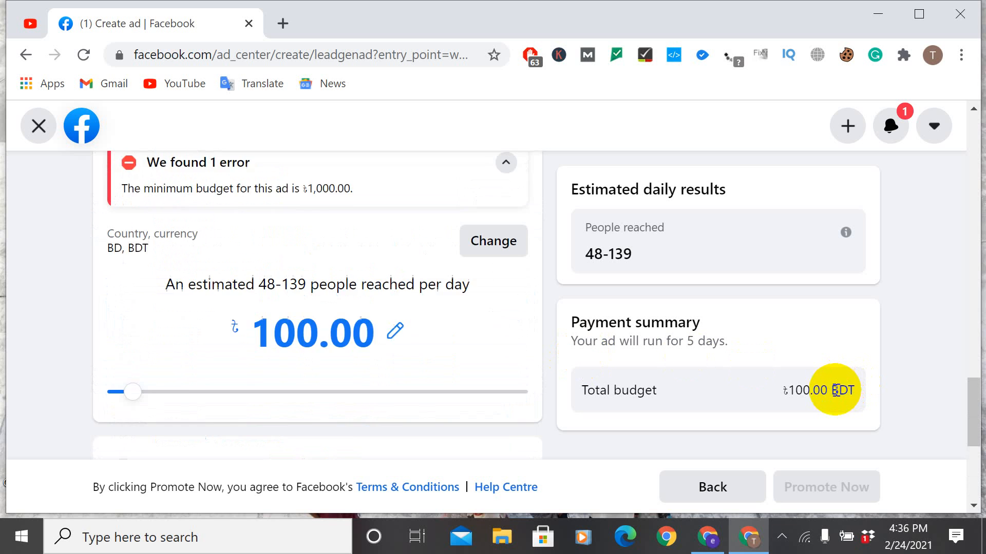
scroll(932, 306, up, 10)
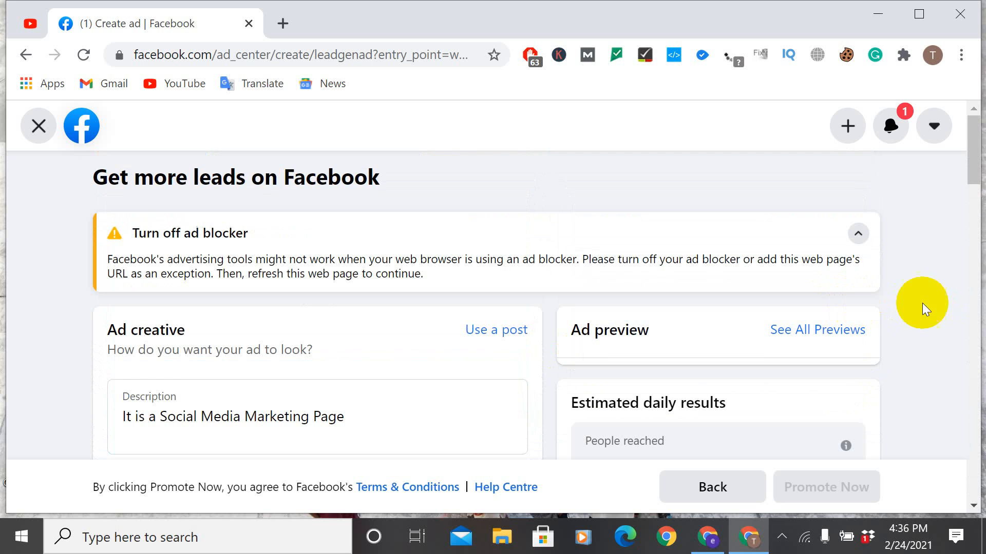
scroll(856, 307, down, 5)
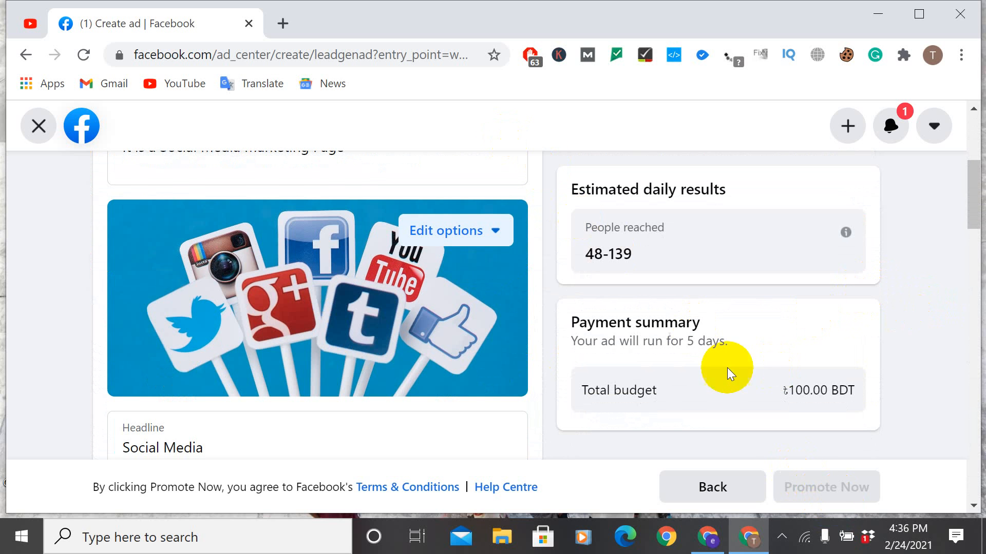
scroll(469, 246, up, 5)
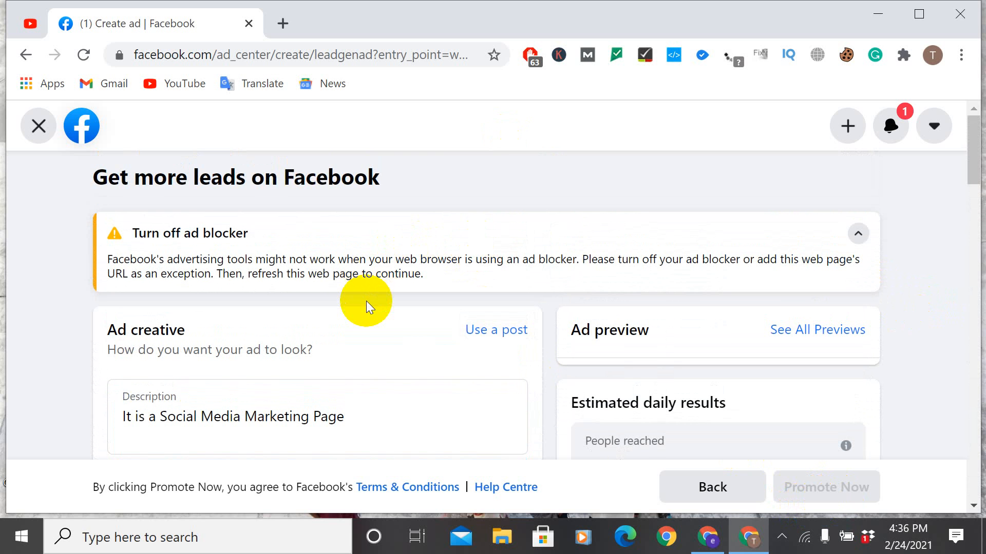
scroll(366, 301, down, 2)
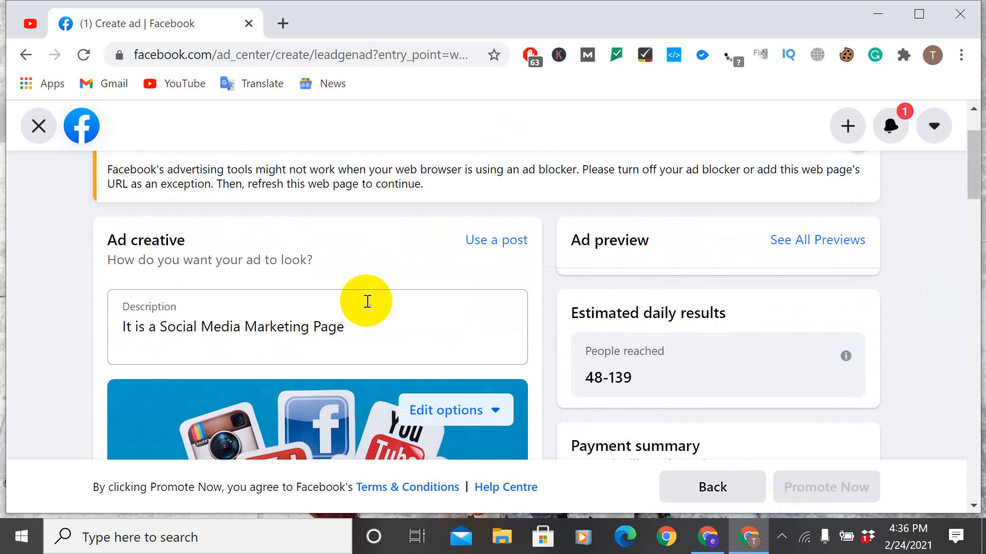
scroll(367, 302, down, 8)
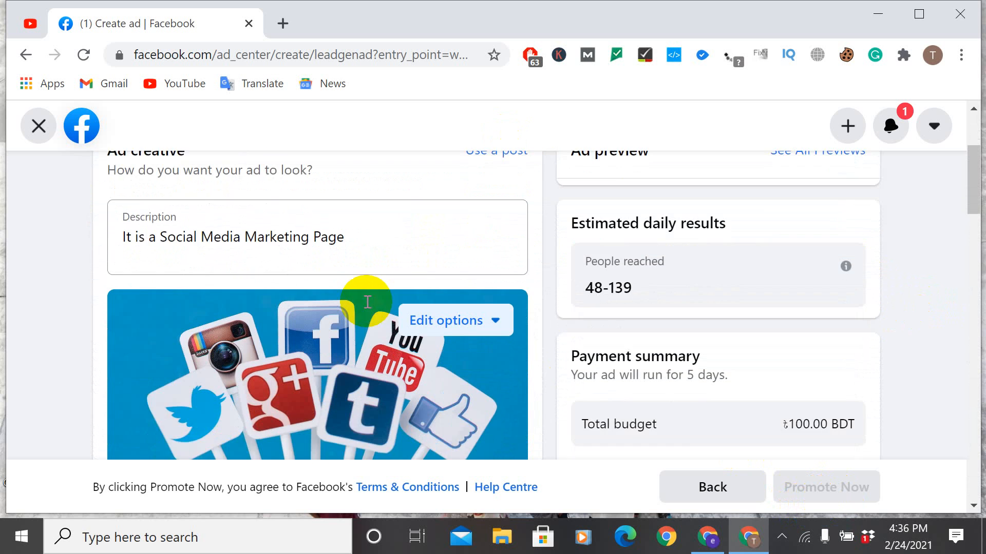
scroll(366, 300, up, 10)
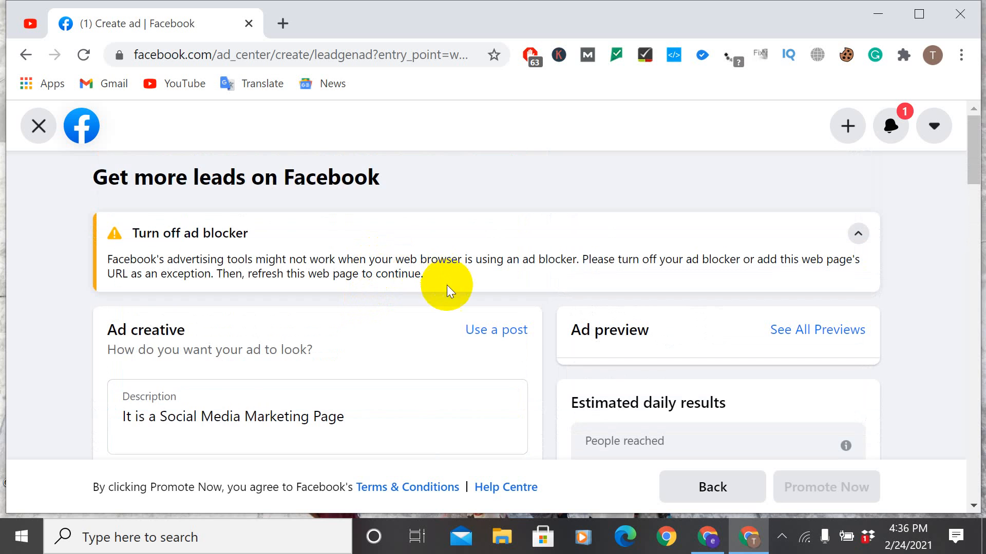
scroll(447, 285, down, 2)
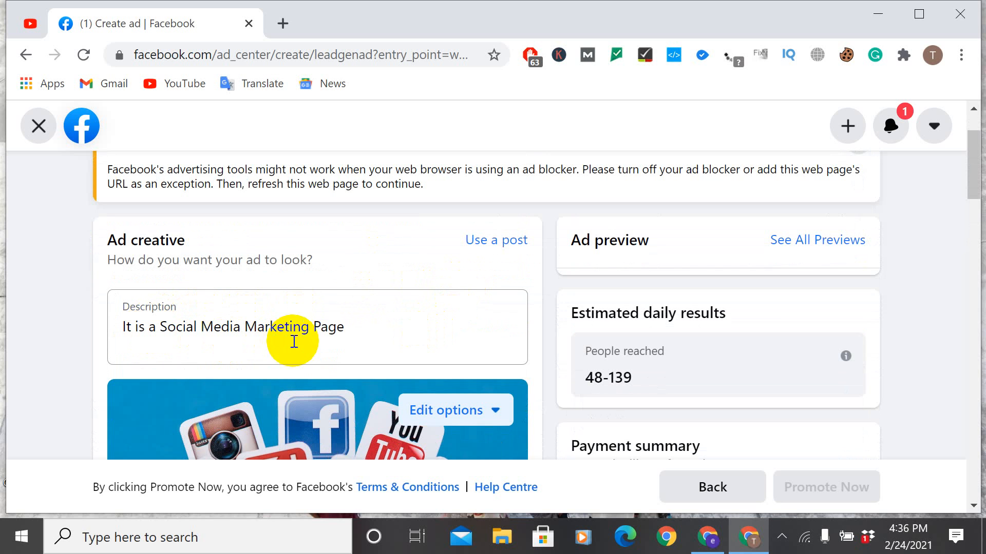
click(366, 329)
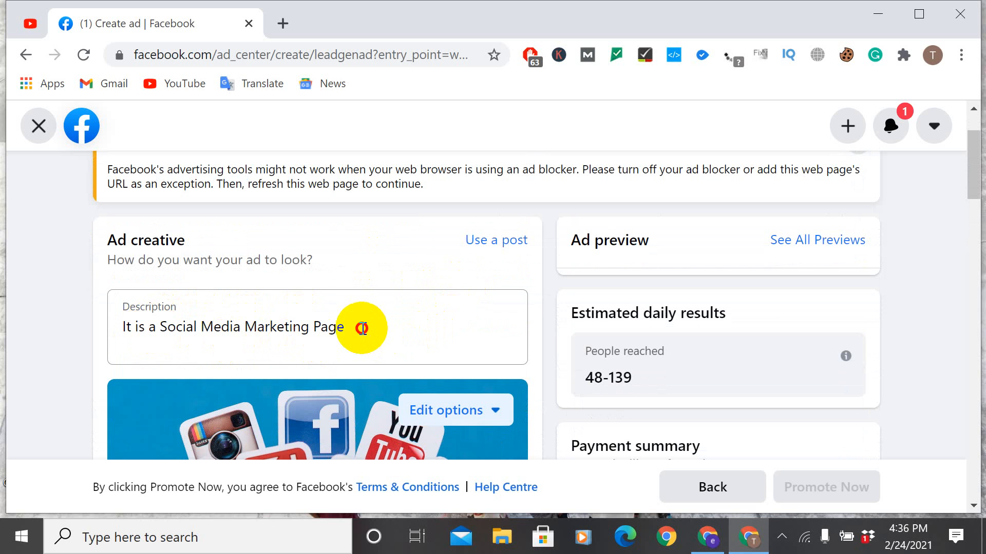
double_click(346, 327)
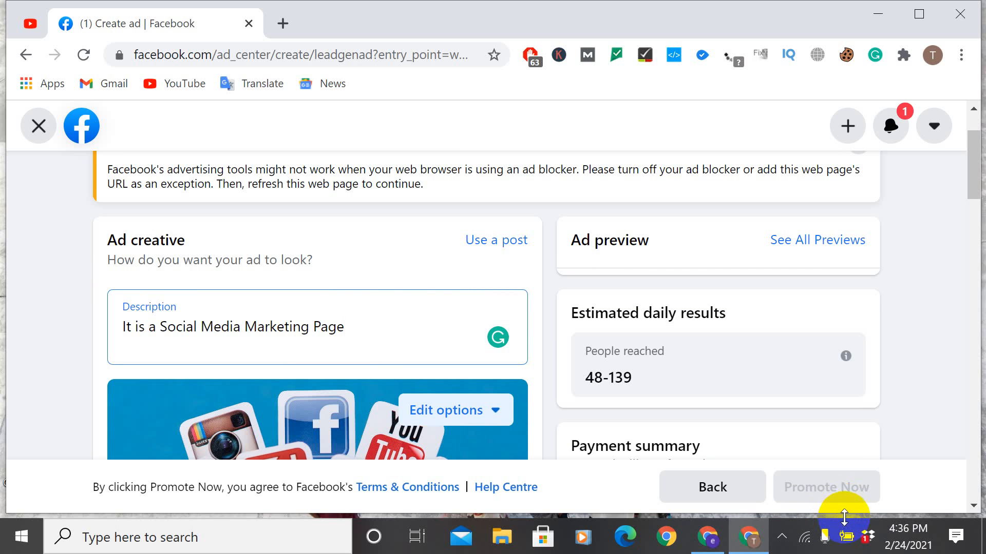
Step: Turn off the special ad category for ads about social issues, elections or political figures
scroll(773, 431, down, 5)
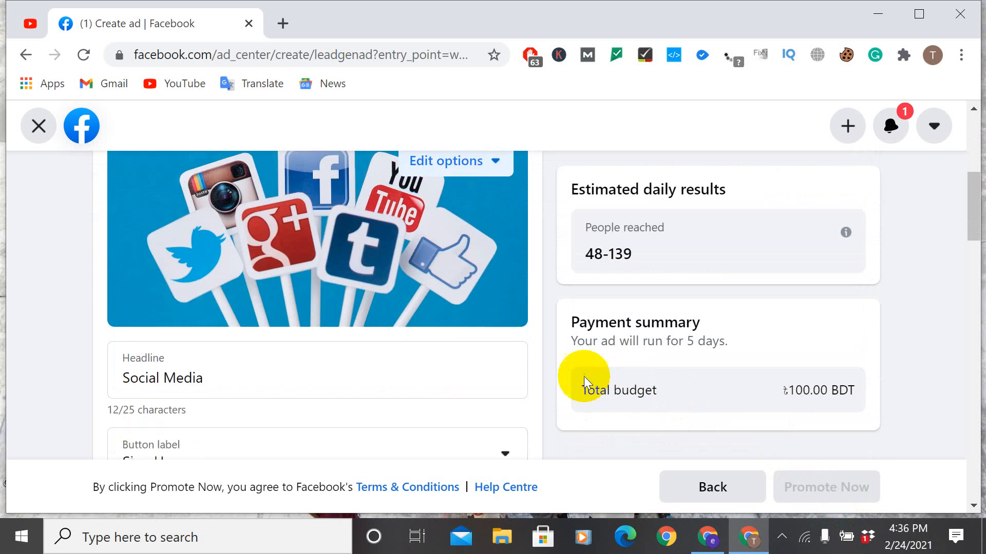
scroll(531, 361, down, 5)
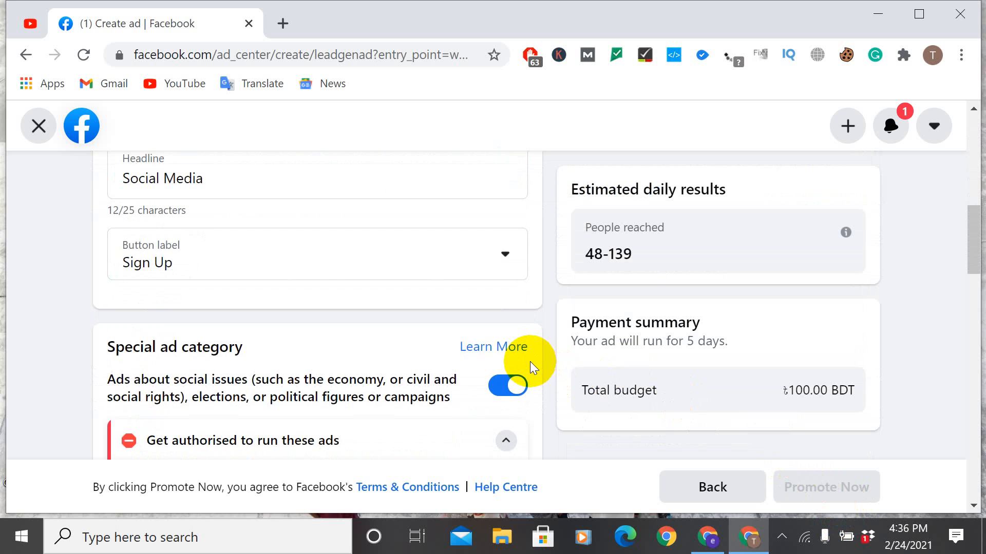
scroll(490, 336, down, 3)
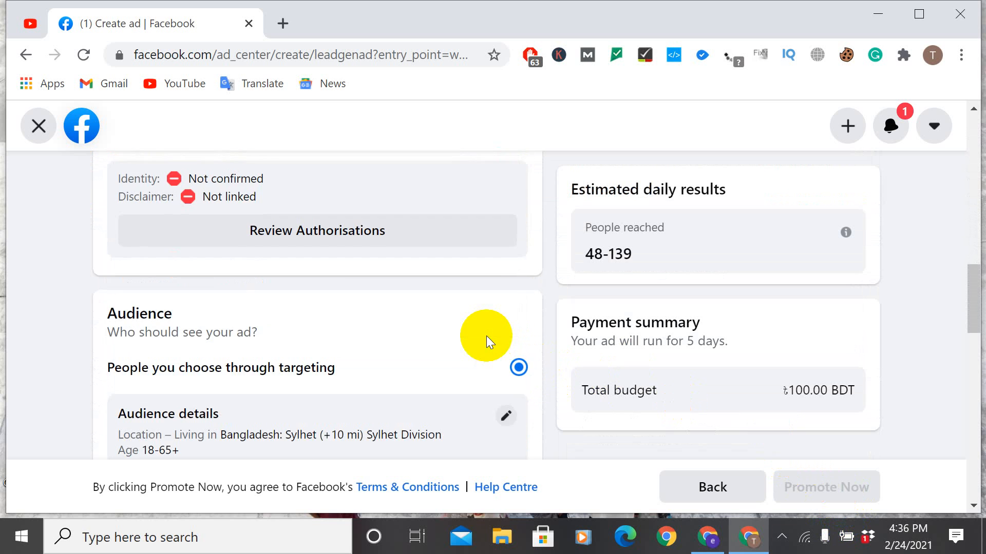
scroll(485, 336, up, 5)
click(516, 303)
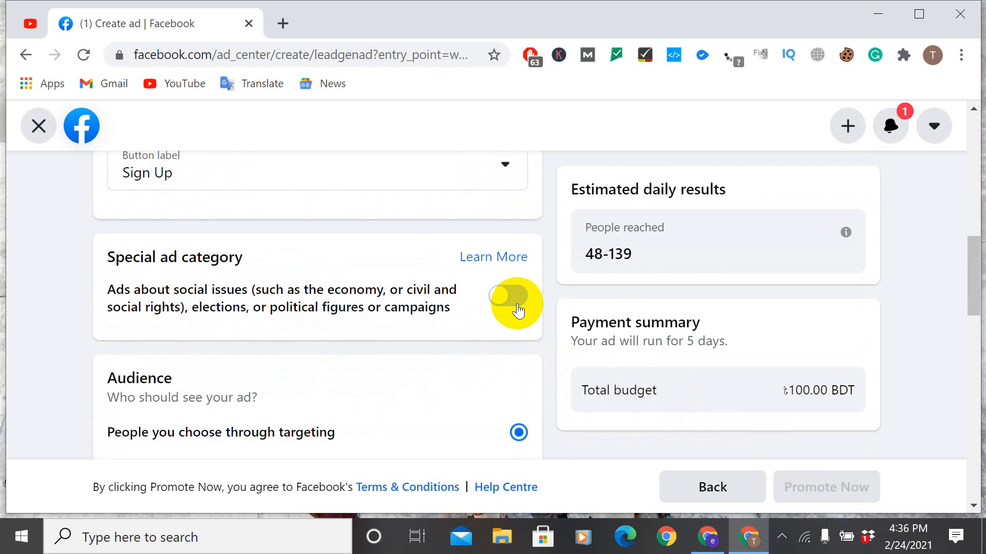
Step: Review the ad's audience details, duration, total budget, placements and payment method sections against the payment summary
scroll(489, 306, down, 8)
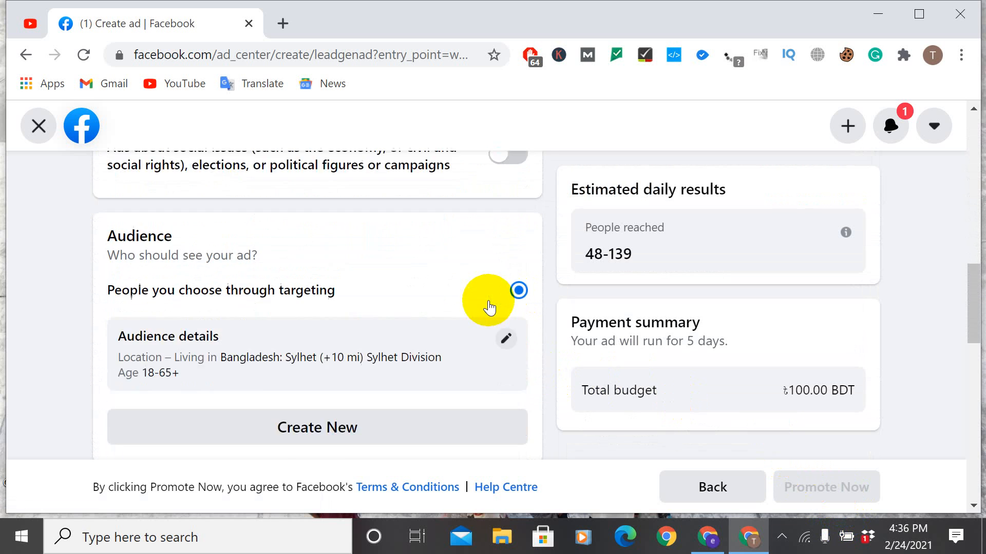
scroll(509, 294, down, 4)
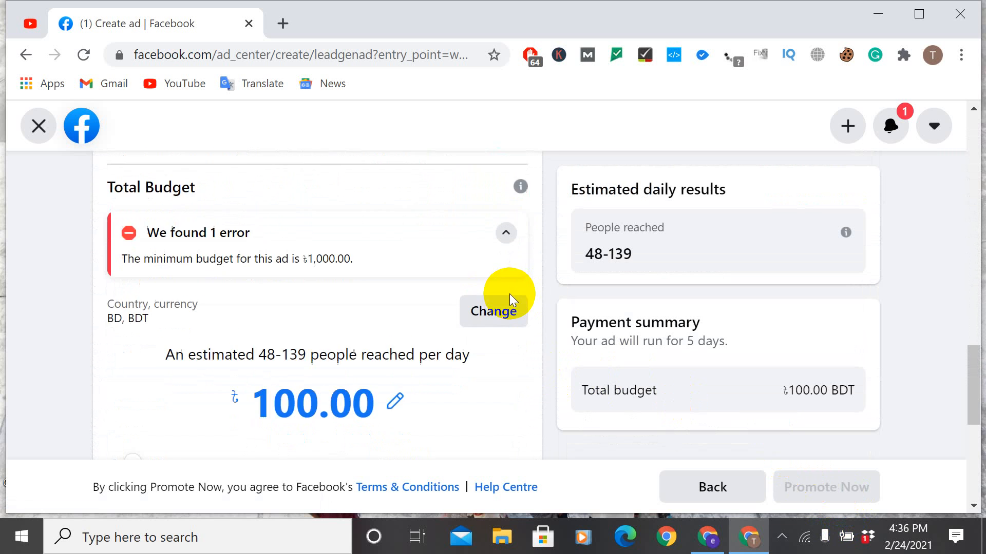
scroll(509, 294, down, 2)
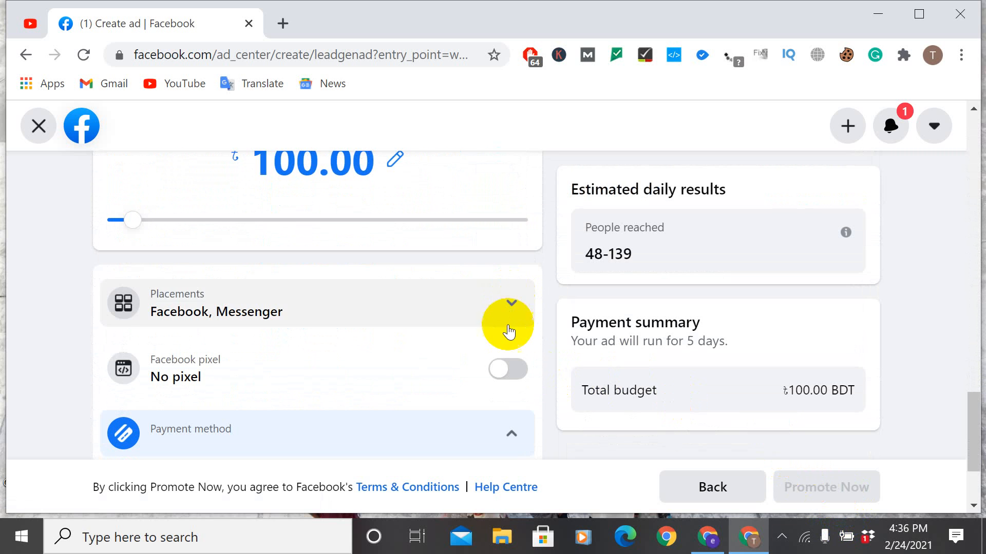
scroll(507, 331, down, 3)
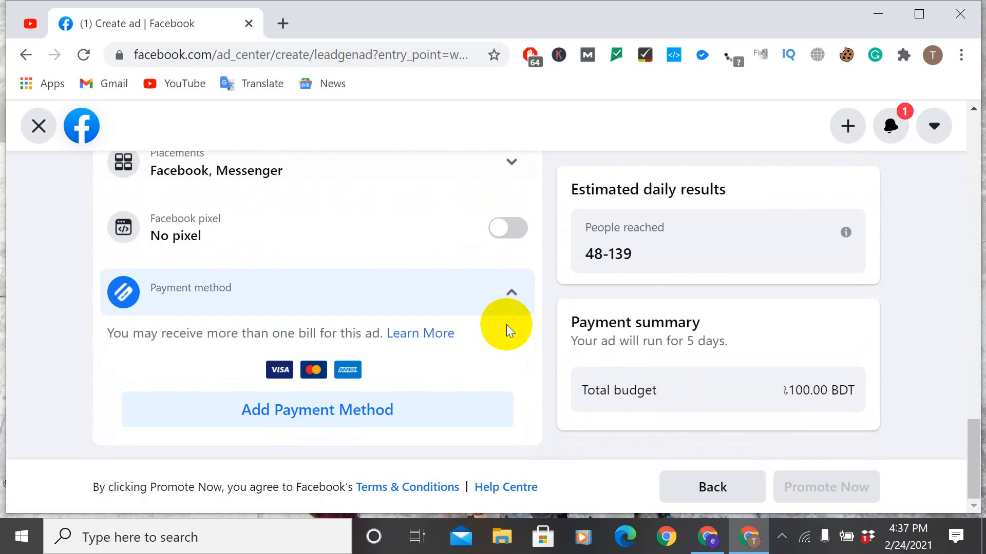
scroll(507, 331, up, 6)
scroll(506, 324, up, 5)
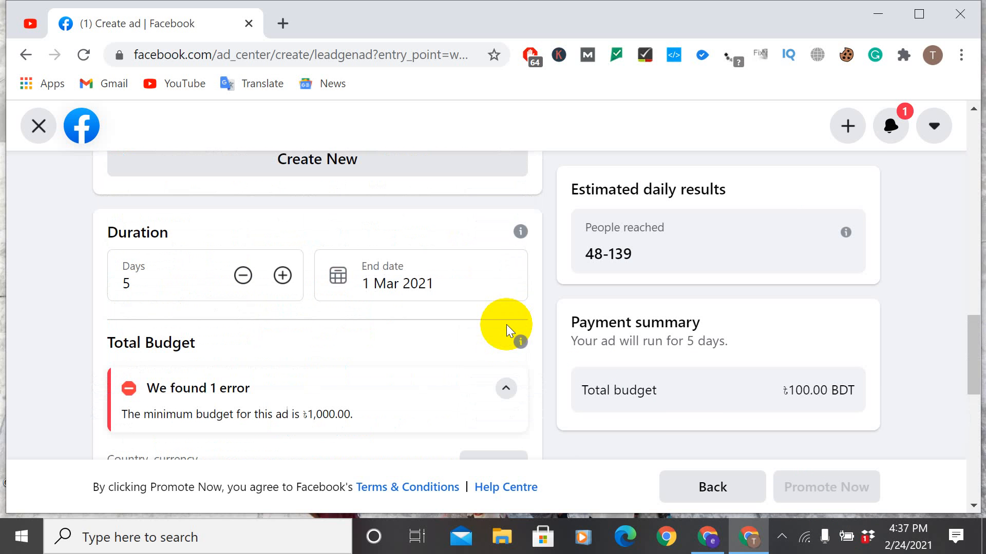
scroll(506, 324, down, 10)
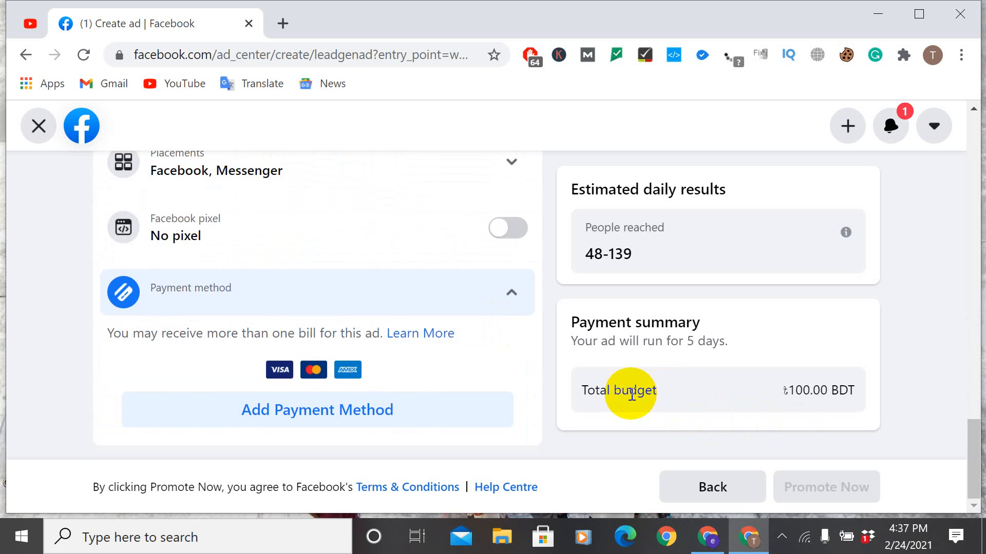
scroll(357, 407, up, 7)
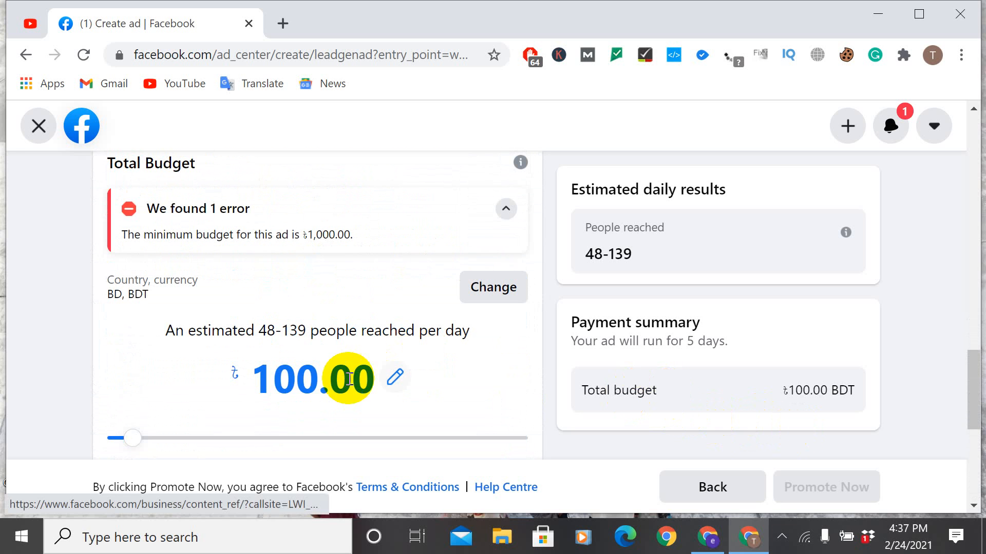
scroll(295, 389, up, 2)
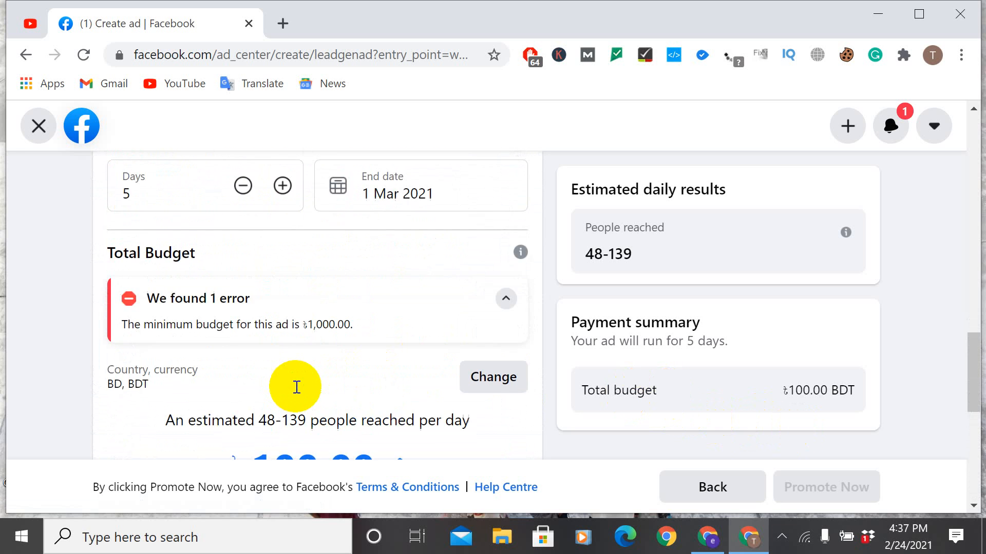
Step: Raise the lead ad's total budget to ৳400.00 BDT
scroll(296, 384, down, 2)
drag(174, 441, 312, 453)
scroll(334, 417, up, 4)
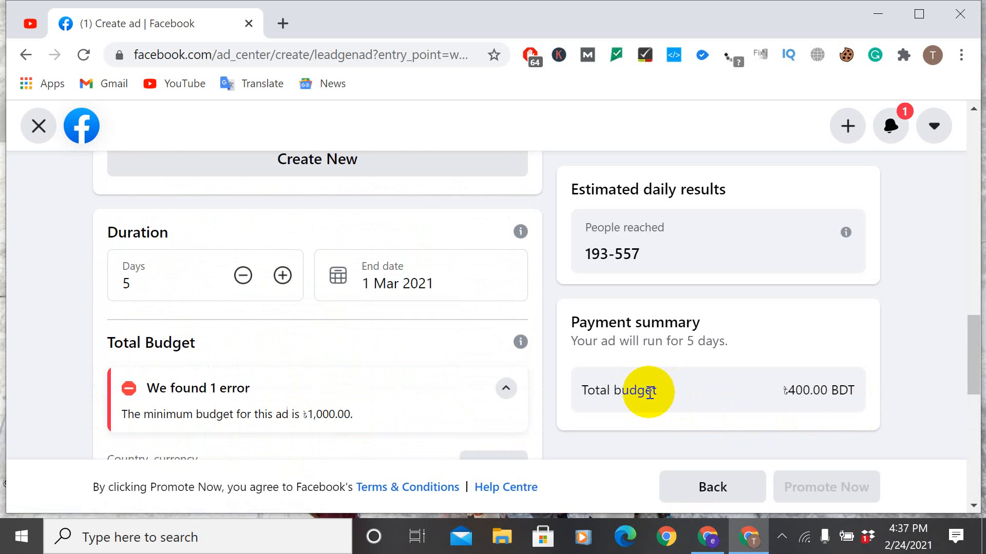
scroll(447, 380, up, 2)
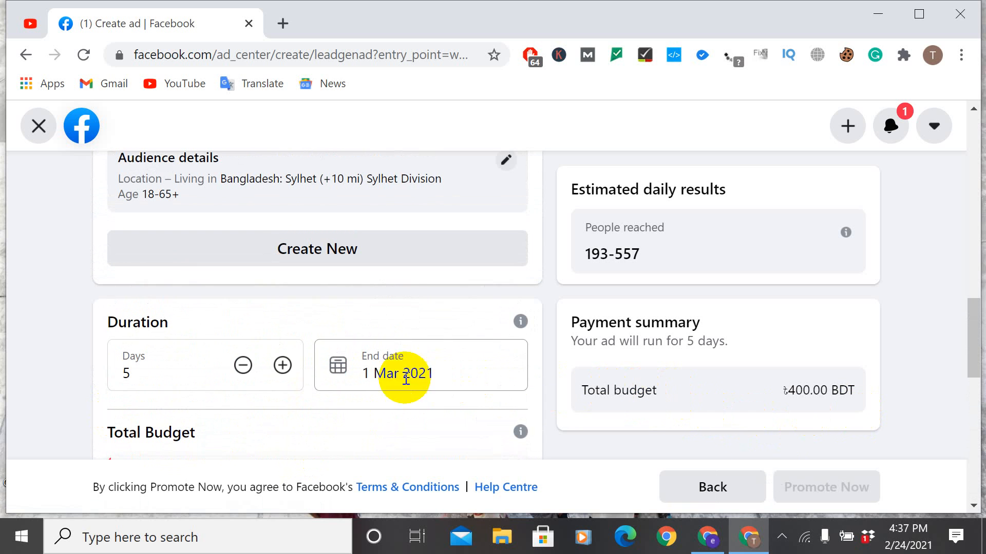
Step: Set the lead ad's duration to 7 days and check the ad creative and budget sections against the payment summary
click(282, 366)
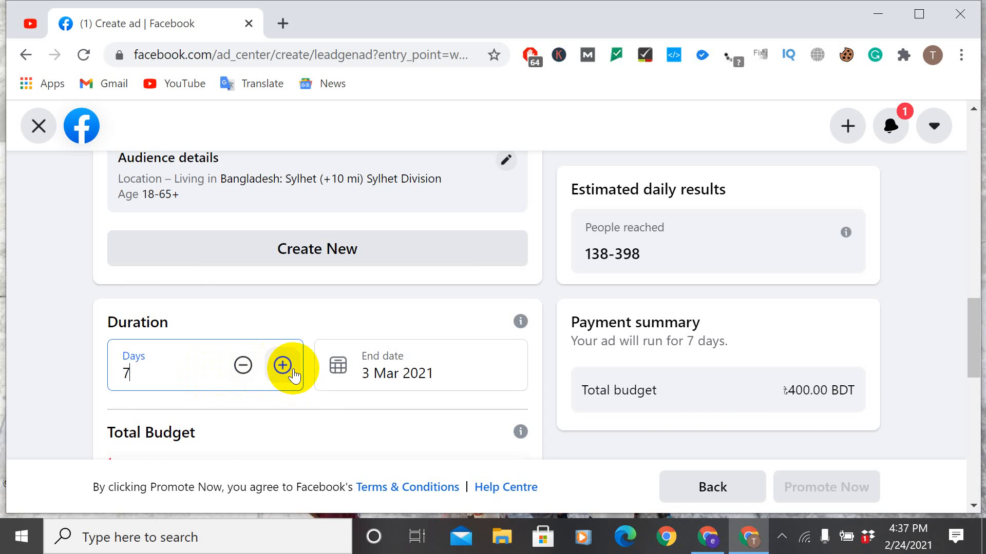
scroll(801, 313, up, 6)
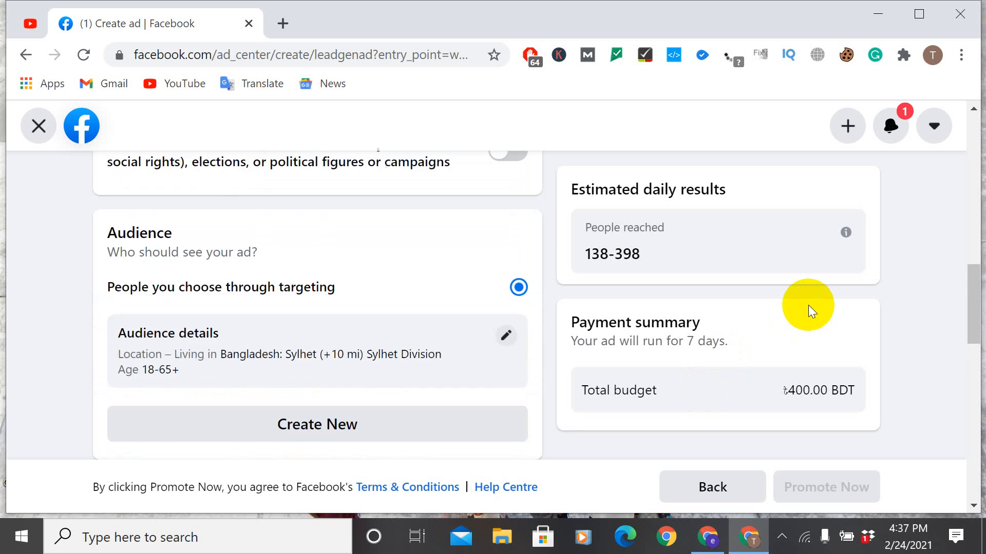
scroll(806, 310, up, 2)
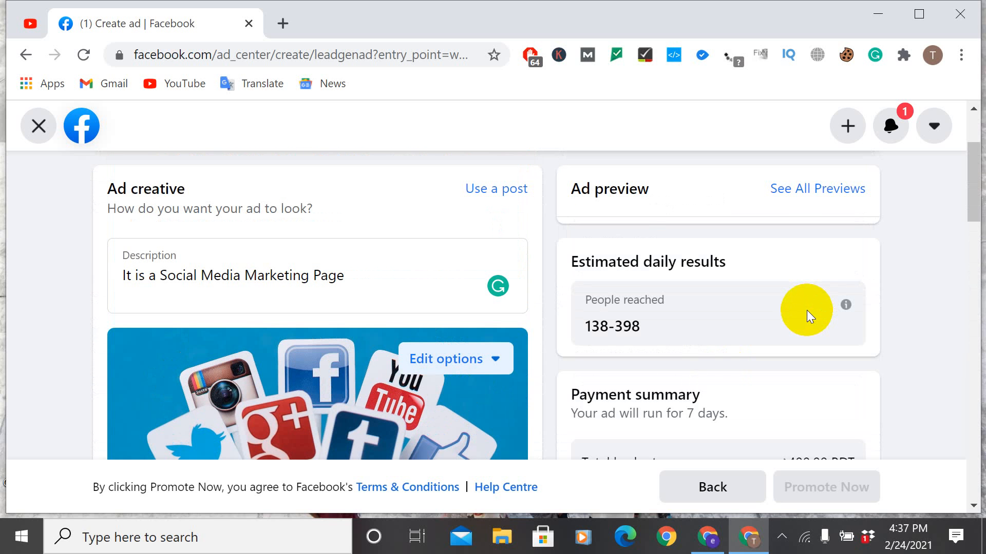
scroll(800, 311, down, 8)
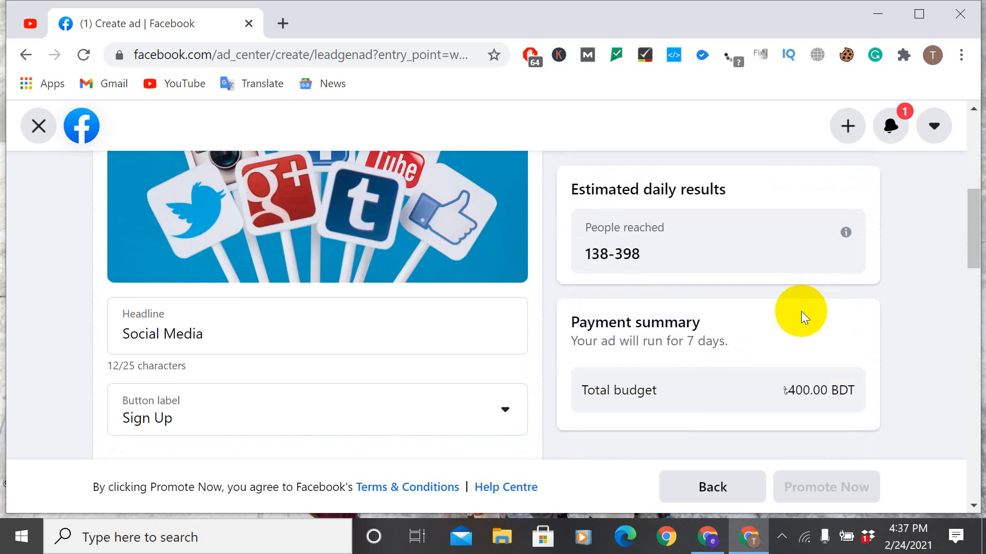
scroll(801, 311, down, 5)
scroll(374, 238, up, 10)
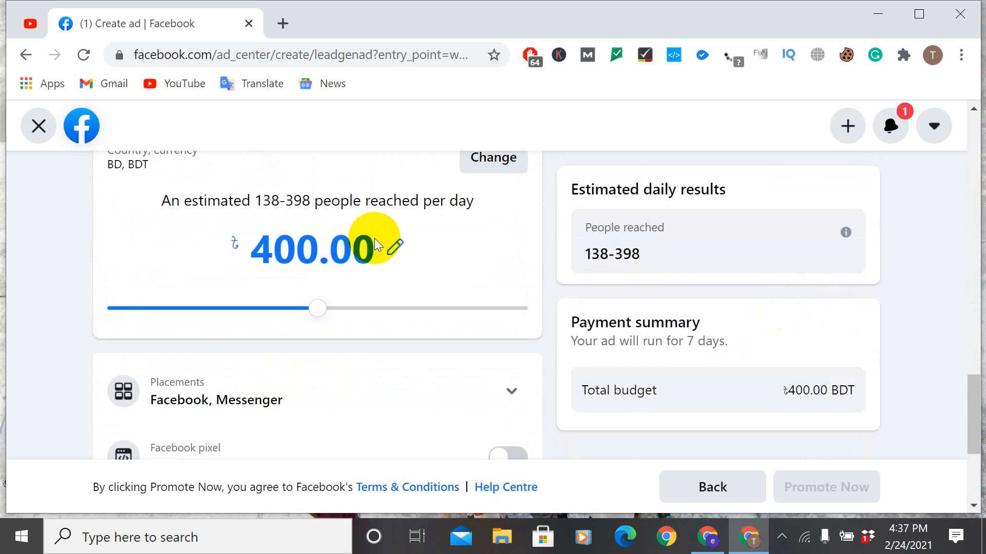
Step: Examine the name, gender, age and location options for a new audience, closing the form without saving
scroll(362, 234, up, 3)
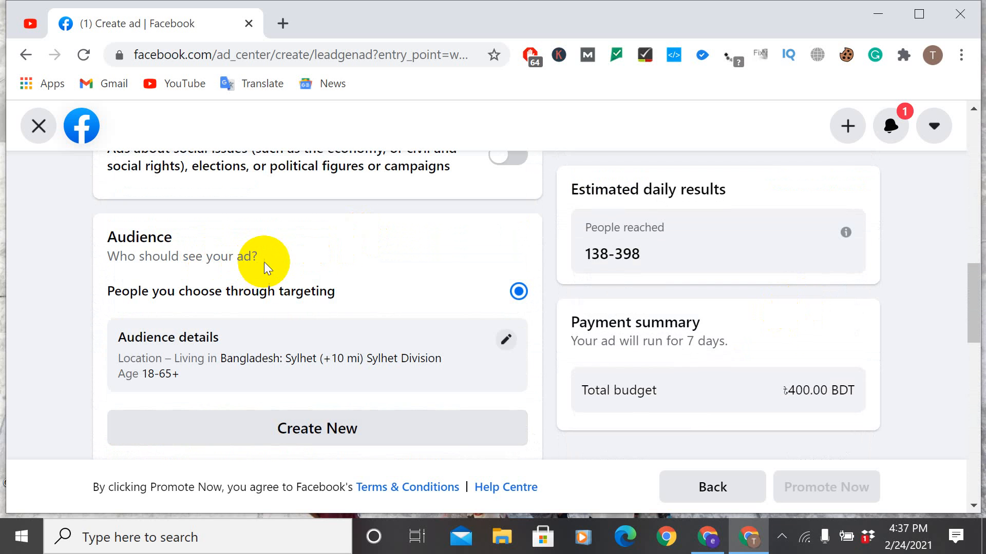
click(323, 425)
scroll(415, 348, down, 2)
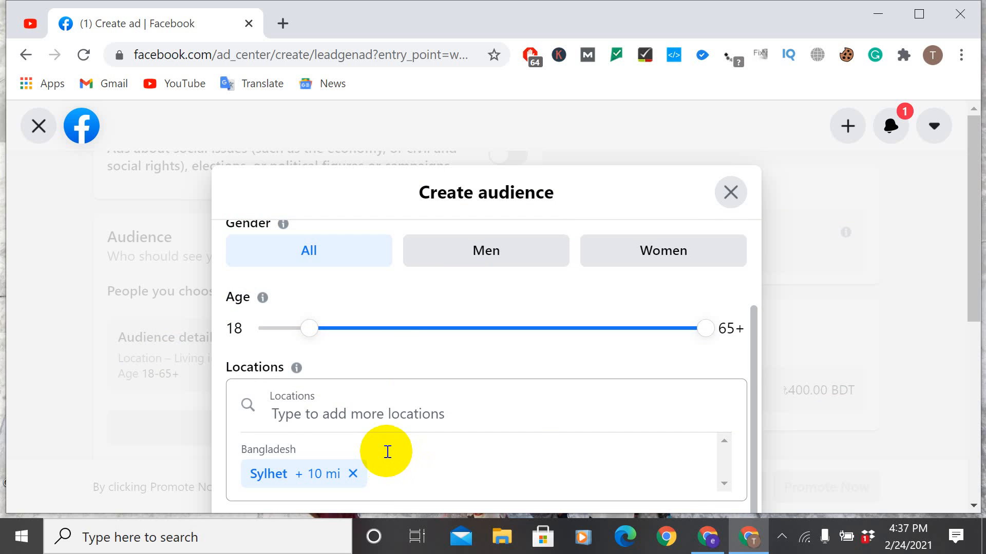
scroll(387, 451, up, 3)
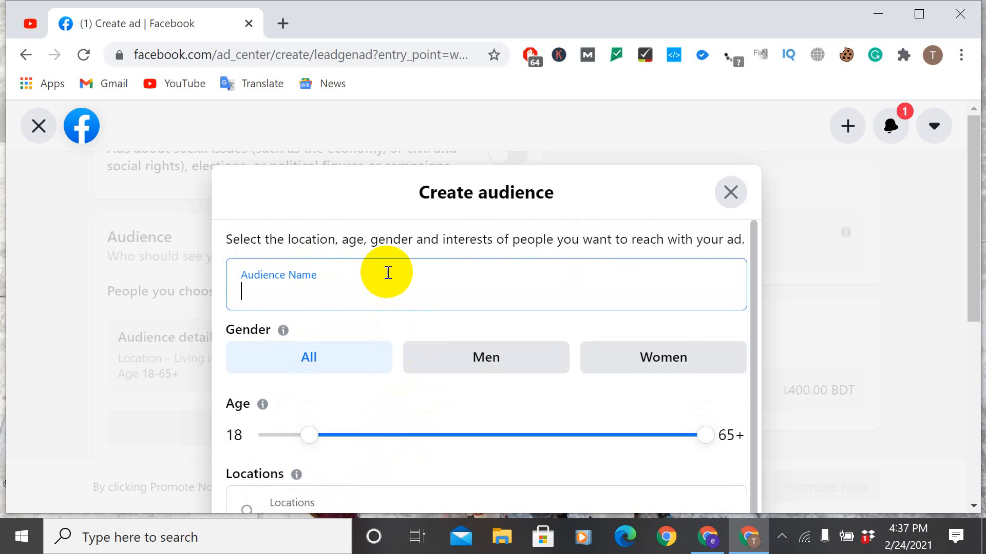
click(739, 195)
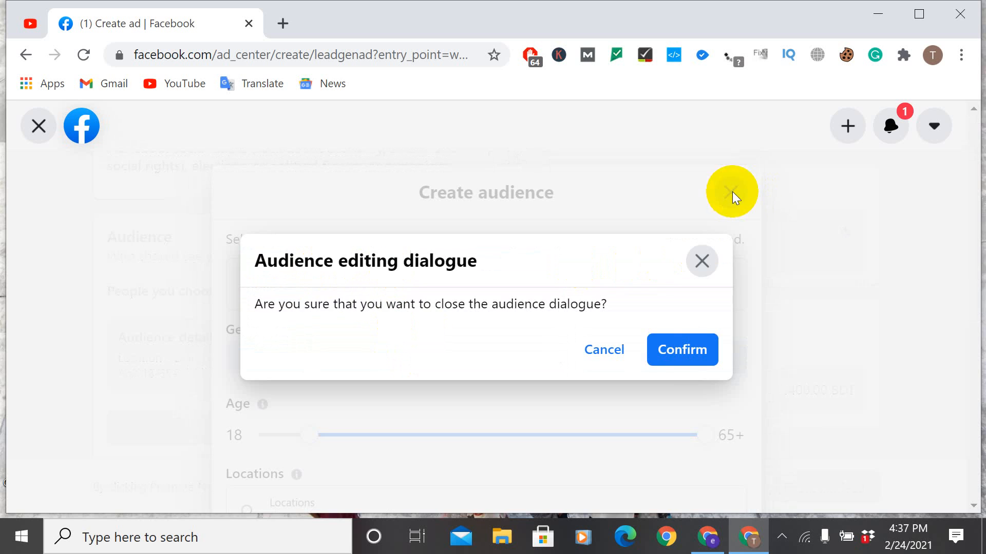
click(676, 352)
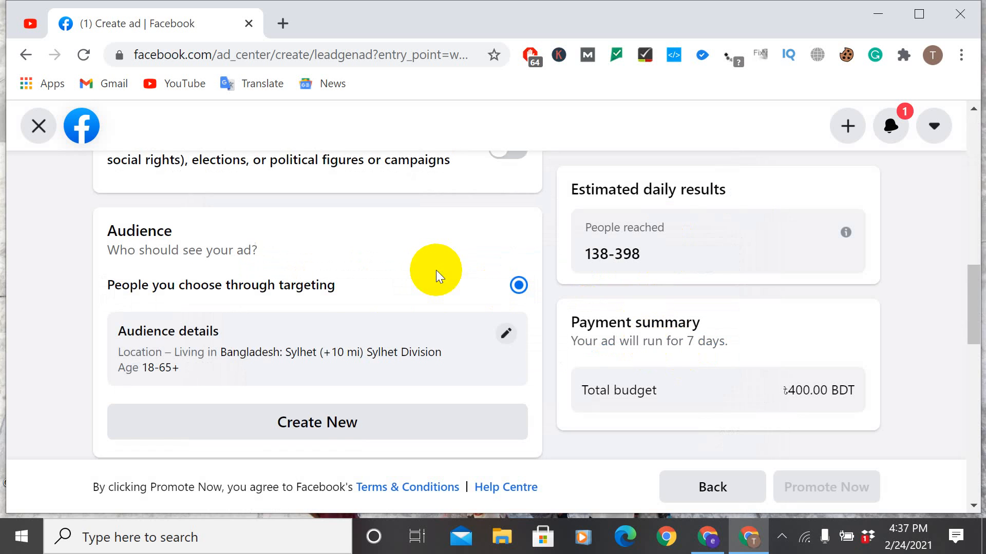
Step: Try to add Sylhet, Sylhet Division, Bangladesh as a location in the existing audience's settings
scroll(438, 270, down, 2)
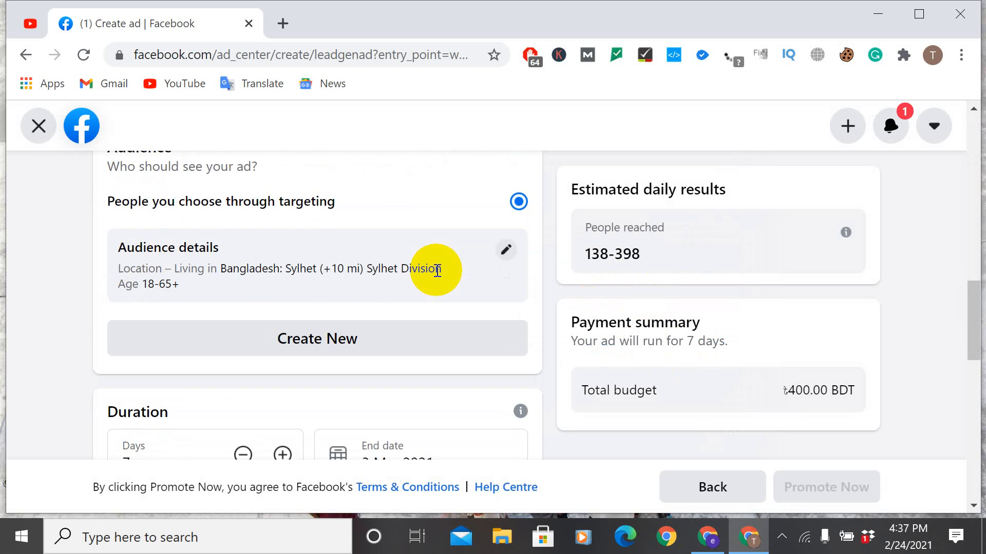
click(511, 252)
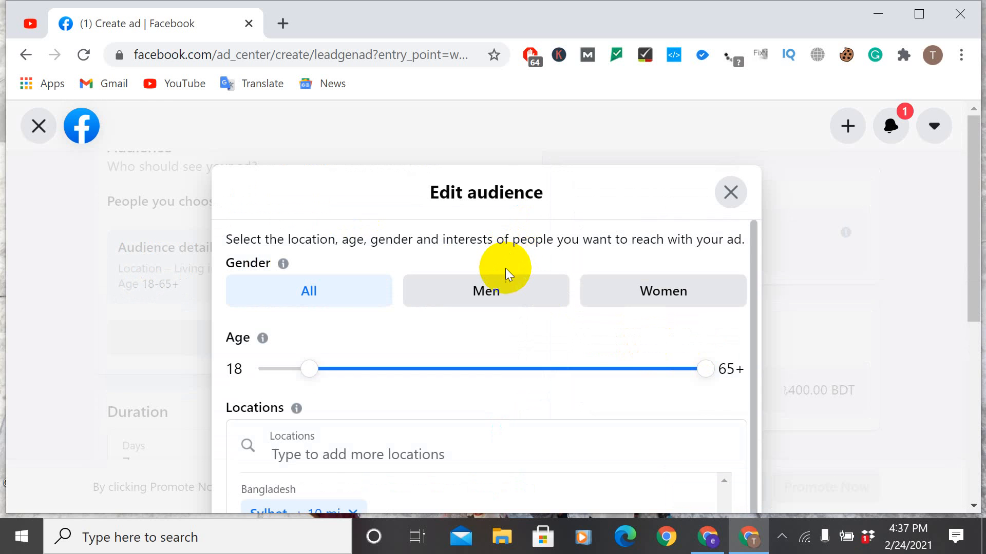
scroll(504, 270, down, 1)
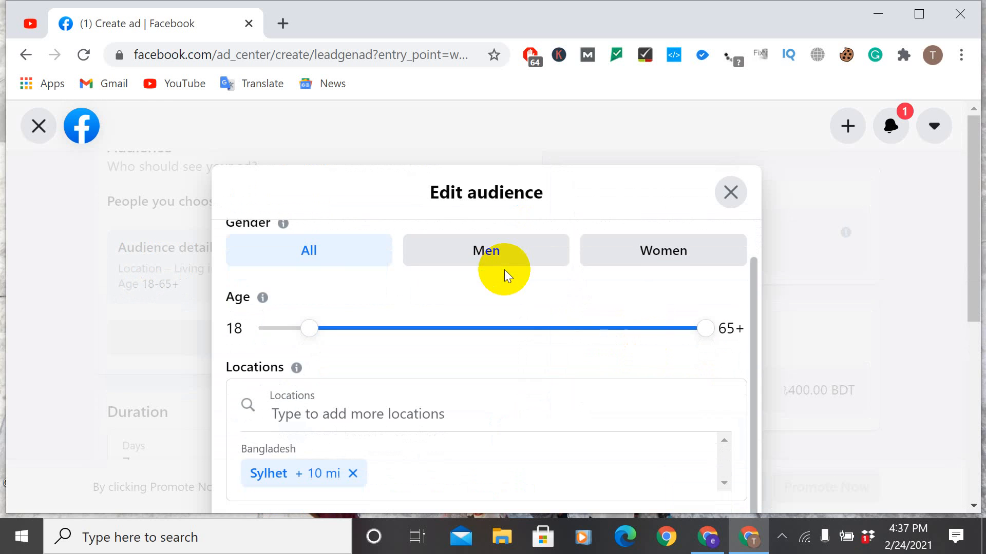
click(409, 421)
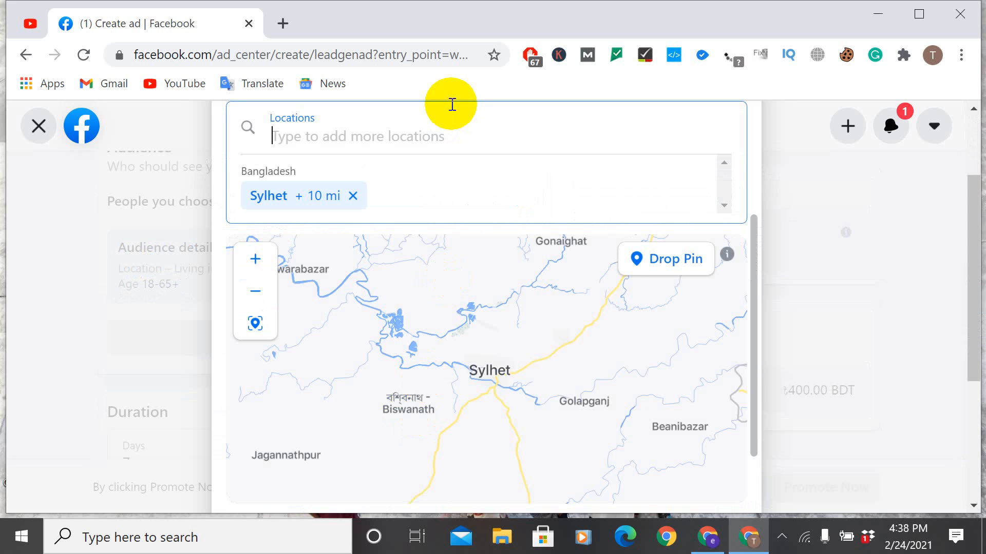
text(sy)
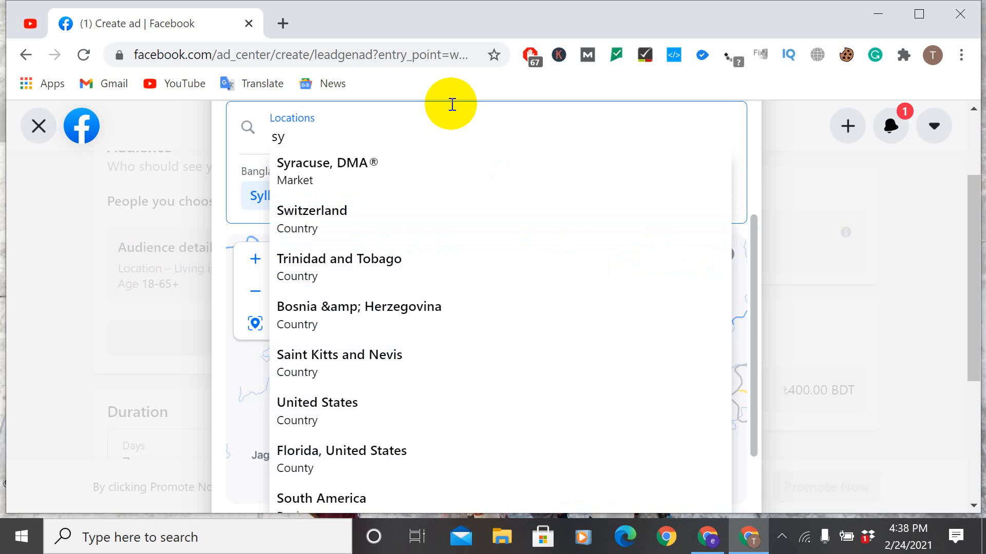
text(lhet)
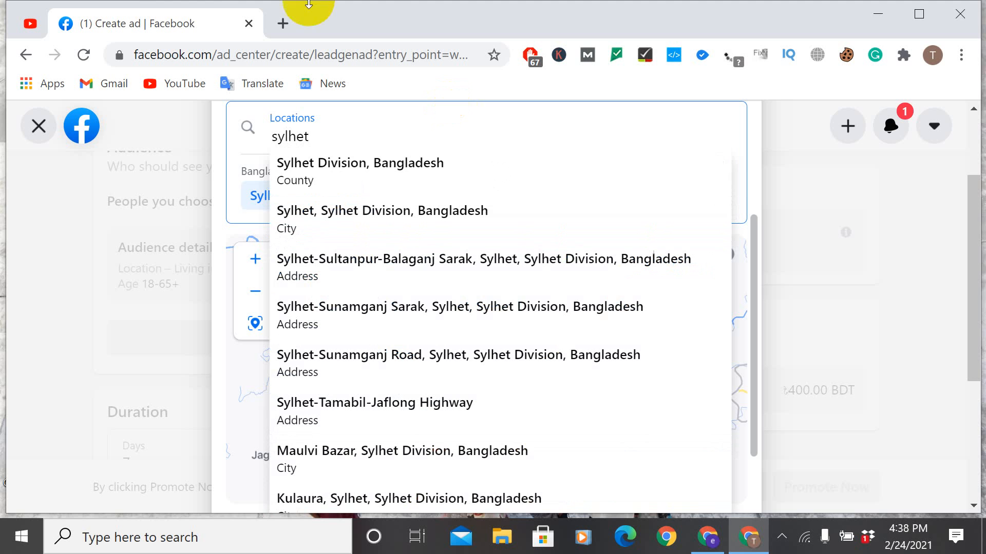
click(390, 208)
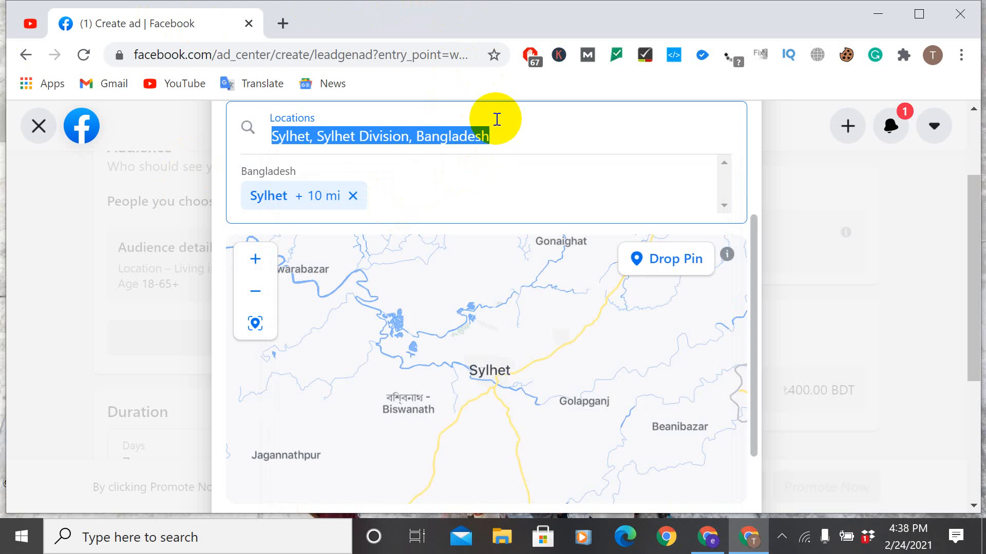
Step: Remove the existing Sylhet location from the audience and add the city Sylhet, Sylhet Division, Bangladesh in its place
click(497, 136)
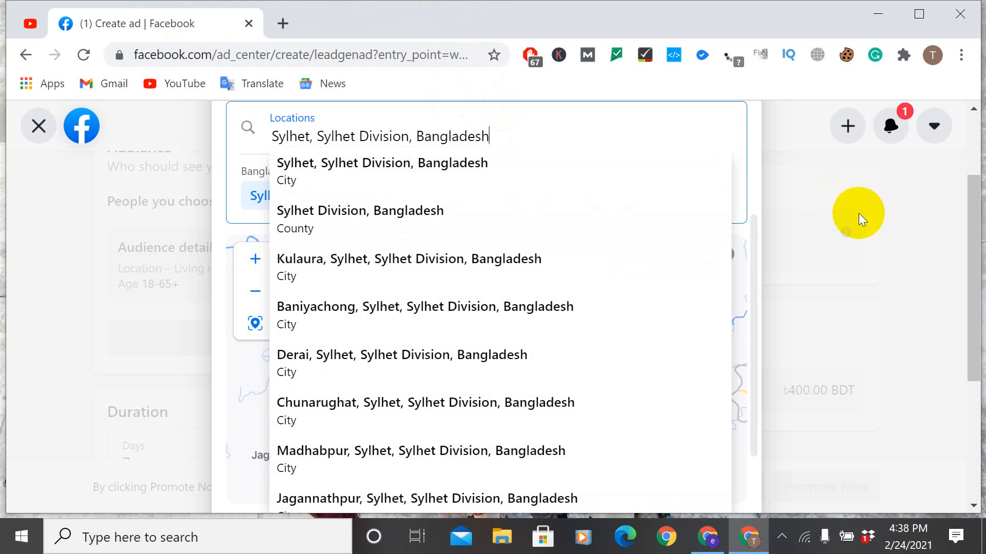
click(497, 135)
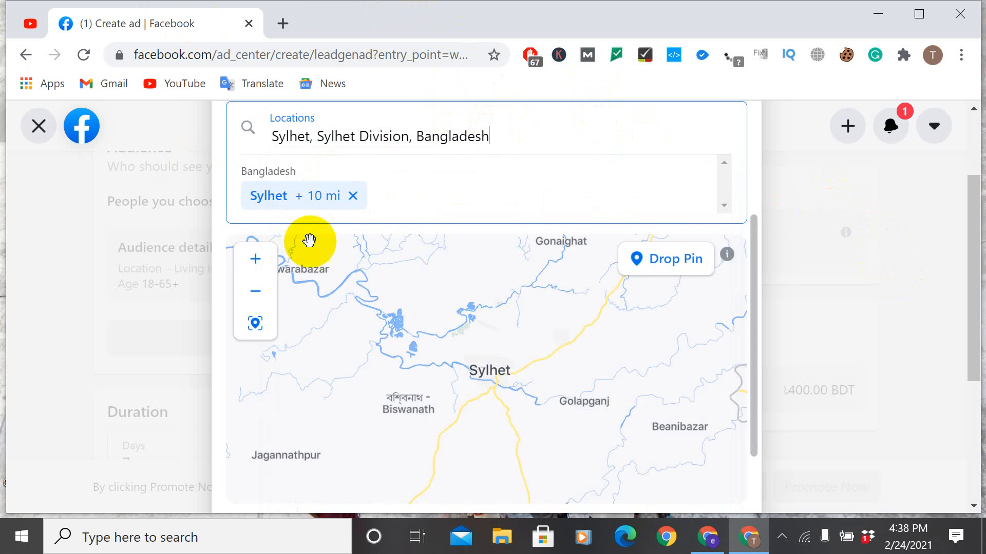
click(354, 196)
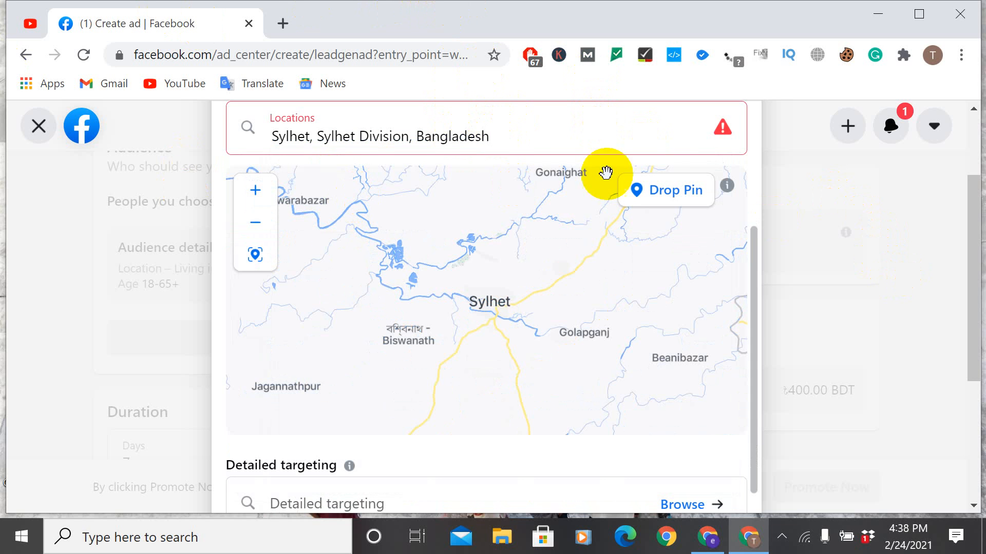
click(496, 137)
click(426, 159)
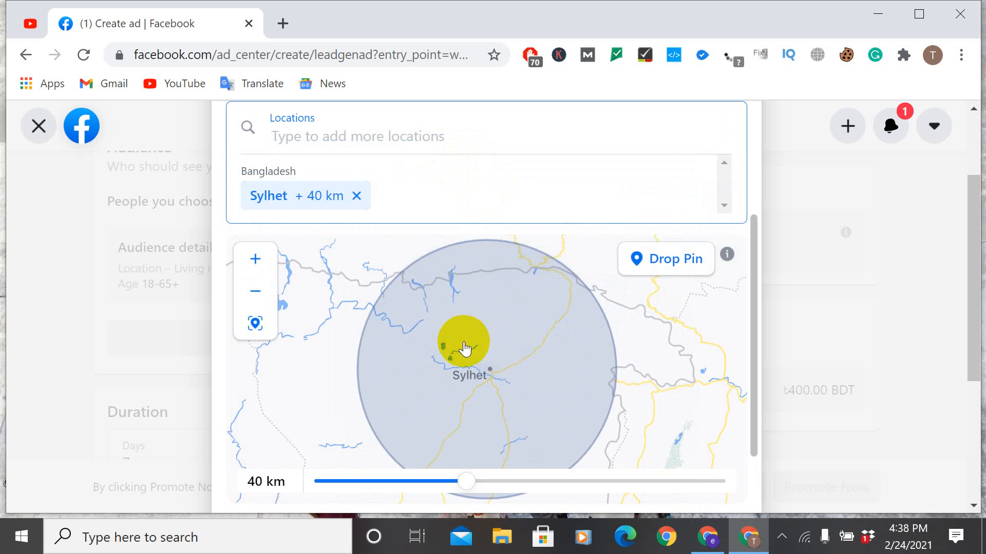
Step: Examine the audience's location map, radius, detailed targeting and potential reach, and discard the audience edits
scroll(466, 347, down, 2)
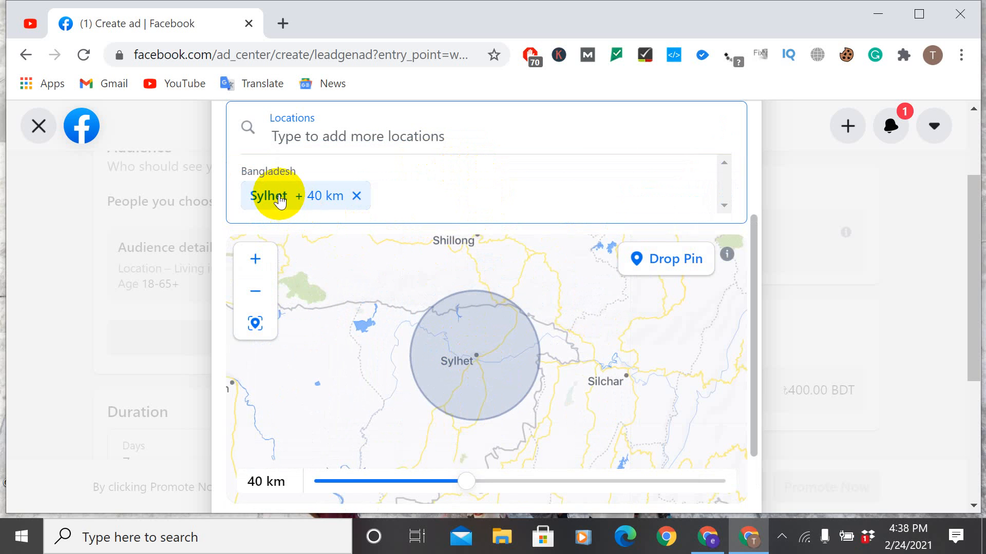
scroll(693, 365, down, 3)
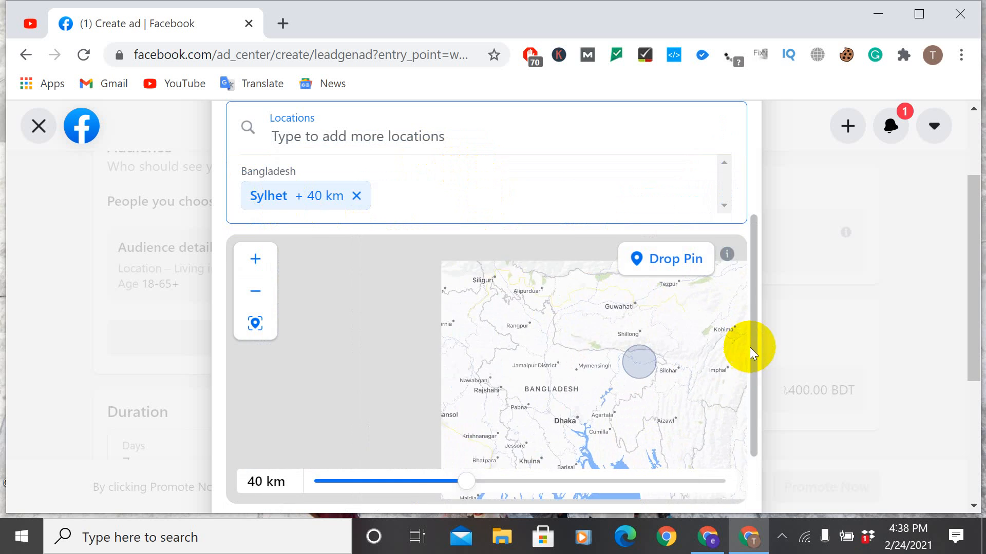
double_click(548, 315)
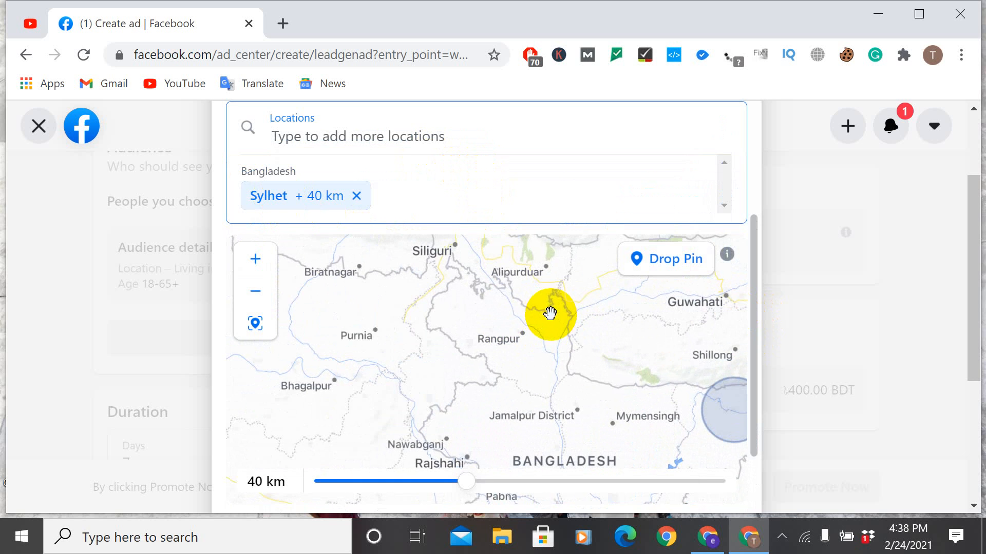
scroll(449, 303, down, 2)
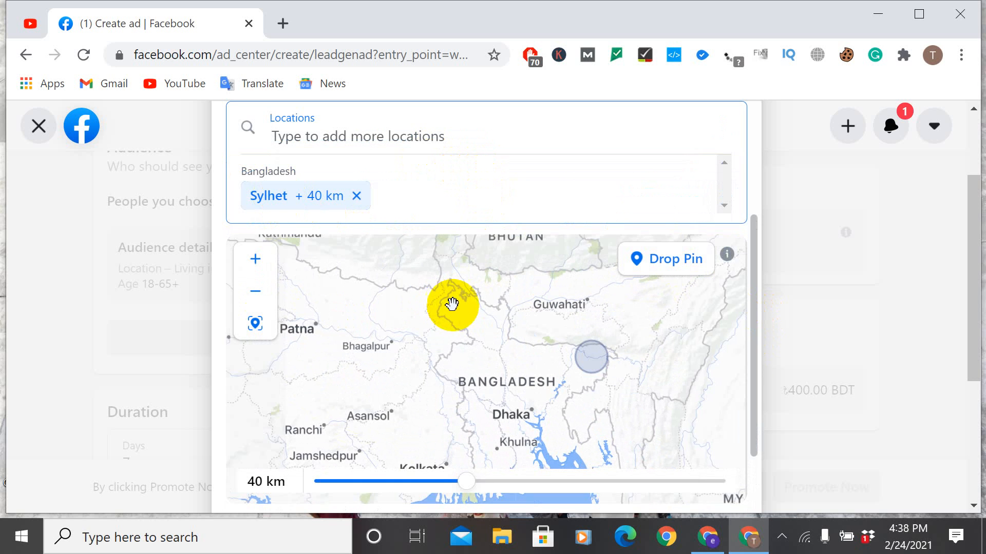
drag(753, 325, 746, 420)
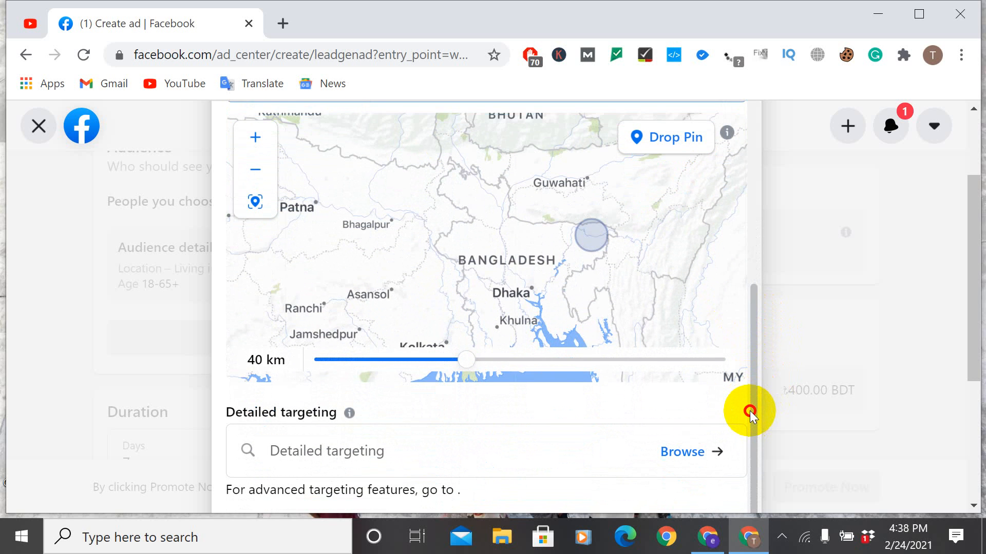
drag(749, 411, 759, 336)
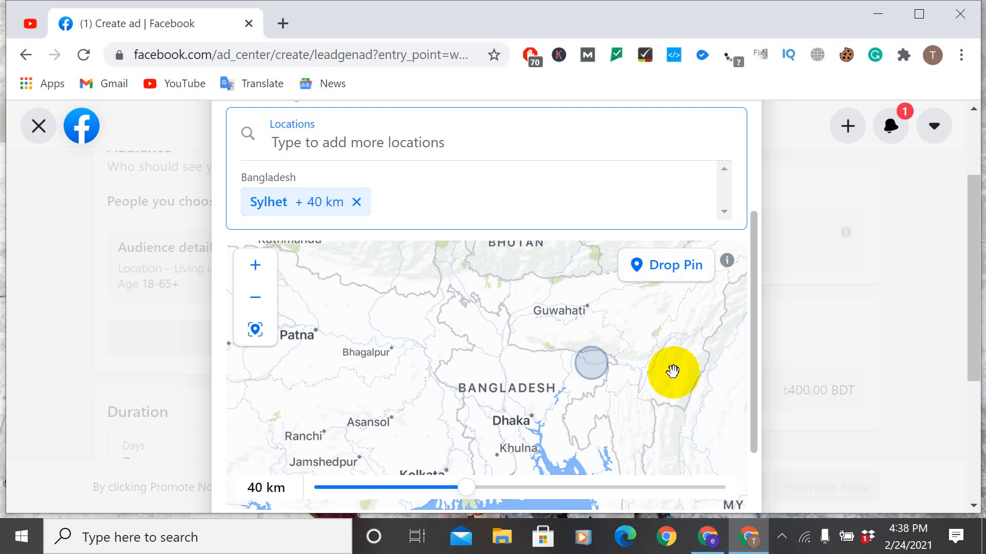
scroll(767, 392, down, 1)
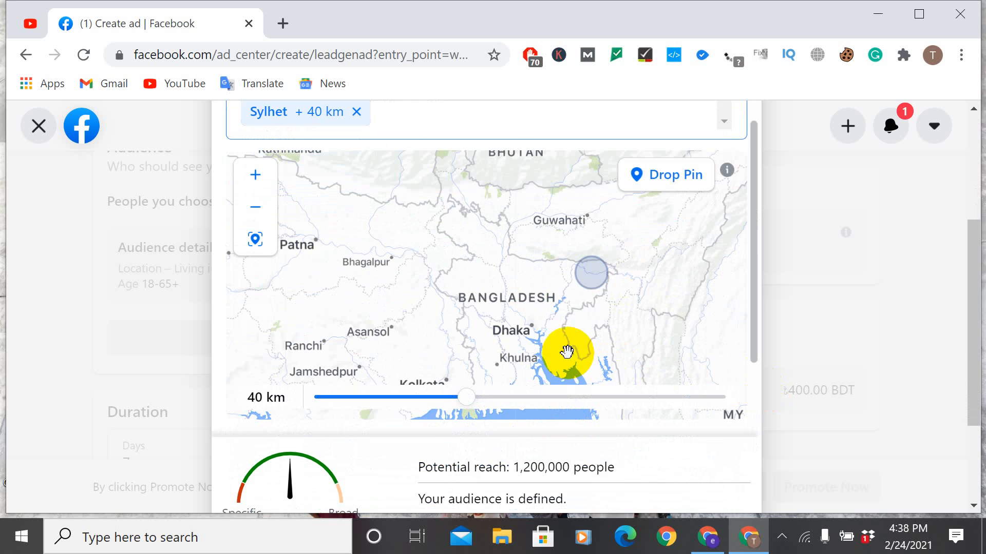
scroll(569, 354, down, 3)
scroll(636, 355, up, 3)
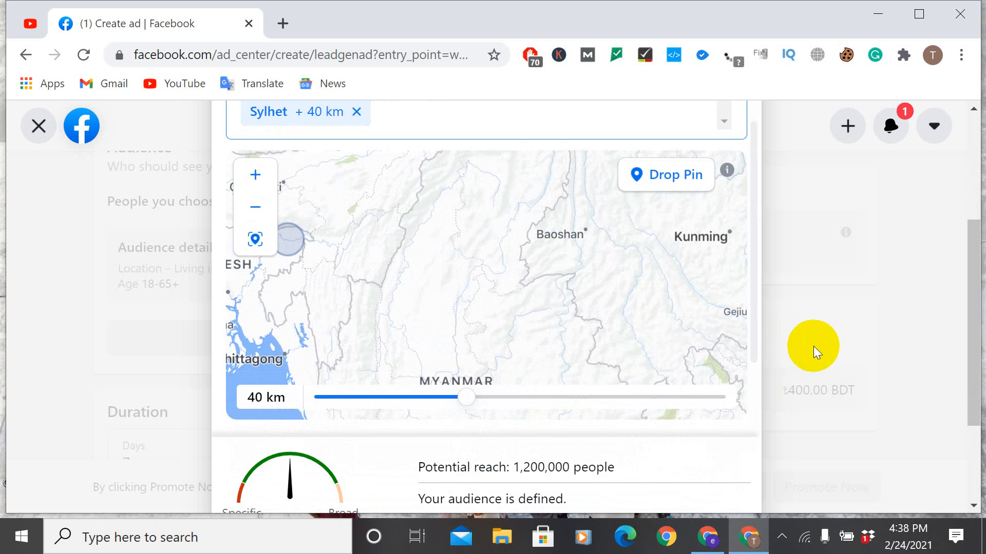
drag(974, 345, 982, 252)
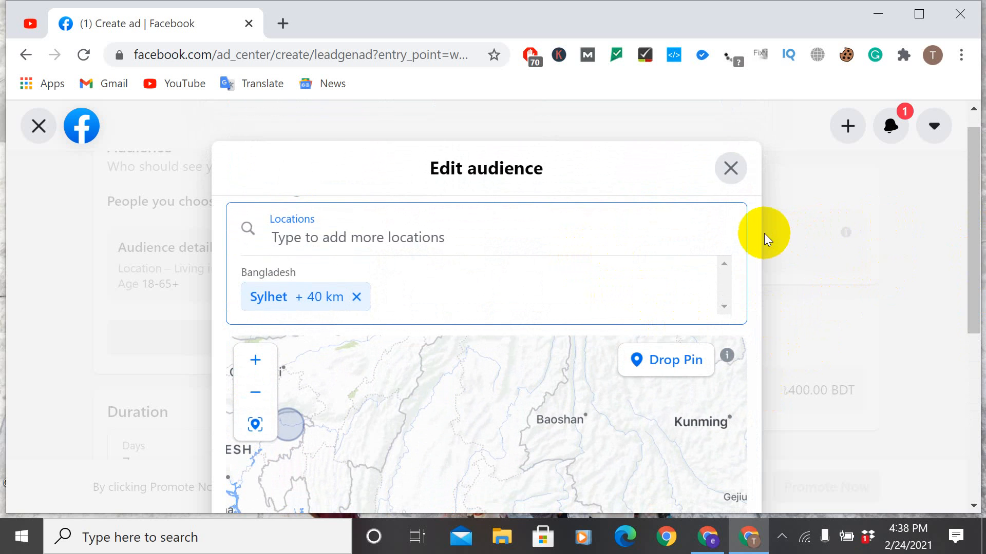
click(729, 163)
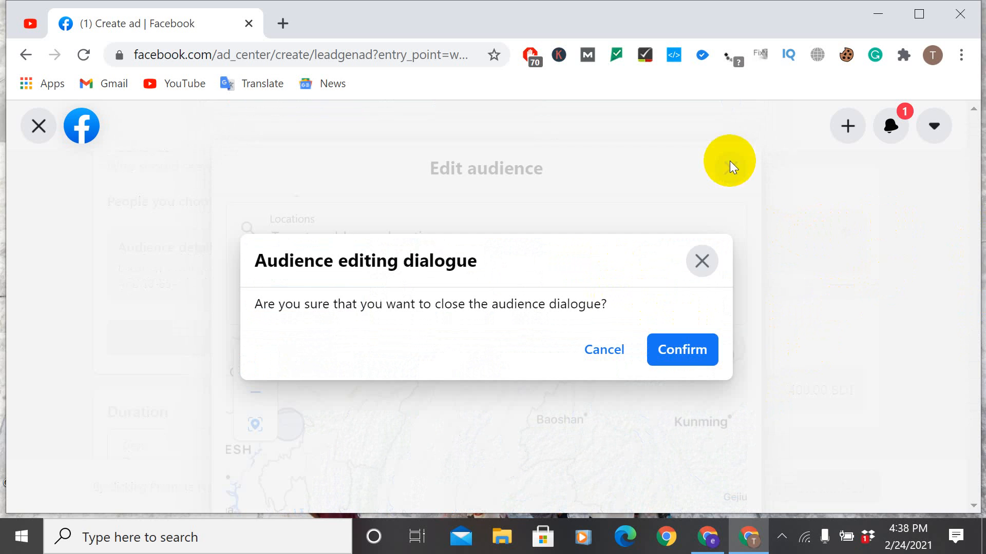
click(682, 351)
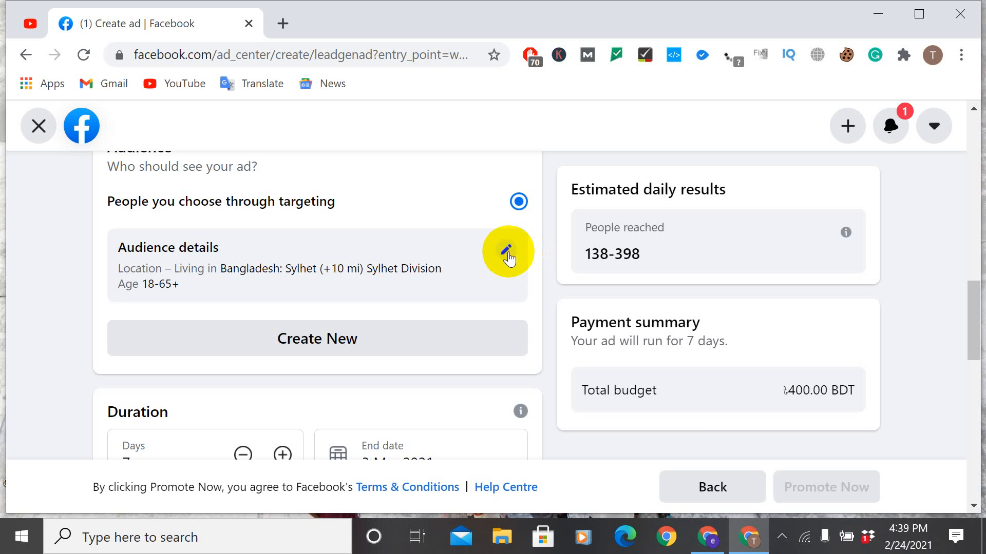
click(339, 335)
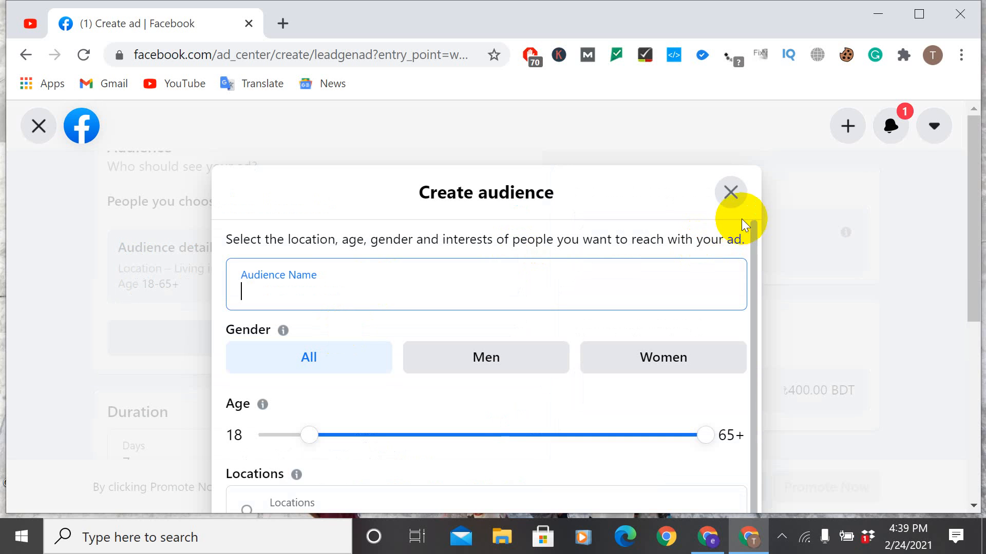
click(730, 193)
click(682, 354)
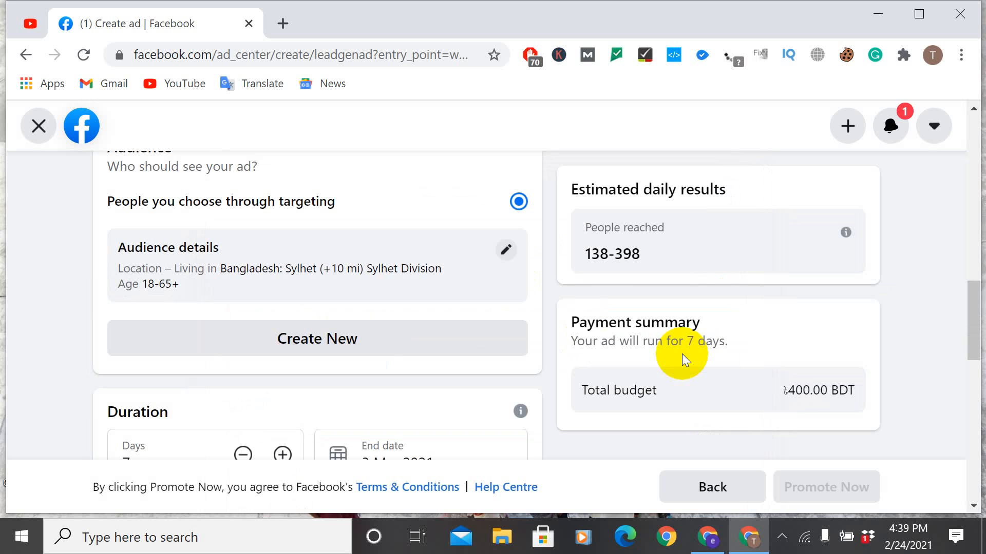
Step: Check the lead ad's total budget section against the payment summary
scroll(666, 353, down, 5)
scroll(624, 352, down, 2)
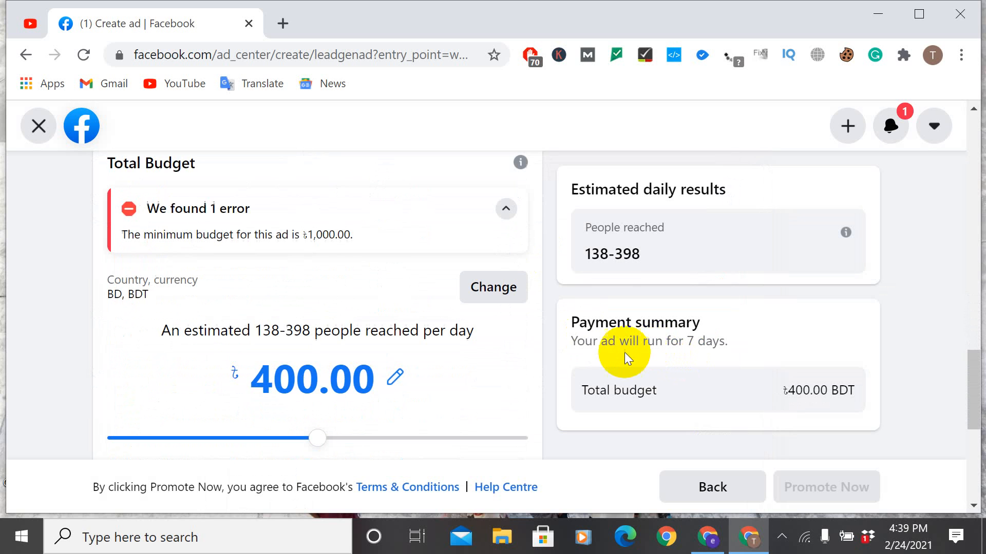
Step: Examine the lead ad's placements, special ad category, audience, duration, total budget, headline and button label settings
scroll(623, 368, down, 6)
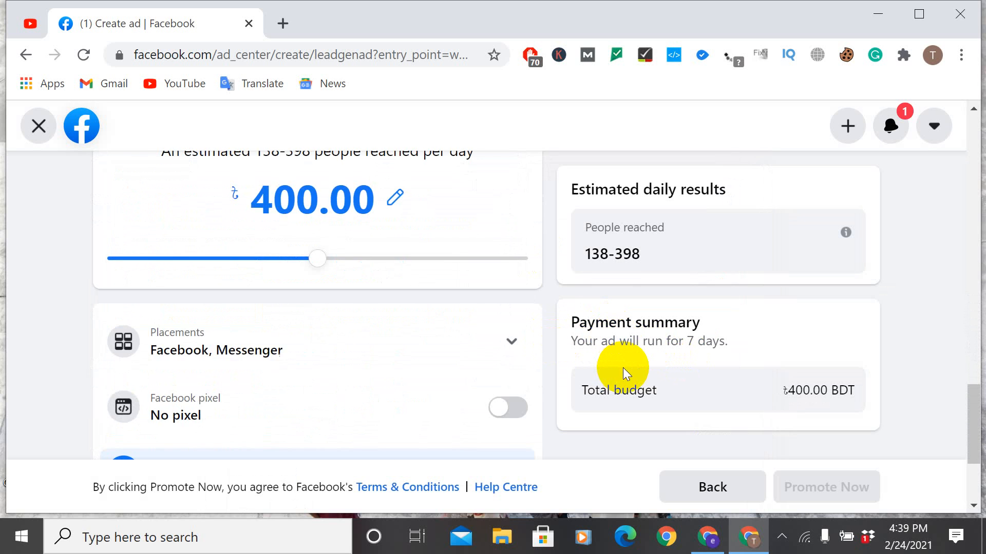
scroll(540, 344, up, 8)
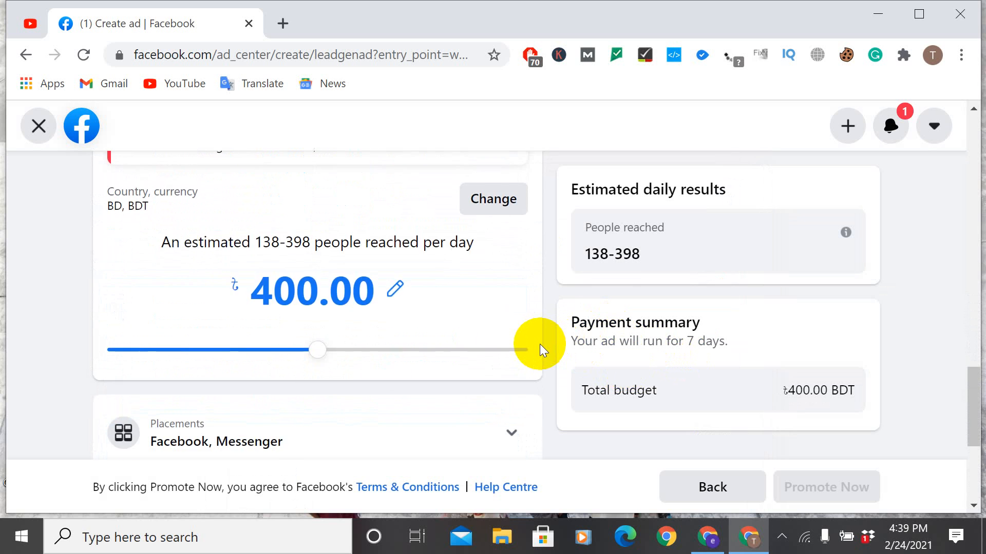
scroll(540, 344, up, 5)
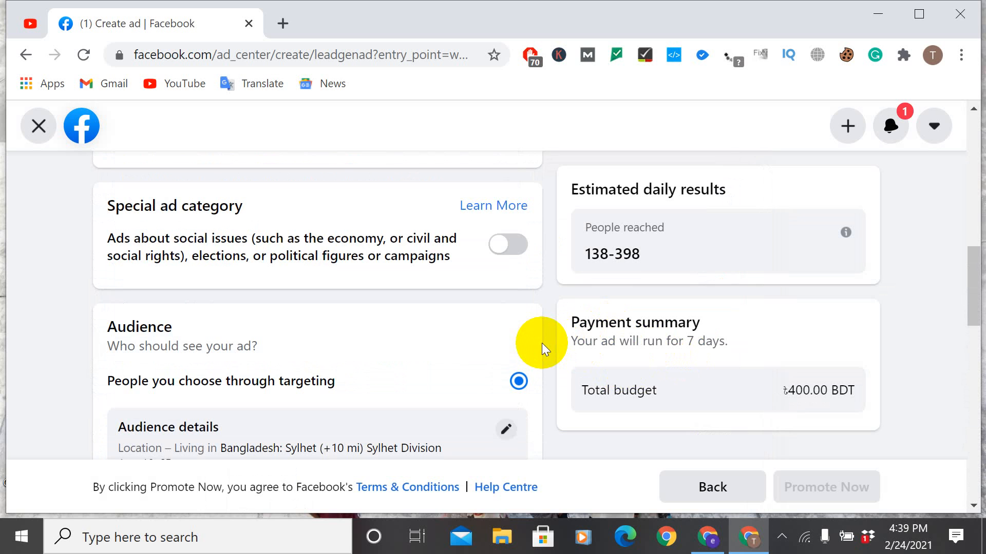
scroll(541, 343, down, 10)
scroll(543, 343, up, 3)
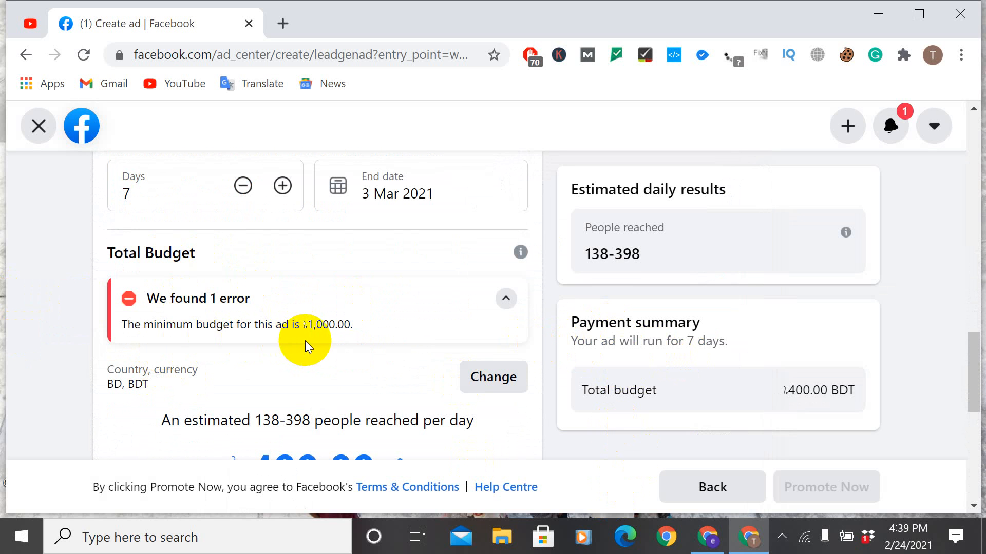
scroll(338, 328, up, 10)
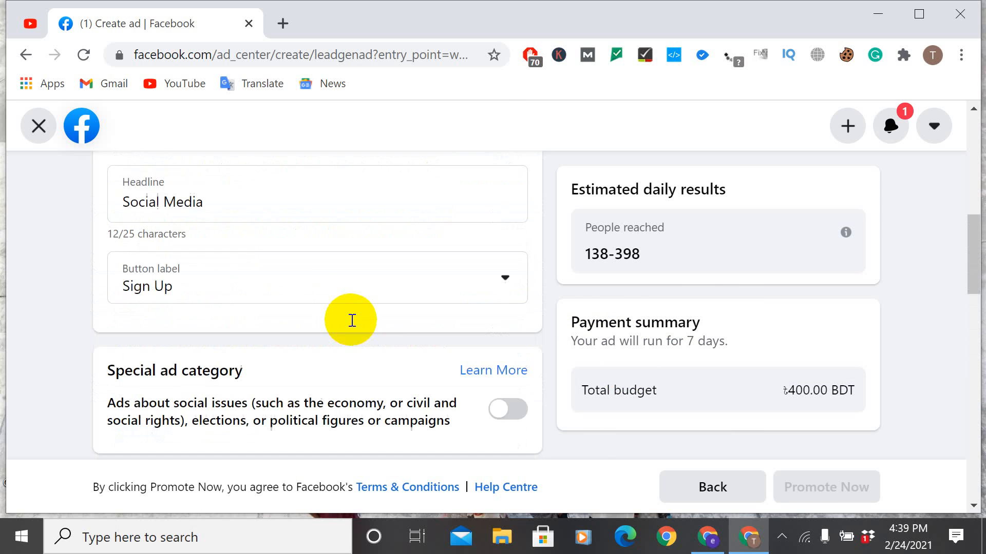
scroll(352, 320, up, 10)
scroll(352, 320, down, 10)
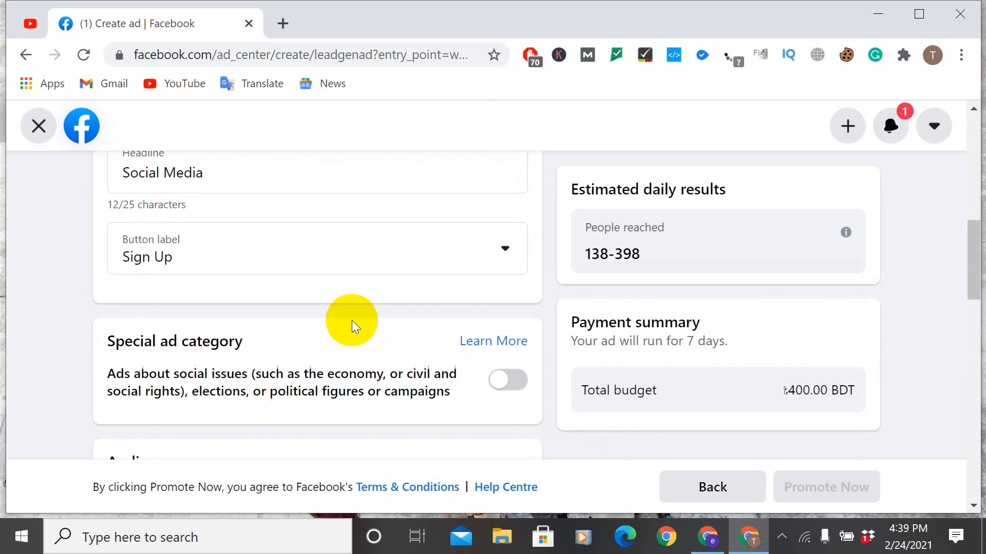
Step: Raise the lead ad's total budget to 10,000 BDT and check its estimated daily results
scroll(353, 326, down, 5)
scroll(352, 320, down, 7)
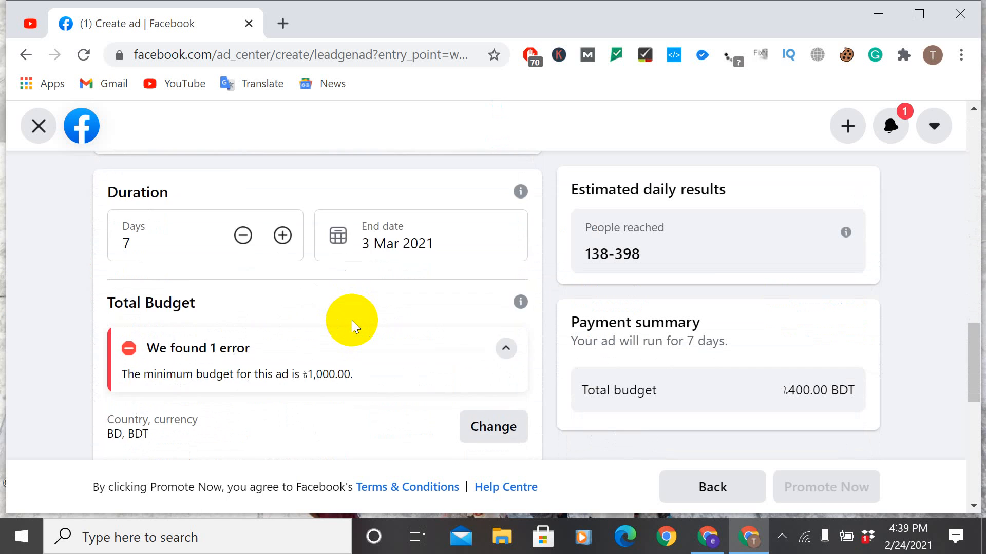
drag(323, 398, 522, 411)
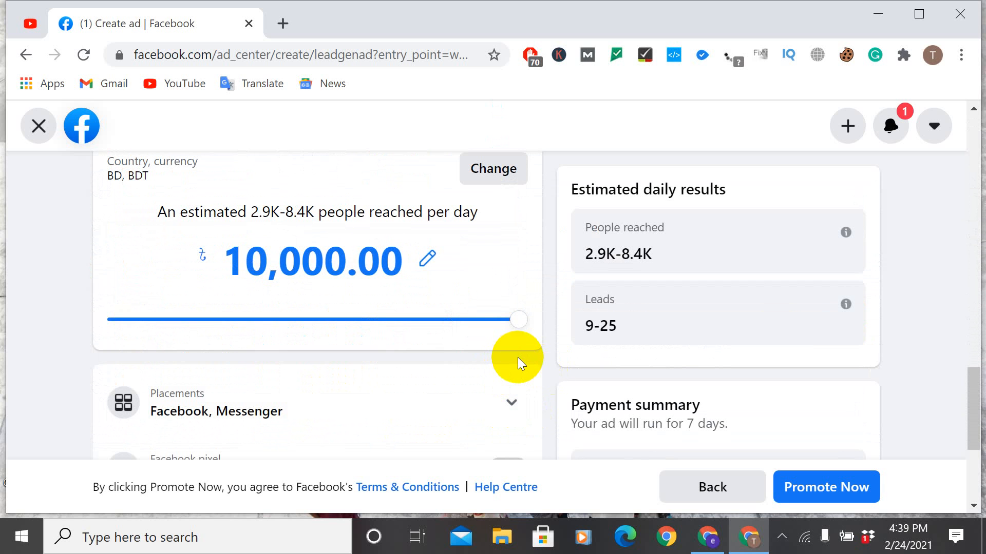
scroll(575, 359, down, 5)
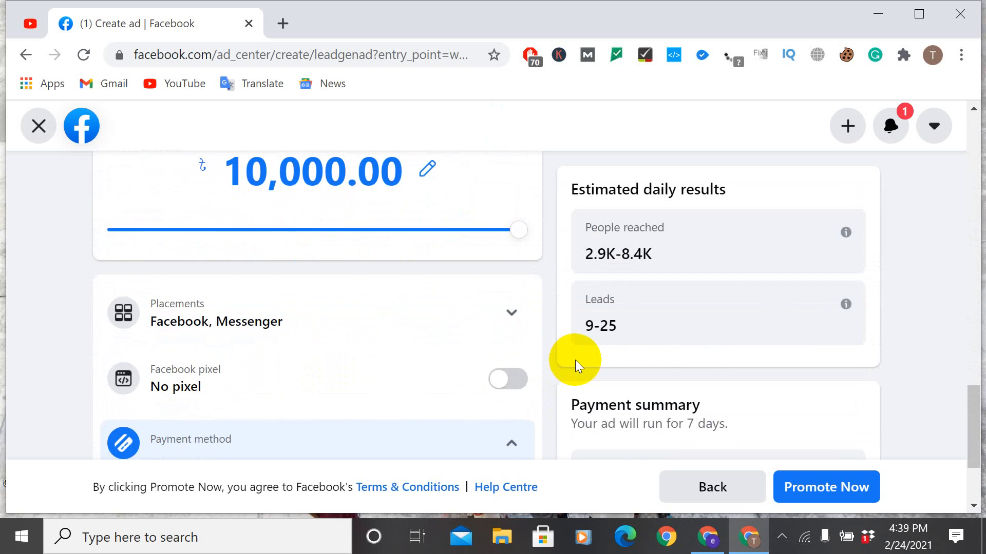
scroll(784, 339, up, 6)
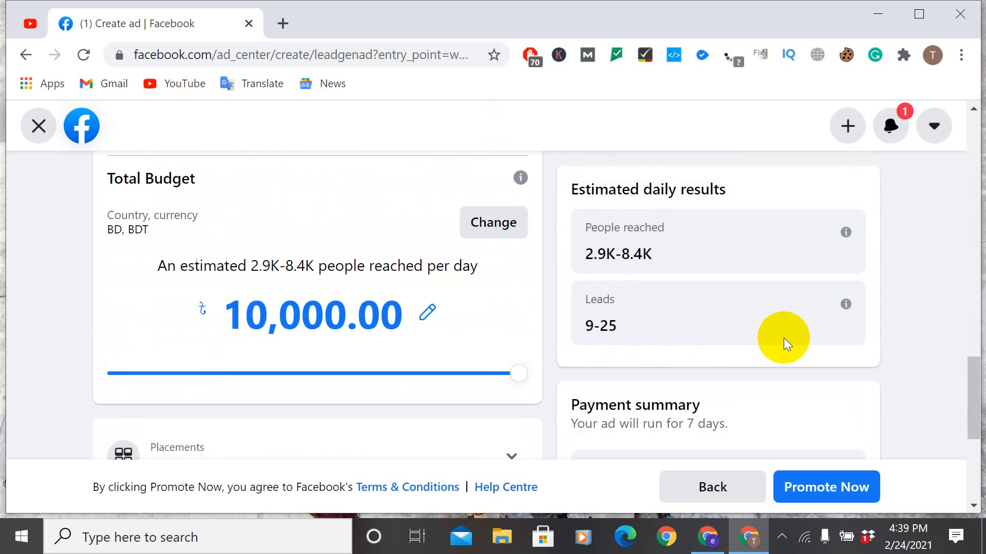
scroll(783, 338, up, 5)
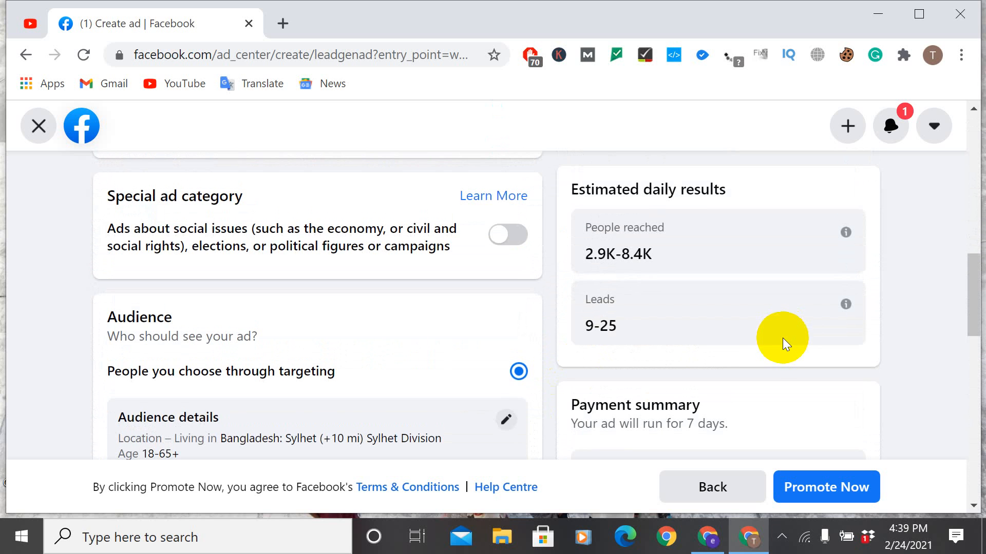
scroll(756, 372, up, 5)
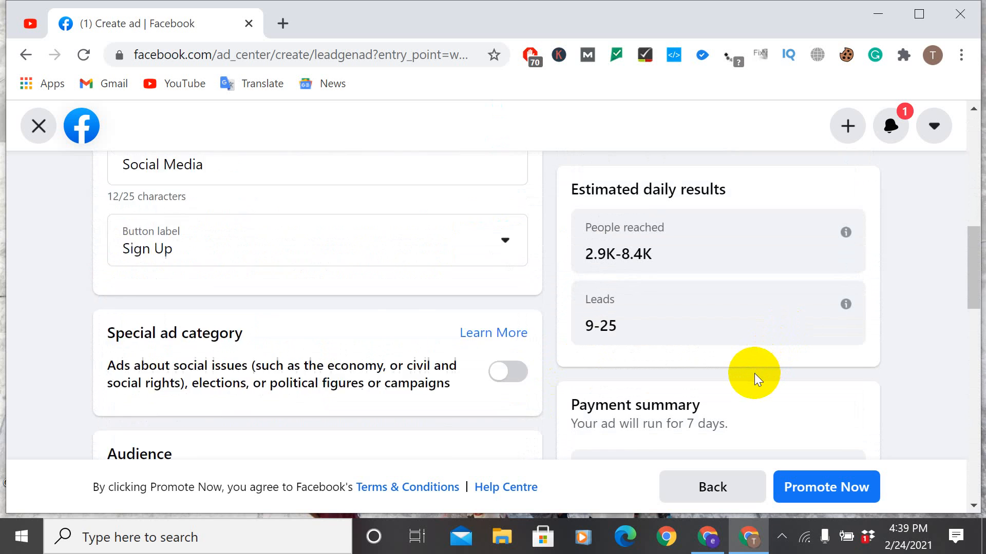
scroll(753, 373, up, 6)
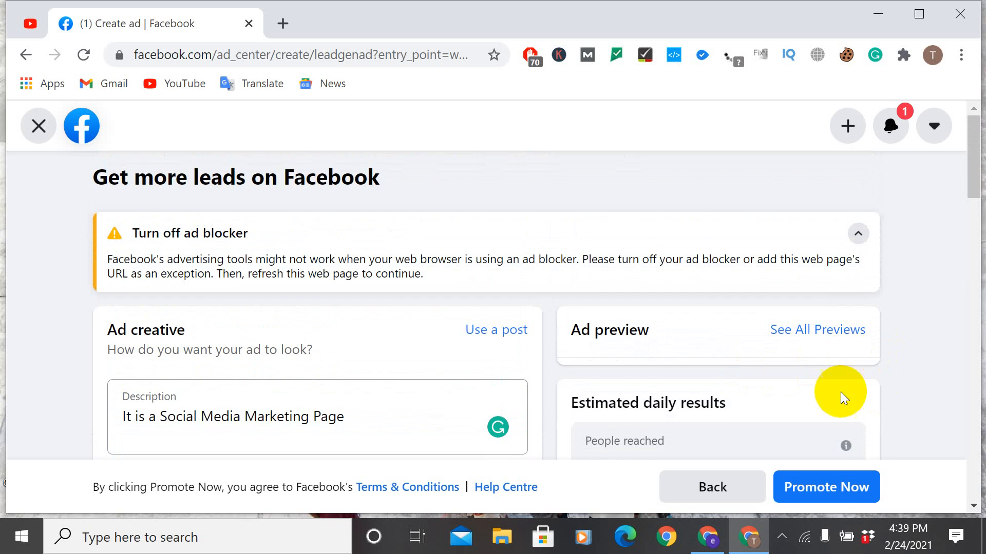
Step: Start promoting the lead ad, mark that there is an ad credit to claim, and view the blank card details form before closing it
click(831, 494)
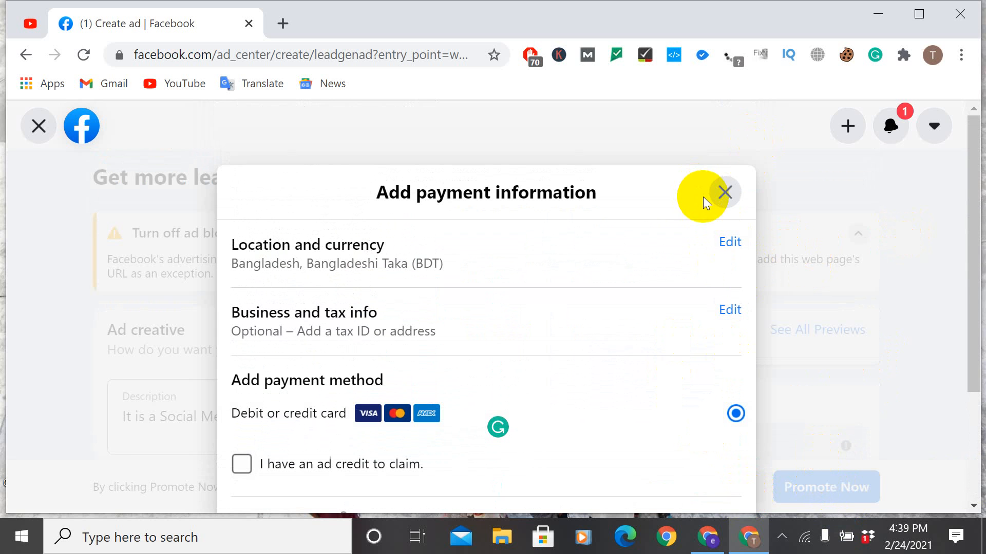
click(241, 464)
scroll(587, 406, down, 4)
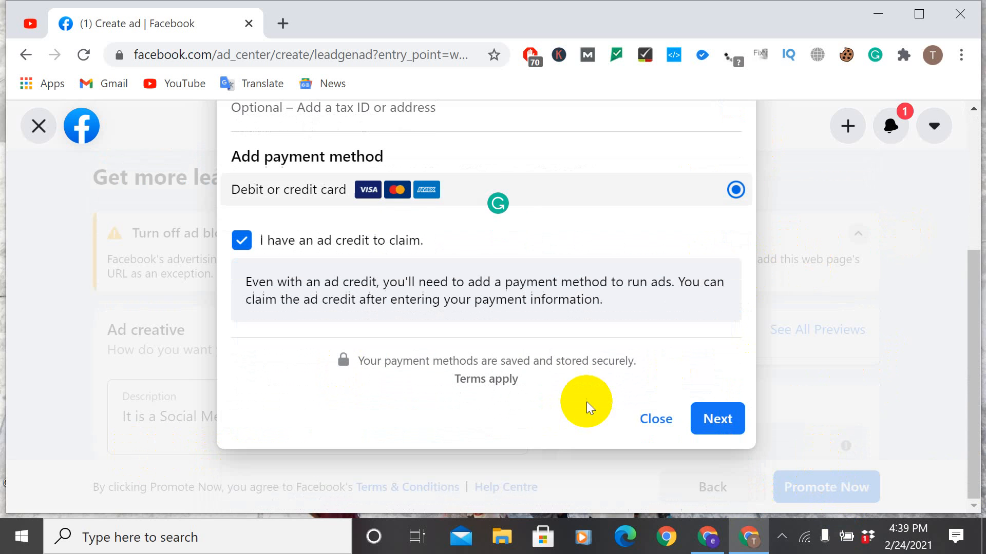
scroll(439, 282, up, 3)
scroll(494, 308, down, 2)
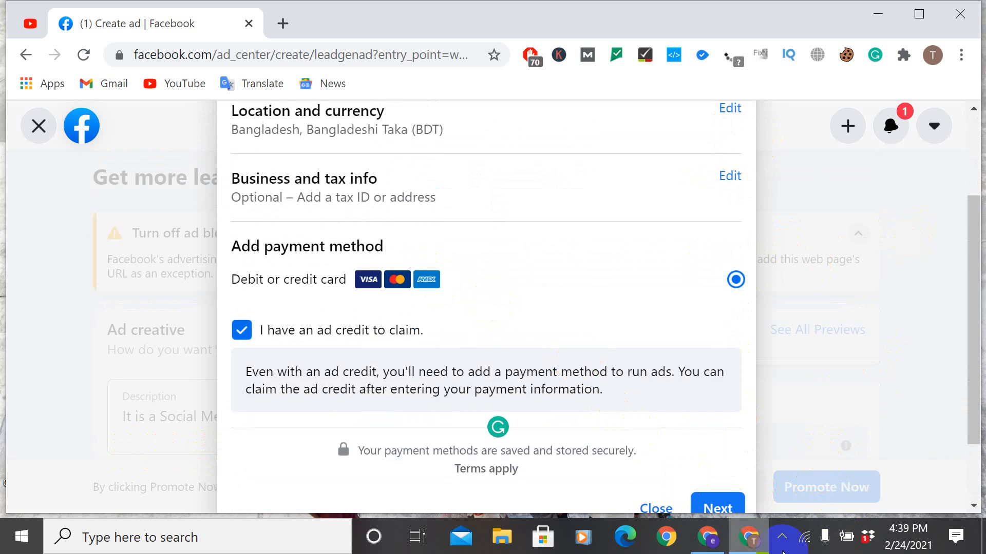
click(716, 508)
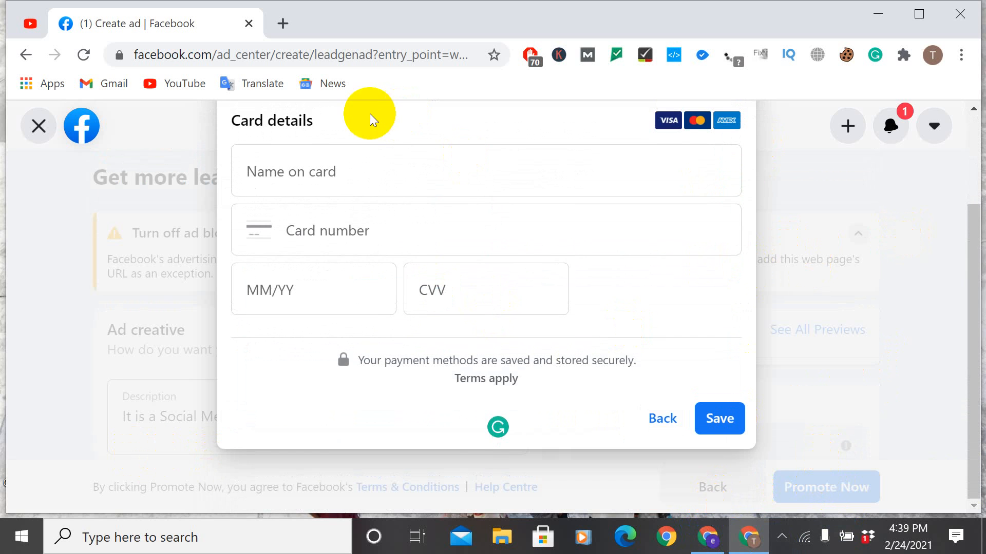
scroll(380, 144, up, 2)
click(725, 160)
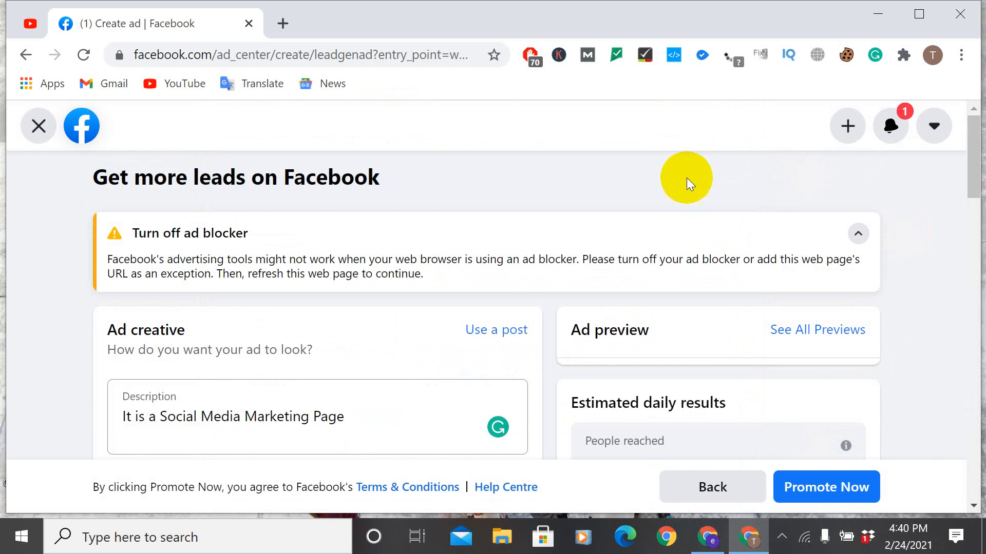
Step: Start promoting the lead ad again and view the payment information's location and currency settings, leaving them as they are
scroll(547, 380, down, 5)
scroll(556, 371, down, 5)
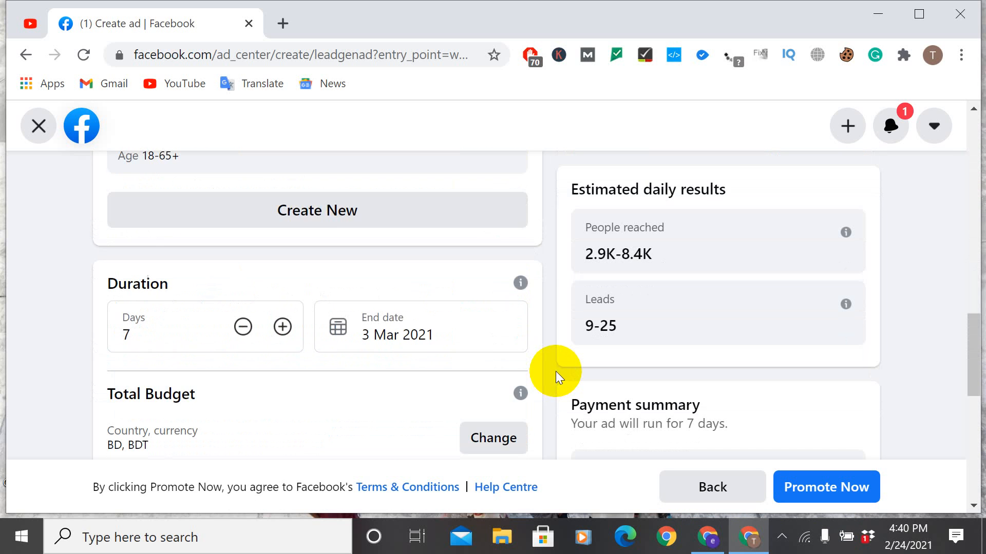
scroll(556, 371, down, 5)
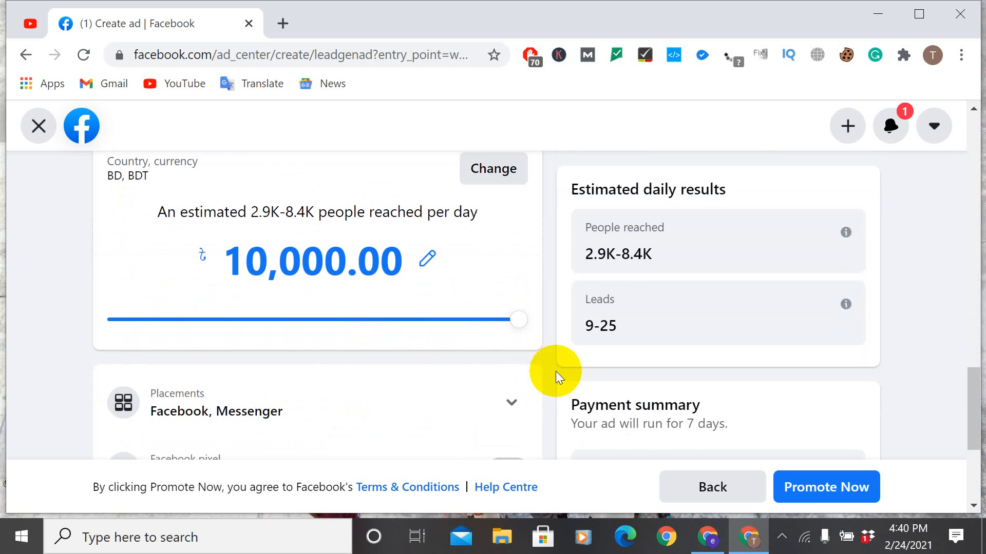
click(818, 486)
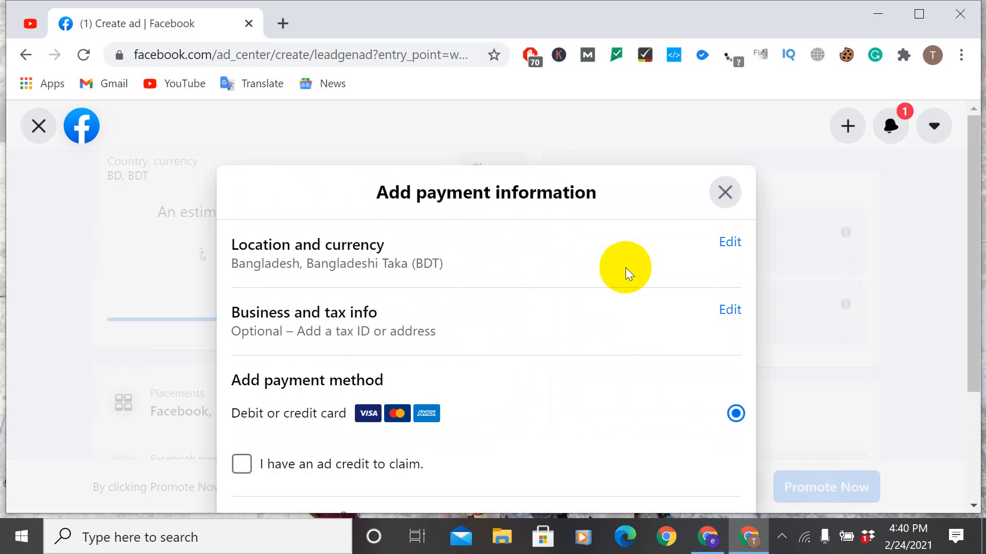
click(730, 243)
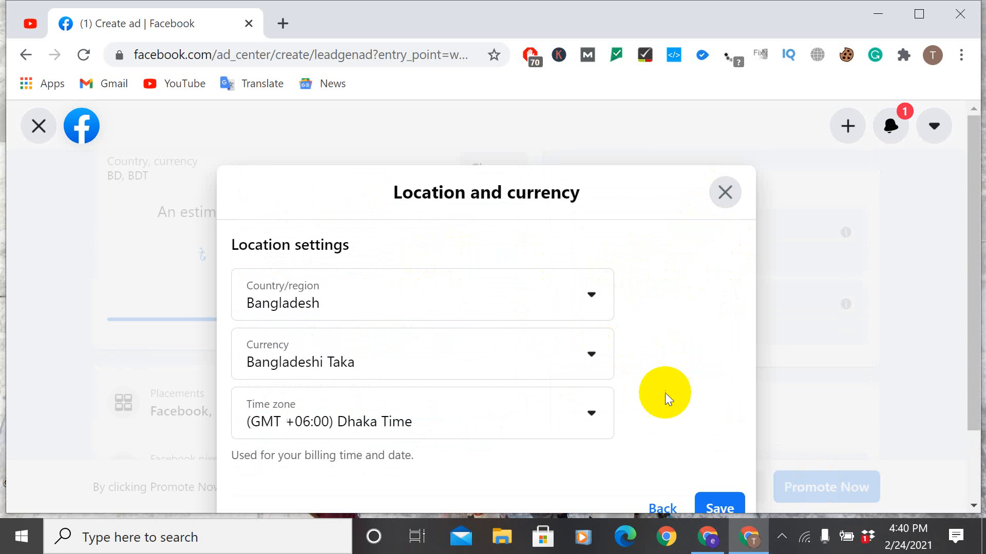
scroll(663, 410, down, 2)
click(663, 422)
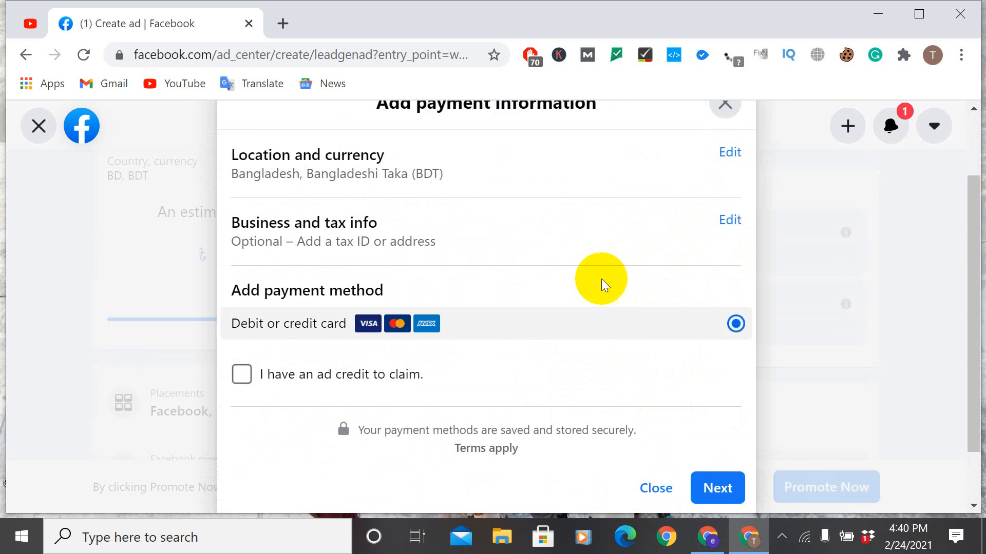
Step: View the optional business and tax information, skip it, and close the payment information
click(732, 222)
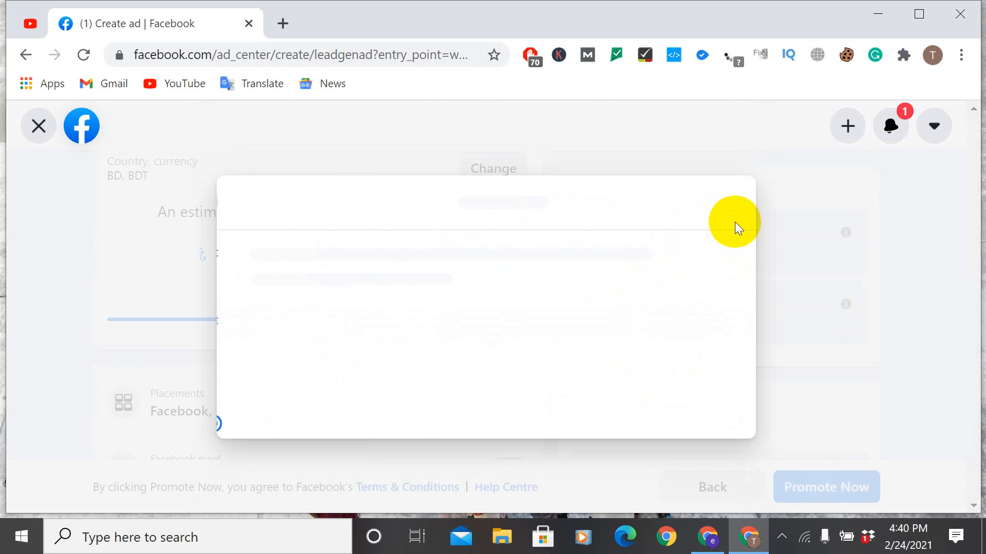
scroll(621, 220, down, 2)
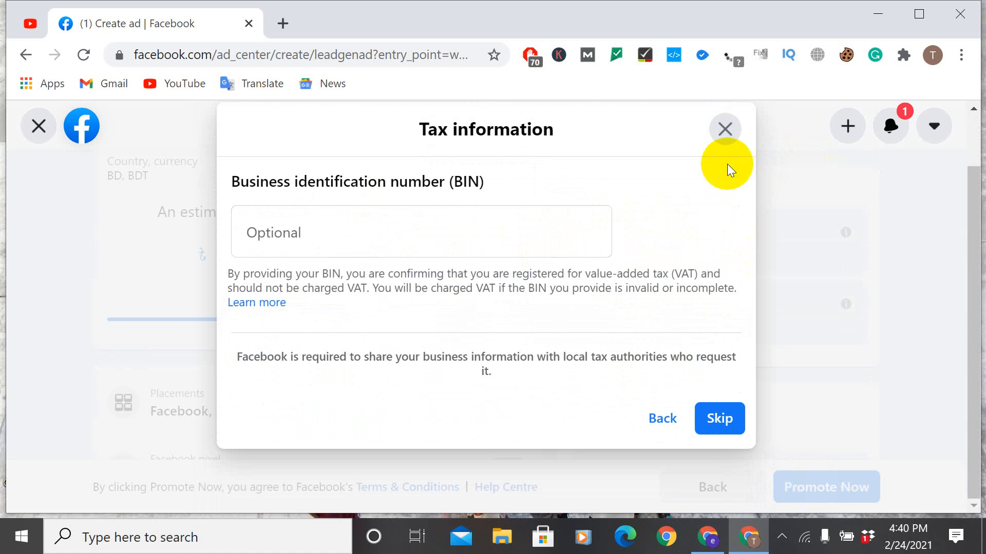
click(700, 419)
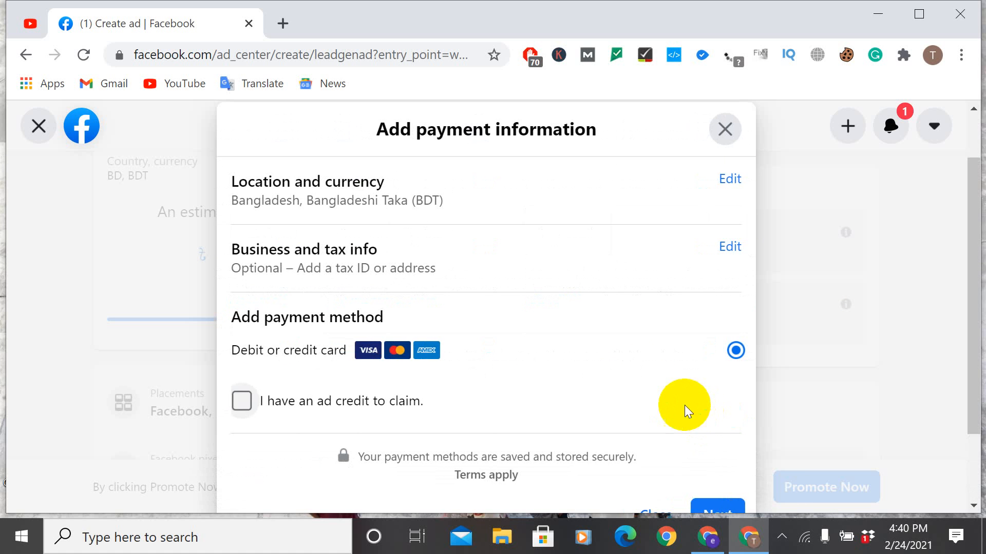
scroll(631, 389, up, 3)
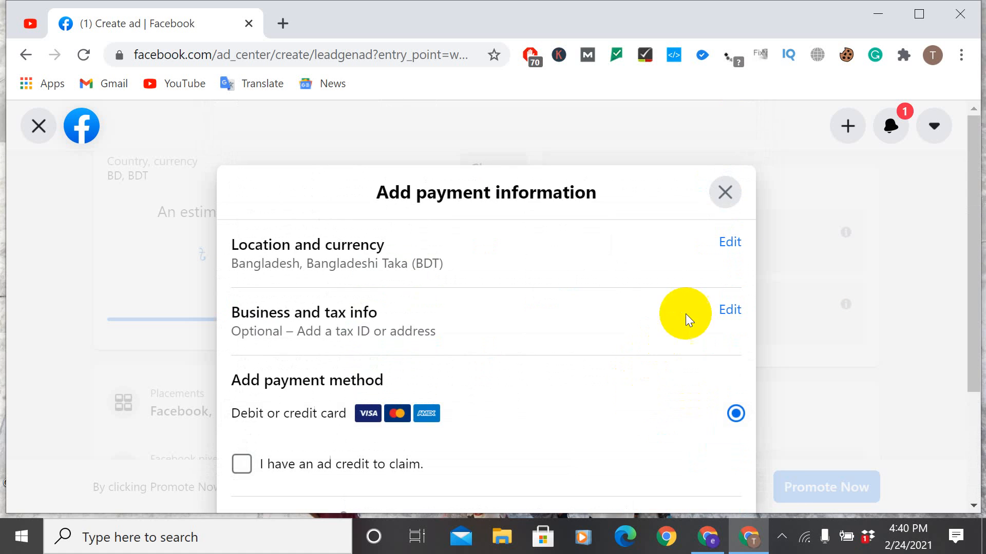
click(724, 192)
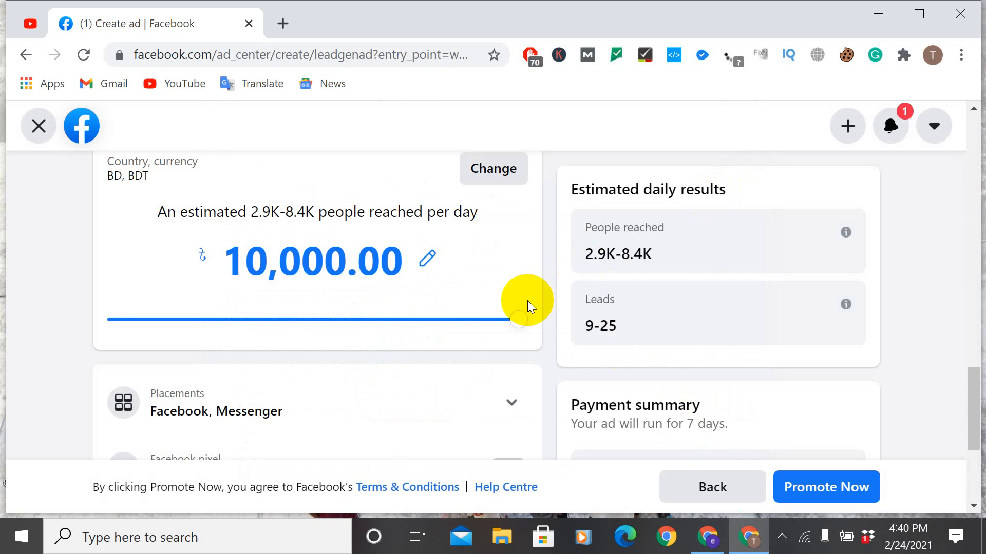
Step: Set the lead ad's total budget to 1,000 BDT and check it against the payment summary
click(434, 321)
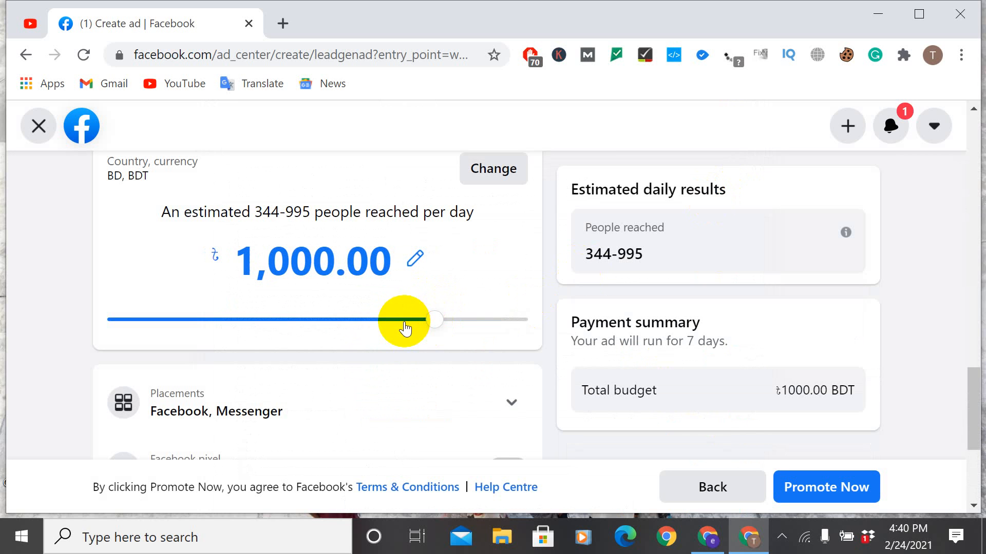
scroll(683, 365, up, 10)
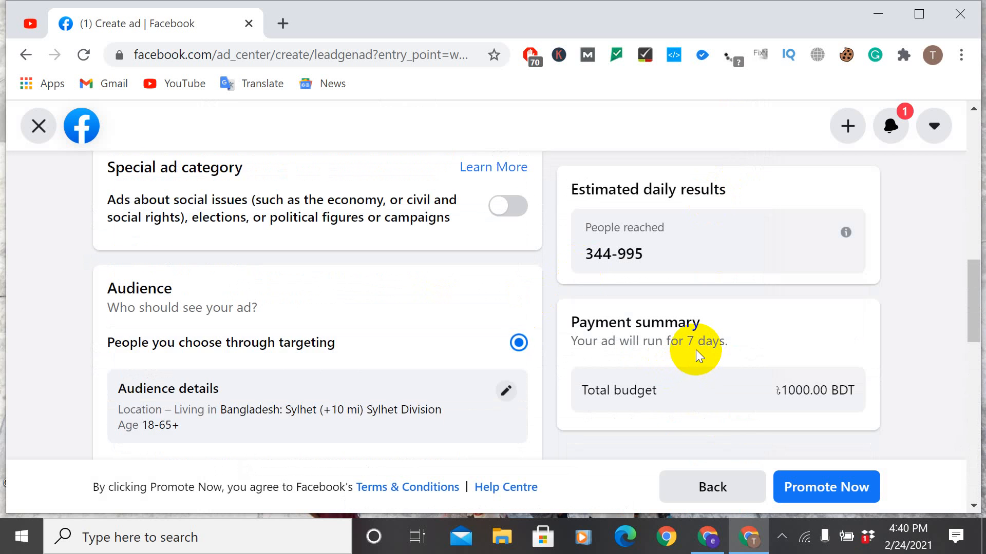
scroll(697, 349, up, 10)
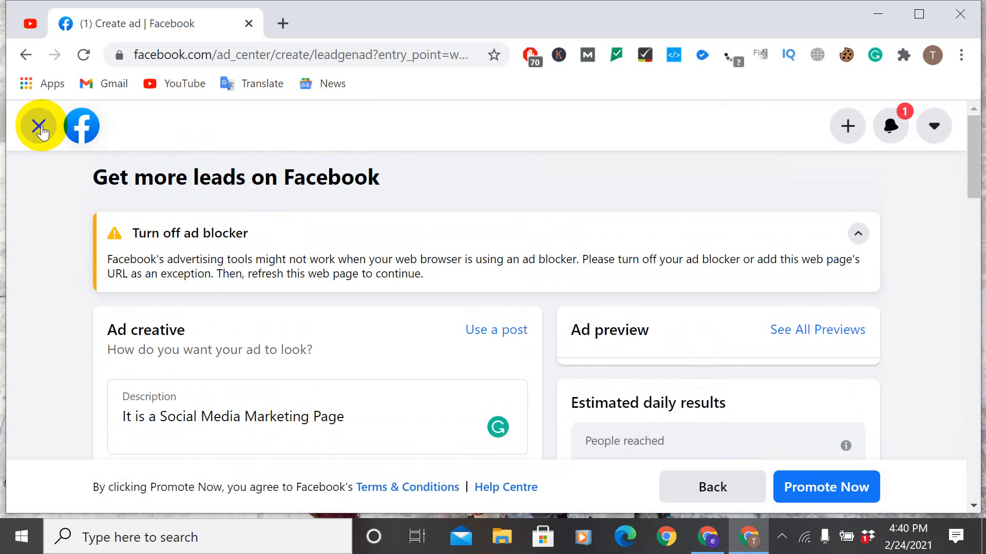
Step: Exit the lead ad and its lead form, discarding the changes, and return to the ad goal choices
click(39, 127)
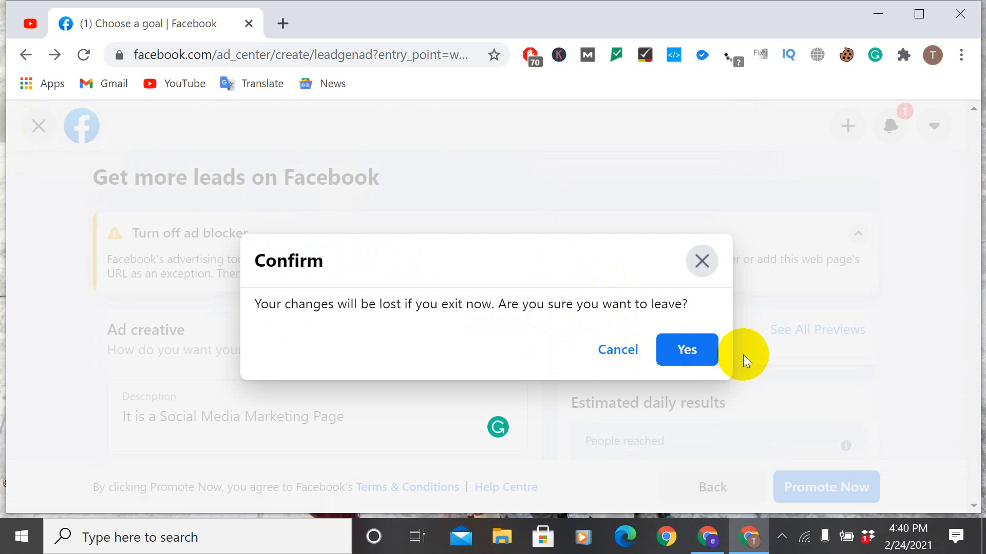
click(694, 351)
scroll(527, 313, down, 8)
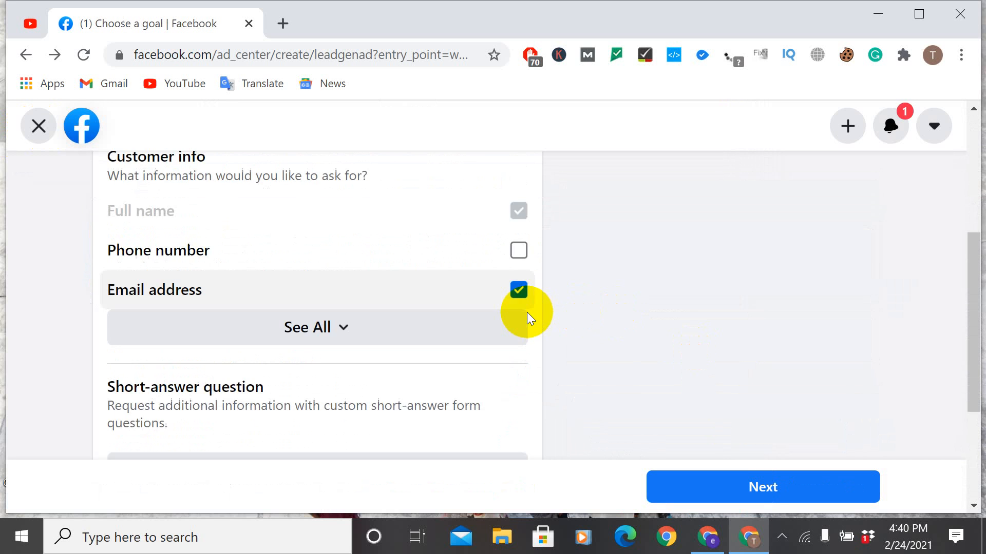
scroll(506, 308, up, 2)
click(41, 125)
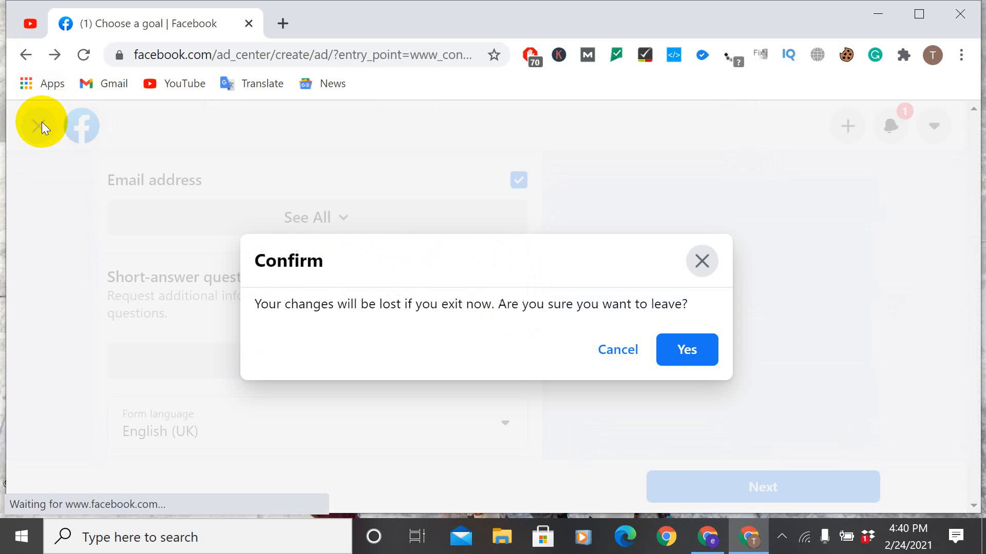
click(688, 360)
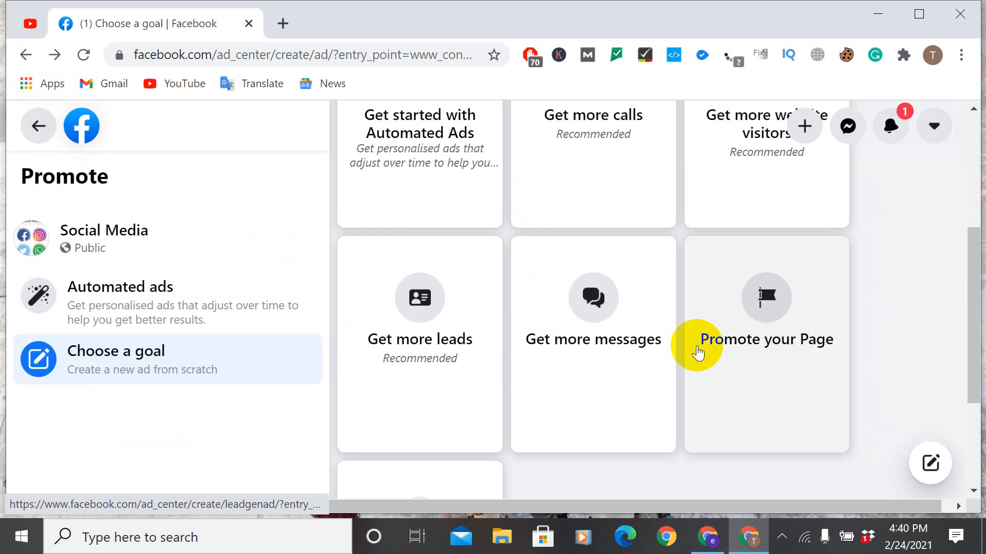
scroll(697, 345, down, 3)
scroll(697, 345, up, 5)
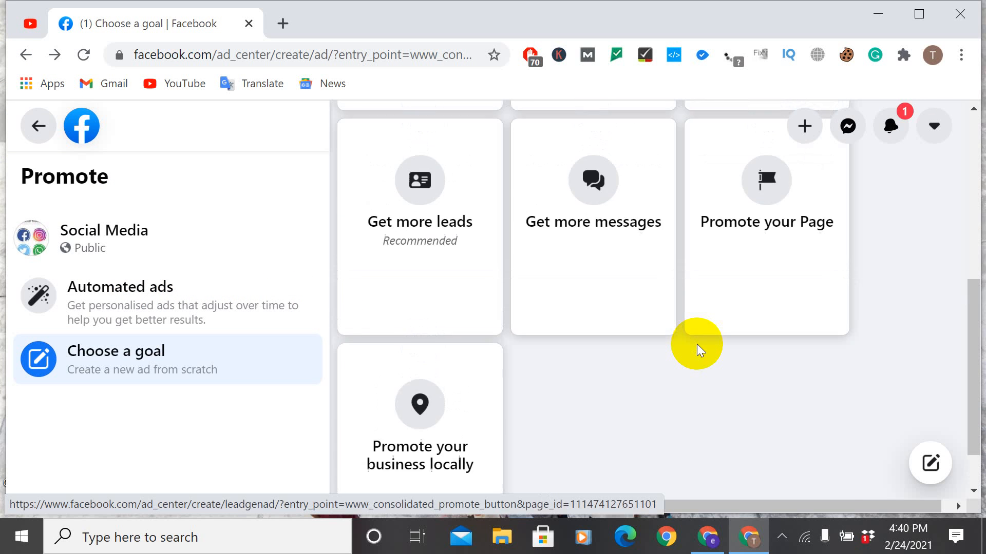
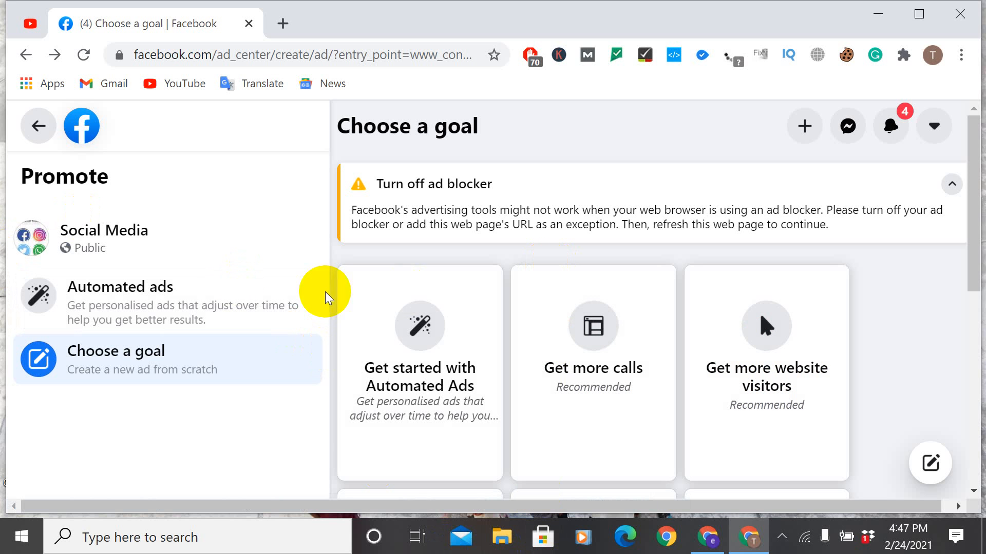
Step: Start the automated ads plan and answer Yes to wanting people to come to the business location
click(360, 415)
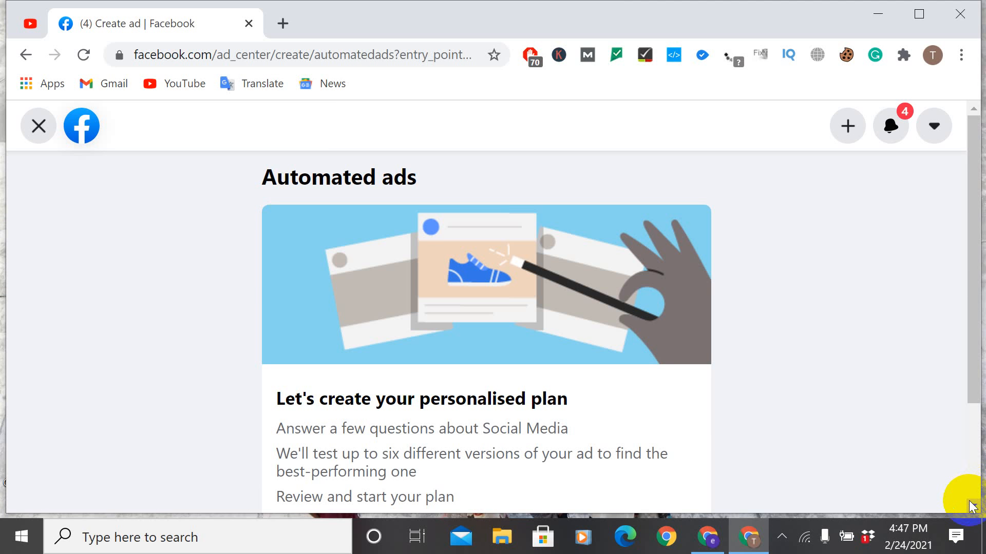
scroll(974, 503, down, 3)
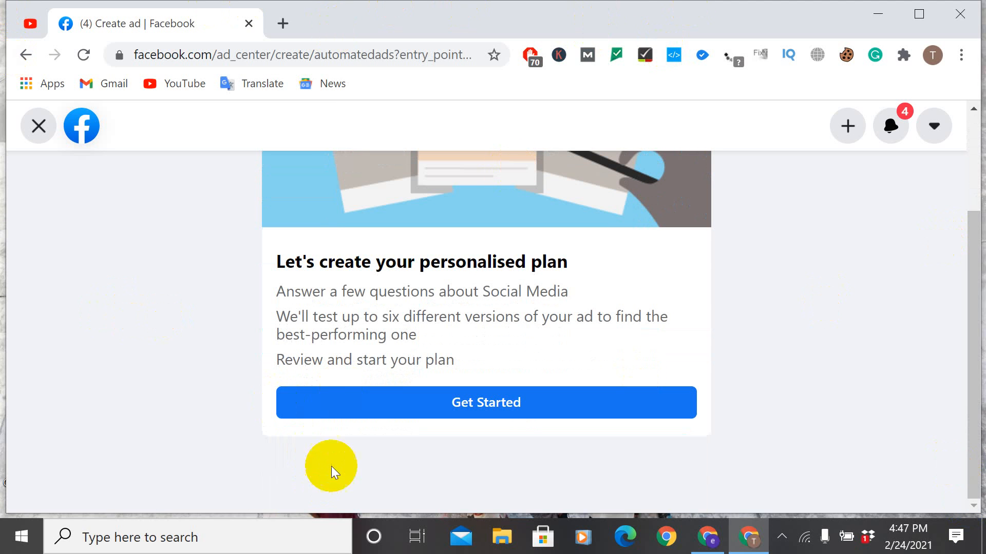
click(381, 408)
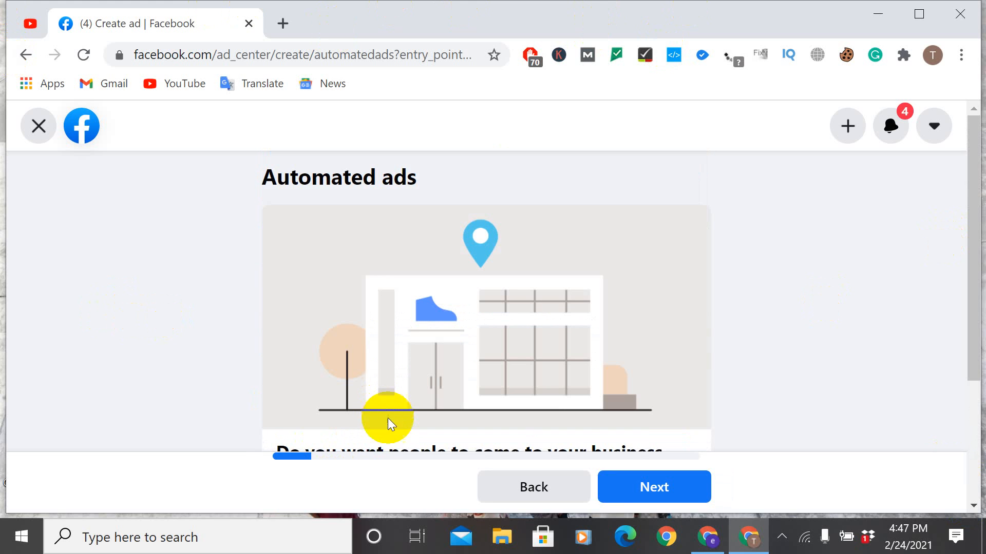
click(609, 490)
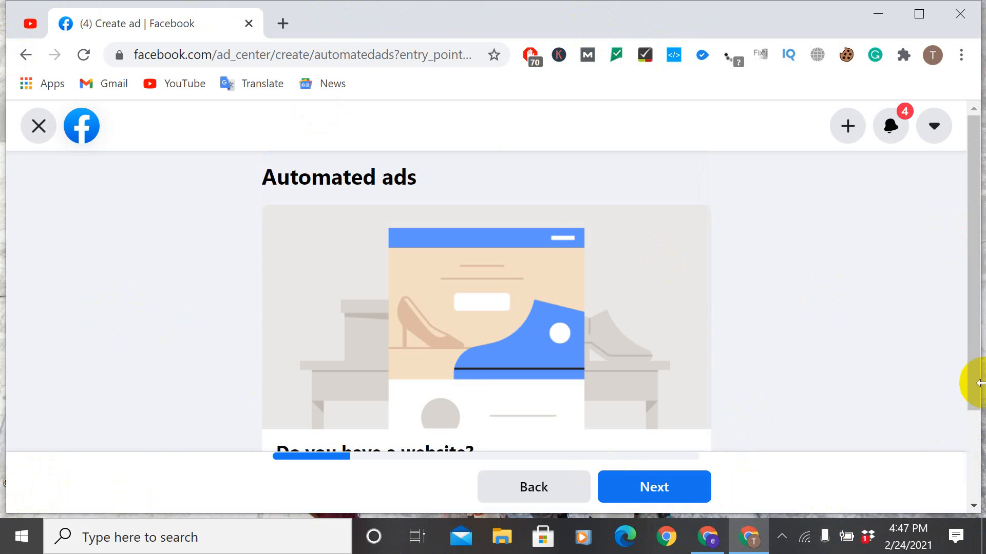
click(528, 489)
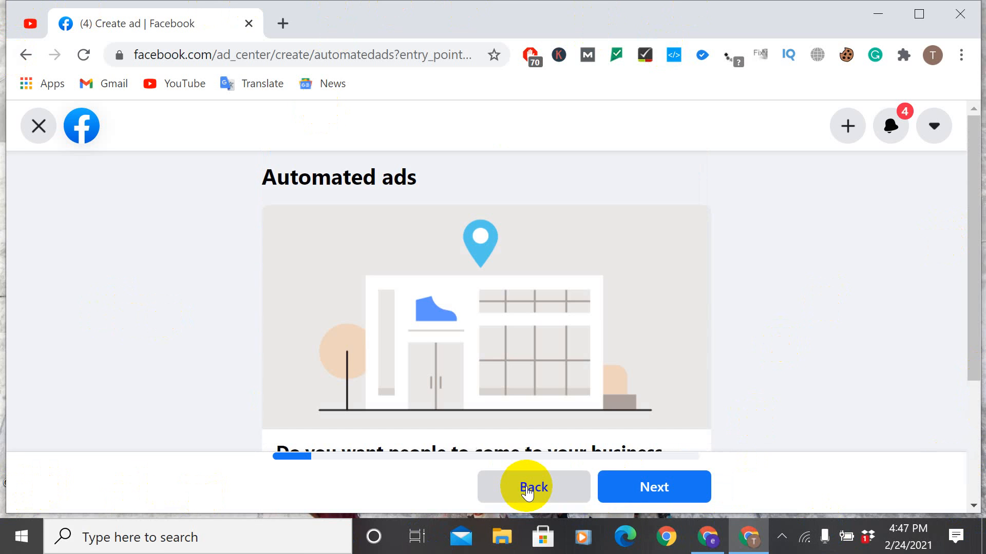
click(975, 500)
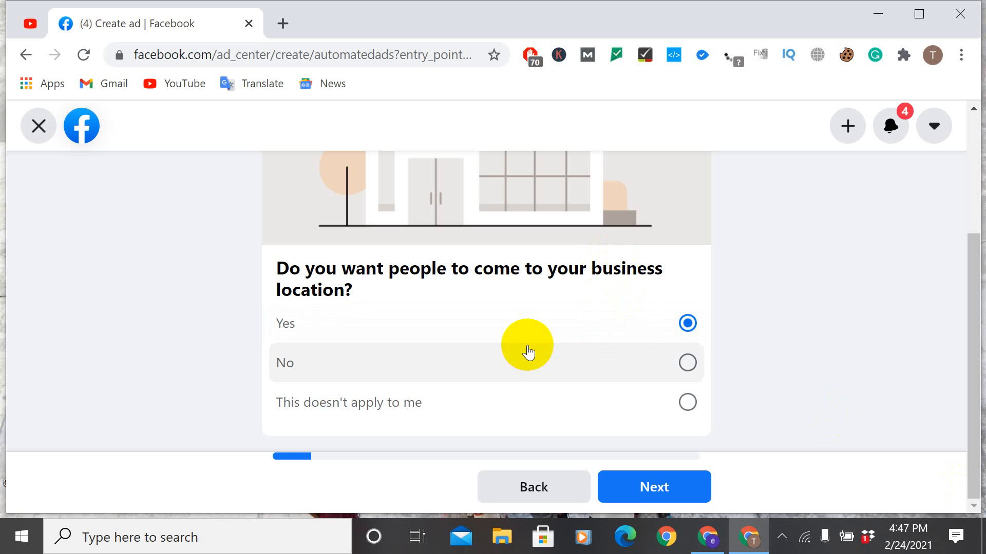
click(665, 483)
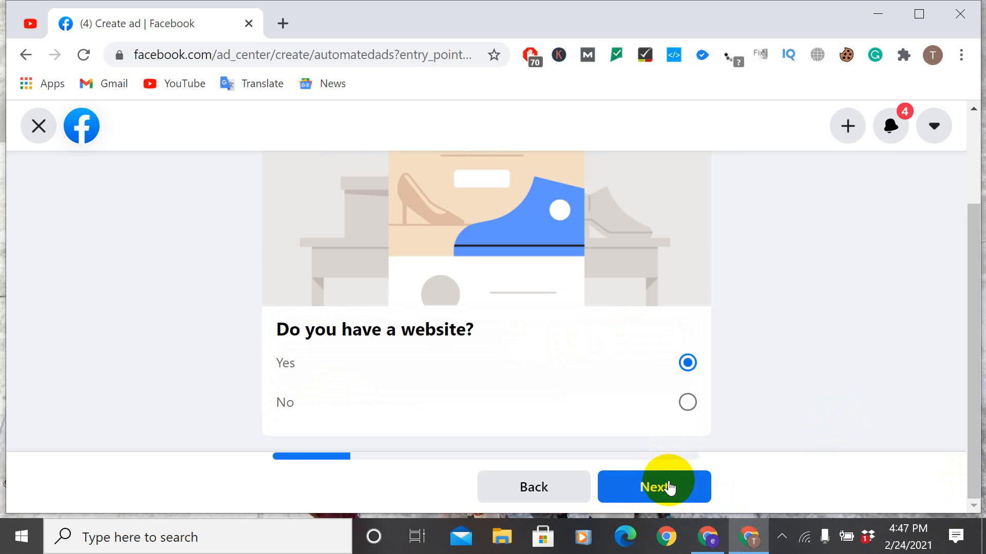
Step: Answer Yes to having a website, to people buying products there and to booking appointments on it
click(667, 487)
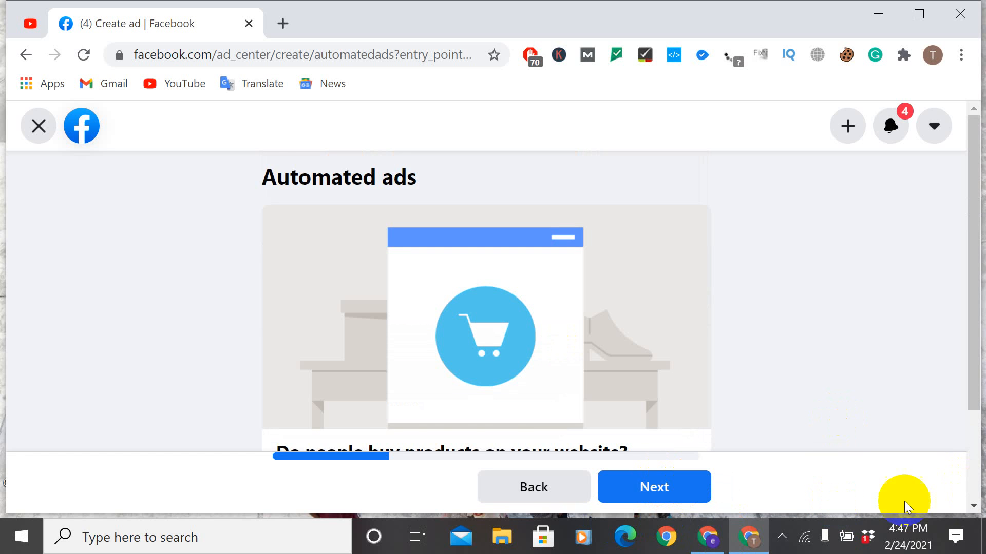
click(974, 506)
click(974, 506)
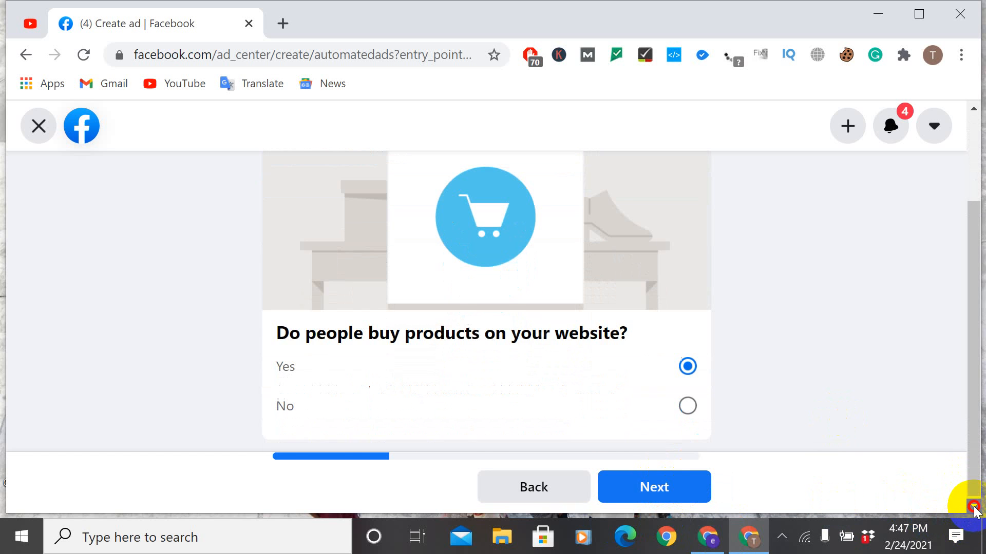
click(643, 495)
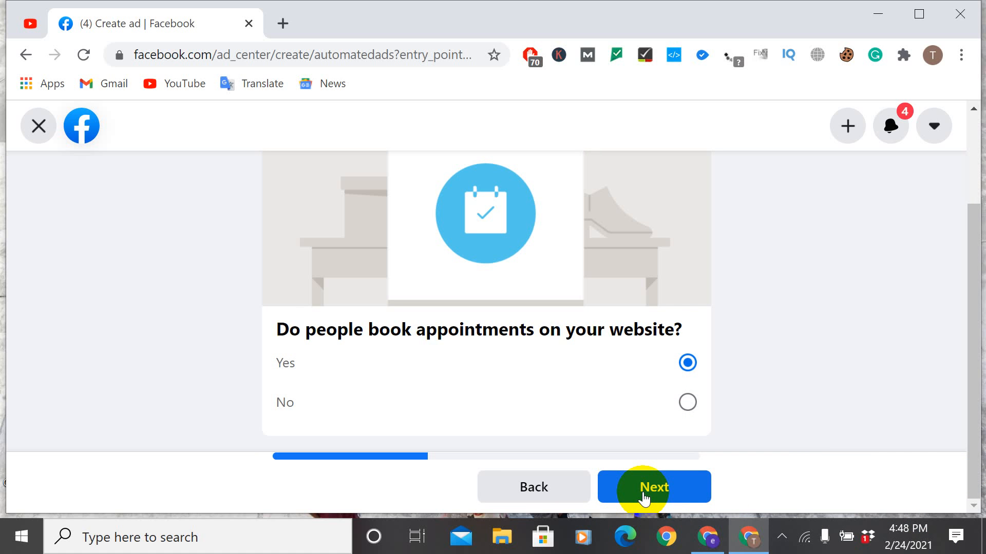
click(643, 495)
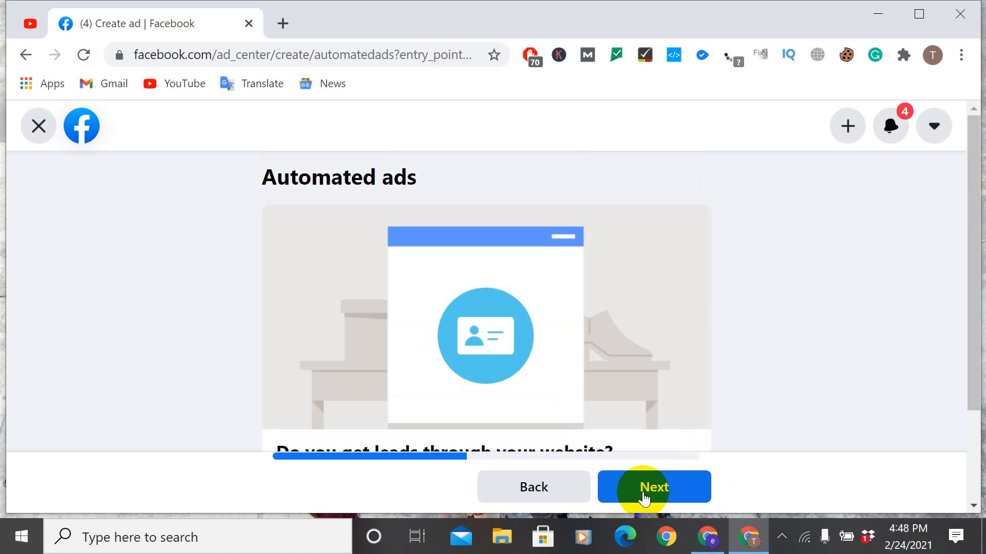
Step: Answer Yes to getting website leads and to being contacted, with people sharing their contact information
click(974, 506)
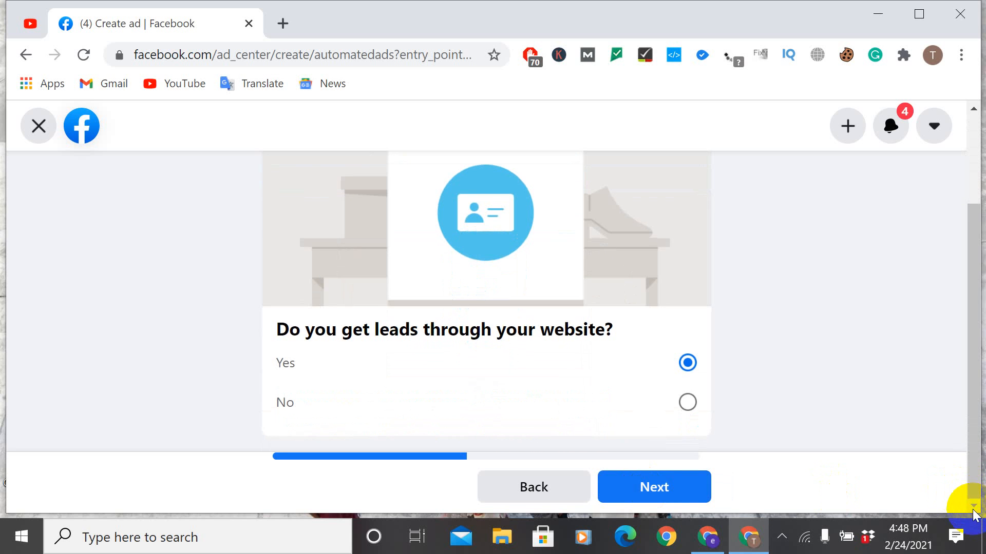
click(662, 487)
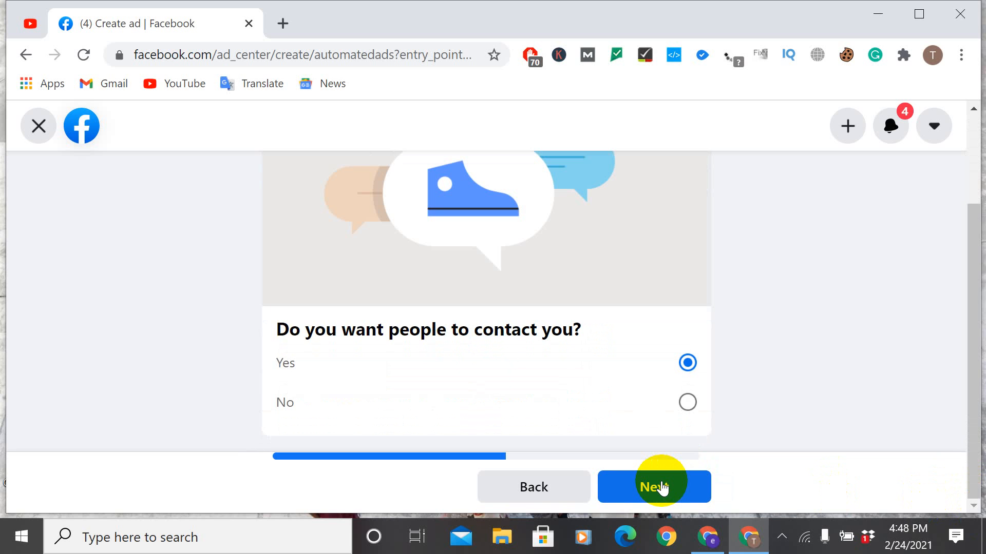
click(663, 487)
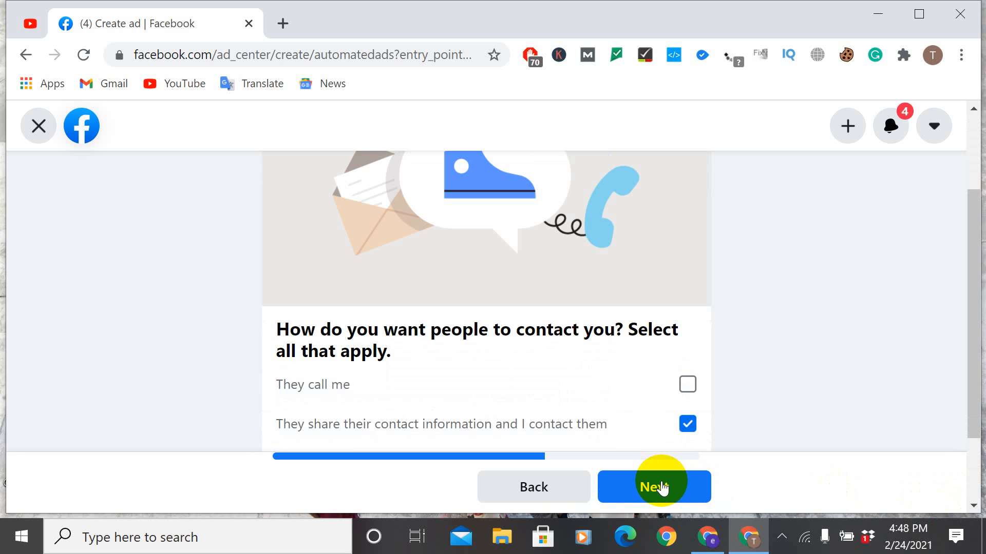
click(662, 487)
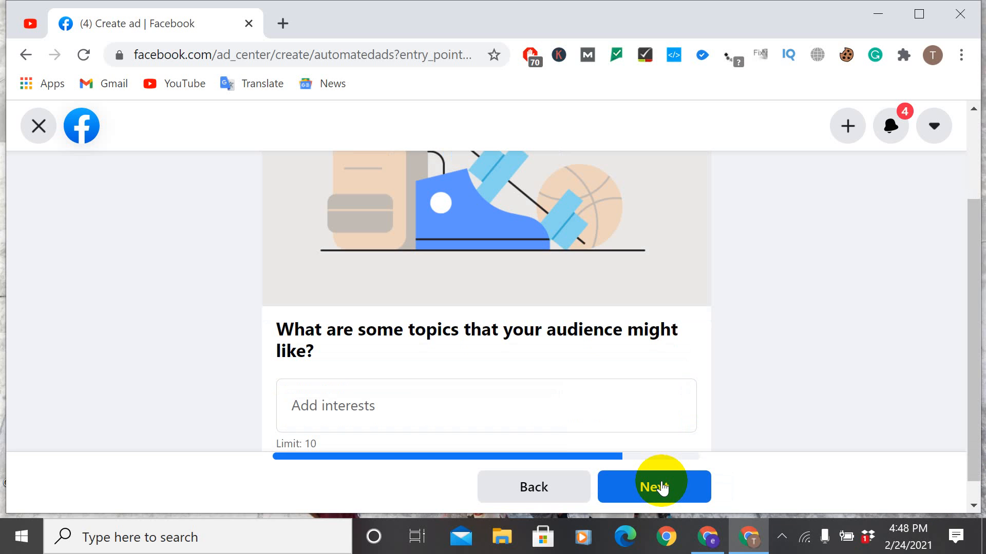
Step: Enter "seo,boosting etc" as the topics the audience might like and continue to the ad versions
click(973, 506)
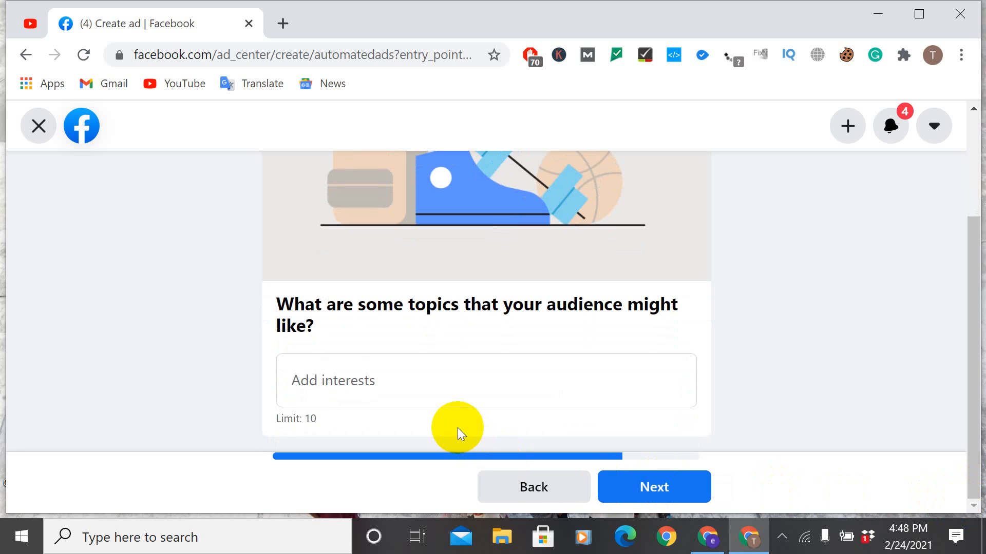
click(298, 381)
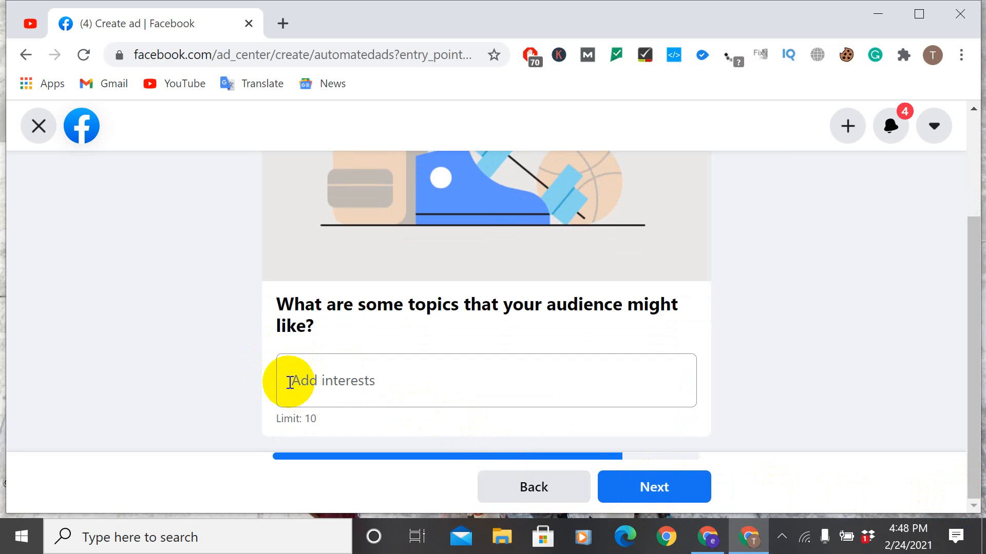
click(288, 382)
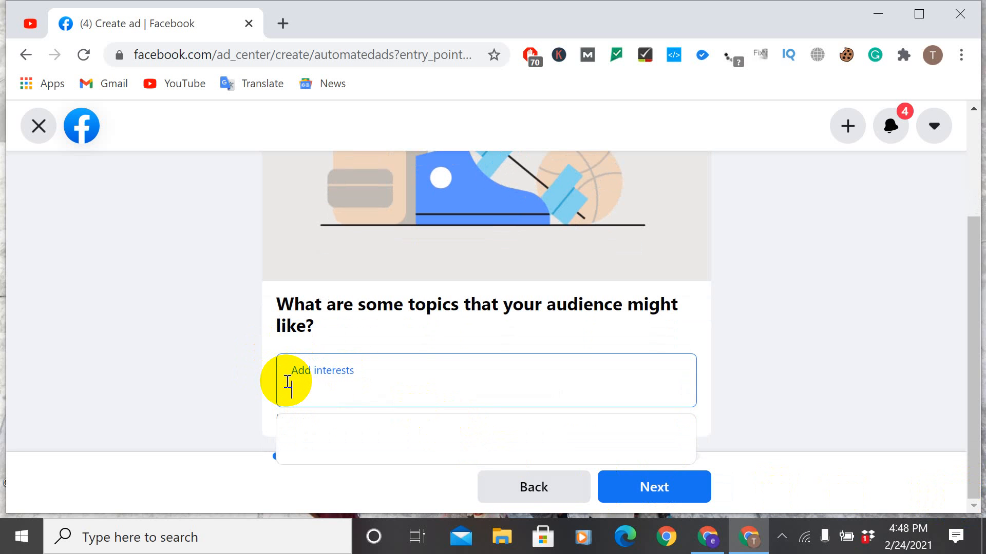
text(seo)
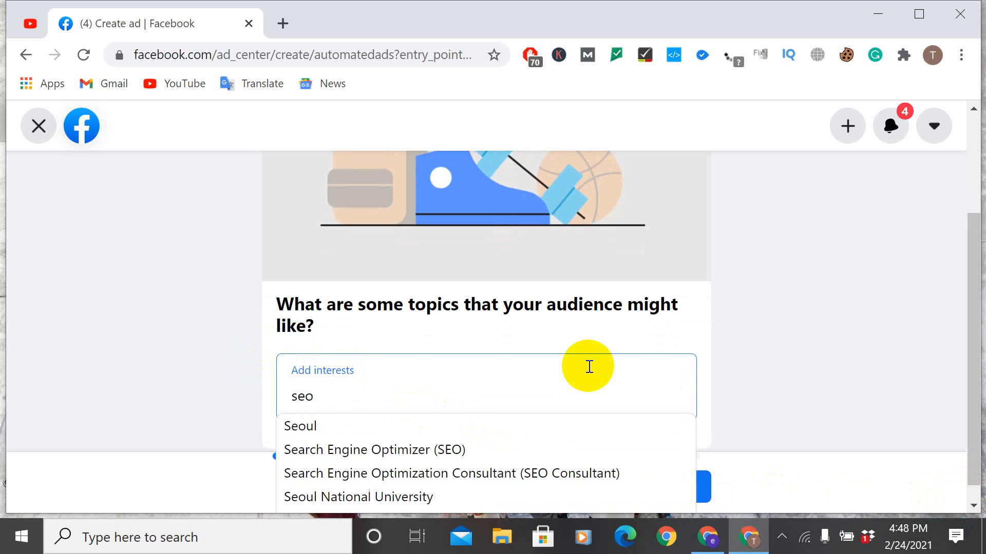
text(,)
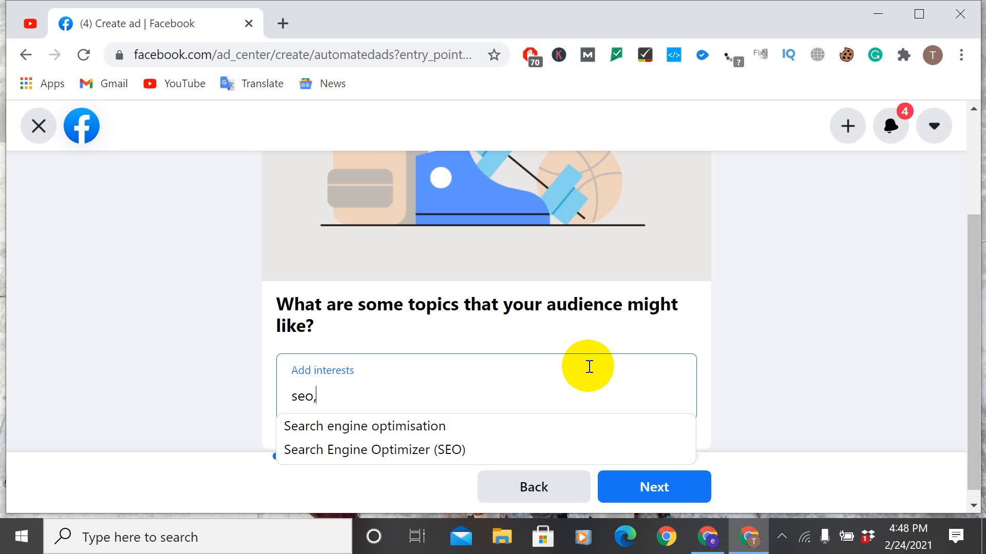
text(bo)
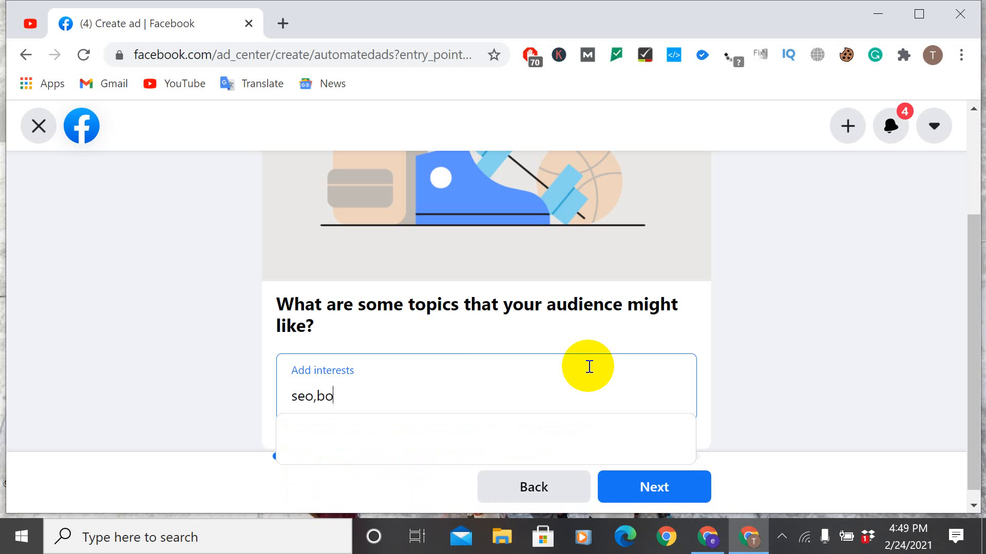
text(ost)
text(ing)
text(,)
text(et)
text(c)
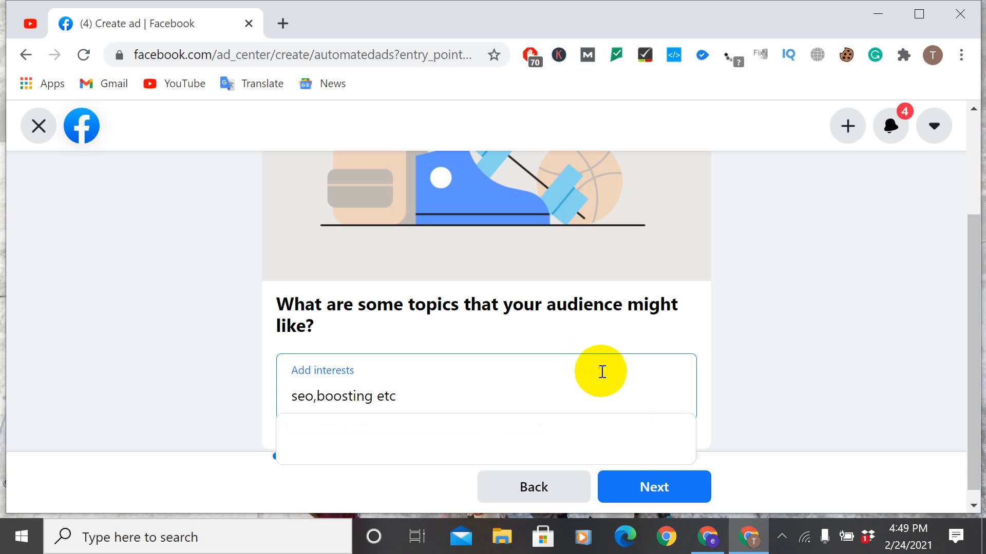
click(670, 485)
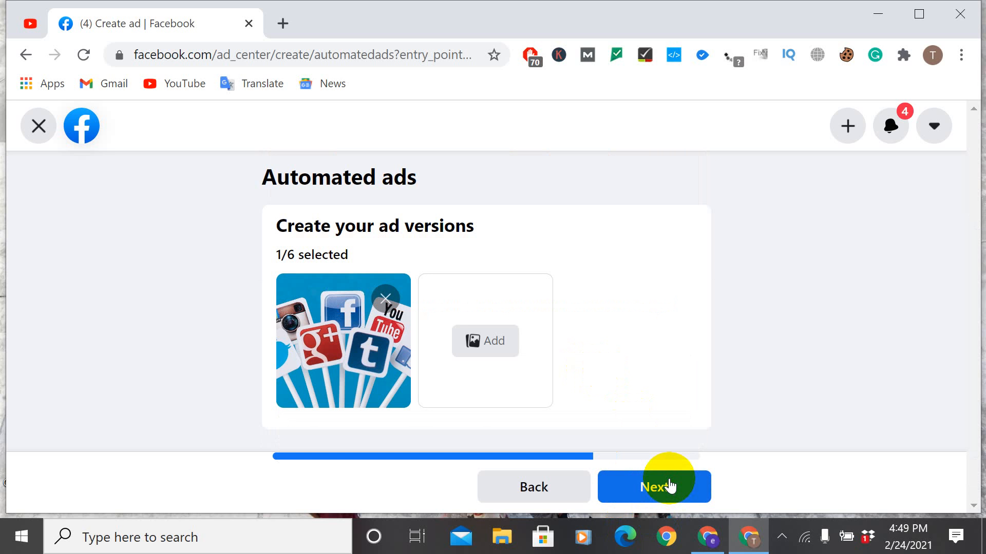
Step: Keep the single ad version and review the automated ad's goal, contact form, ad version and payment sections
click(670, 485)
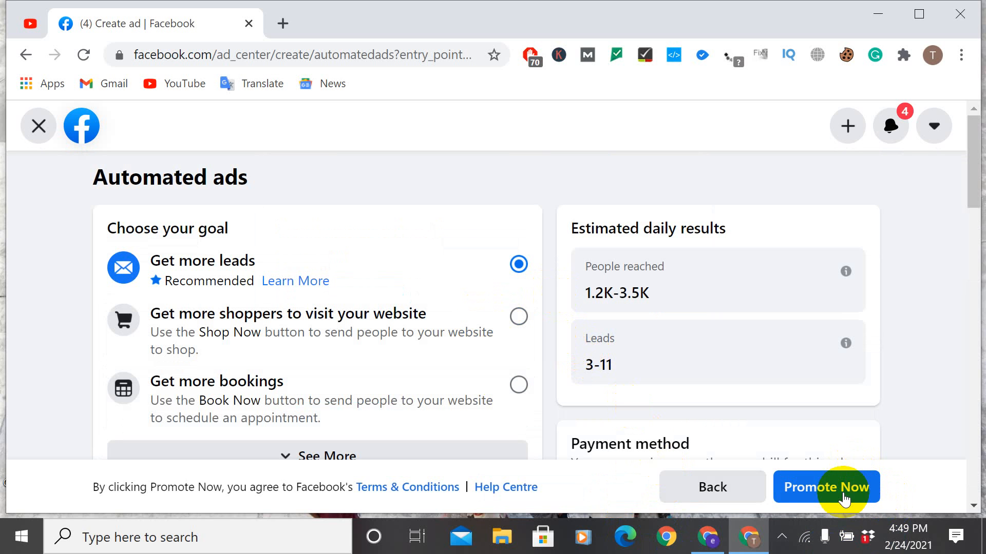
click(973, 505)
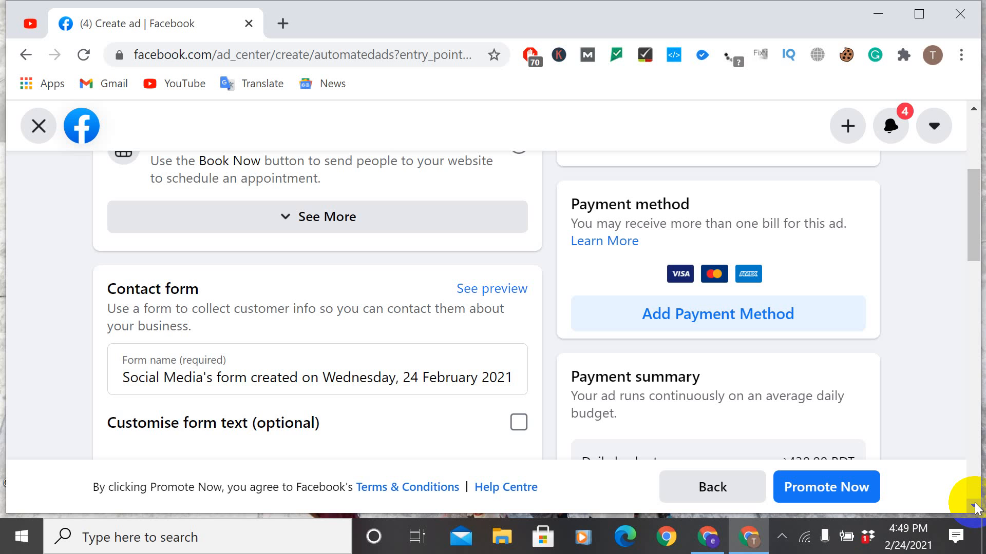
click(974, 508)
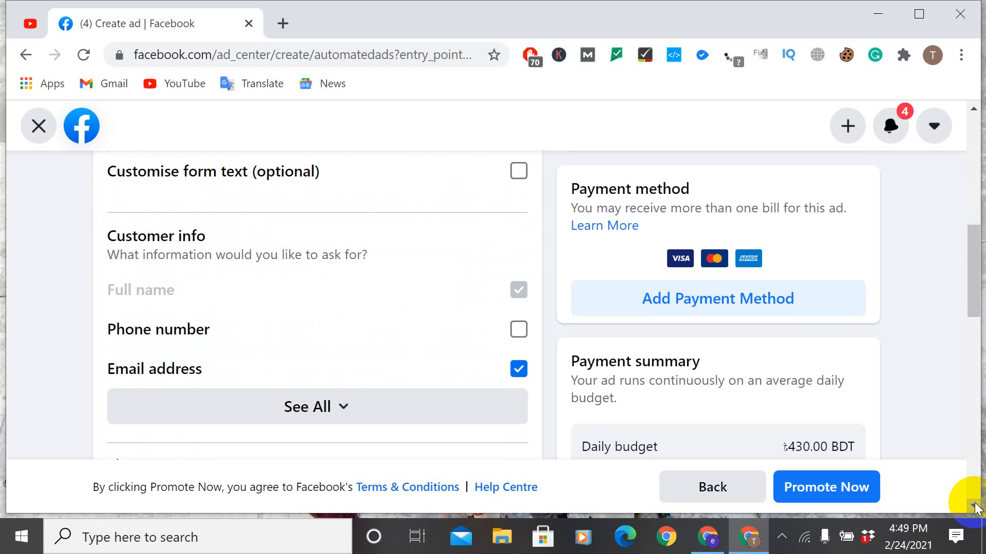
click(975, 508)
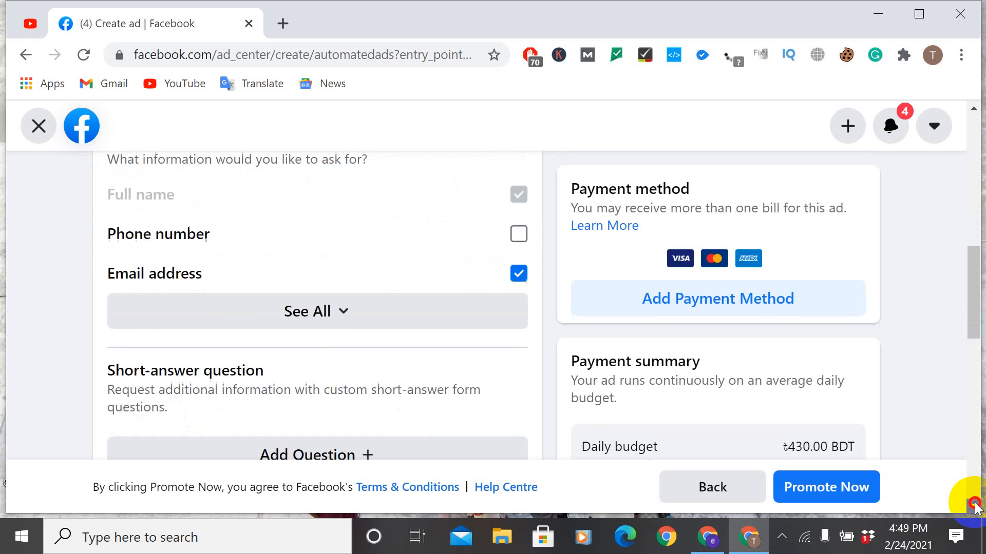
click(974, 508)
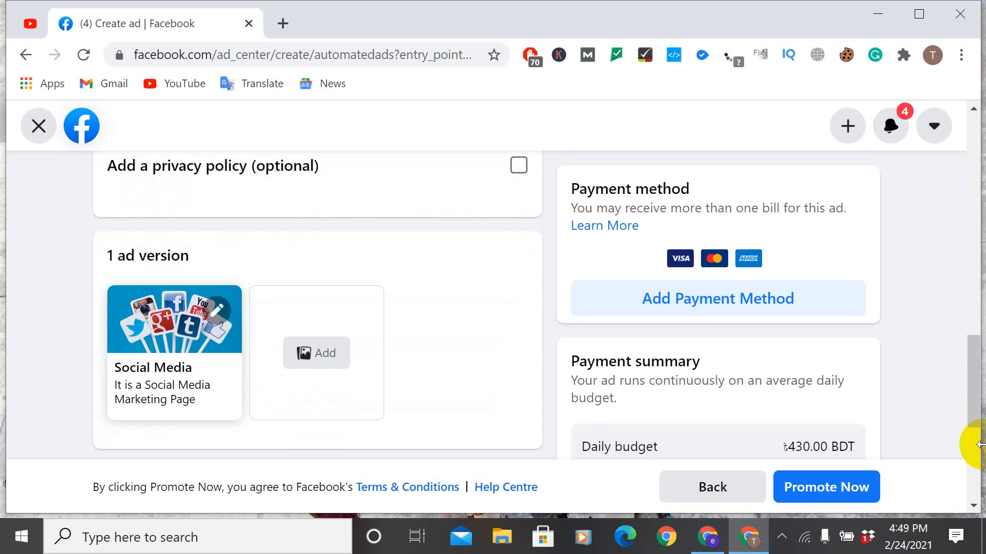
click(974, 109)
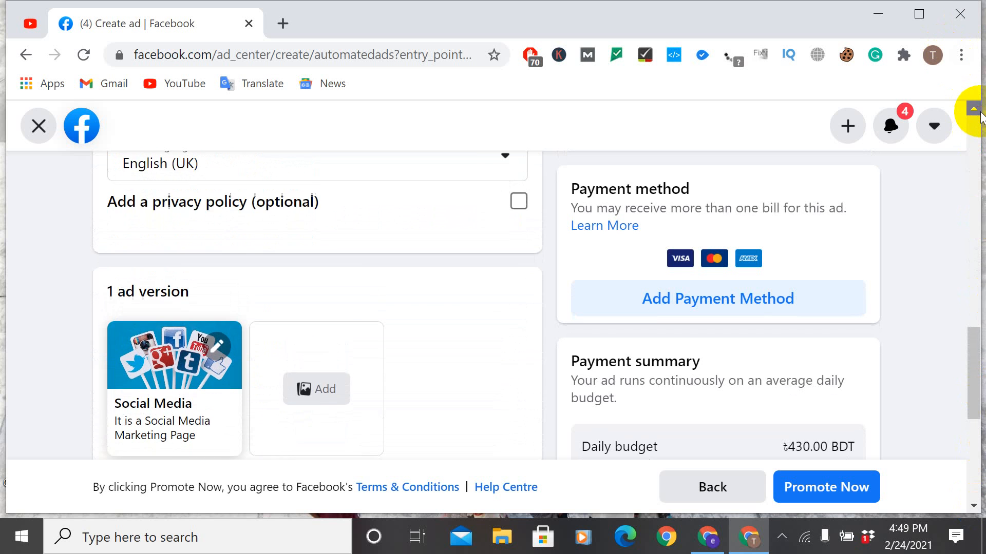
click(980, 111)
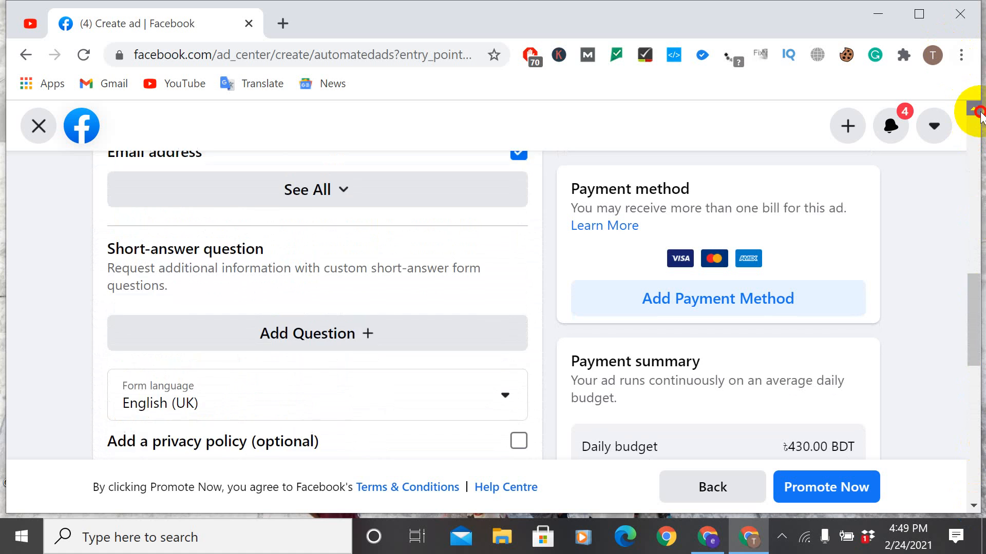
click(979, 111)
click(979, 112)
click(979, 111)
click(980, 112)
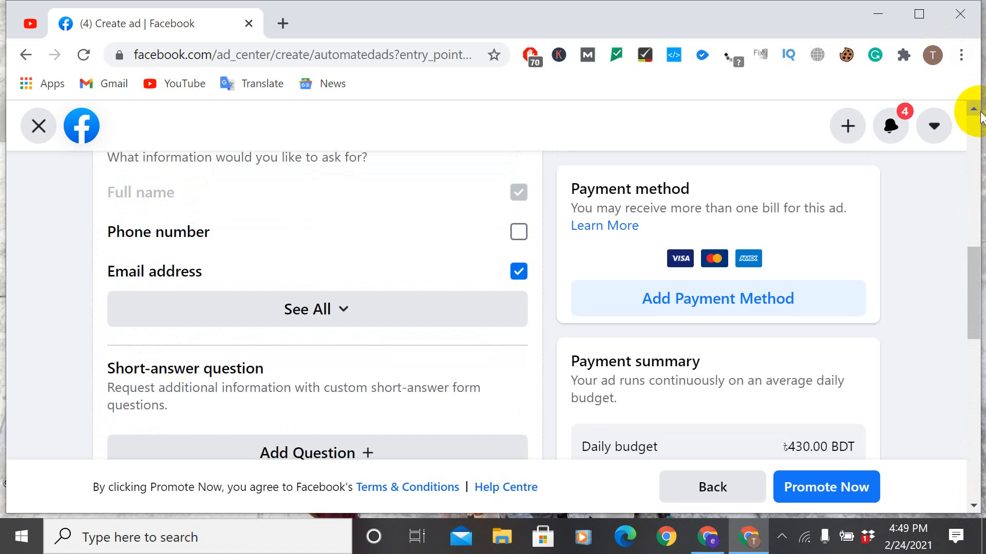
Step: View all customer info options of the contact form, leaving Street address unselected, and go back to the ad versions
click(277, 314)
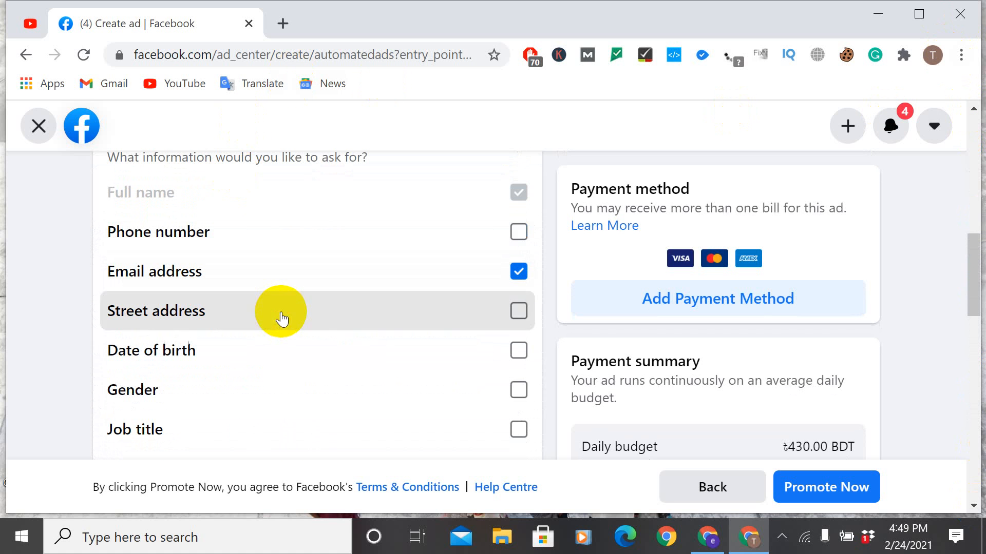
click(281, 318)
click(518, 314)
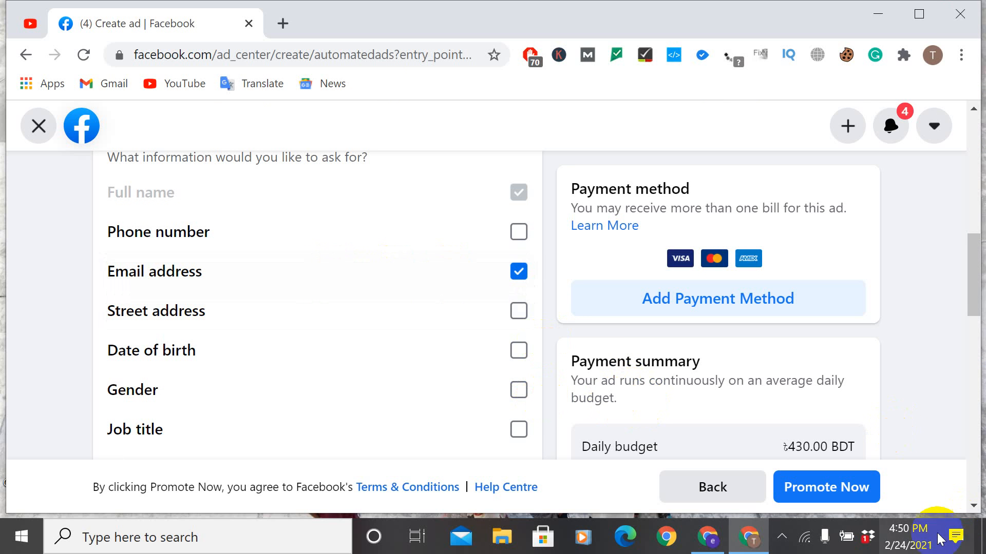
click(969, 509)
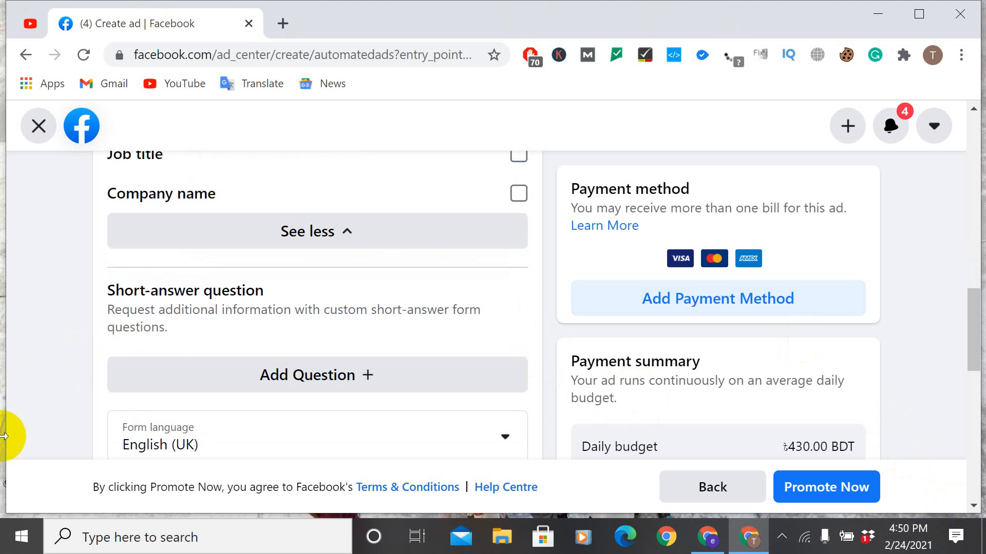
click(726, 486)
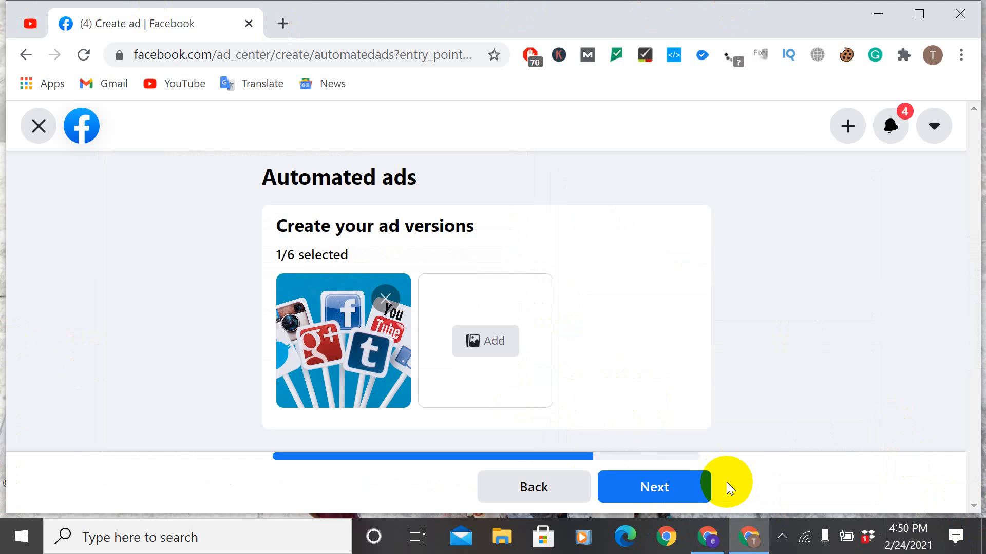
Step: Continue past the ad versions and review the automated ad's goal, payment method and contact form sections
click(652, 488)
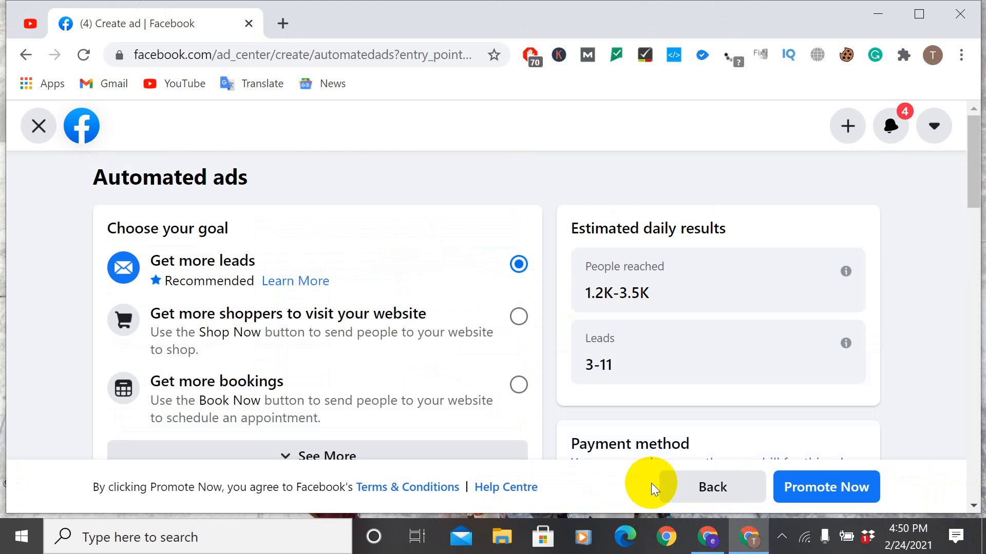
click(974, 506)
click(975, 509)
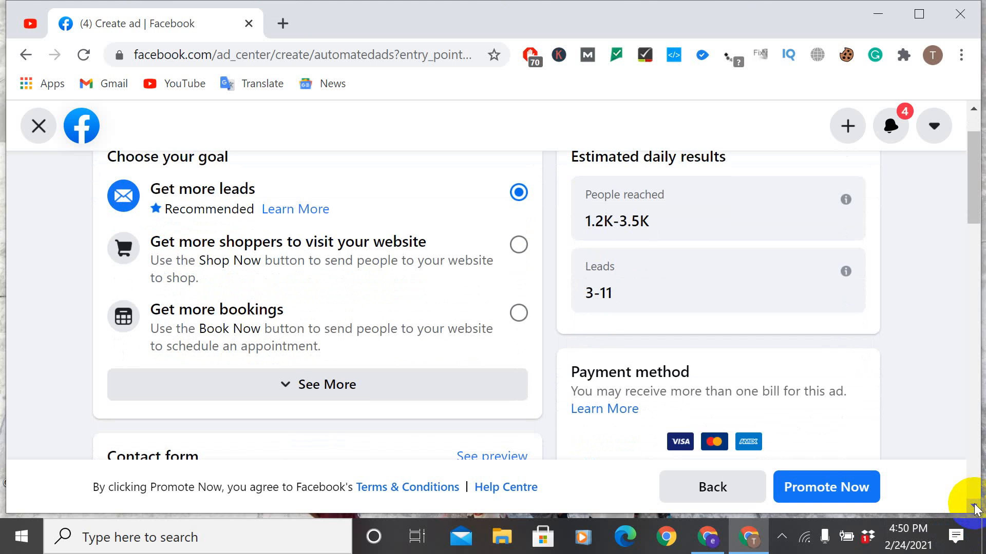
click(975, 507)
click(974, 507)
click(975, 508)
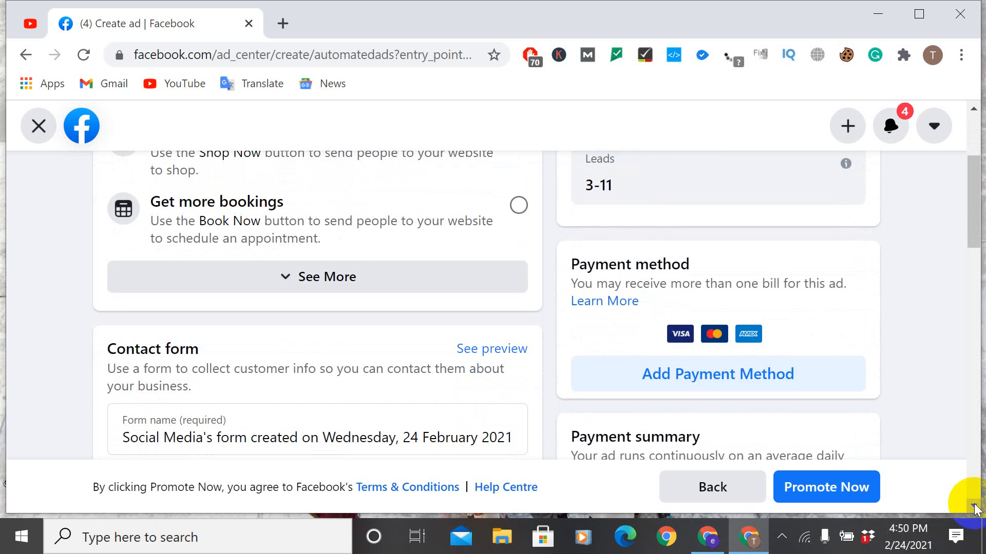
click(974, 508)
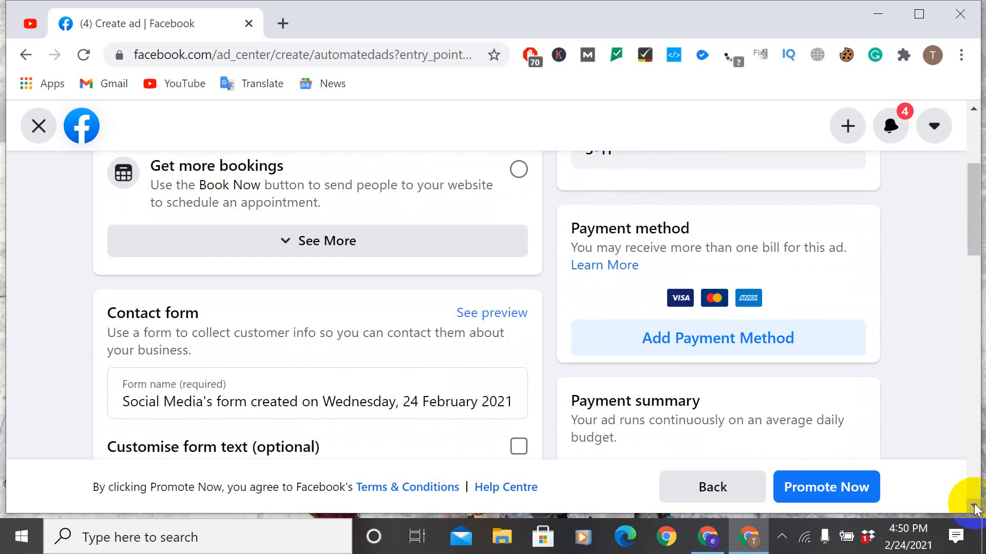
click(975, 508)
click(975, 509)
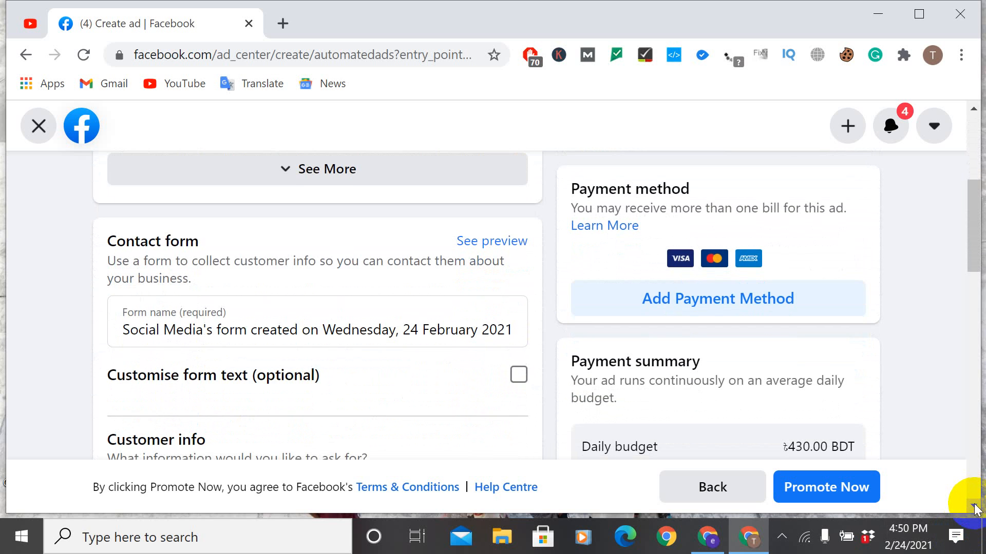
click(975, 508)
click(975, 508)
click(975, 508)
click(975, 509)
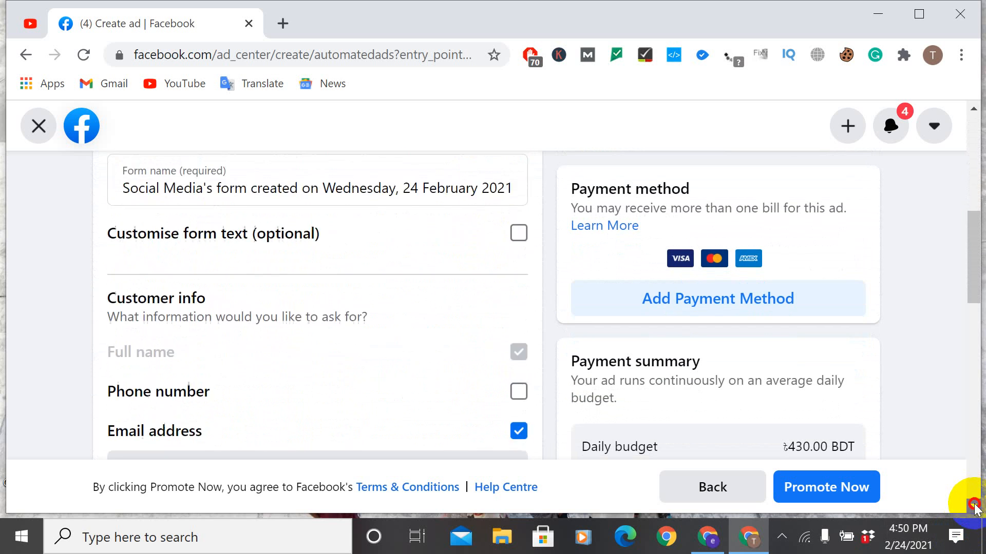
click(975, 508)
click(975, 508)
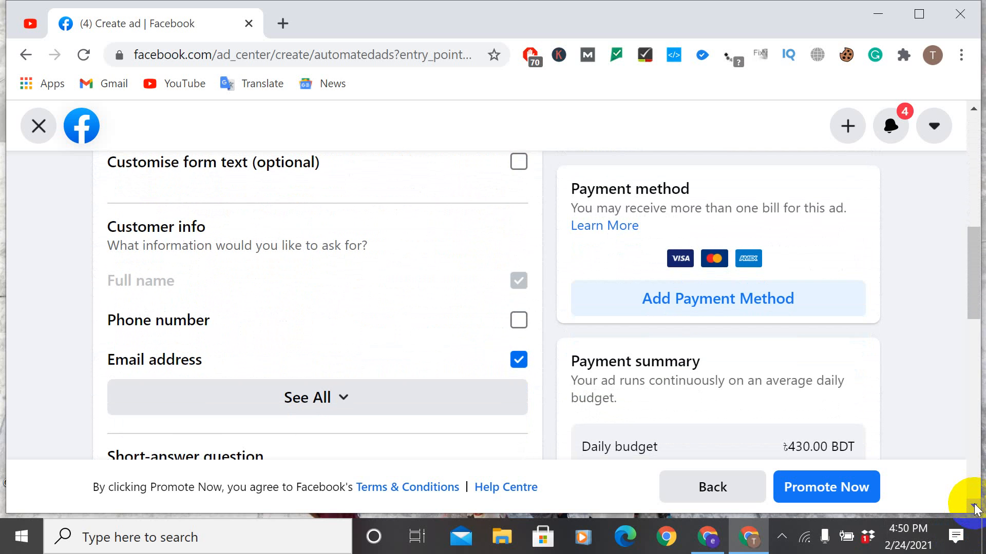
click(974, 508)
click(974, 508)
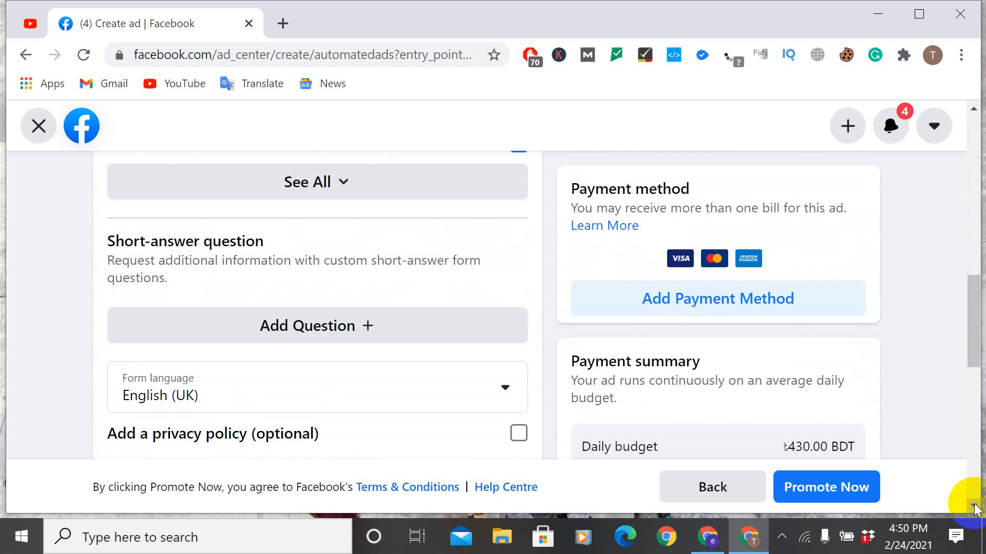
Step: Review the automated ad's single version, its budget, duration, audience and placement settings, and the payment summary
click(975, 508)
click(975, 508)
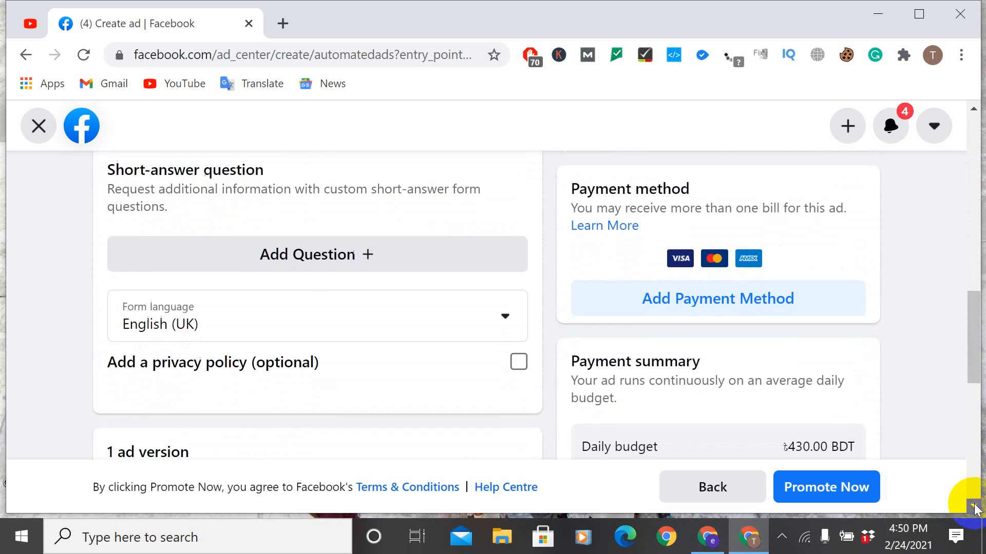
click(975, 508)
click(974, 508)
click(975, 508)
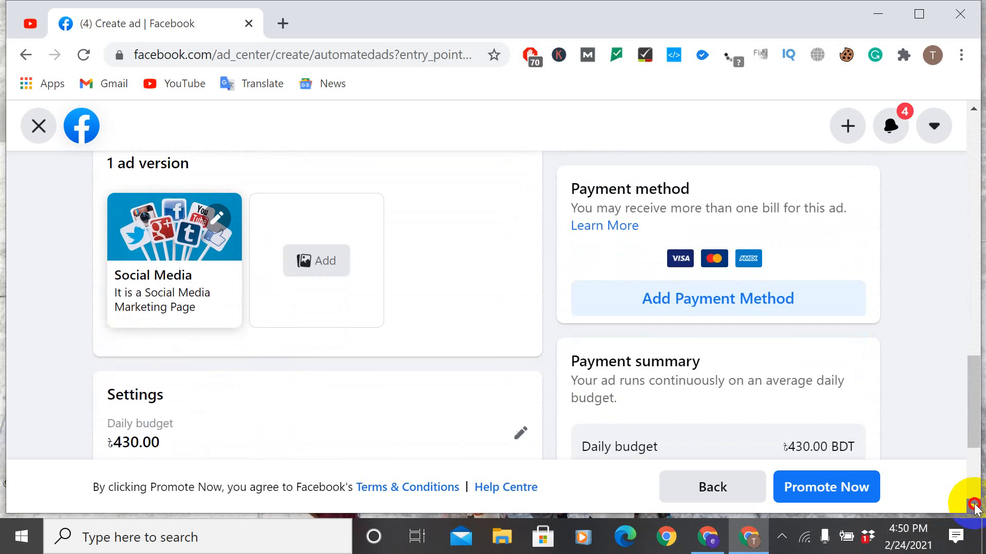
click(975, 508)
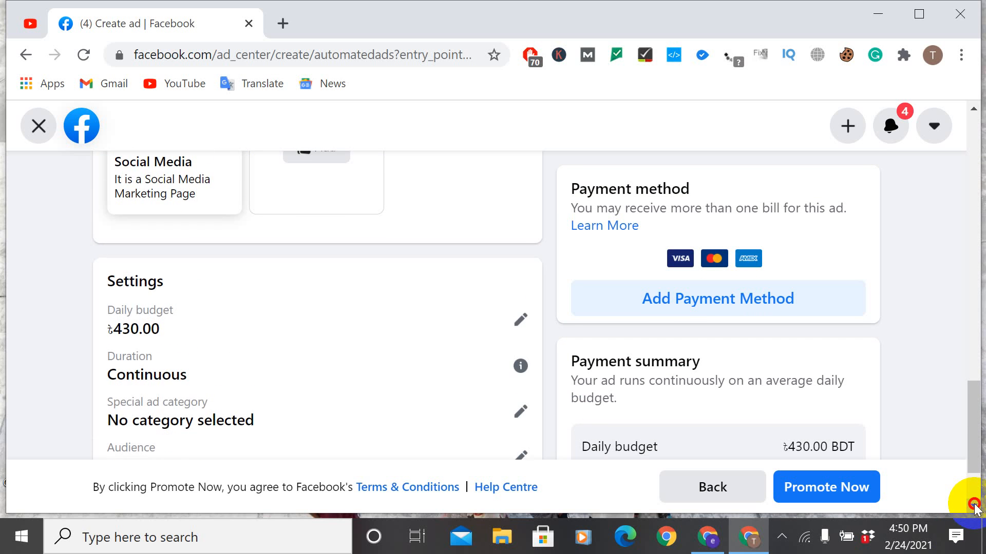
click(975, 508)
click(974, 508)
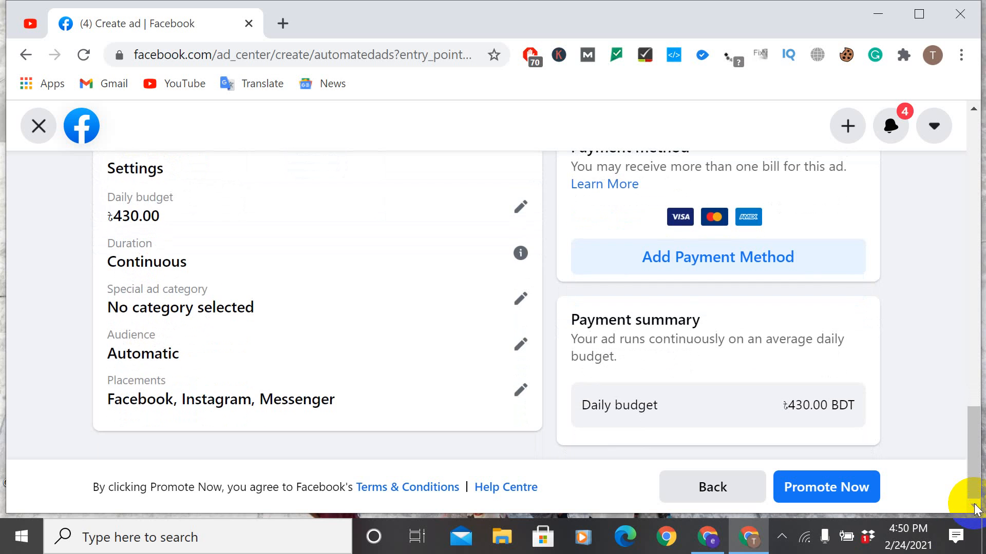
Step: Set the contact form's language to English (US)
click(974, 110)
click(975, 110)
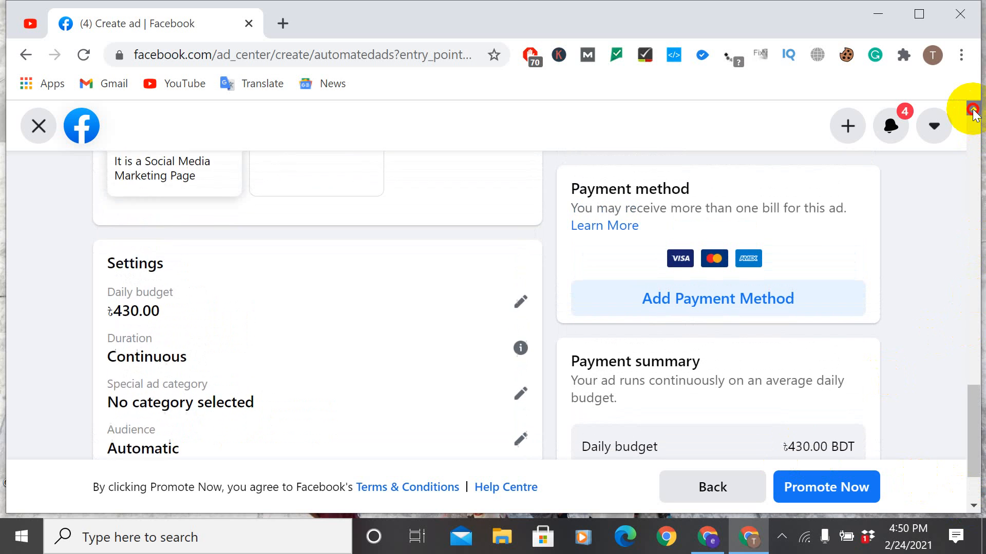
click(975, 110)
click(975, 110)
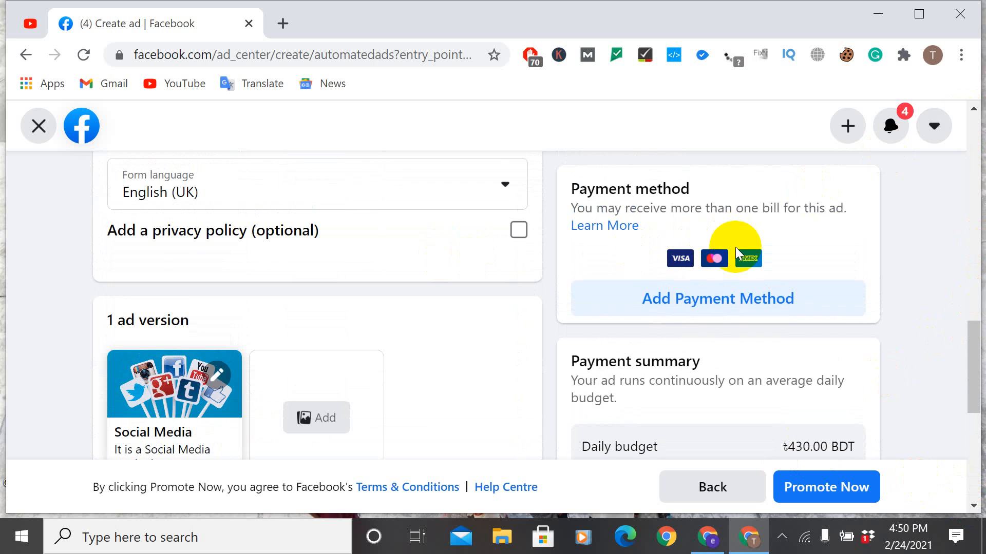
click(979, 113)
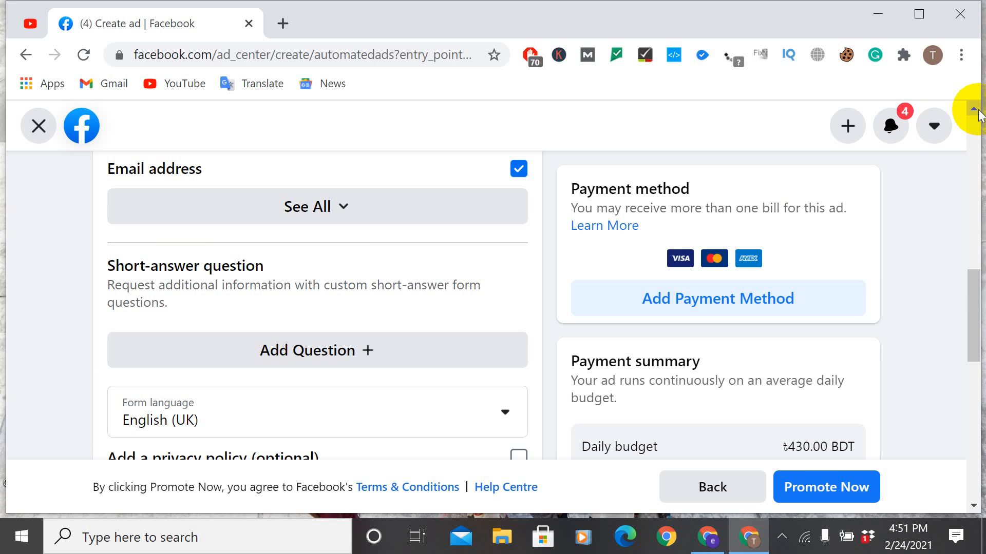
click(507, 417)
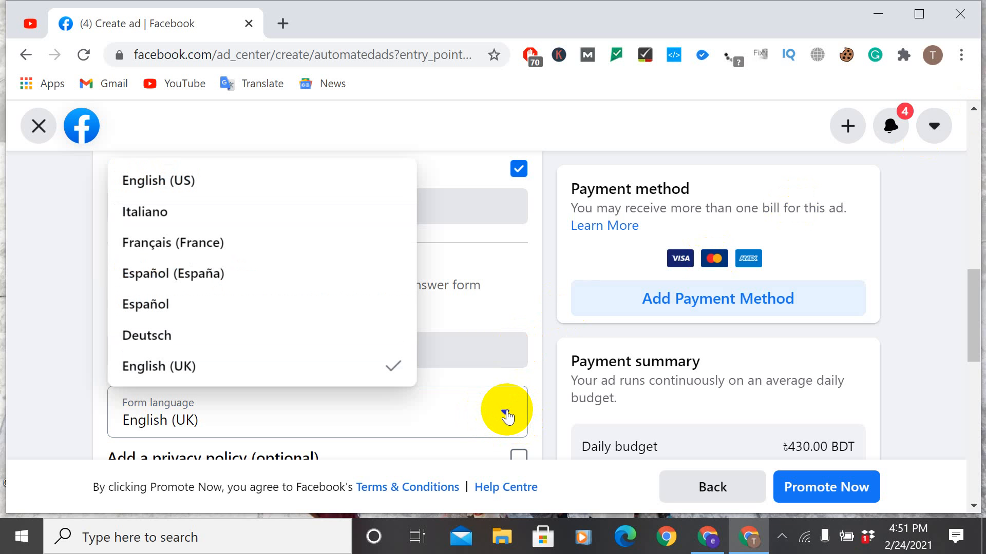
click(188, 176)
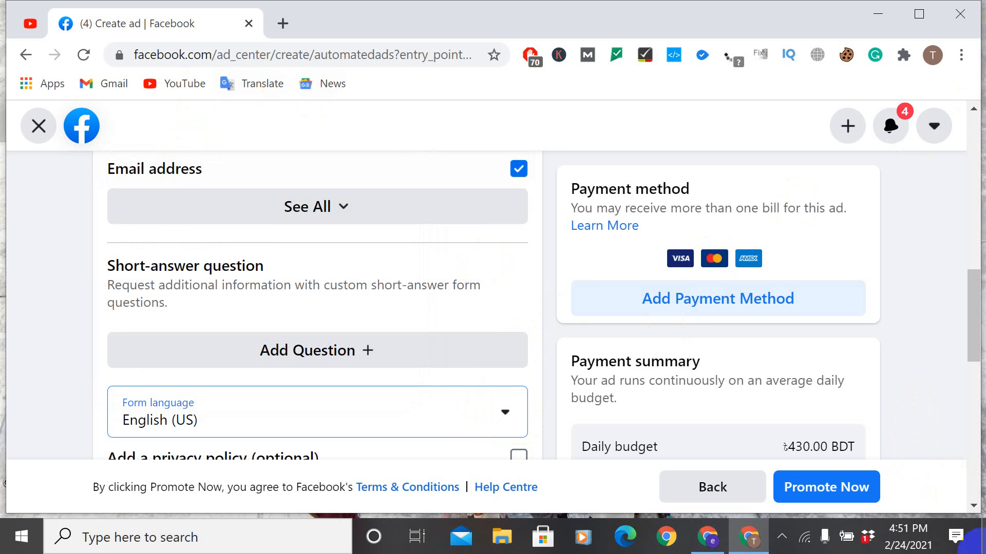
Step: Promote the ad, indicate that there is an ad credit to claim, and proceed to the card details
click(970, 504)
click(969, 504)
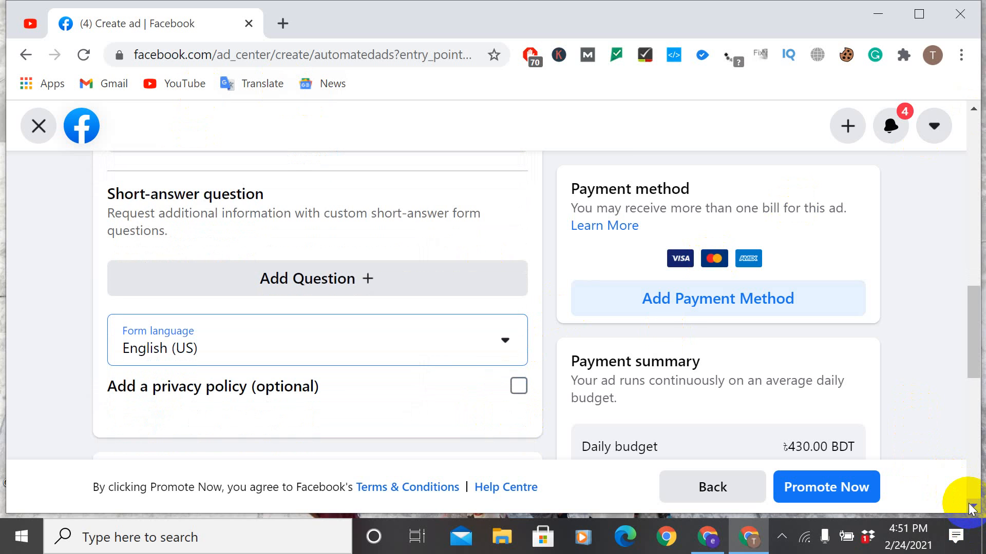
click(823, 487)
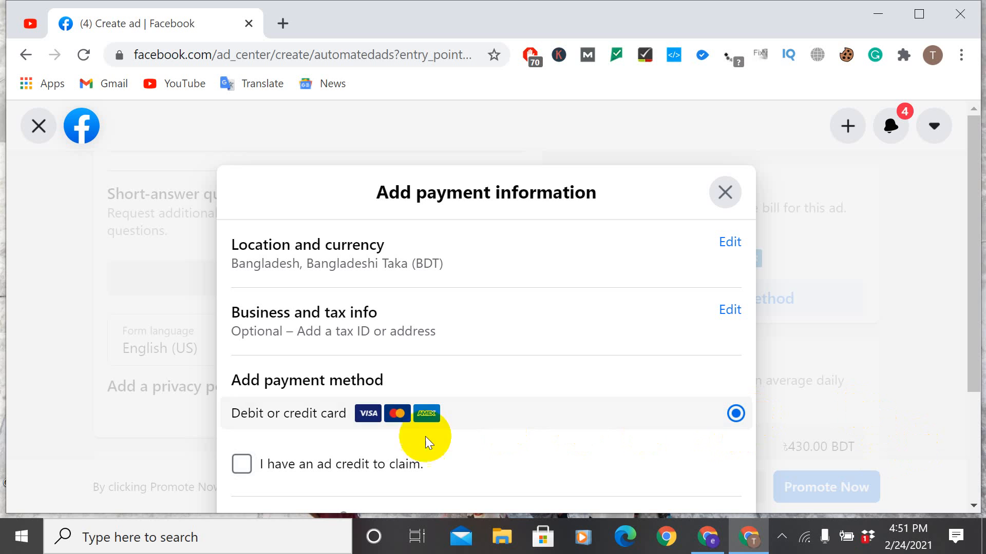
click(242, 465)
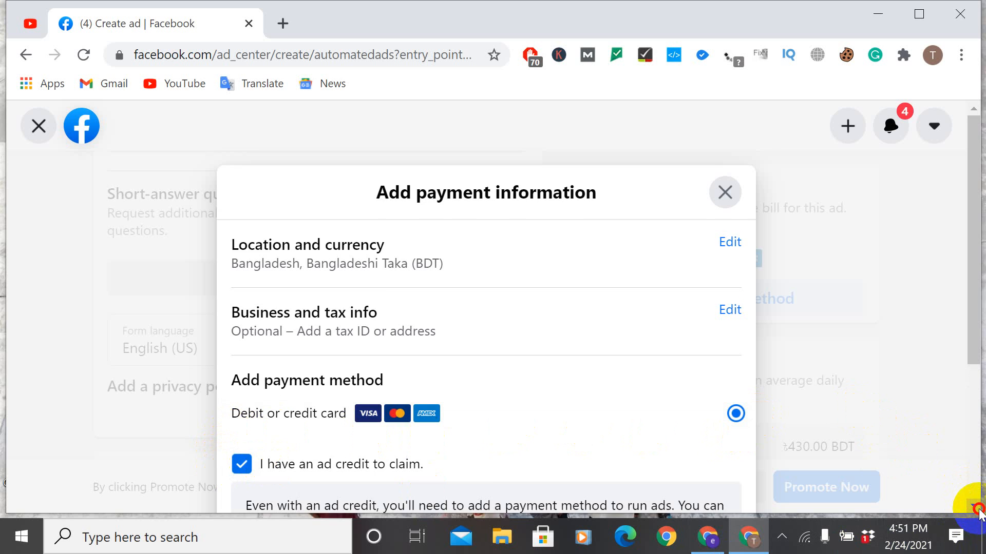
scroll(973, 506, down, 4)
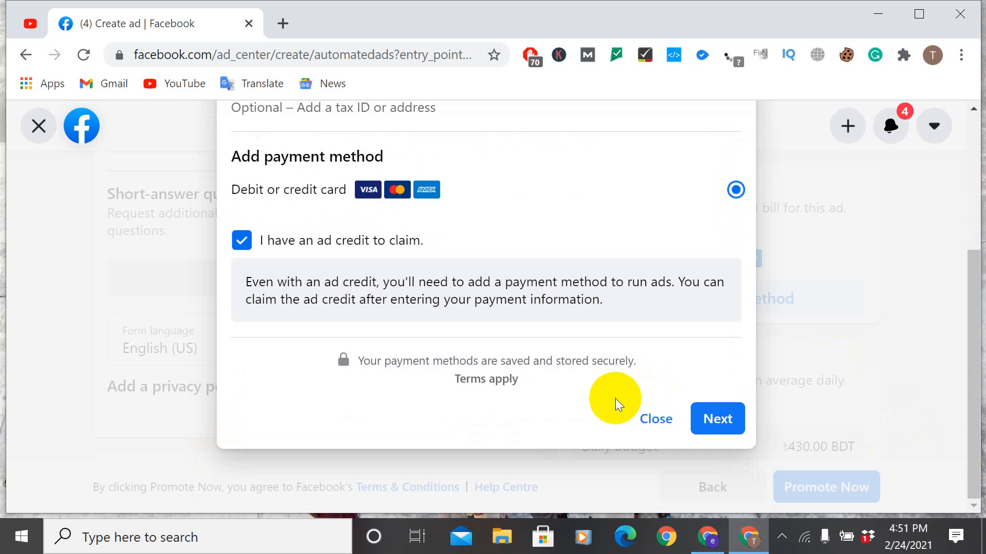
click(718, 419)
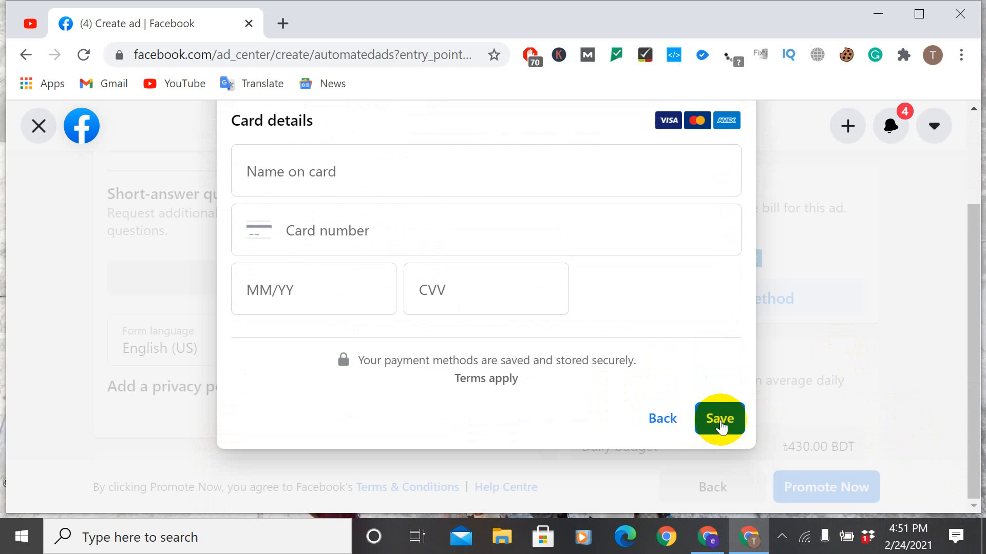
Step: Go back from the empty card details and exit the automated ad, discarding its changes
click(667, 418)
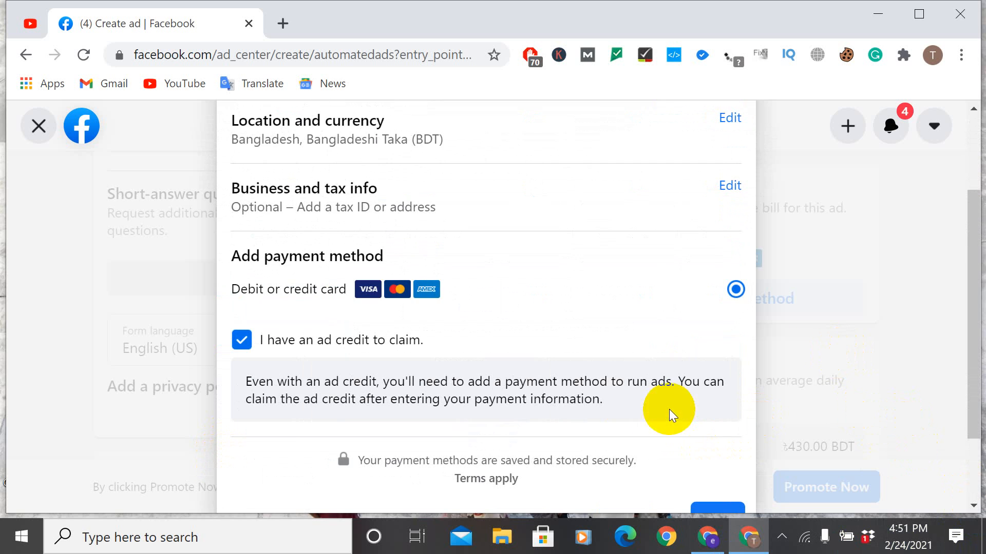
click(39, 123)
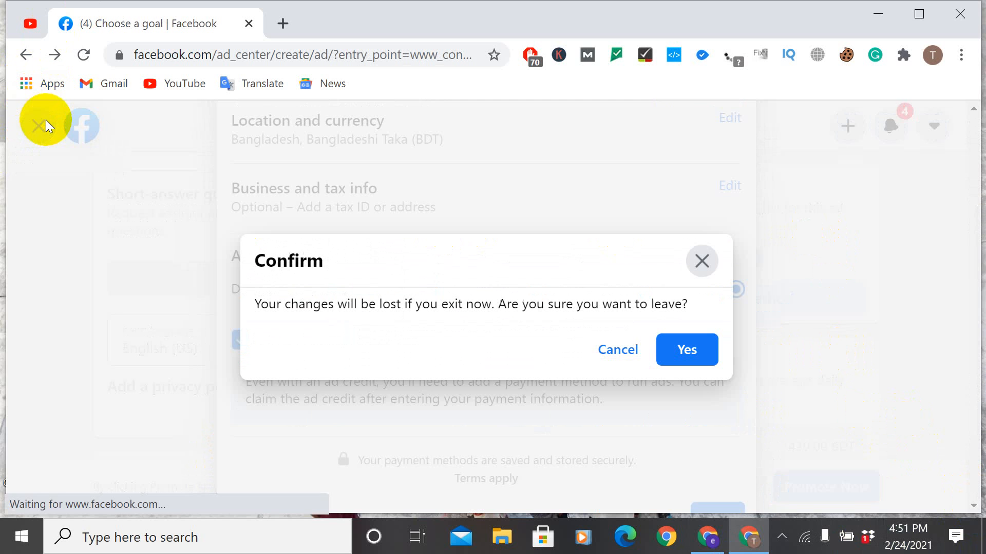
click(683, 348)
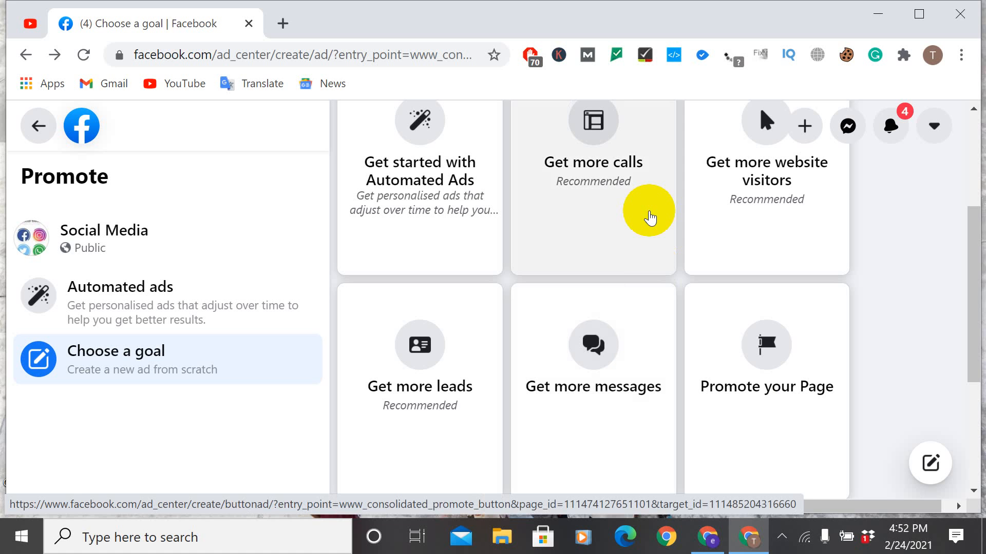
click(781, 538)
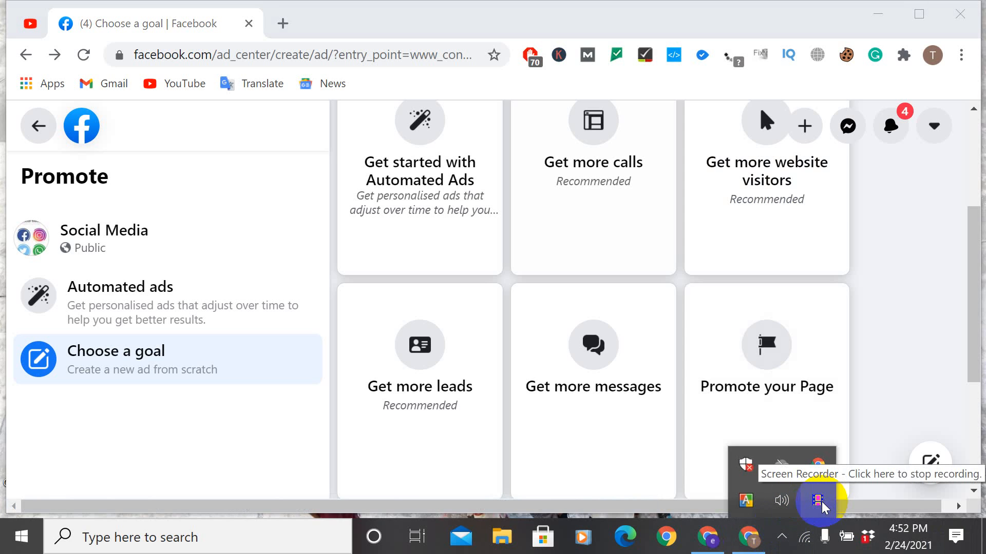